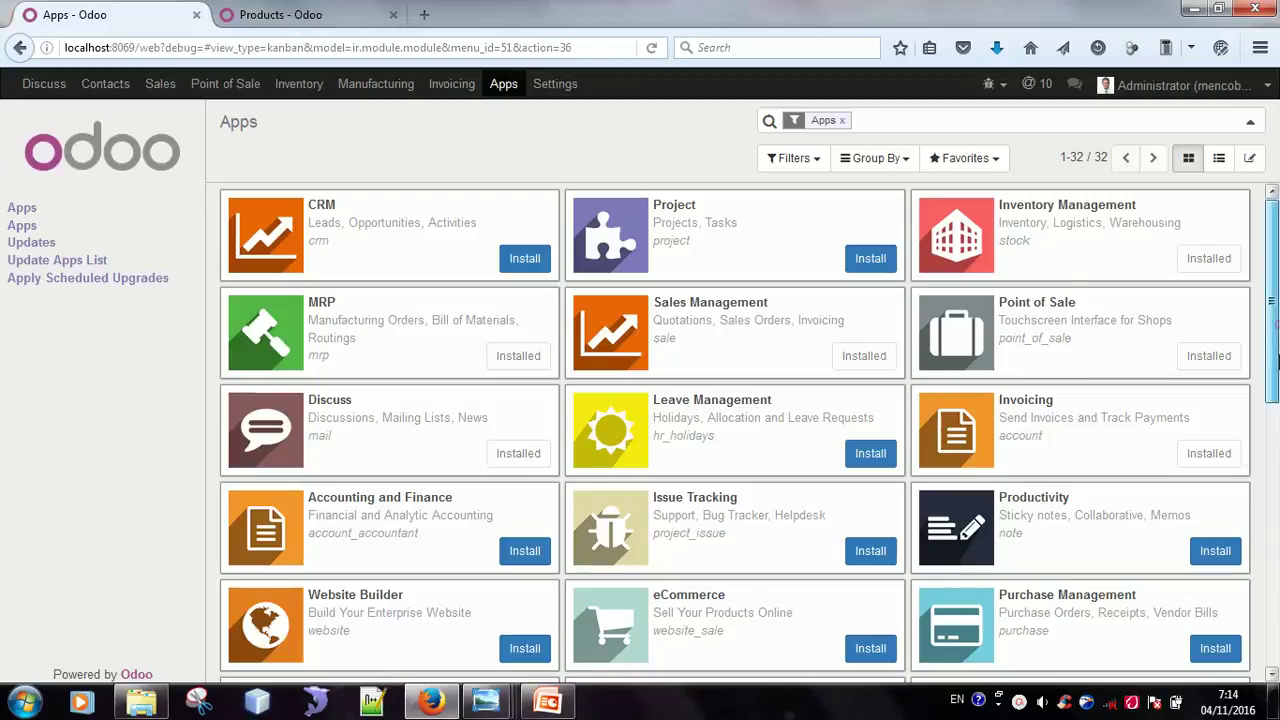
{"action": "mouse_move", "coordinate": [1276, 329]}
{"action": "left_mouse_down"}
{"action": "mouse_move", "coordinate": [1276, 449]}
{"action": "mouse_move", "coordinate": [1274, 336]}
{"action": "left_mouse_up"}
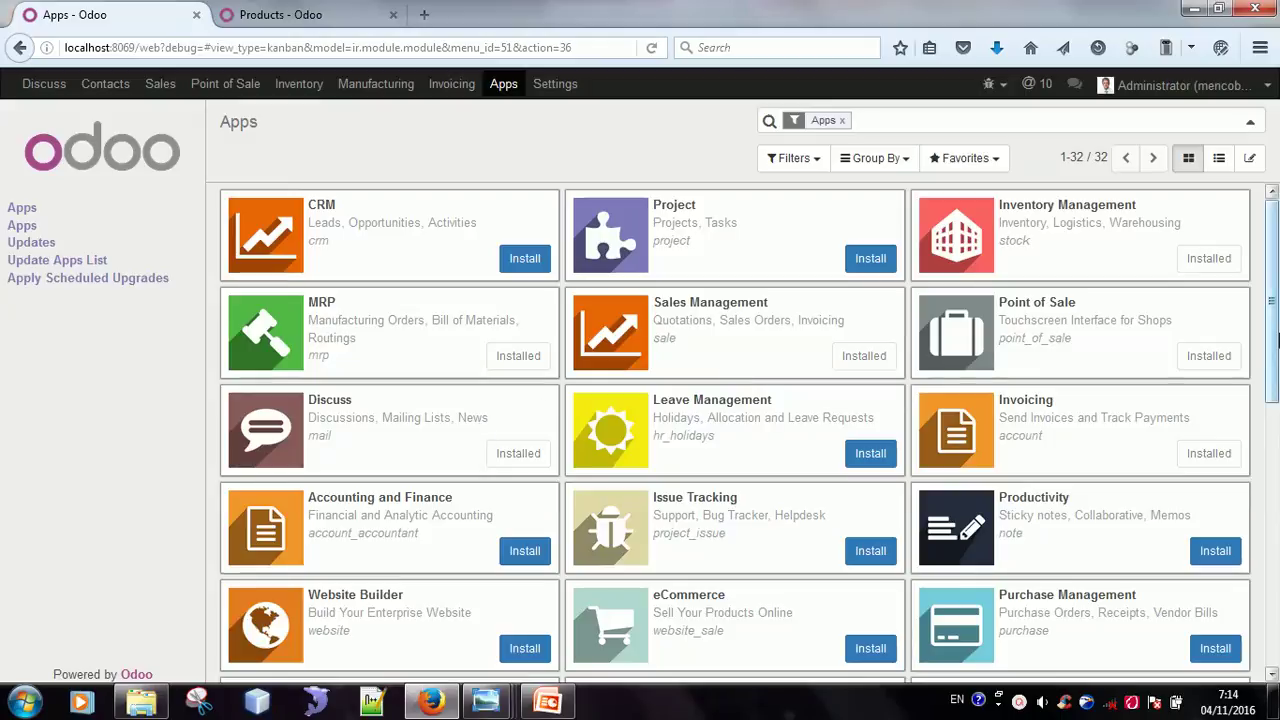
{"action": "mouse_move", "coordinate": [1275, 351]}
{"action": "left_mouse_down"}
{"action": "mouse_move", "coordinate": [1278, 600]}
{"action": "mouse_move", "coordinate": [1277, 340]}
{"action": "left_mouse_up"}
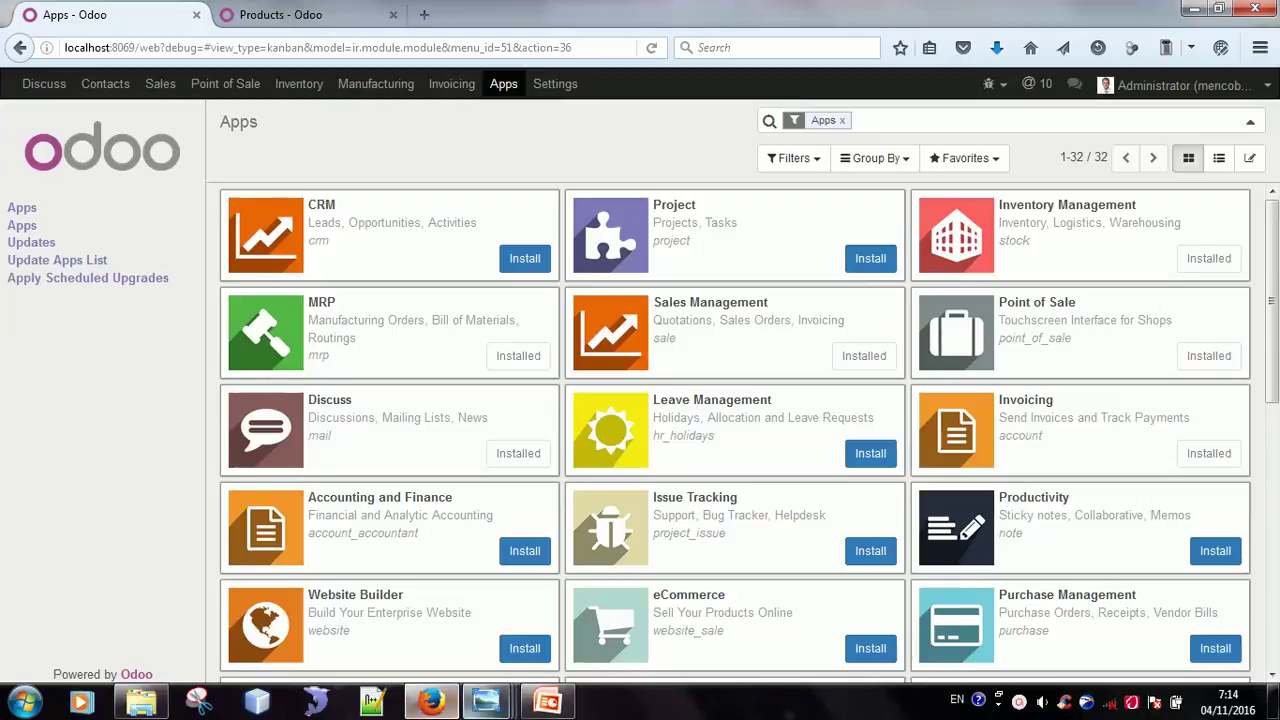
Switch to Windows Photo Viewer and read the meal packages and prices in menu.JPG
{"action": "mouse_move", "coordinate": [486, 702]}
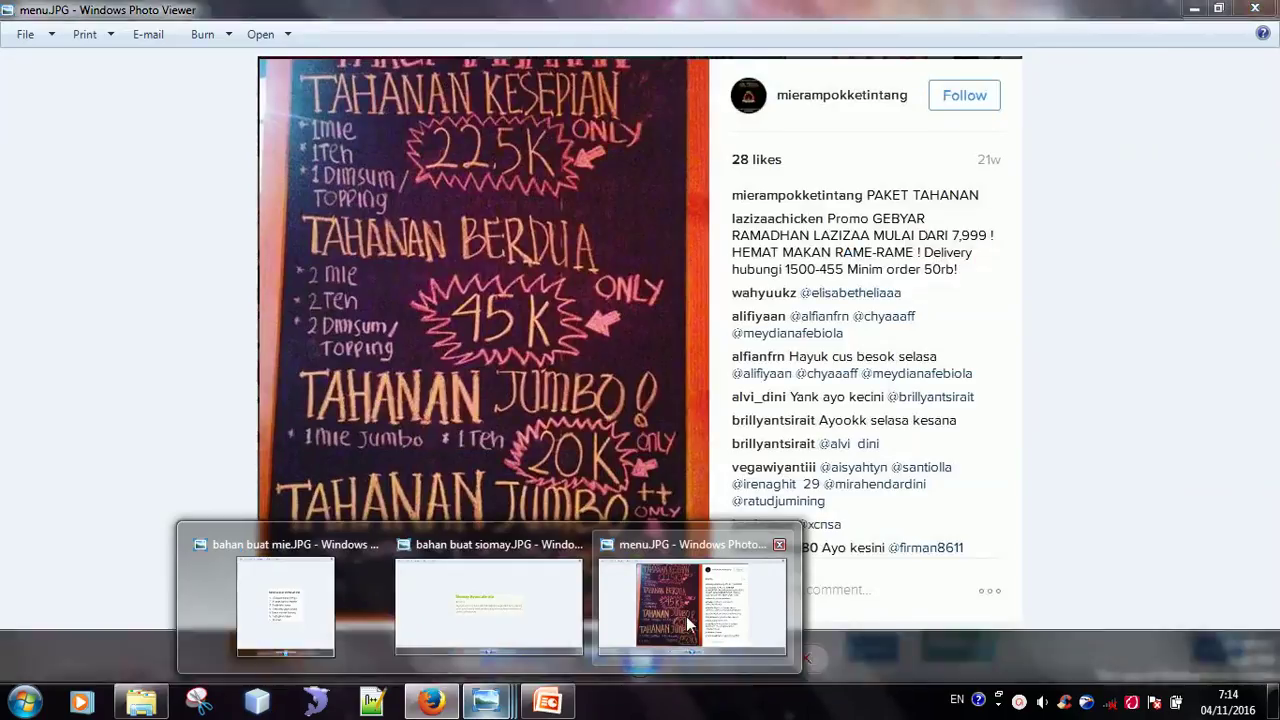
{"action": "left_click", "coordinate": [688, 624]}
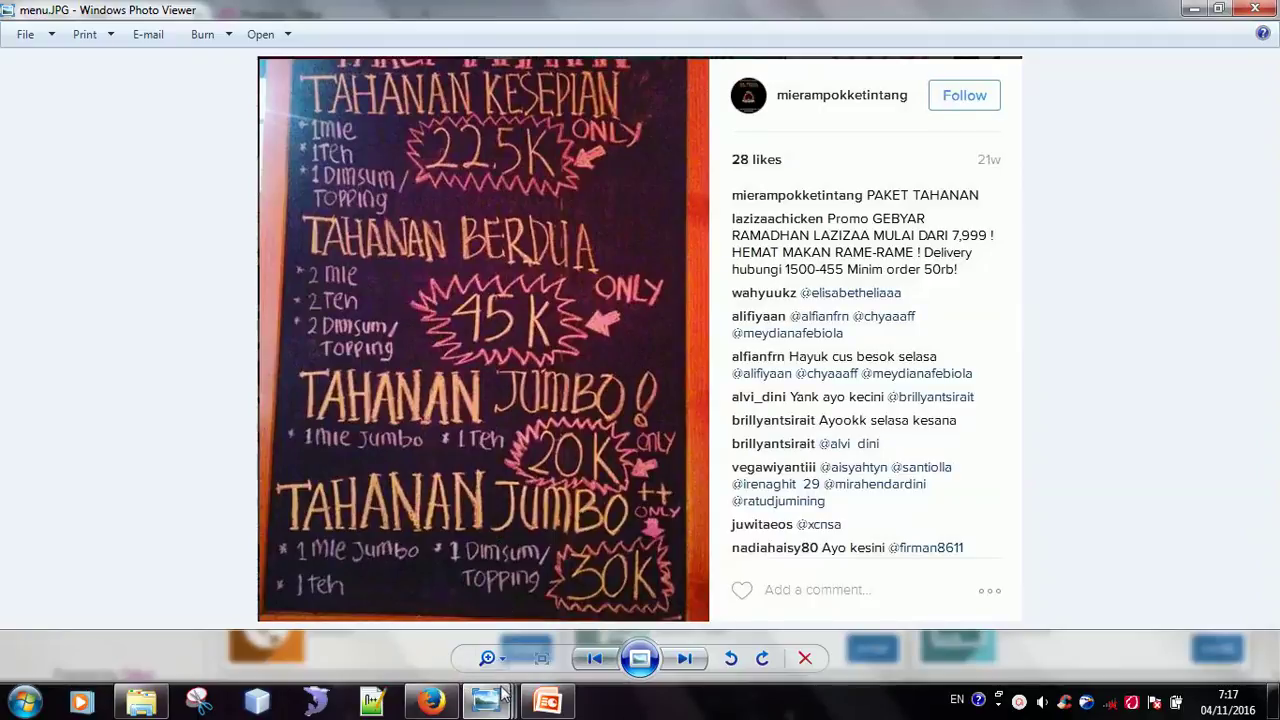
{"action": "mouse_move", "coordinate": [491, 700]}
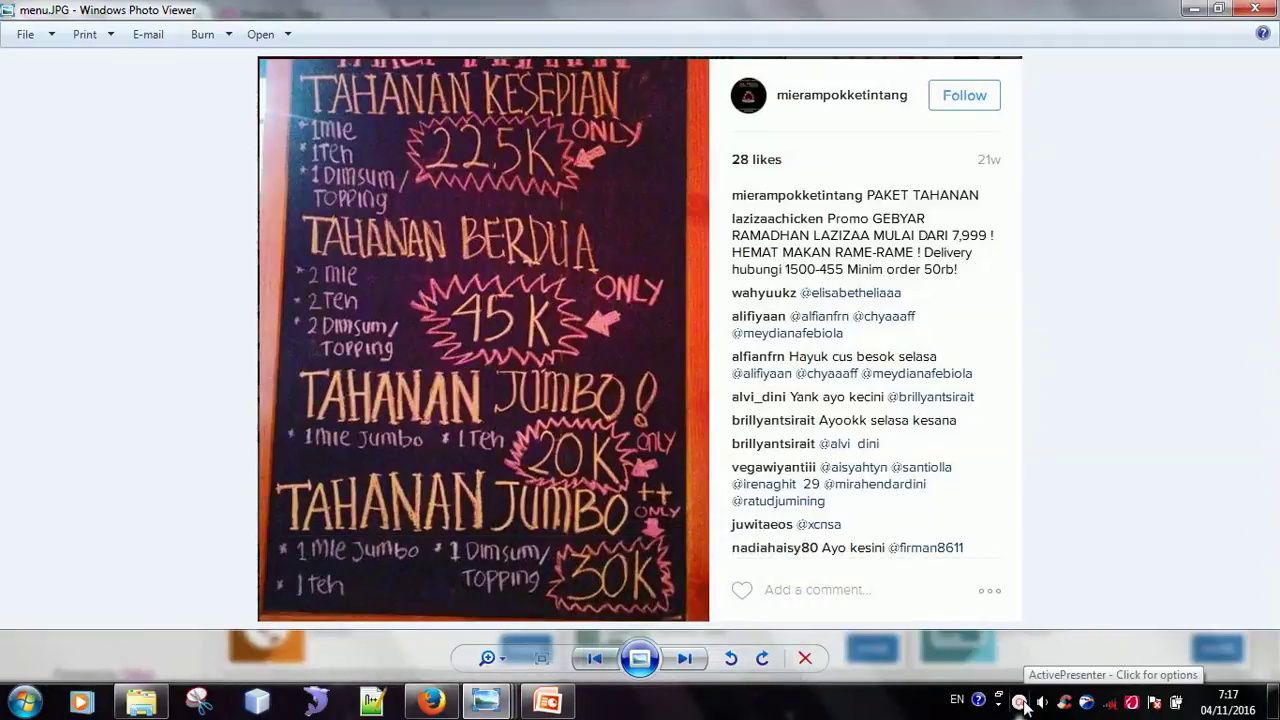
Switch back to Odoo in Firefox and browse the product list of the Manufacturing module
{"action": "left_click", "coordinate": [428, 702]}
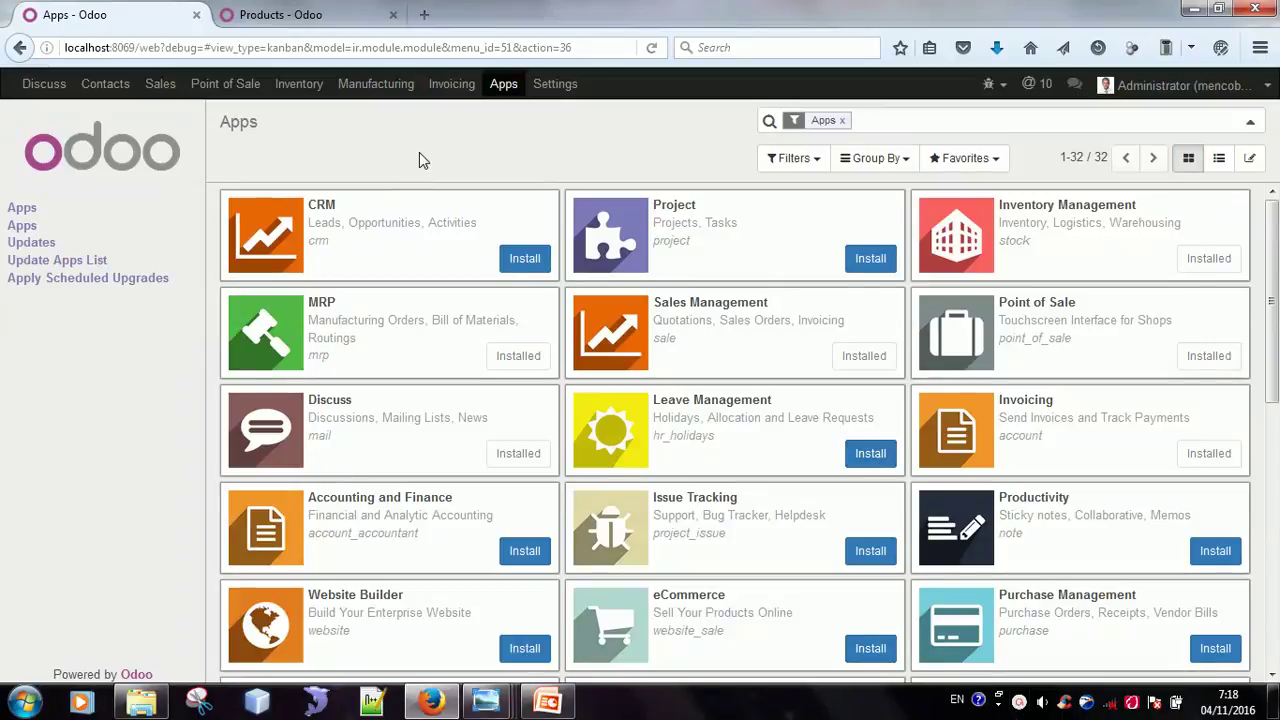
{"action": "mouse_move", "coordinate": [431, 702]}
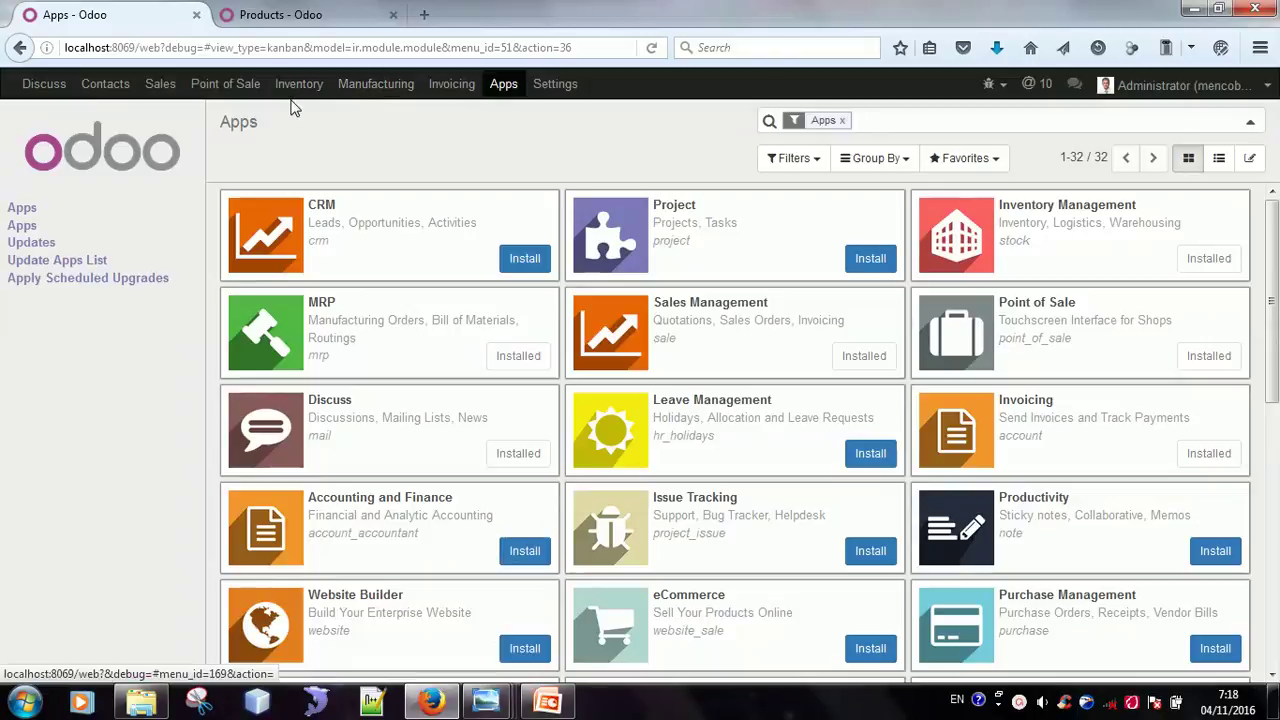
{"action": "left_click", "coordinate": [372, 96]}
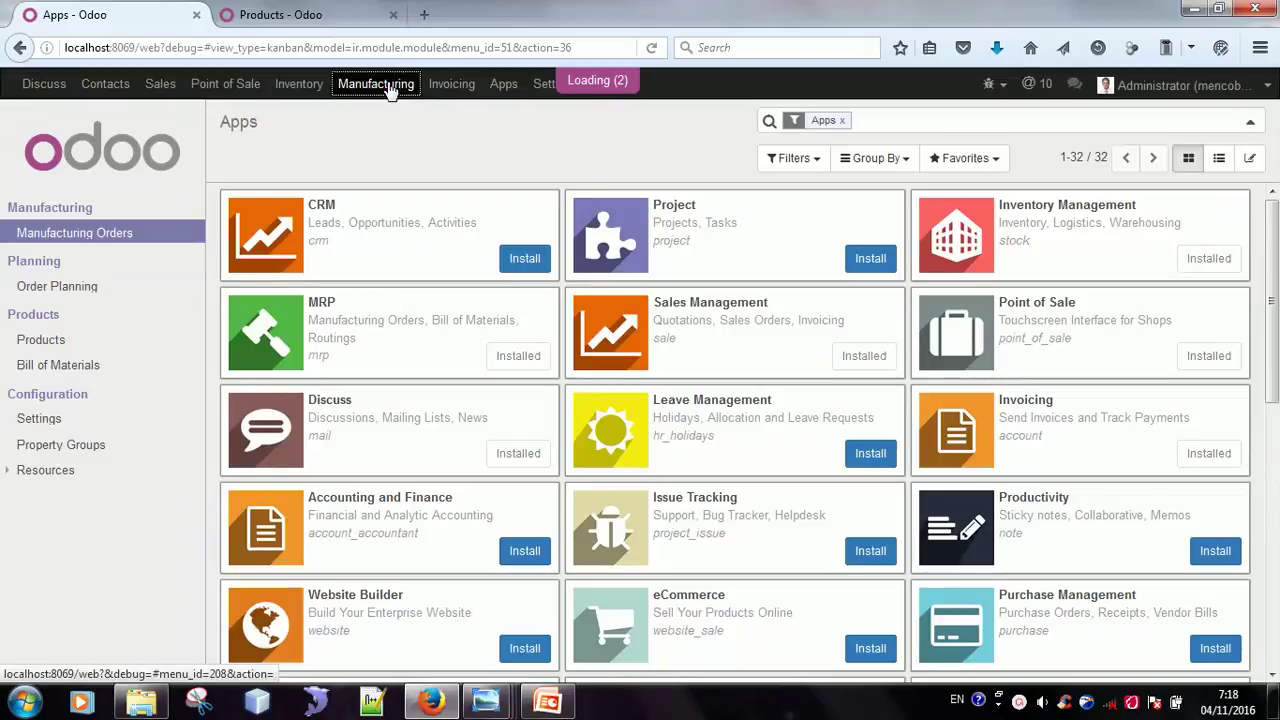
{"action": "left_click", "coordinate": [390, 86]}
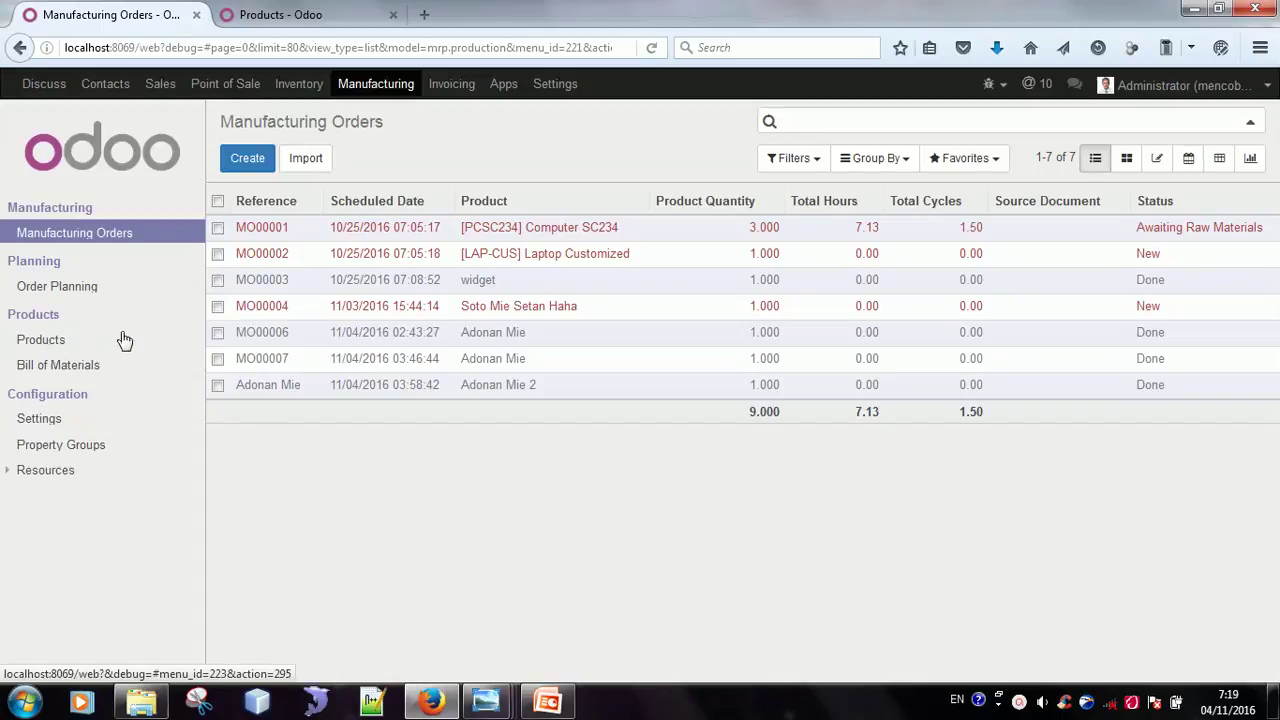
{"action": "left_click", "coordinate": [40, 342]}
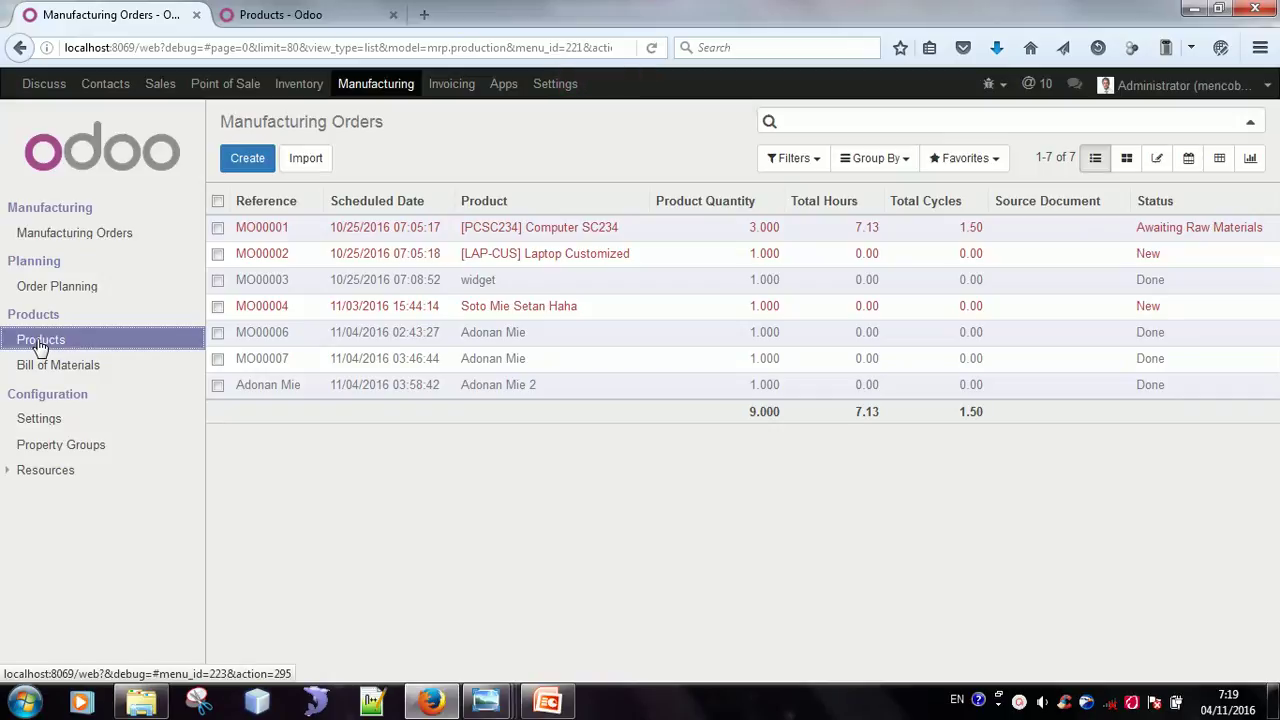
{"action": "left_click", "coordinate": [40, 342]}
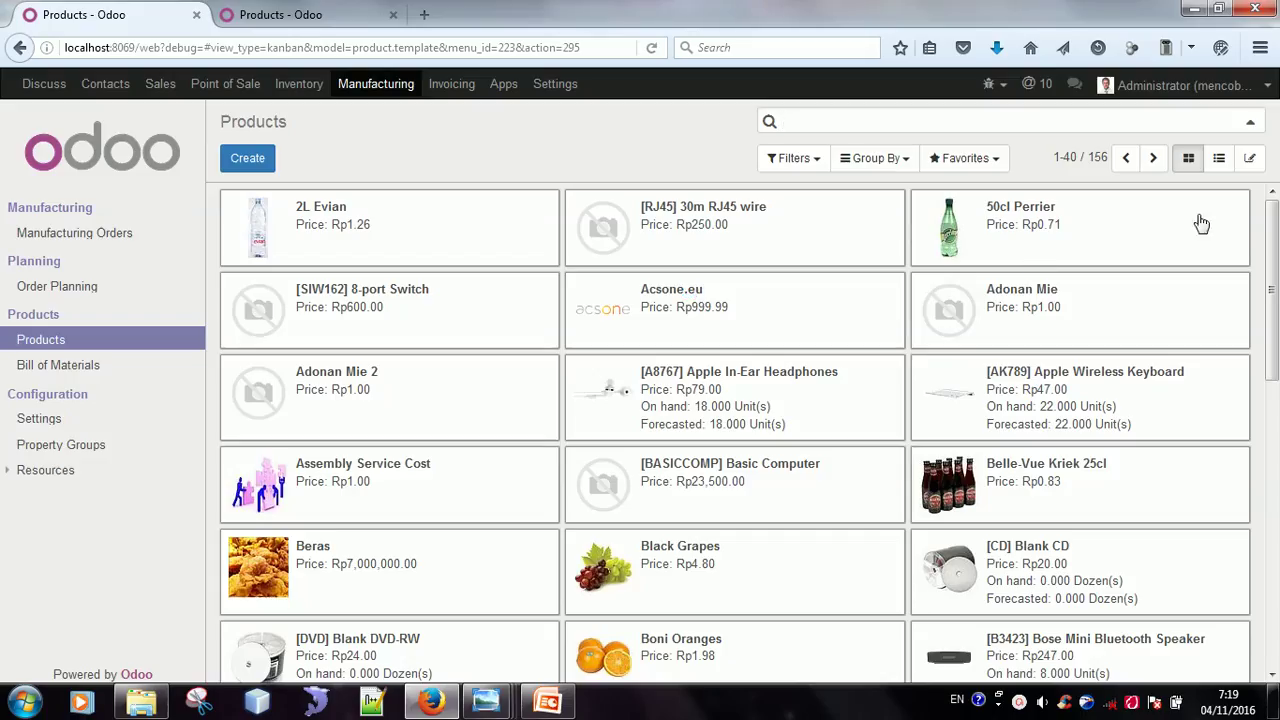
{"action": "left_click_drag", "start_coordinate": [1268, 228], "coordinate": [1277, 545]}
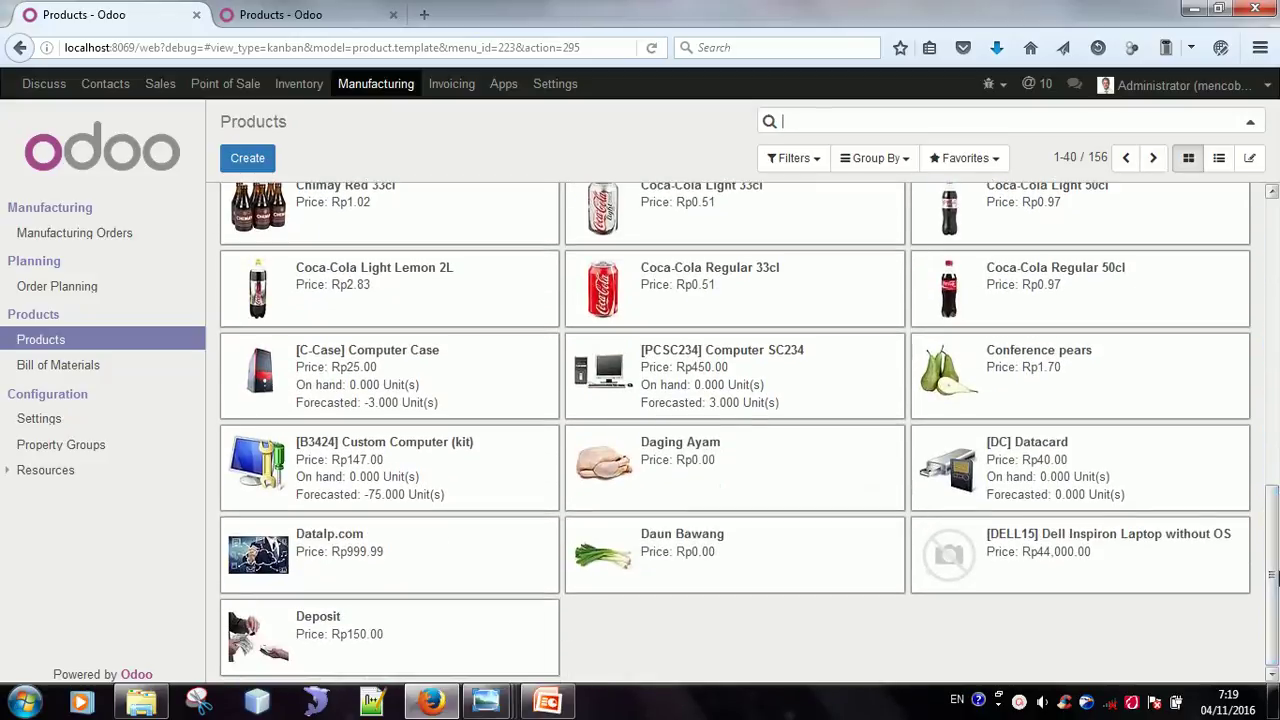
Switch to Windows Photo Viewer and read the ingredient lists in bahan buat siomay.JPG and bahan buat mie.JPG
{"action": "mouse_move", "coordinate": [486, 702]}
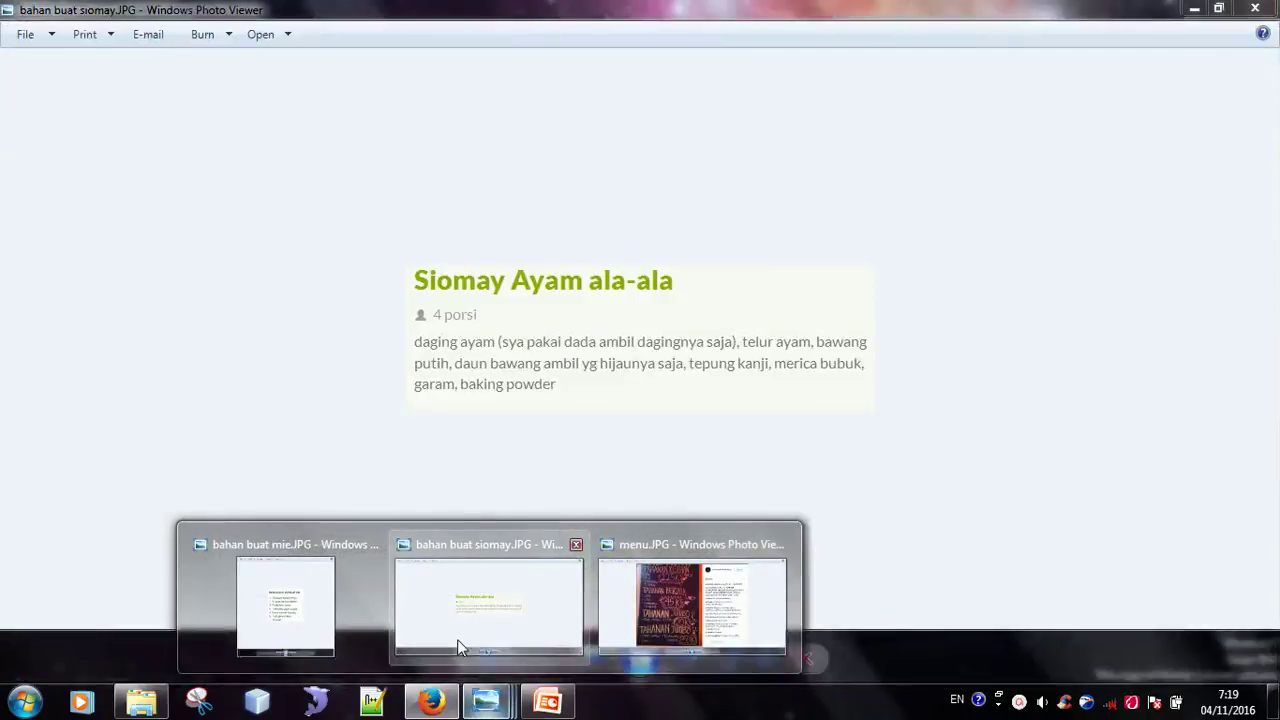
{"action": "left_click", "coordinate": [457, 648]}
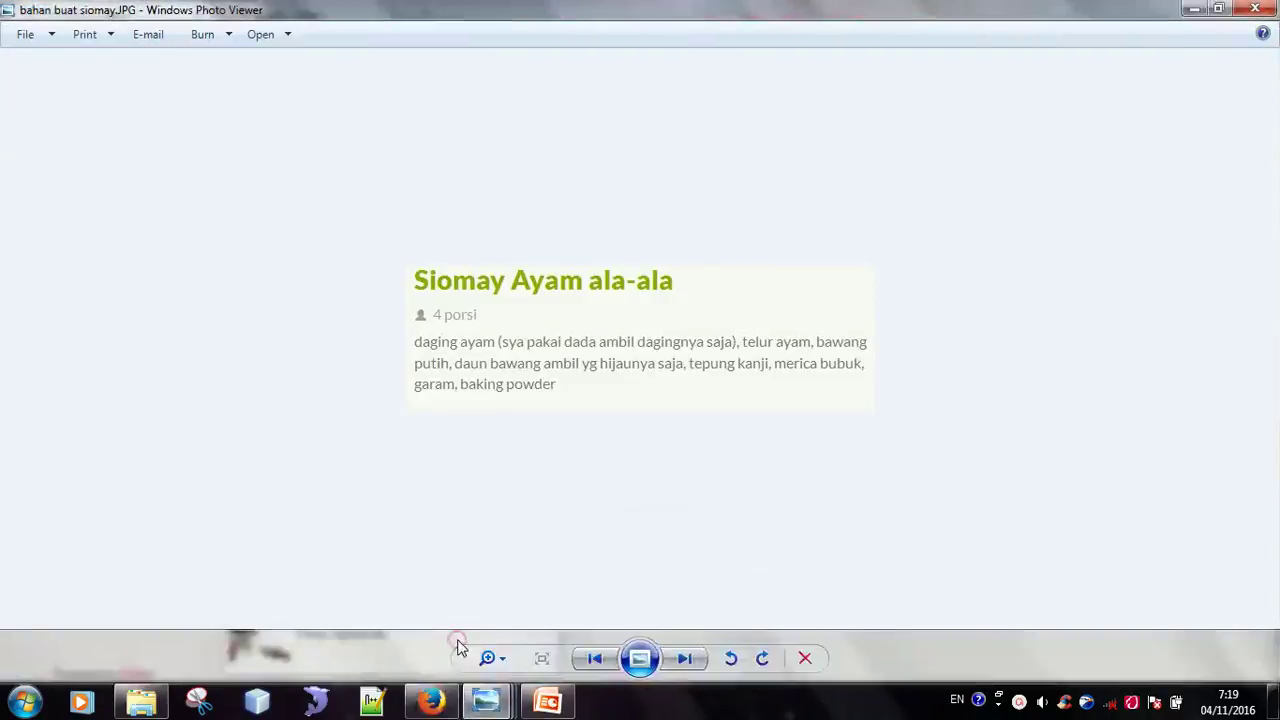
{"action": "left_click", "coordinate": [587, 658]}
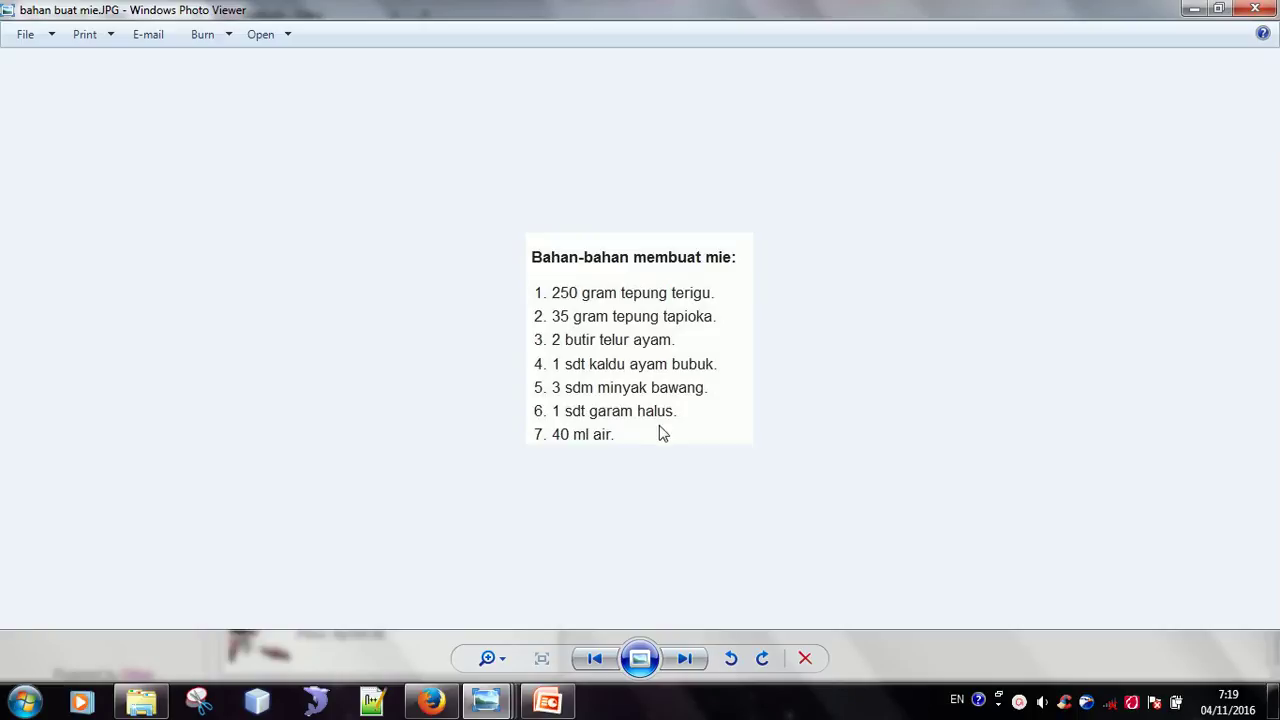
Return to Odoo, search the products for "tepung tapioka" and open the Tepung Tapioka record
{"action": "mouse_move", "coordinate": [450, 703]}
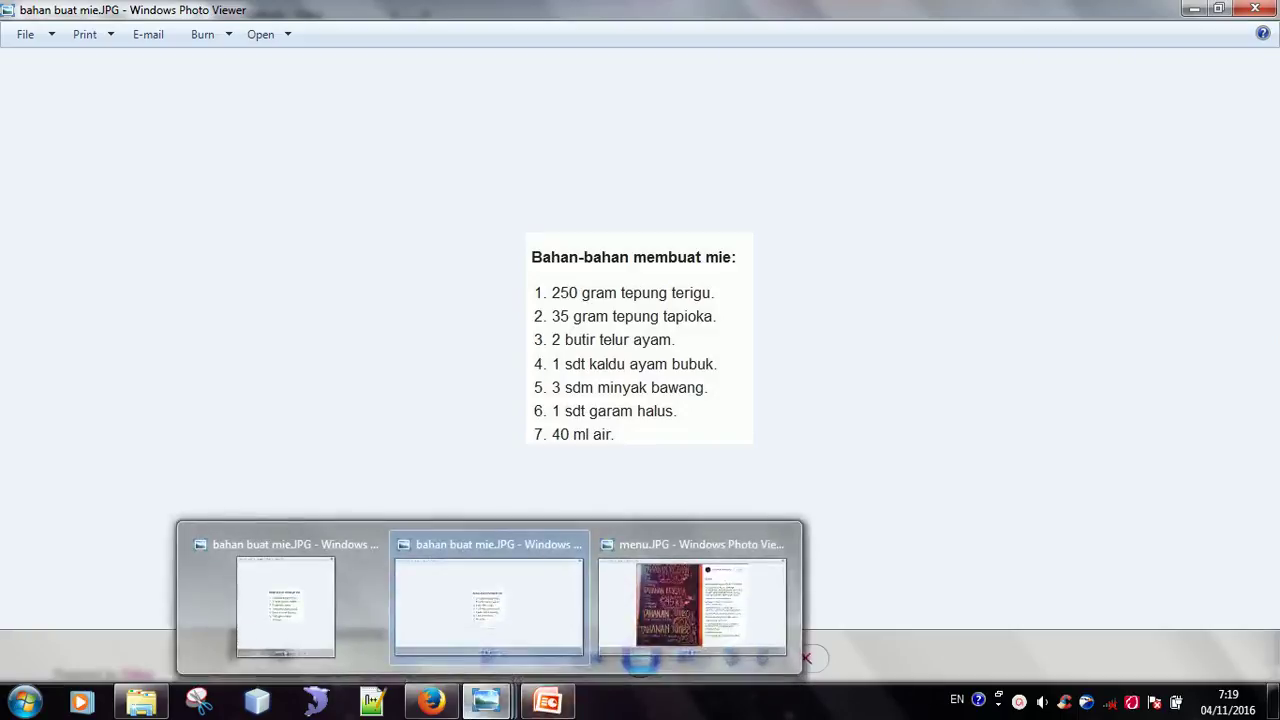
{"action": "mouse_move", "coordinate": [413, 712]}
{"action": "left_click", "coordinate": [440, 590]}
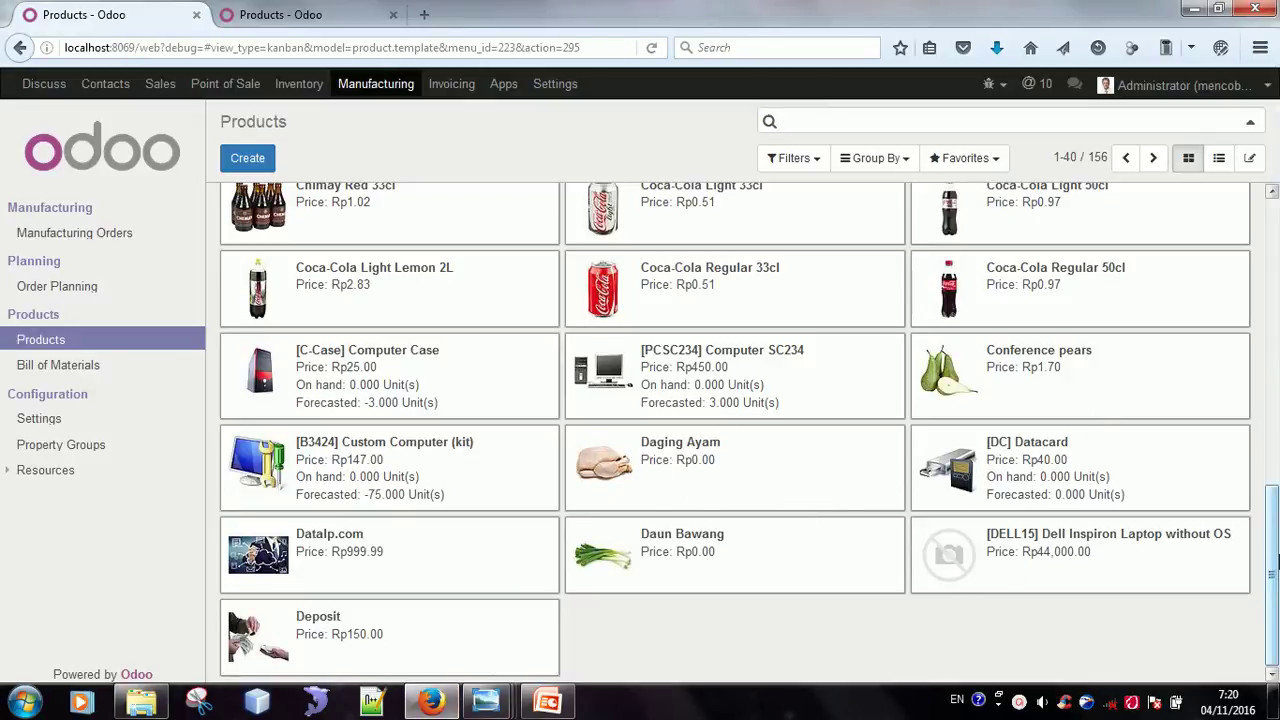
{"action": "left_click_drag", "start_coordinate": [1273, 573], "coordinate": [1273, 260]}
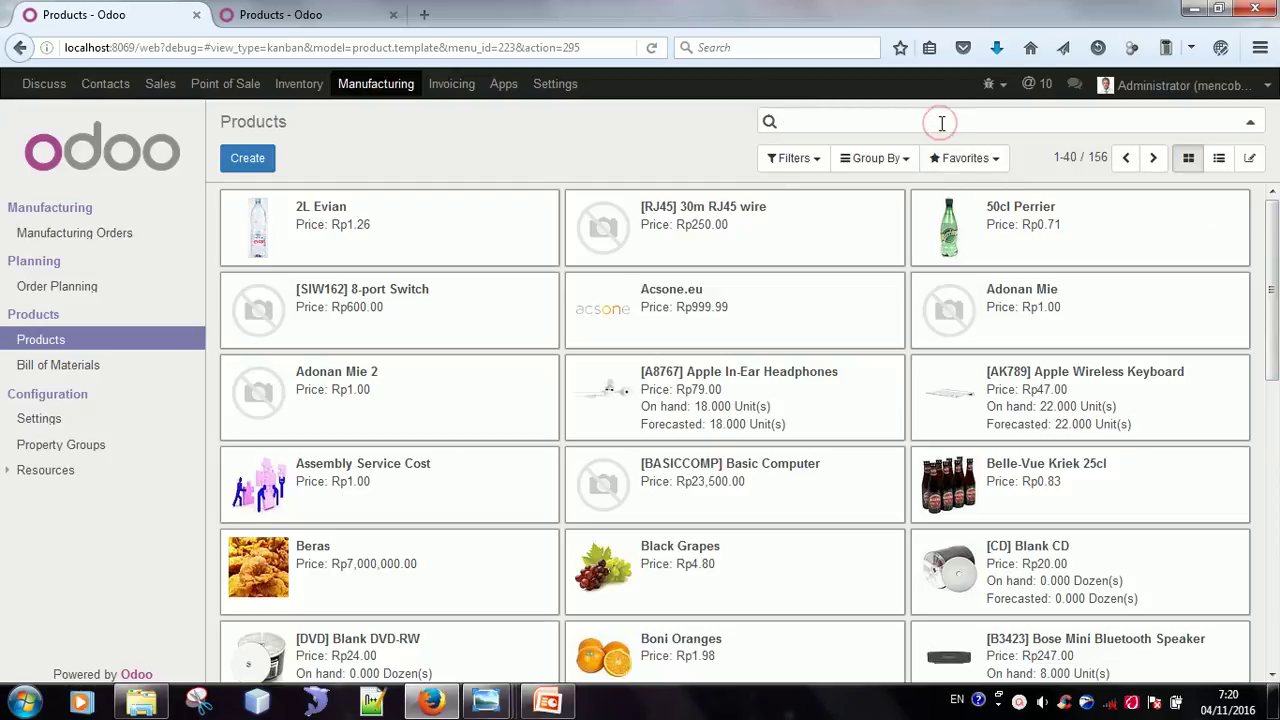
{"action": "scroll", "coordinate": [1275, 310], "scroll_direction": "down", "scroll_amount": 10}
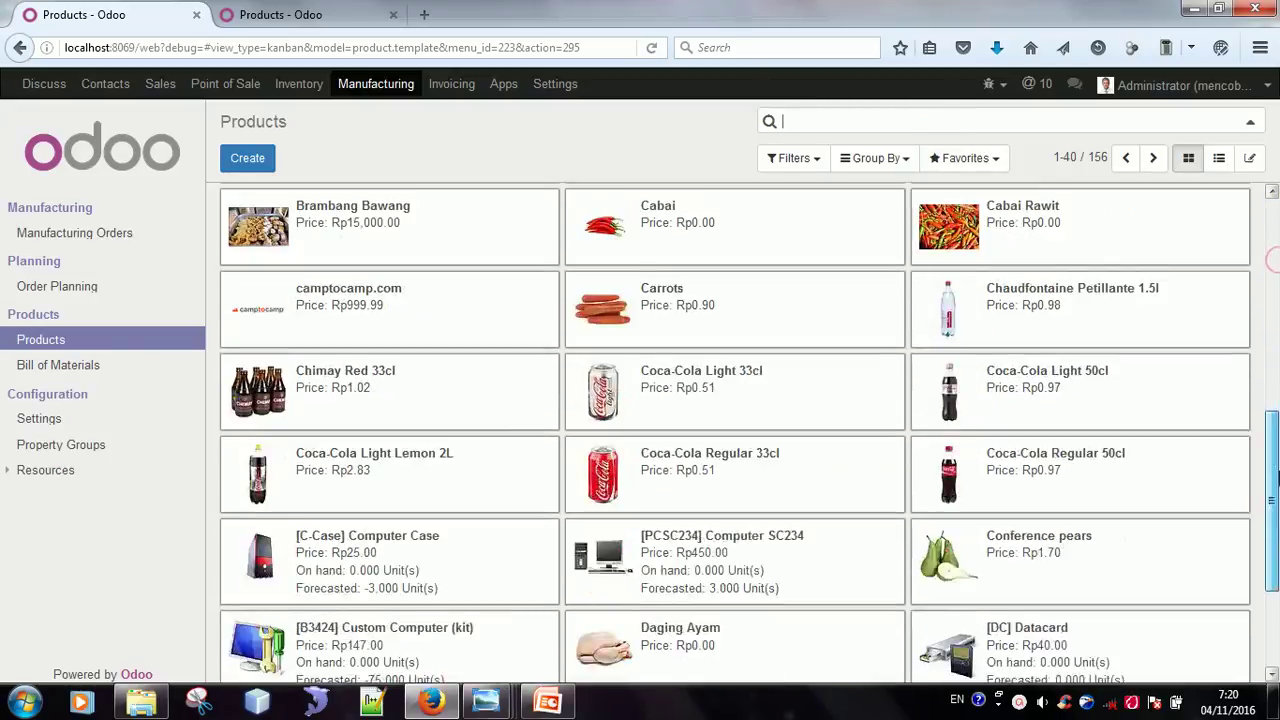
{"action": "left_click_drag", "start_coordinate": [1277, 553], "coordinate": [1277, 262]}
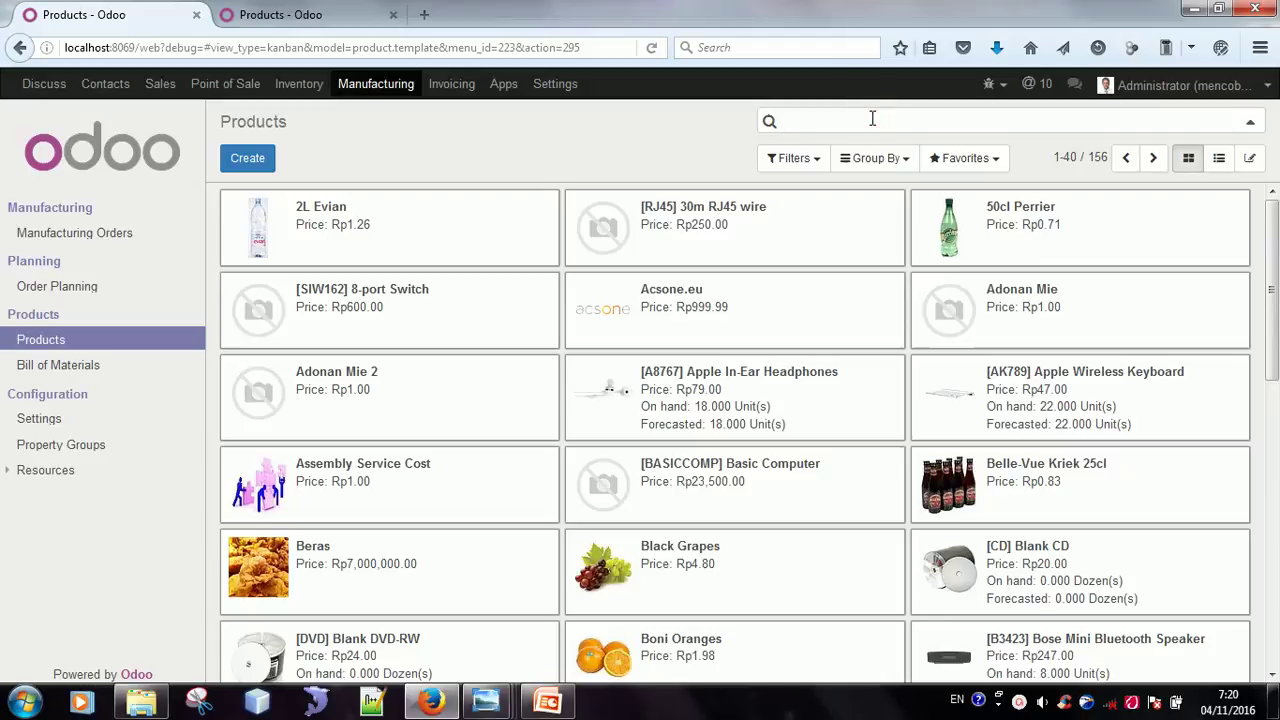
{"action": "type", "text": "tepung tapiok"}
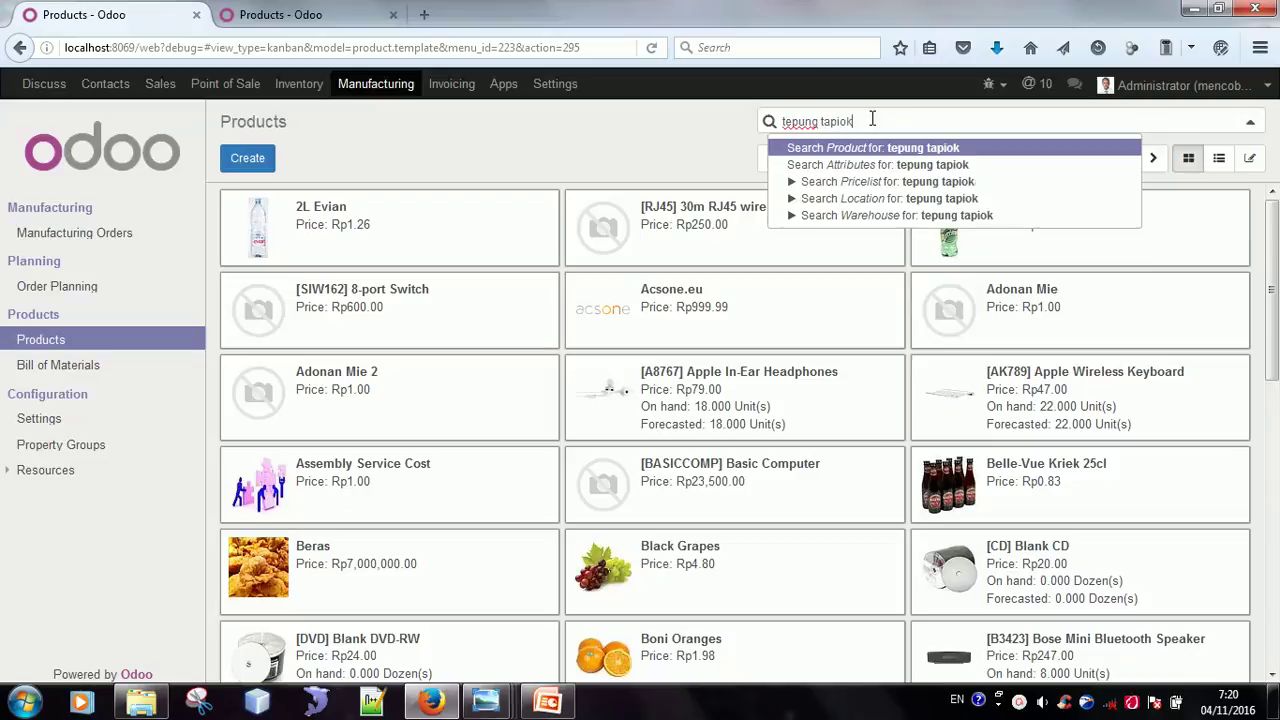
{"action": "type", "text": "a"}
{"action": "key", "text": "Return"}
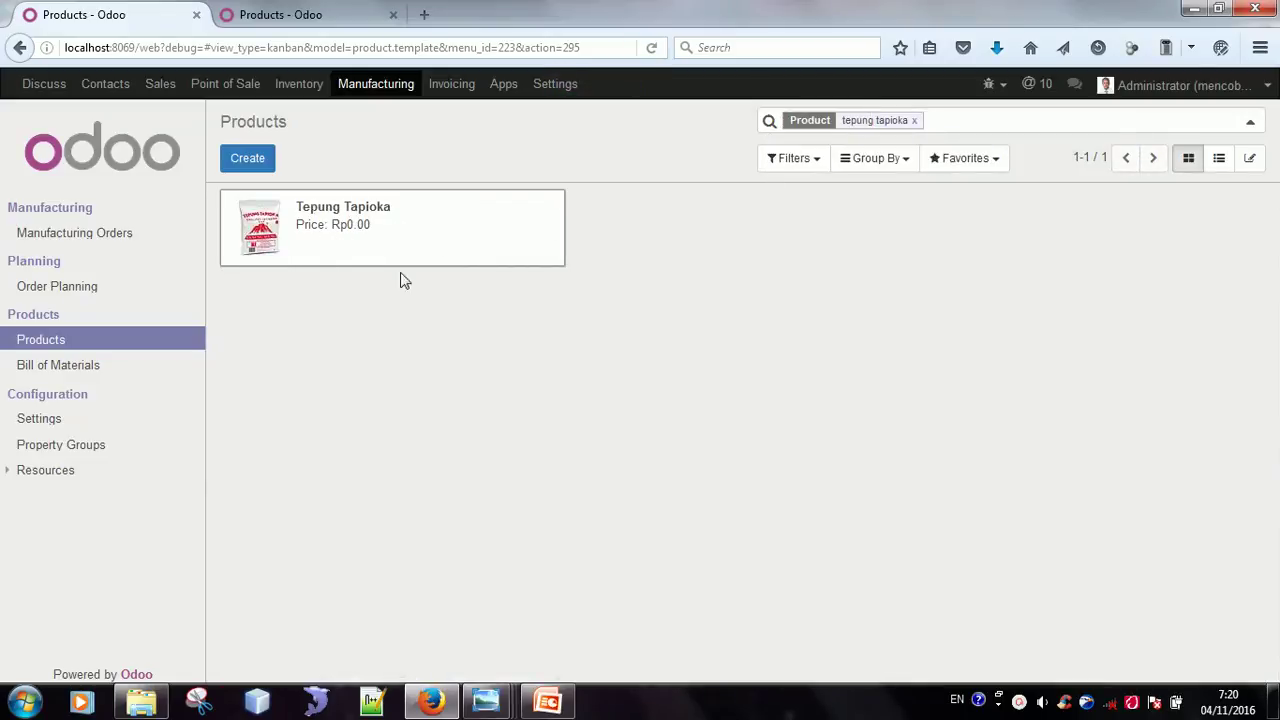
{"action": "left_click", "coordinate": [320, 230]}
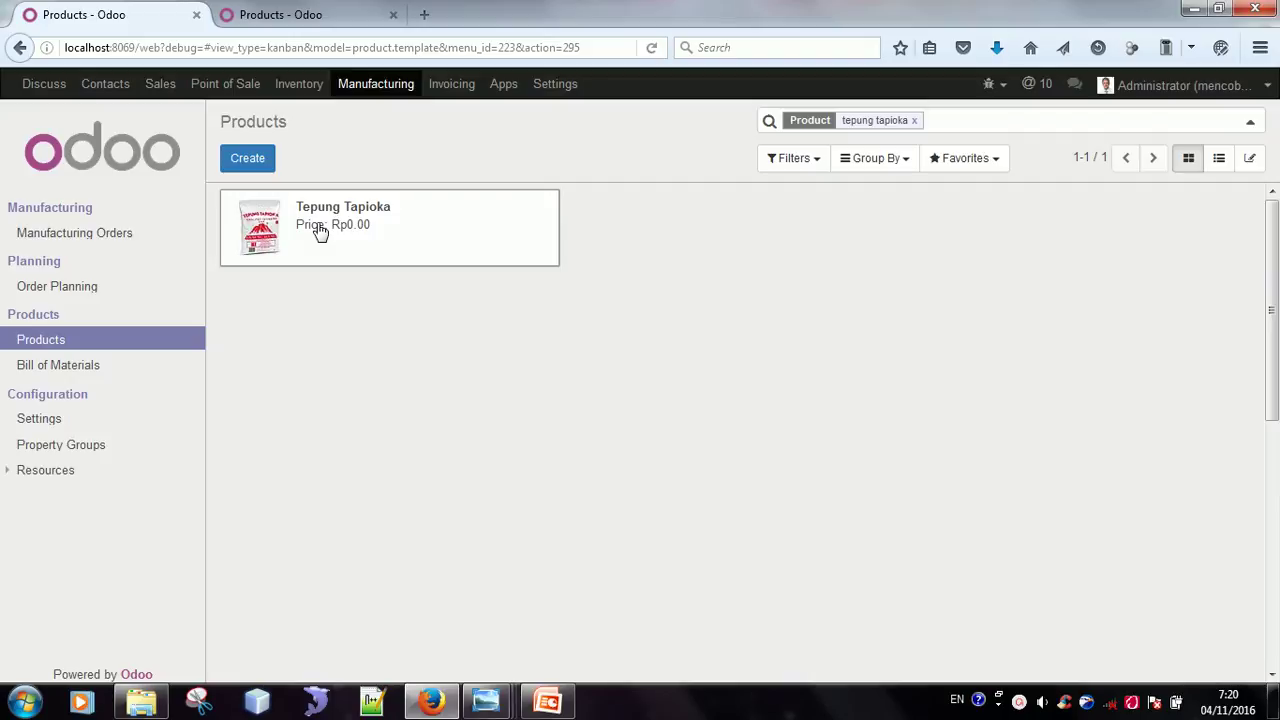
{"action": "left_click", "coordinate": [320, 230]}
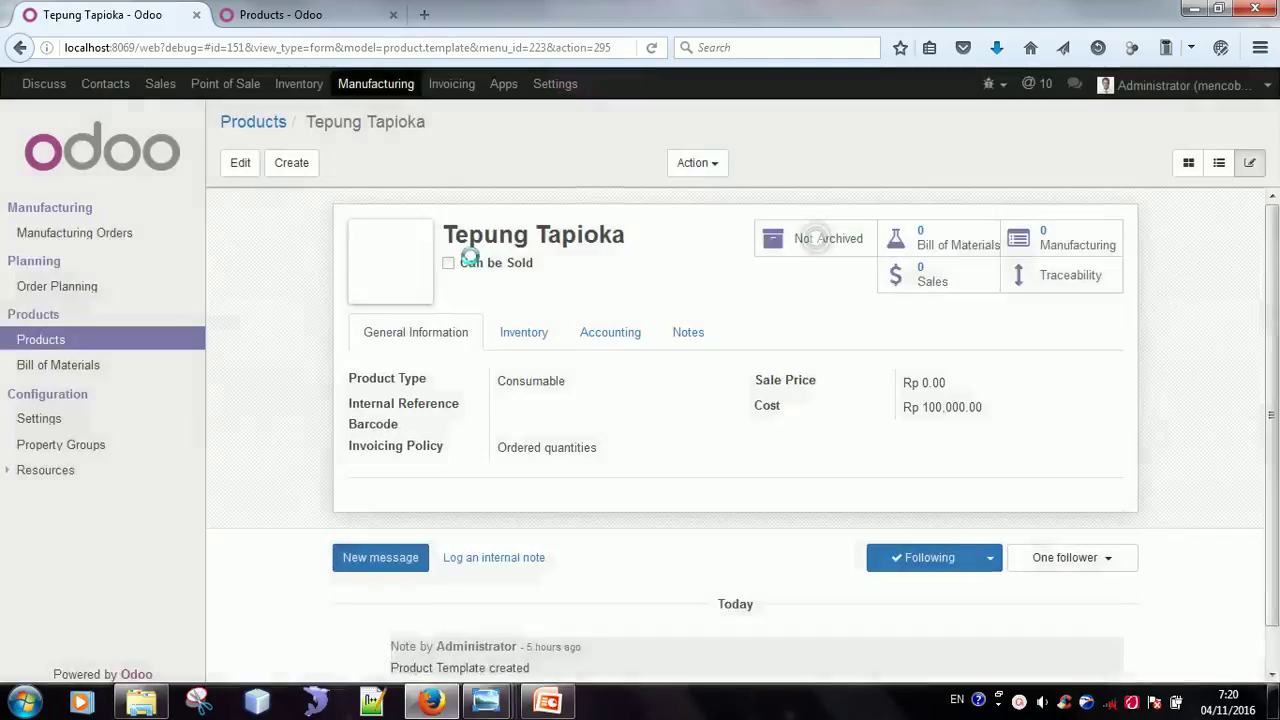
Create a new product and upload the tepung tapioka package picture from the menu makanan folder as its image
{"action": "left_click", "coordinate": [291, 163]}
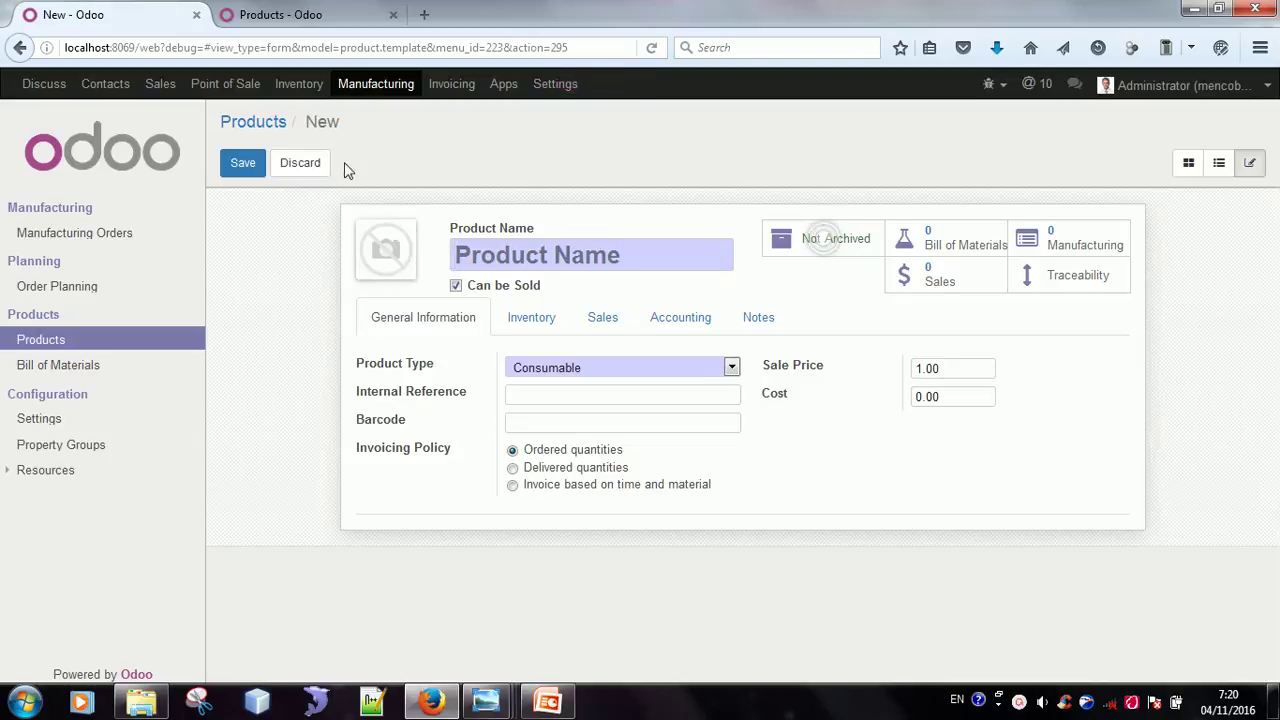
{"action": "mouse_move", "coordinate": [388, 272]}
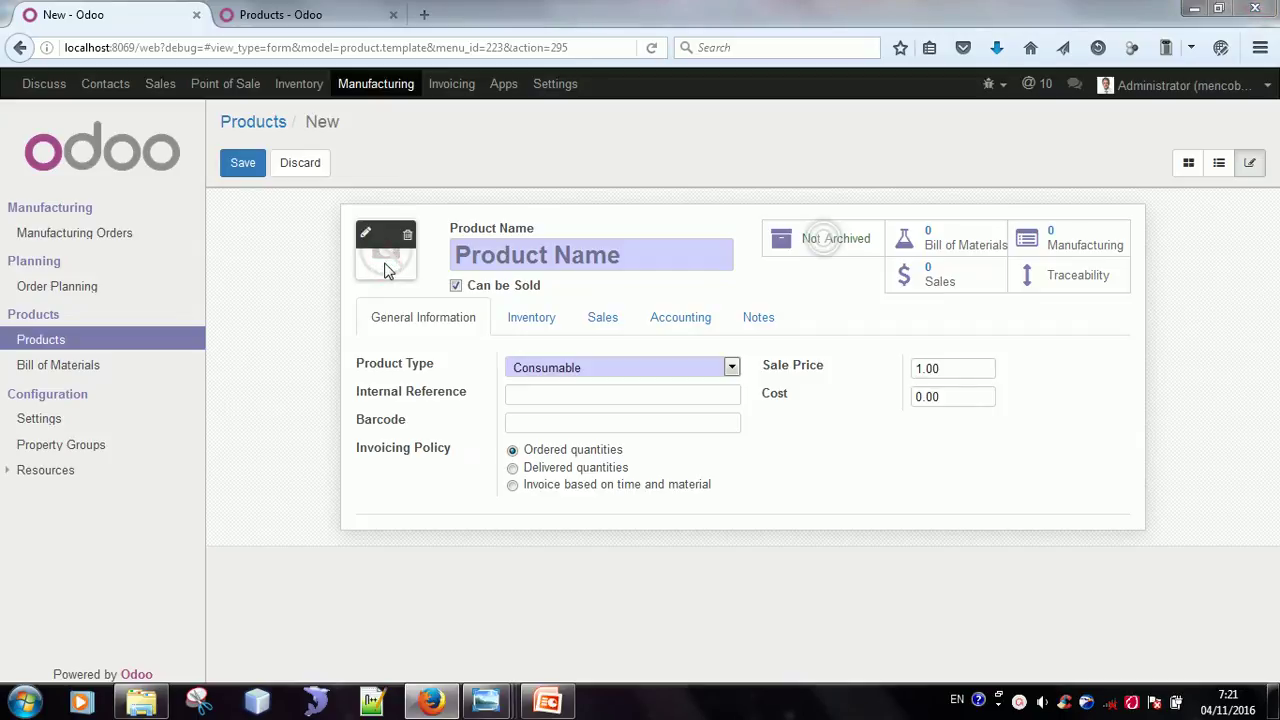
{"action": "left_click", "coordinate": [388, 268]}
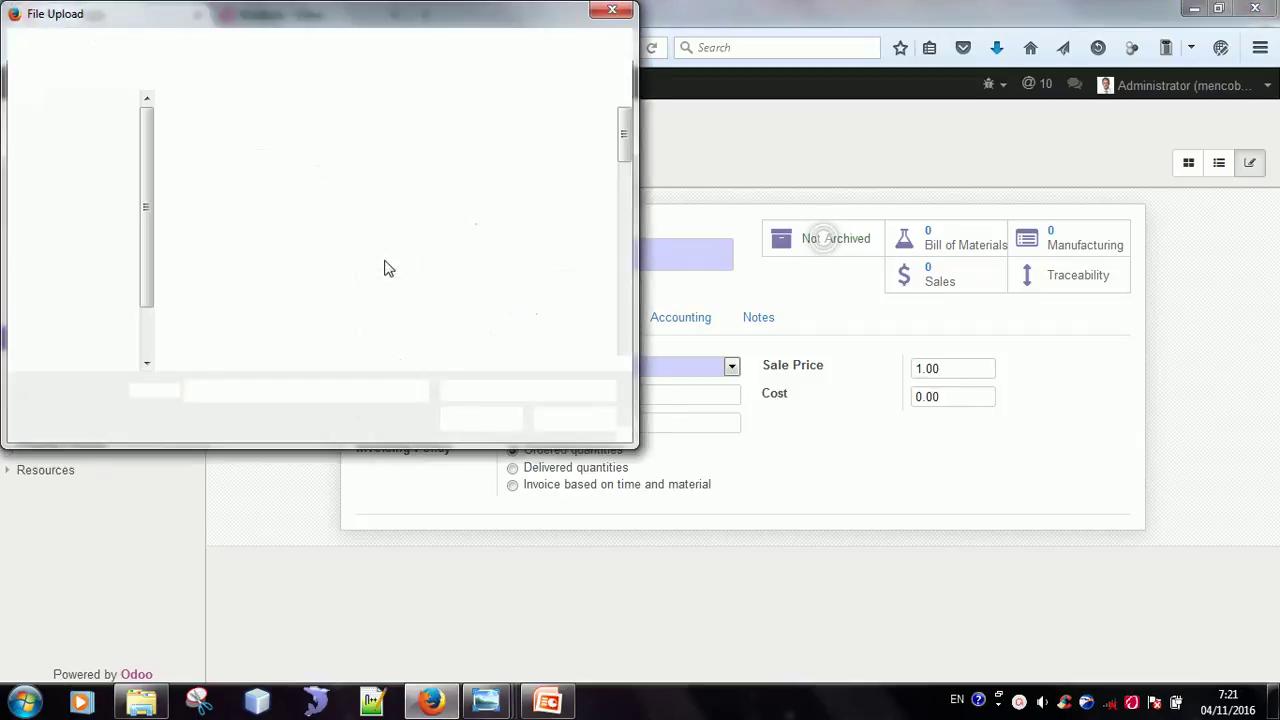
{"action": "left_click_drag", "start_coordinate": [626, 138], "coordinate": [622, 292]}
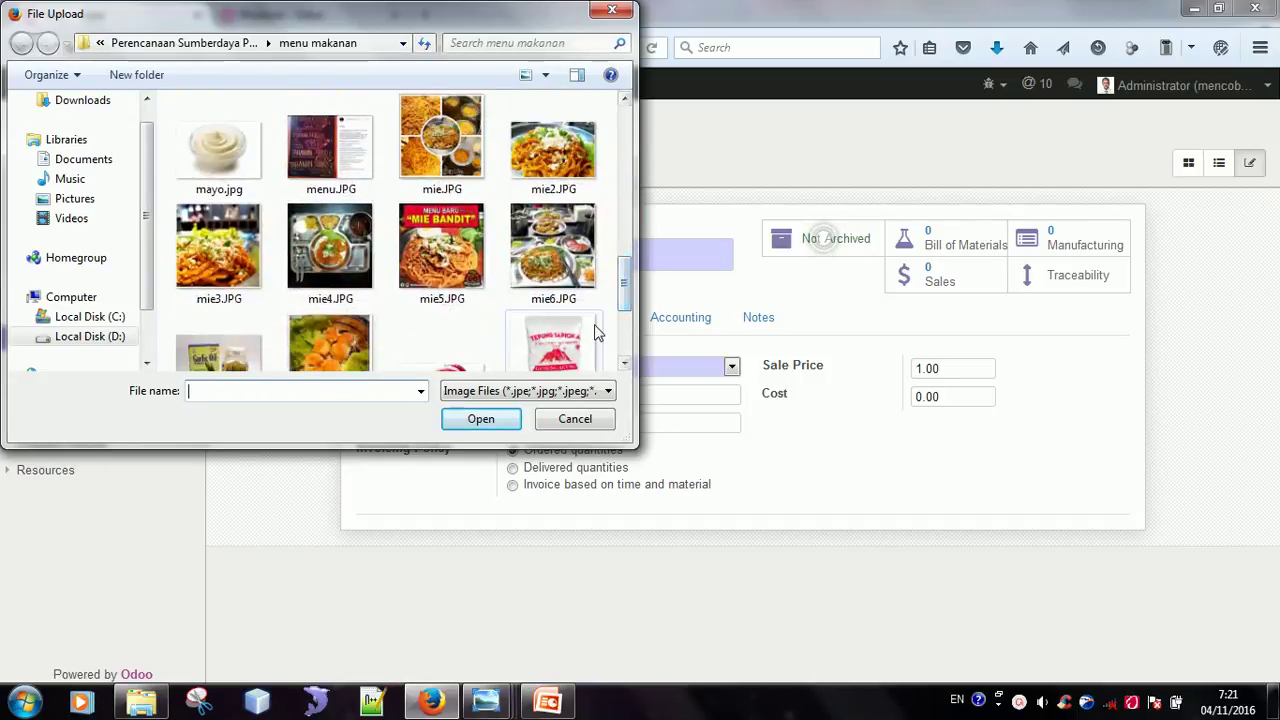
{"action": "left_click", "coordinate": [594, 324]}
{"action": "left_click", "coordinate": [477, 420]}
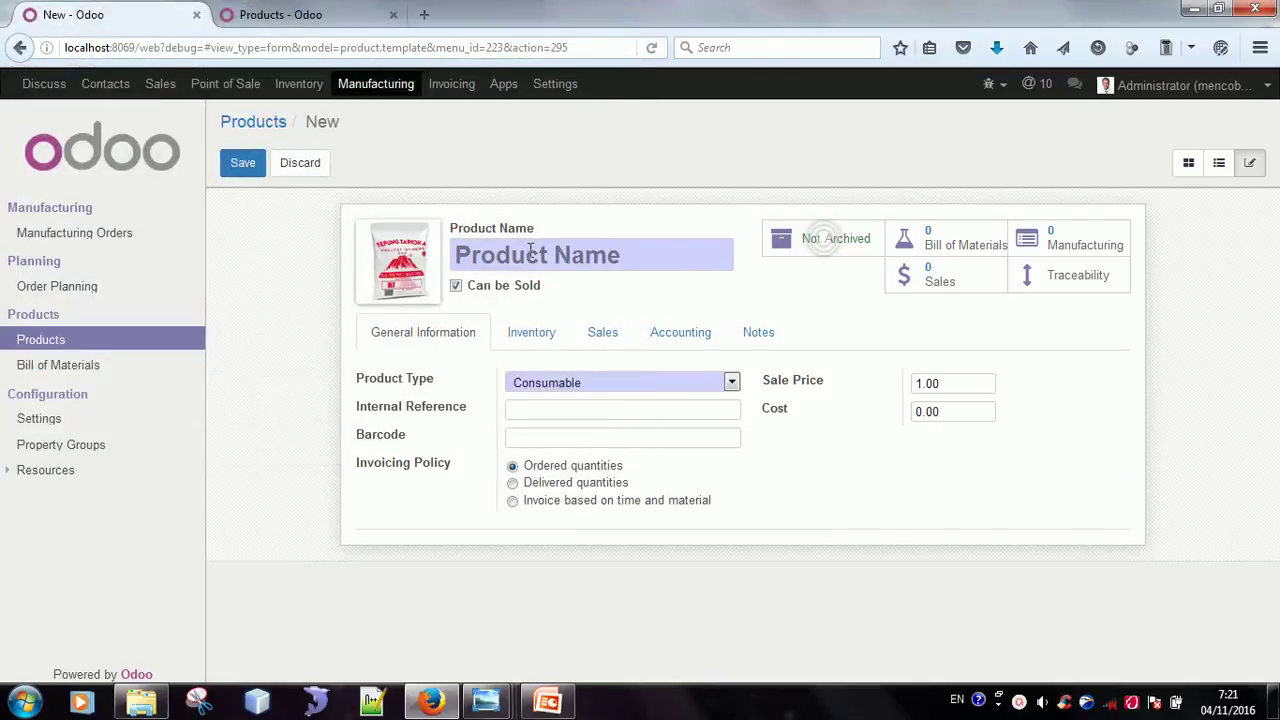
Name the new product "Tepung Tapioka 2" and disable Can be Sold
{"action": "type", "text": "T"}
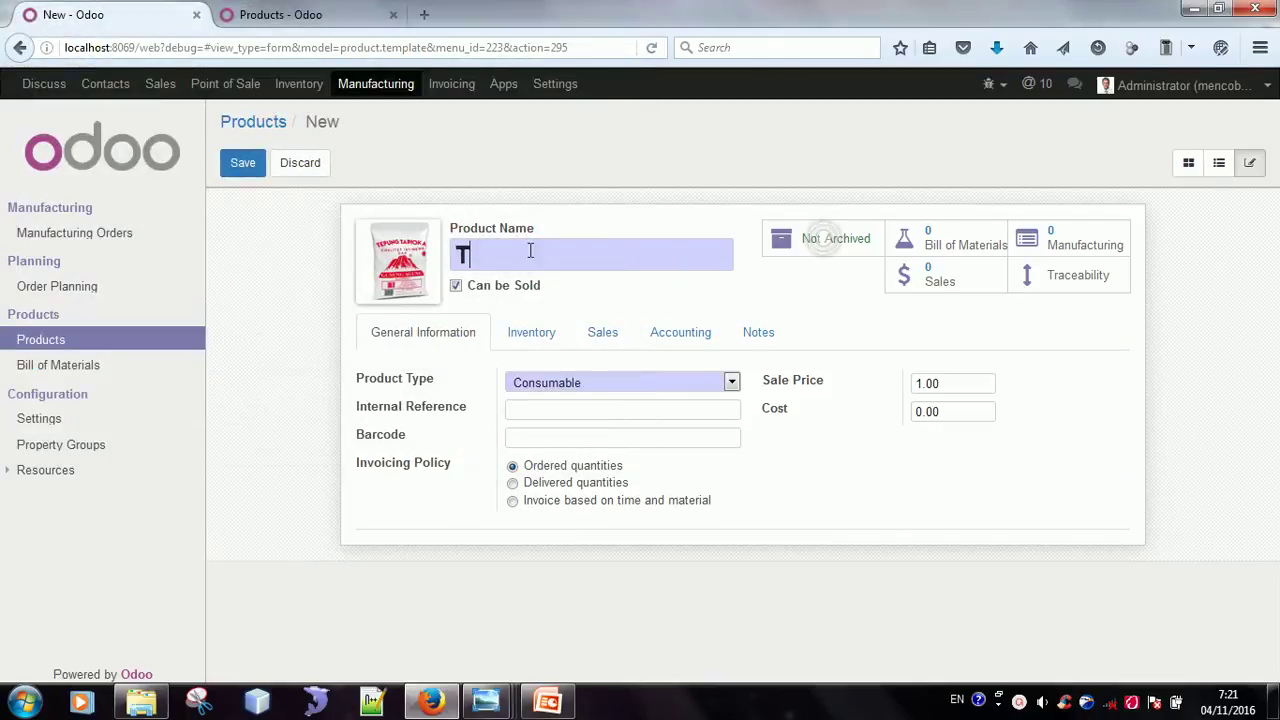
{"action": "type", "text": "epung Tap"}
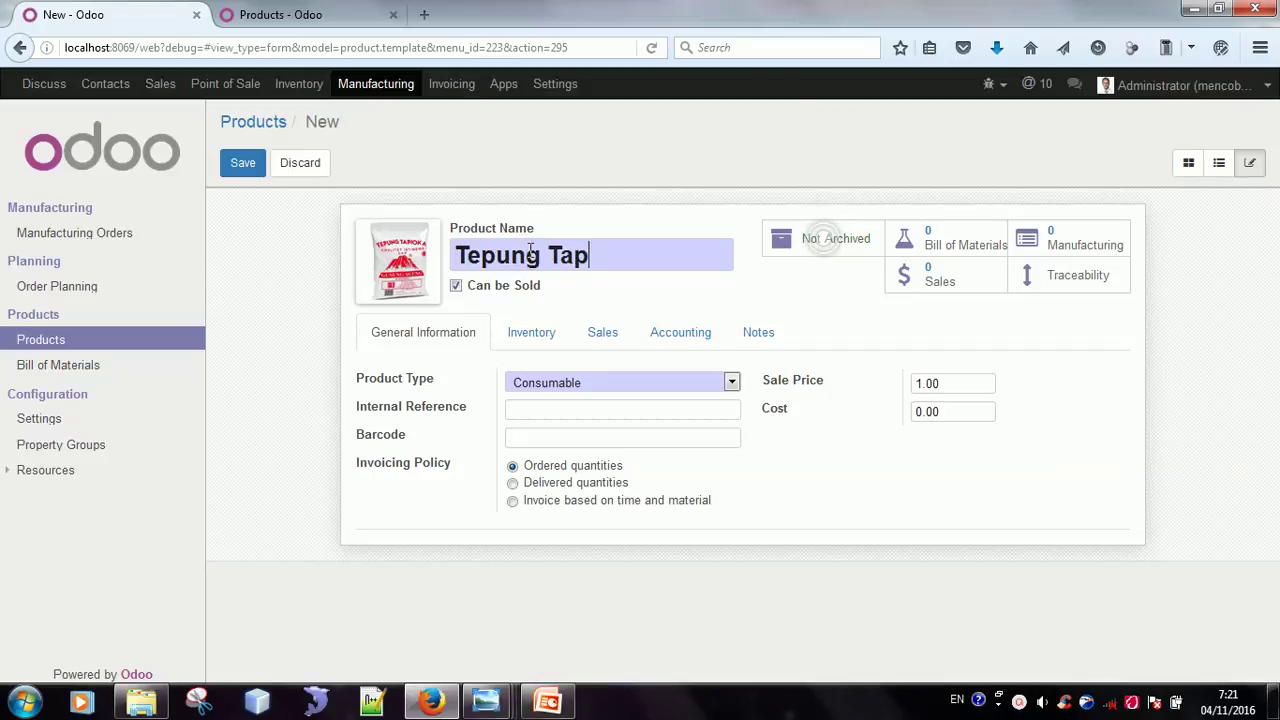
{"action": "type", "text": "ioka 2"}
{"action": "left_click", "coordinate": [456, 287]}
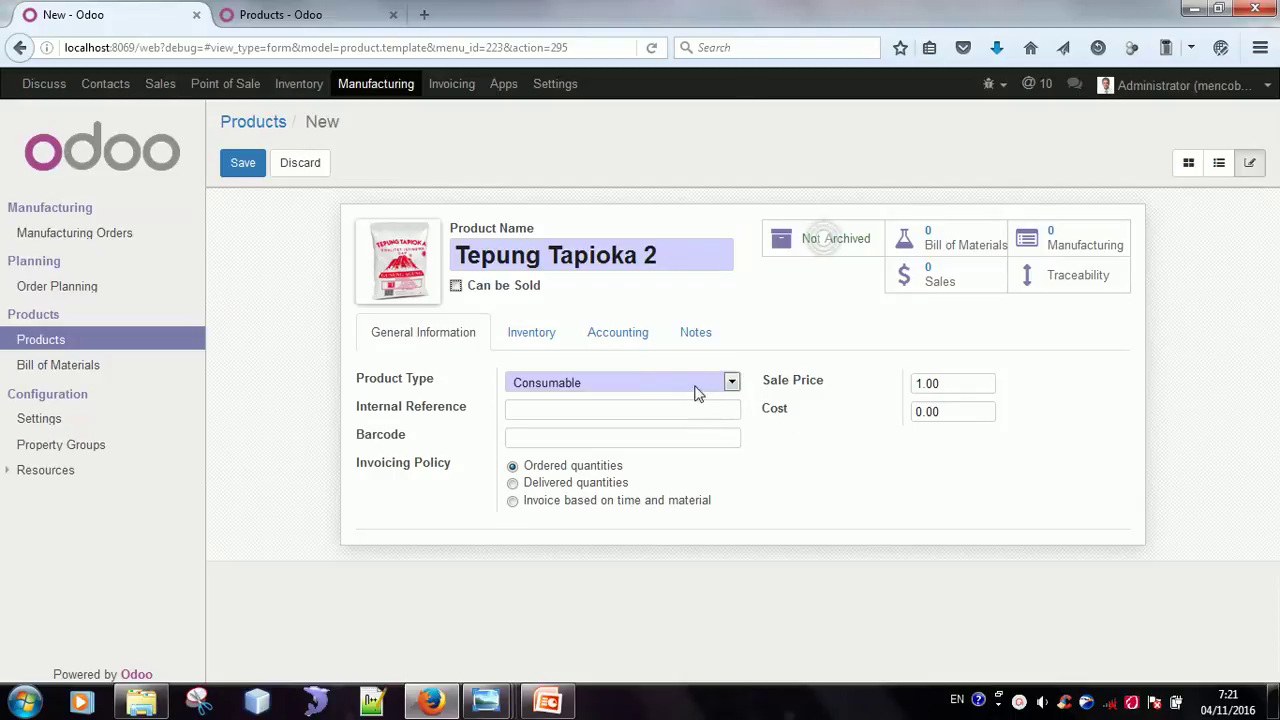
Clear the product's sale price and set its cost to 10000
{"action": "left_click_drag", "start_coordinate": [957, 386], "coordinate": [903, 397]}
{"action": "key", "text": "BackSpace"}
{"action": "left_click", "coordinate": [950, 418]}
{"action": "type", "text": "10000"}
Enable the Manufacture route in the product's inventory settings and set its gross weight to 10
{"action": "left_click", "coordinate": [537, 344]}
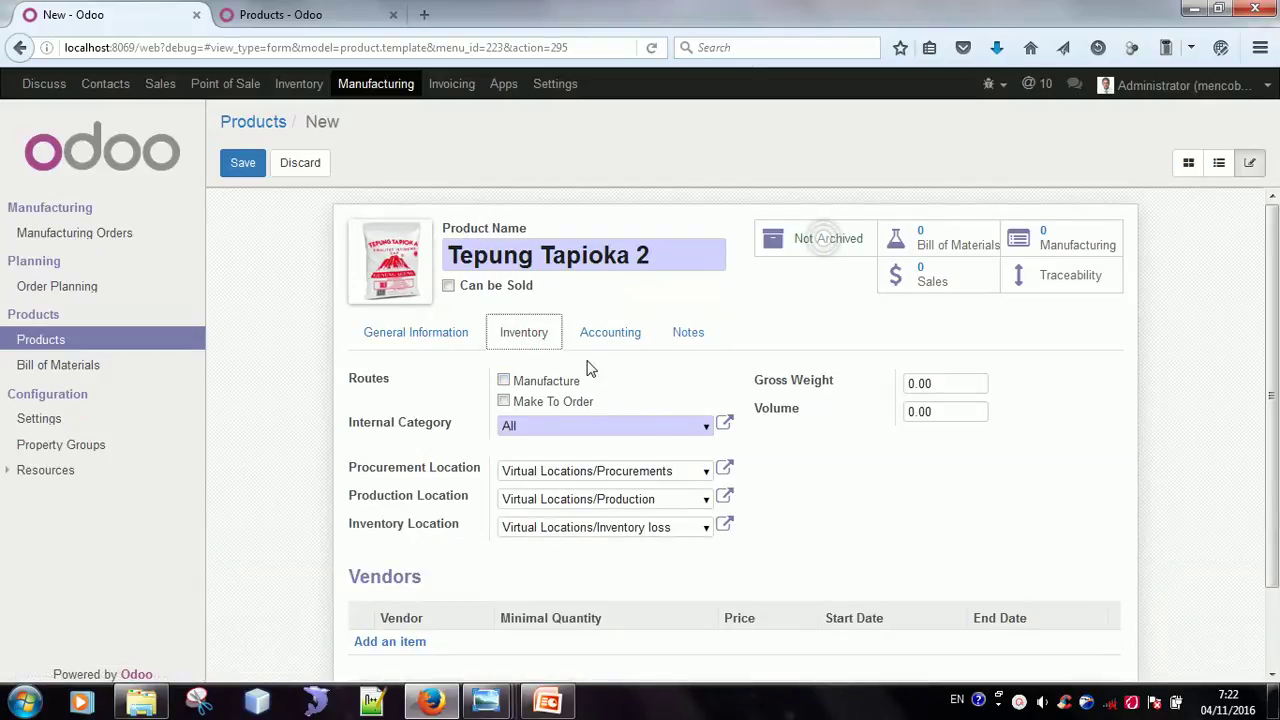
{"action": "left_click", "coordinate": [503, 381]}
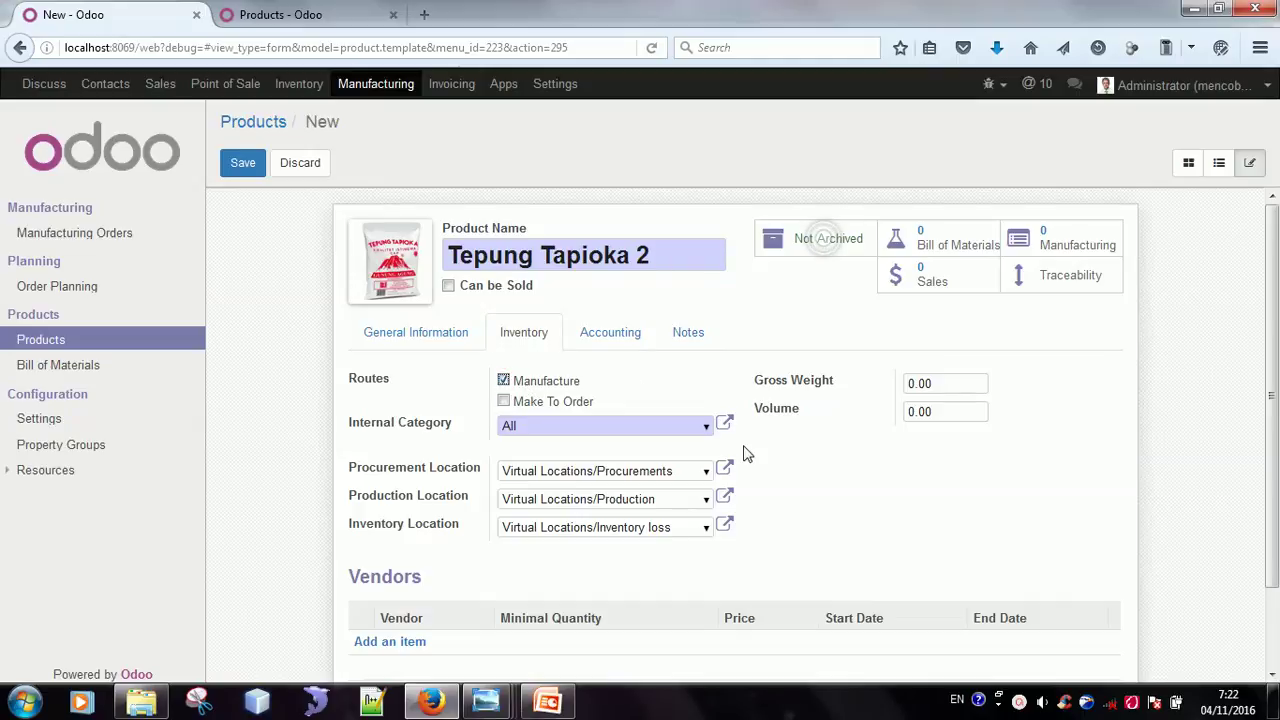
{"action": "left_click", "coordinate": [951, 382]}
{"action": "type", "text": "10"}
{"action": "mouse_move", "coordinate": [815, 393]}
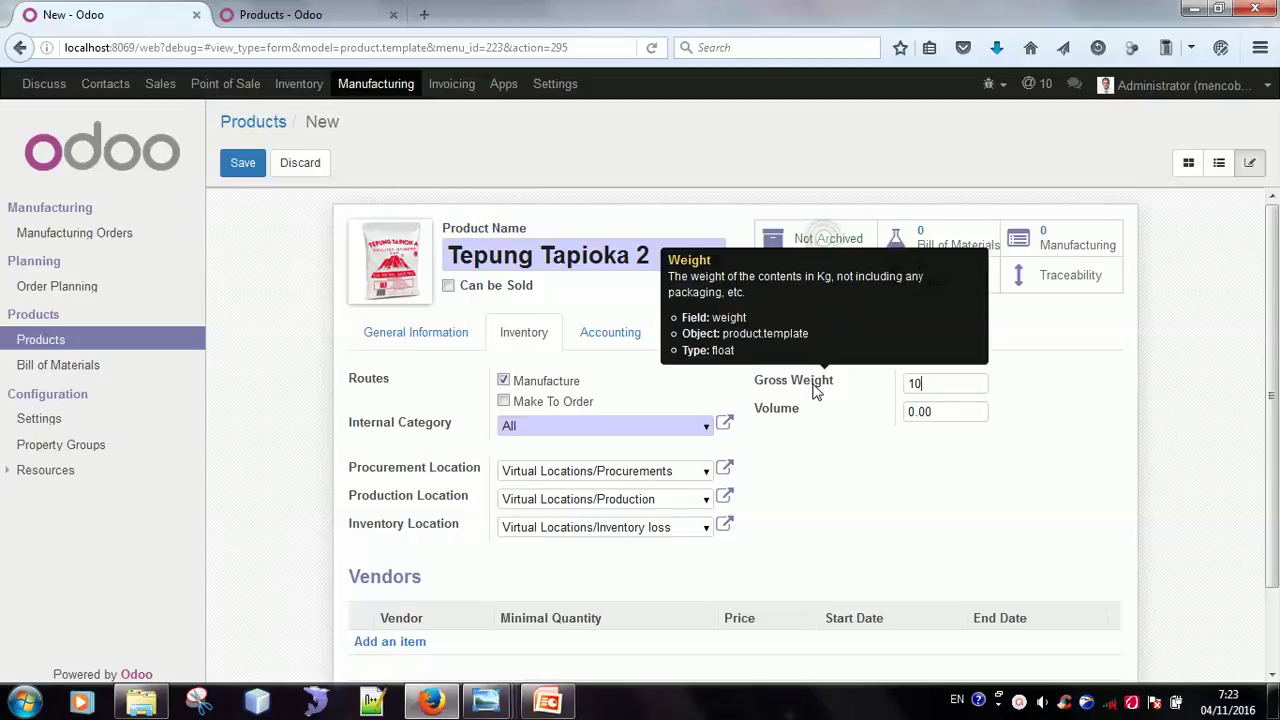
Remove the 15% tax from both the customer taxes and the vendor taxes of Tepung Tapioka 2
{"action": "left_click", "coordinate": [636, 336]}
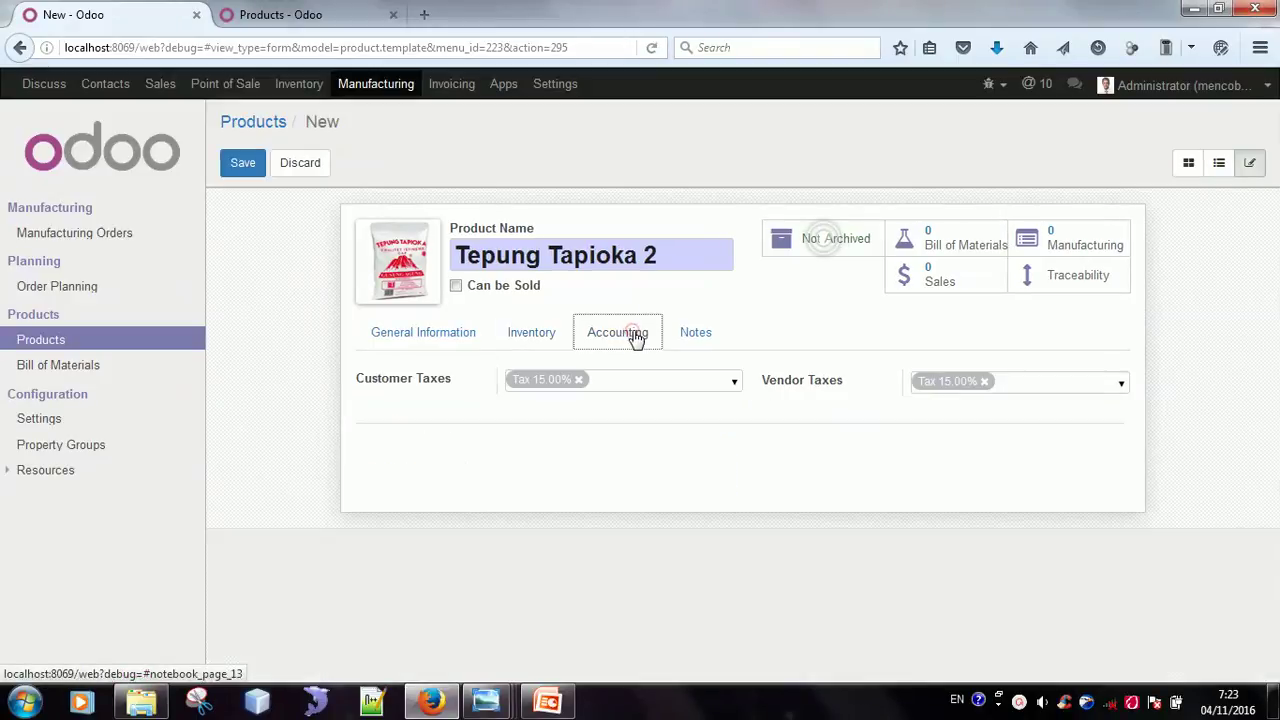
{"action": "left_click", "coordinate": [578, 380]}
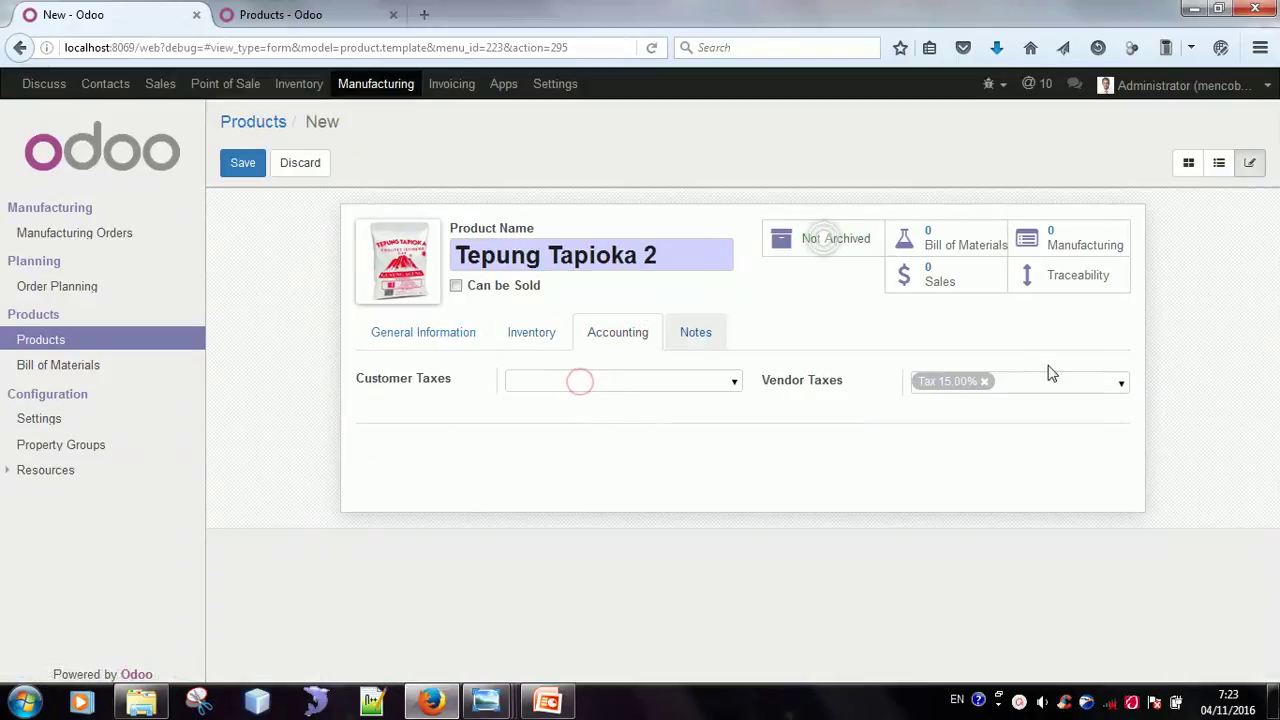
{"action": "left_click", "coordinate": [986, 385]}
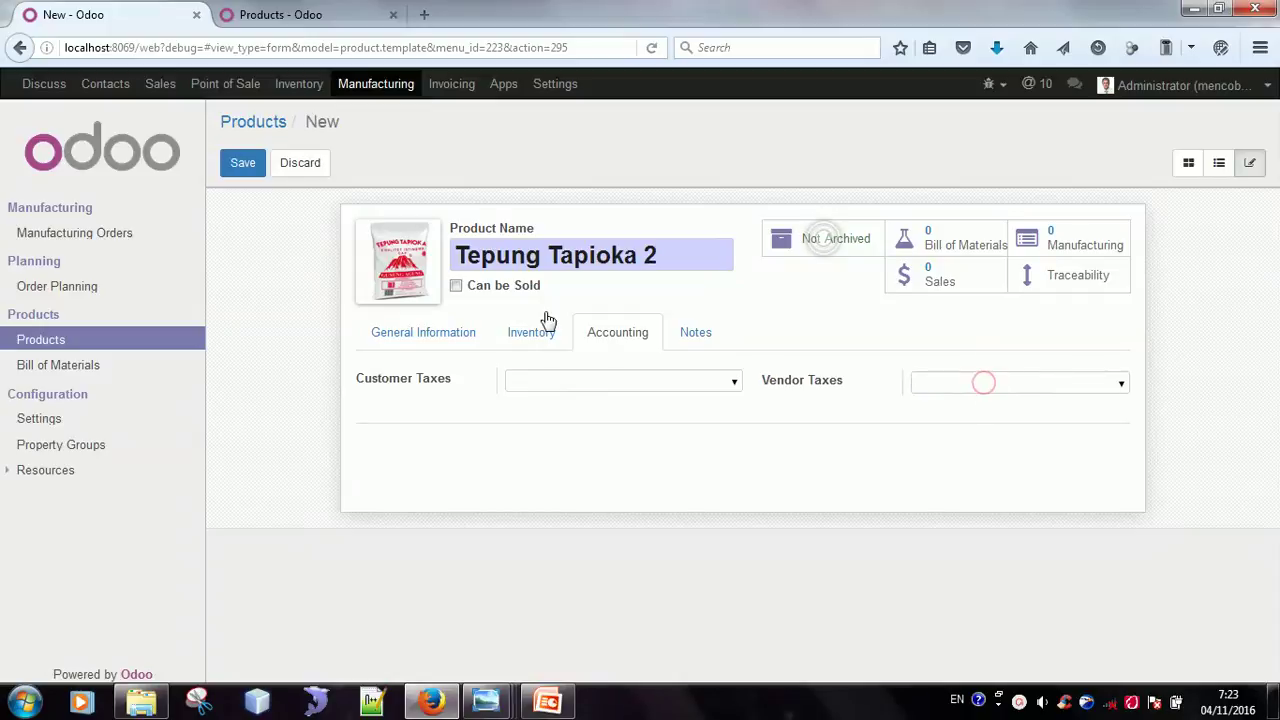
Check the product's general, inventory, accounting and notes settings, then save it and return to the product list
{"action": "left_click", "coordinate": [464, 345]}
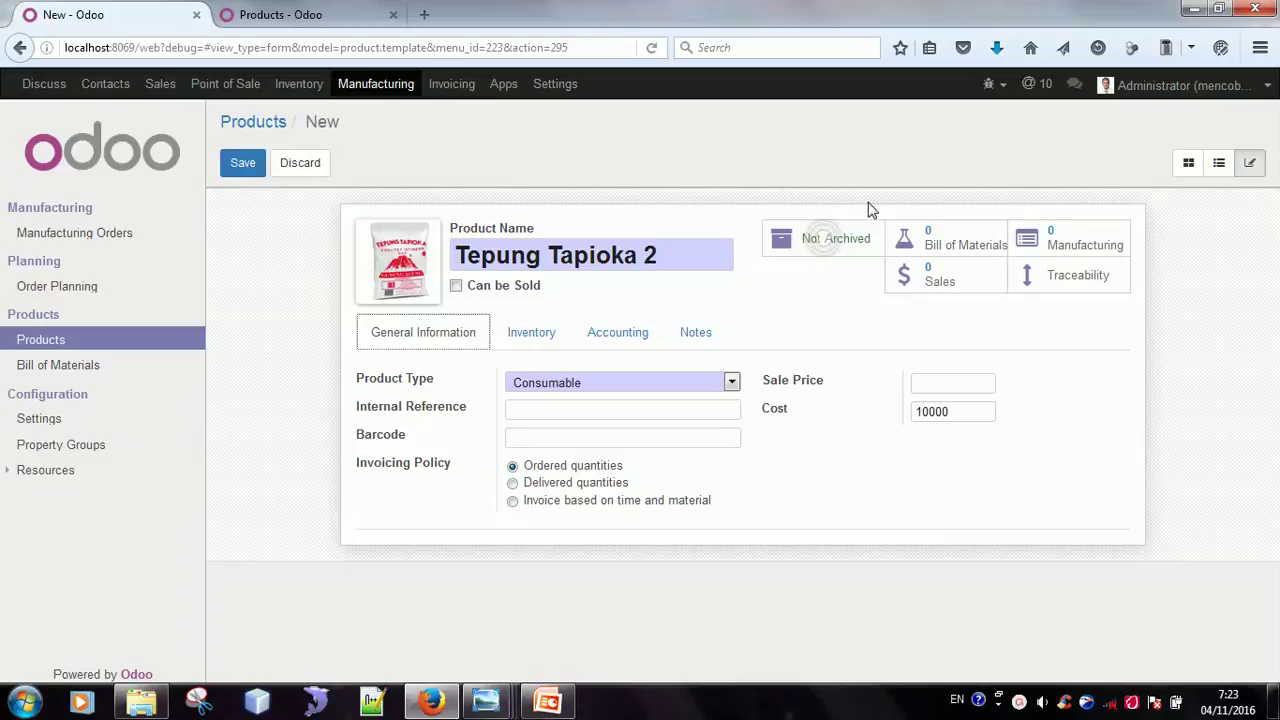
{"action": "left_click", "coordinate": [550, 337]}
{"action": "left_click", "coordinate": [616, 338]}
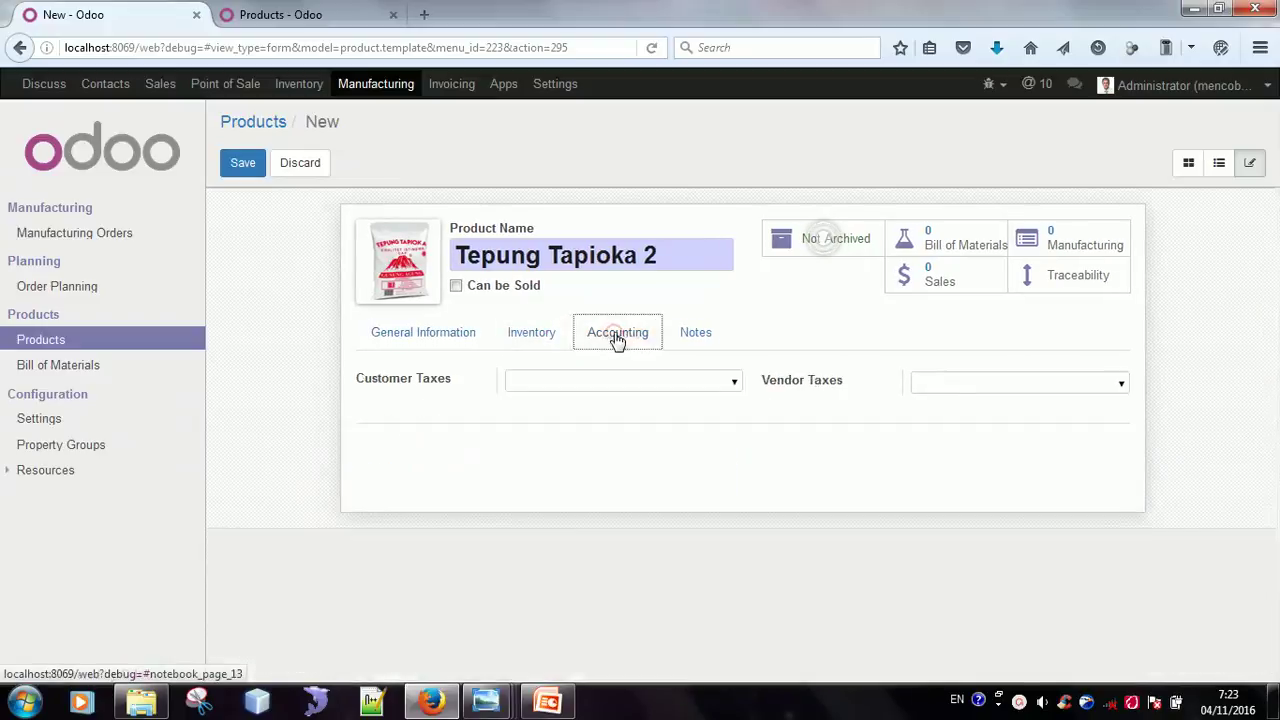
{"action": "left_click", "coordinate": [708, 340]}
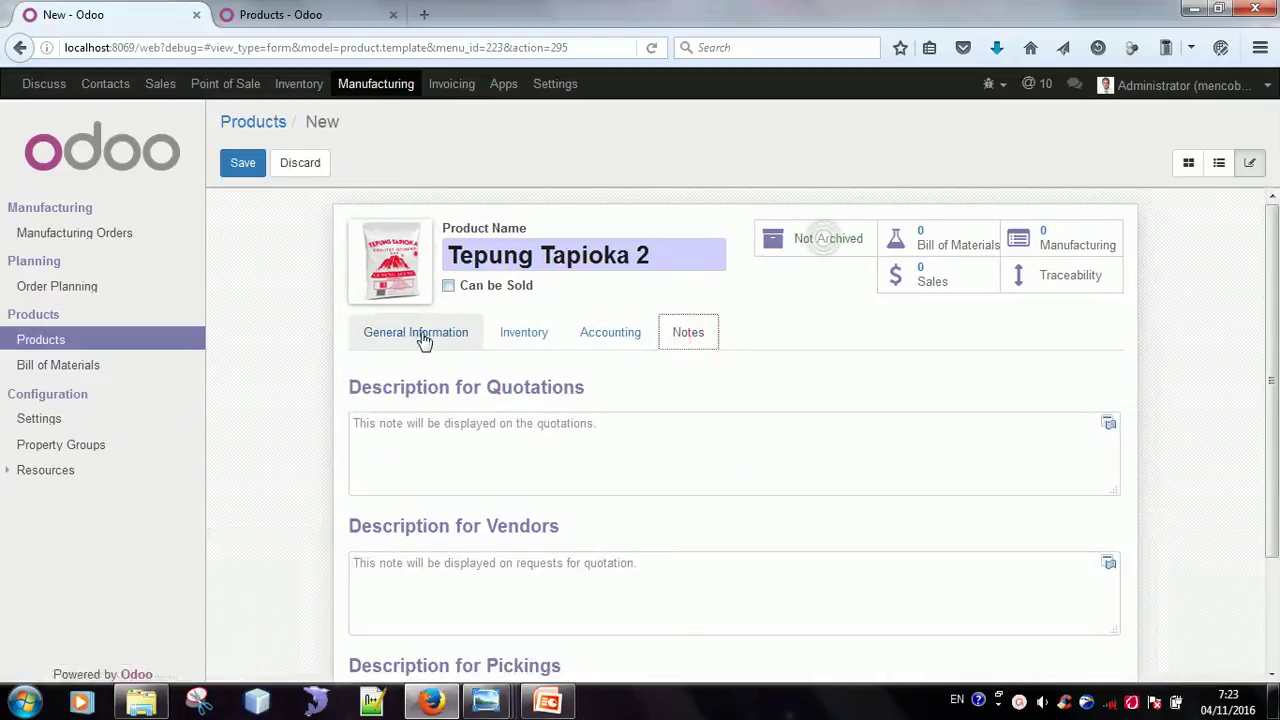
{"action": "left_click", "coordinate": [423, 337]}
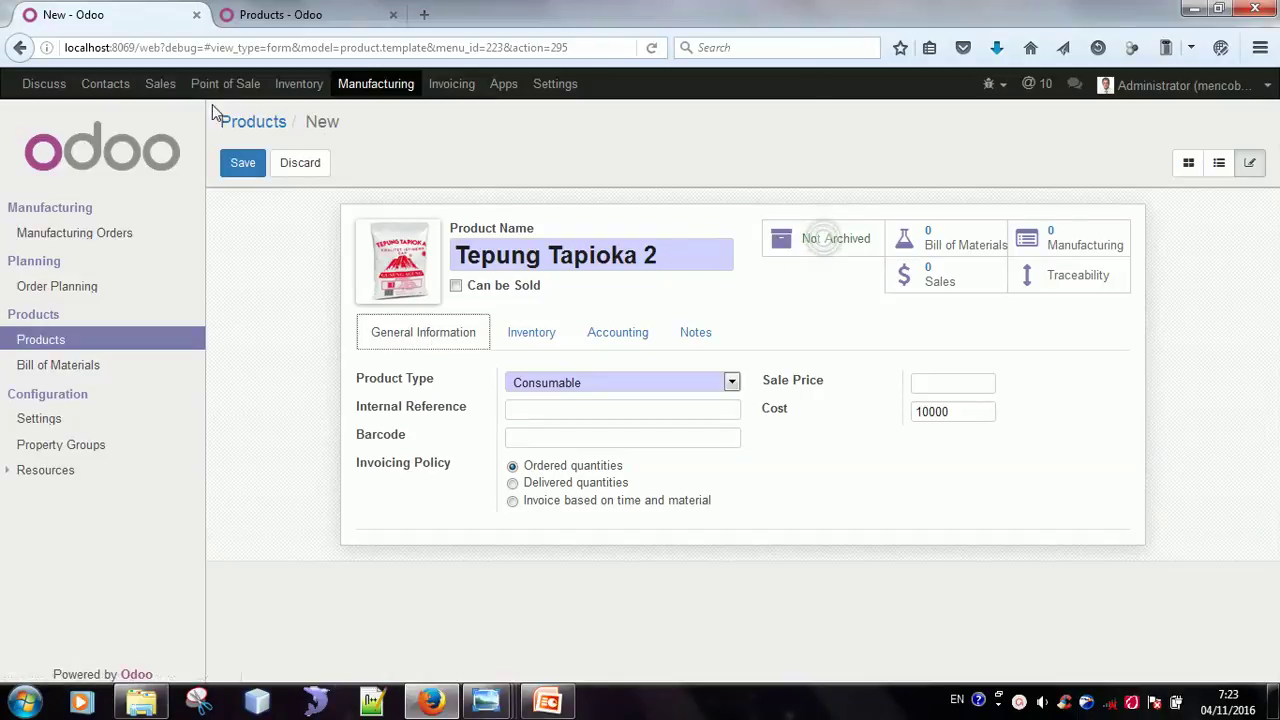
{"action": "left_click", "coordinate": [243, 163]}
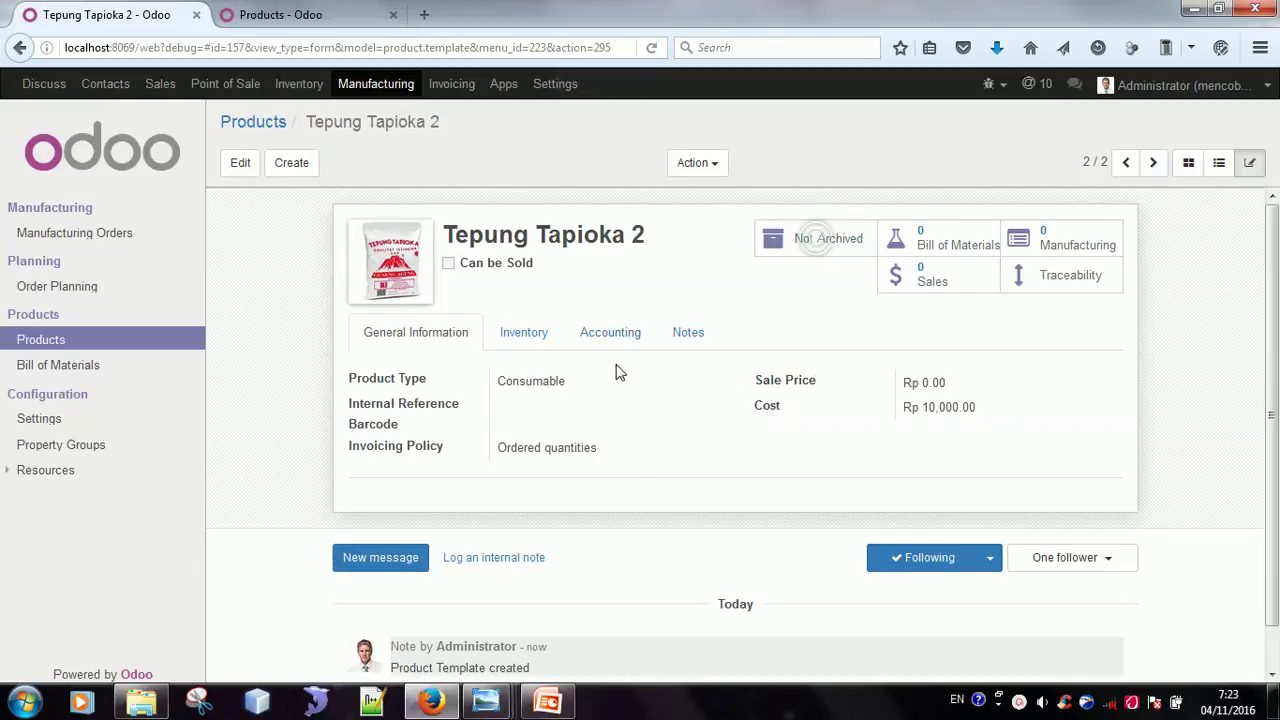
{"action": "left_click", "coordinate": [252, 122]}
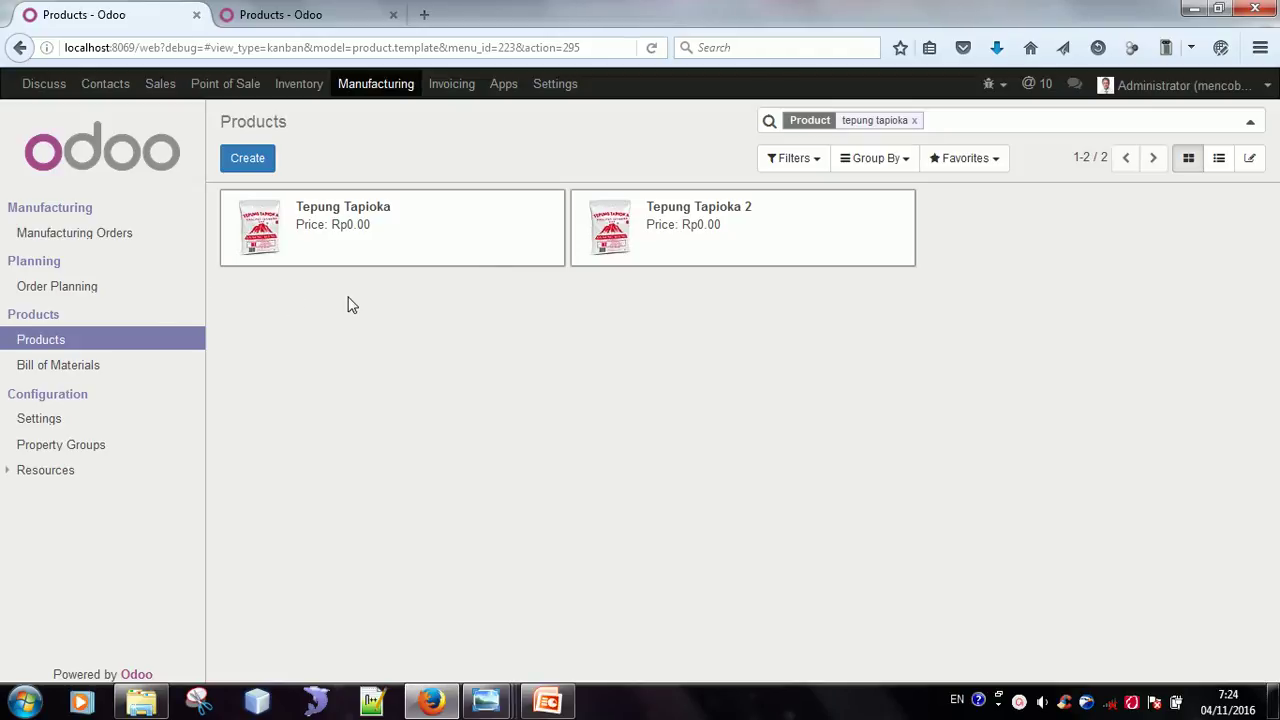
Start a new bill of materials and enter "Mie Adonan" as the product to manufacture
{"action": "left_click", "coordinate": [87, 368]}
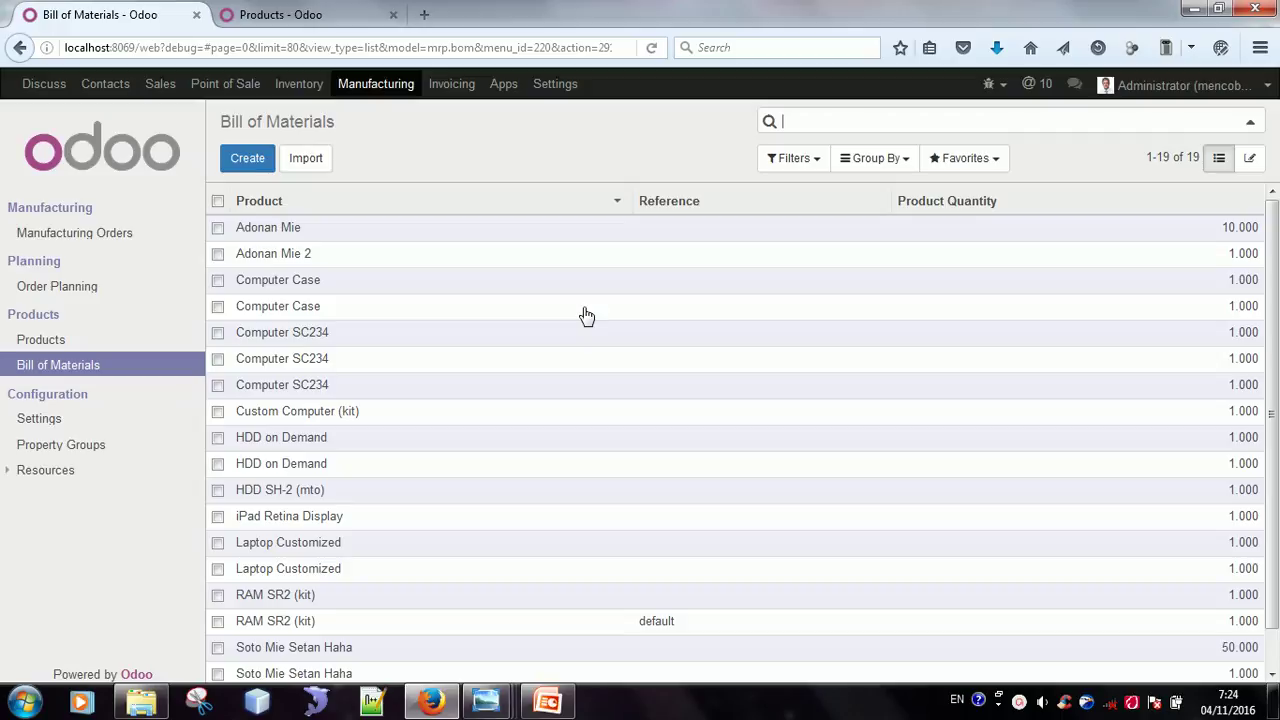
{"action": "left_click", "coordinate": [250, 170]}
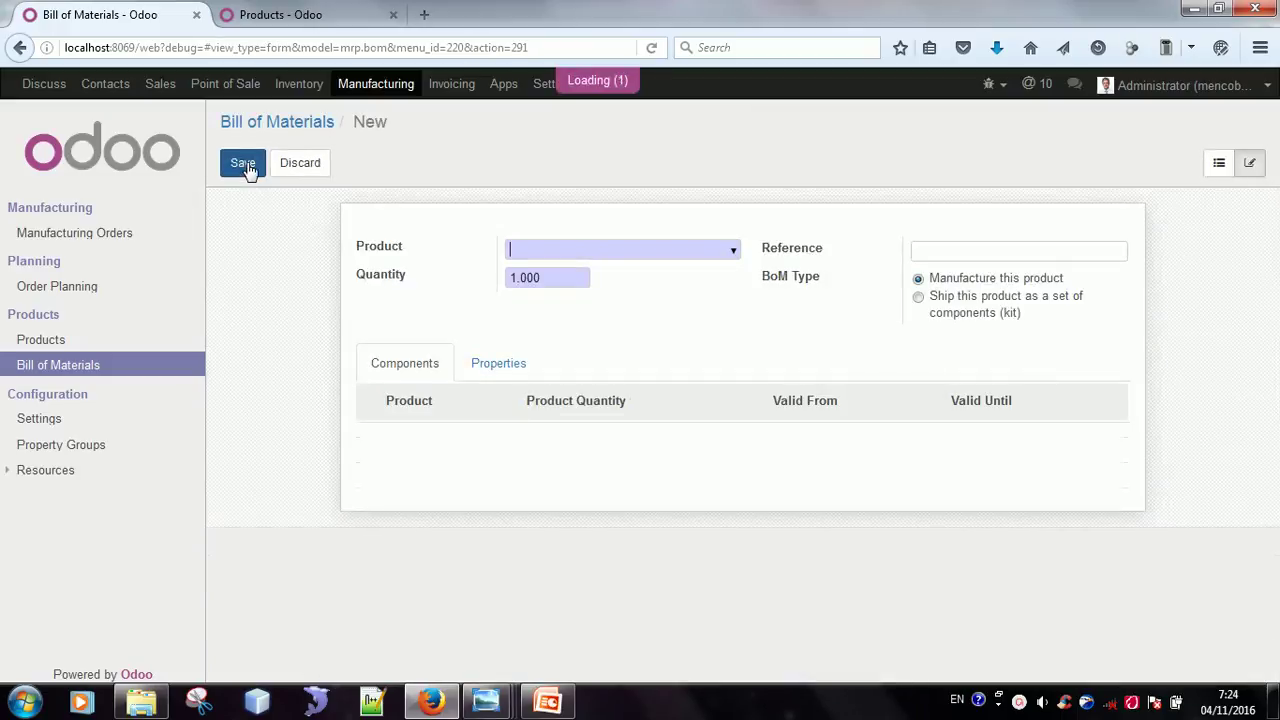
{"action": "left_click", "coordinate": [691, 244]}
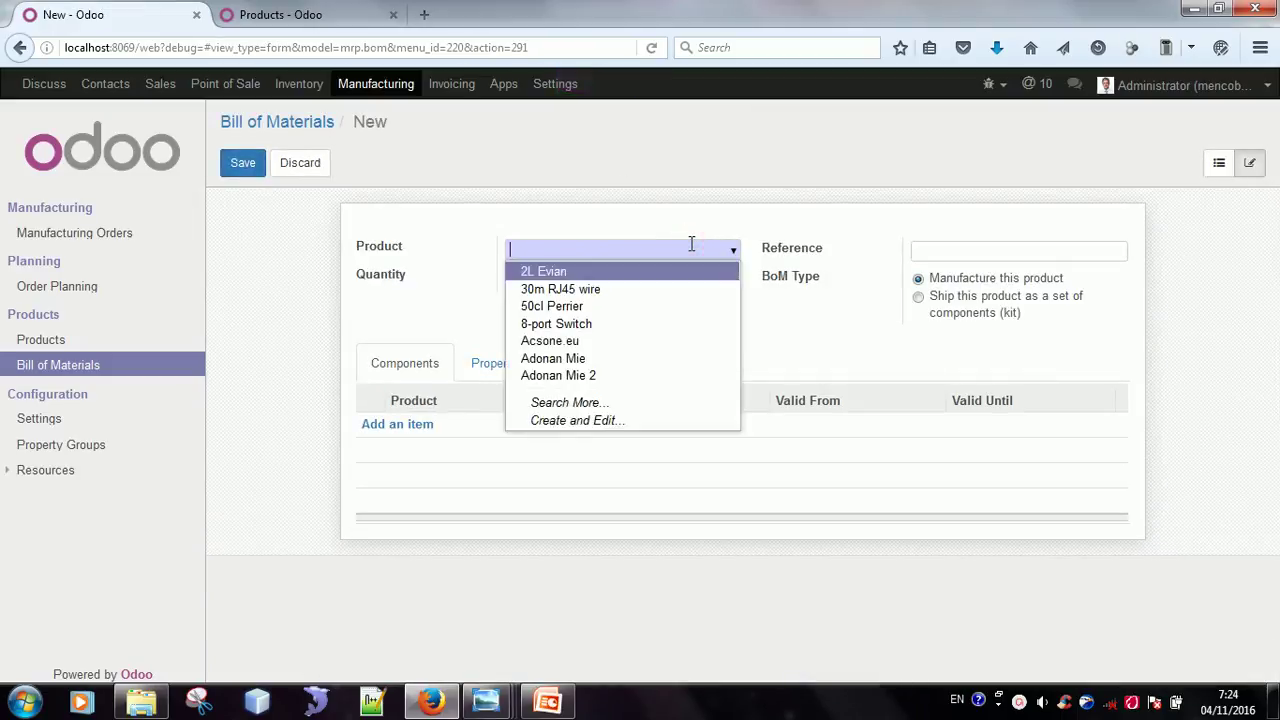
{"action": "type", "text": "Mie "}
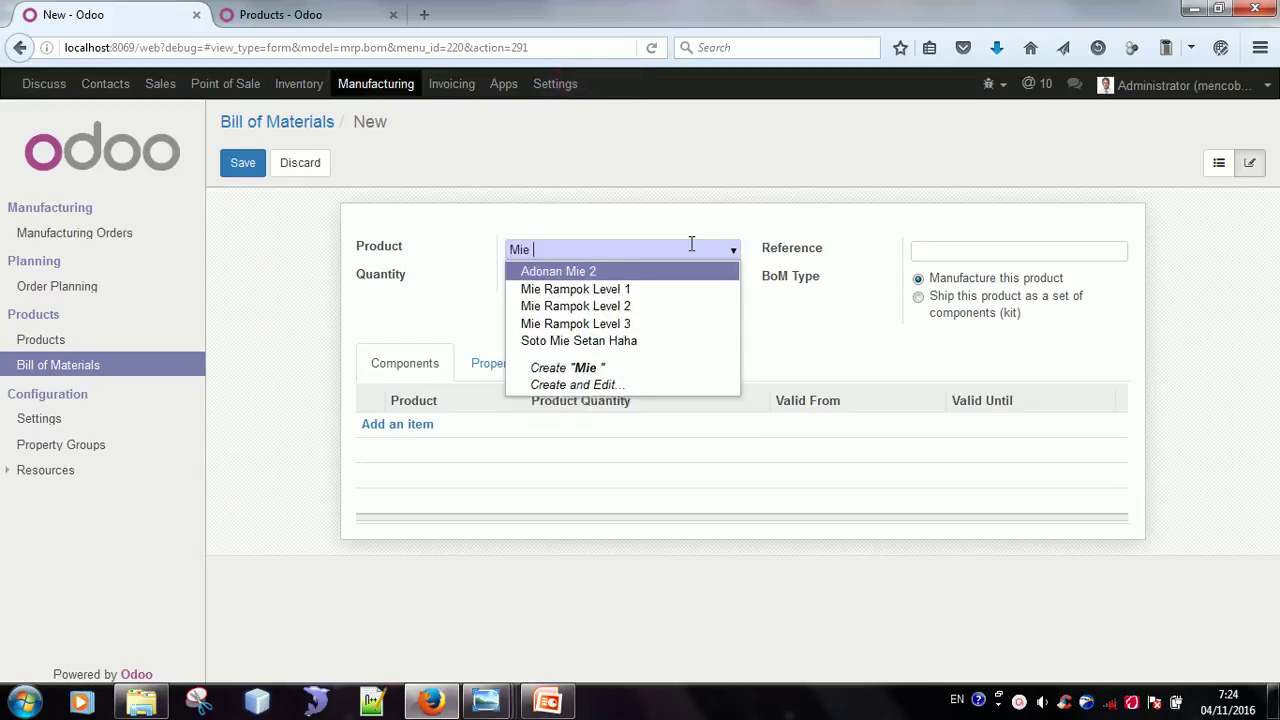
{"action": "type", "text": "Adon"}
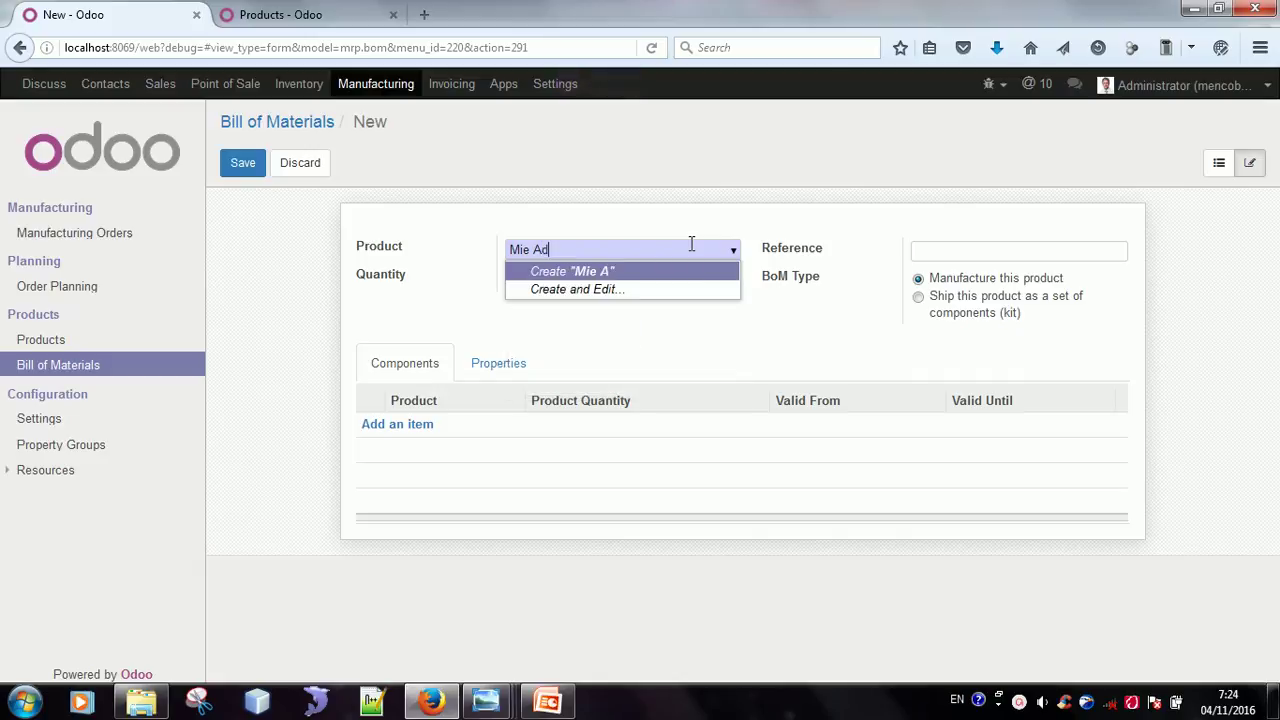
{"action": "type", "text": "an"}
Create Mie Adonan as a new product with Can be Sold disabled and save it for the bill of materials
{"action": "left_click", "coordinate": [617, 298]}
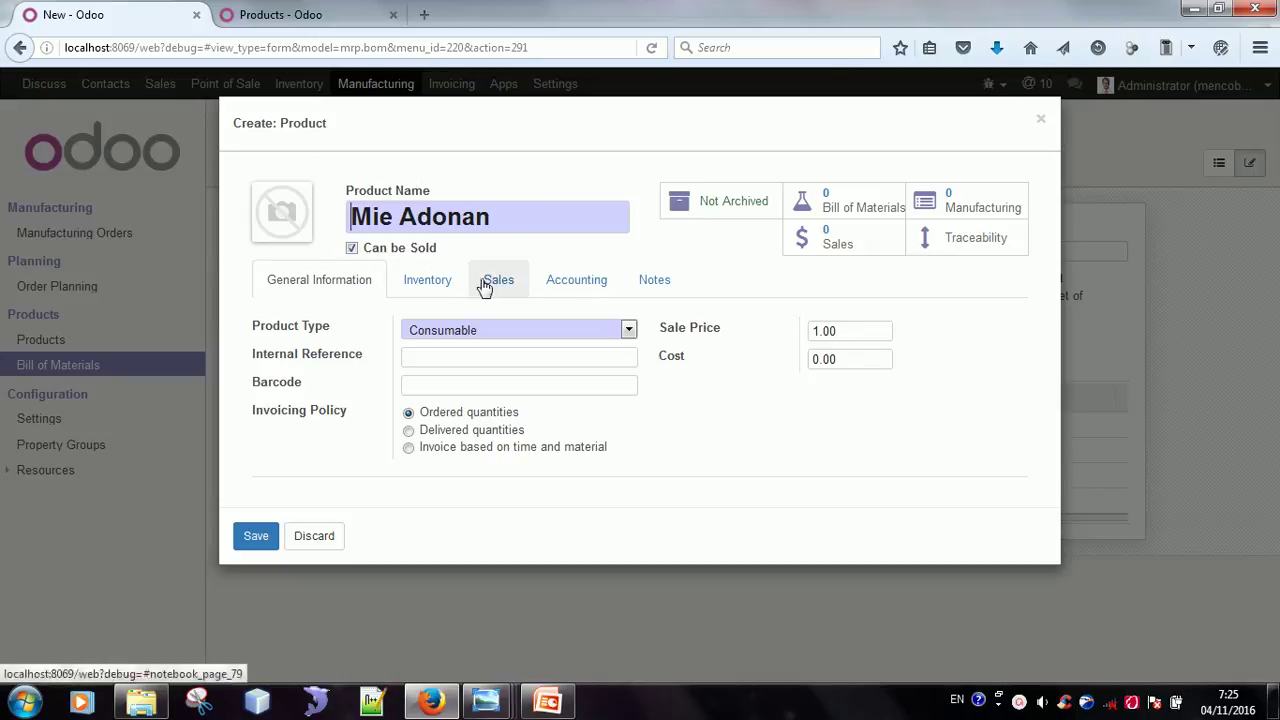
{"action": "left_click", "coordinate": [352, 249]}
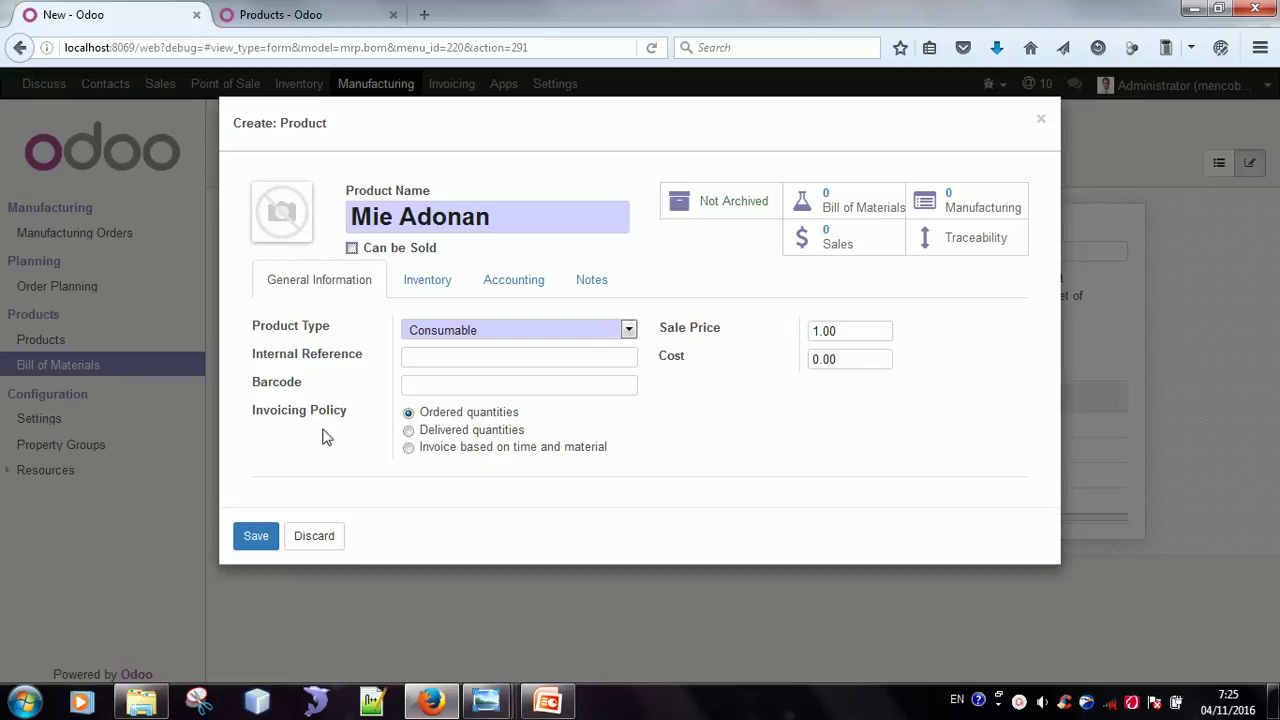
{"action": "left_click", "coordinate": [256, 536]}
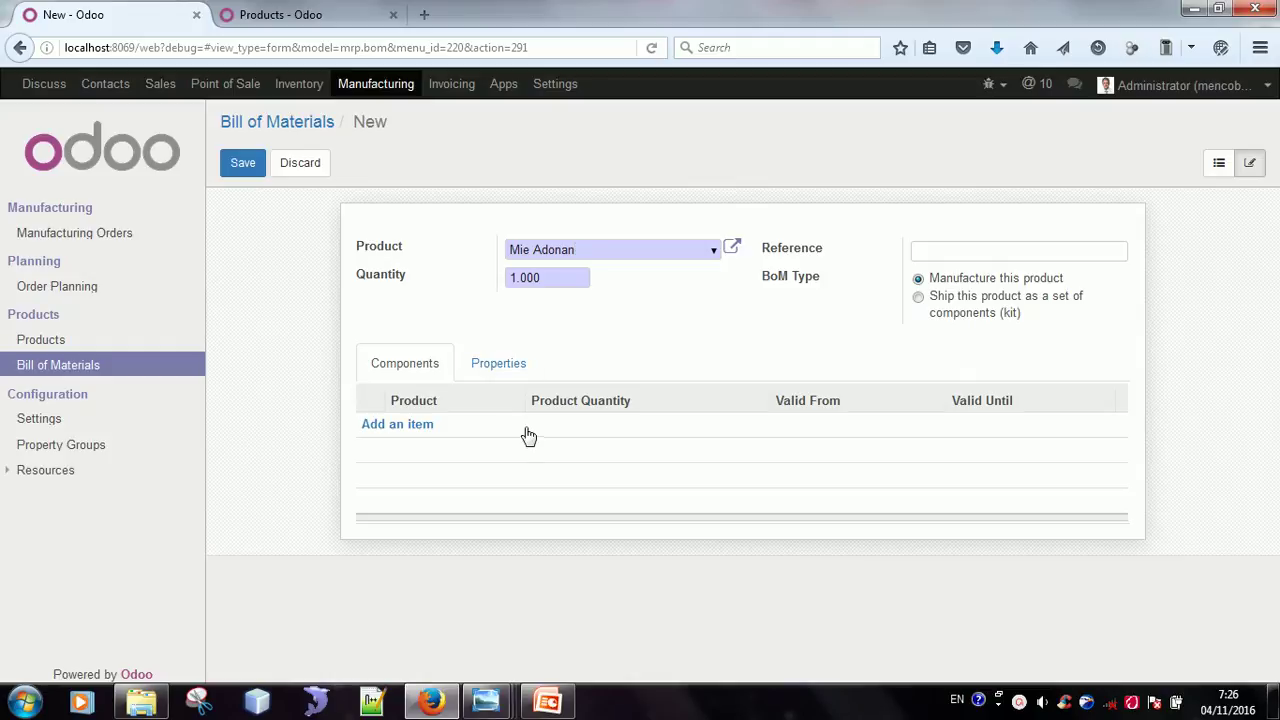
Examine the noodle ingredients and their amounts in the picture bahan buat mie.JPG
{"action": "left_click", "coordinate": [421, 430]}
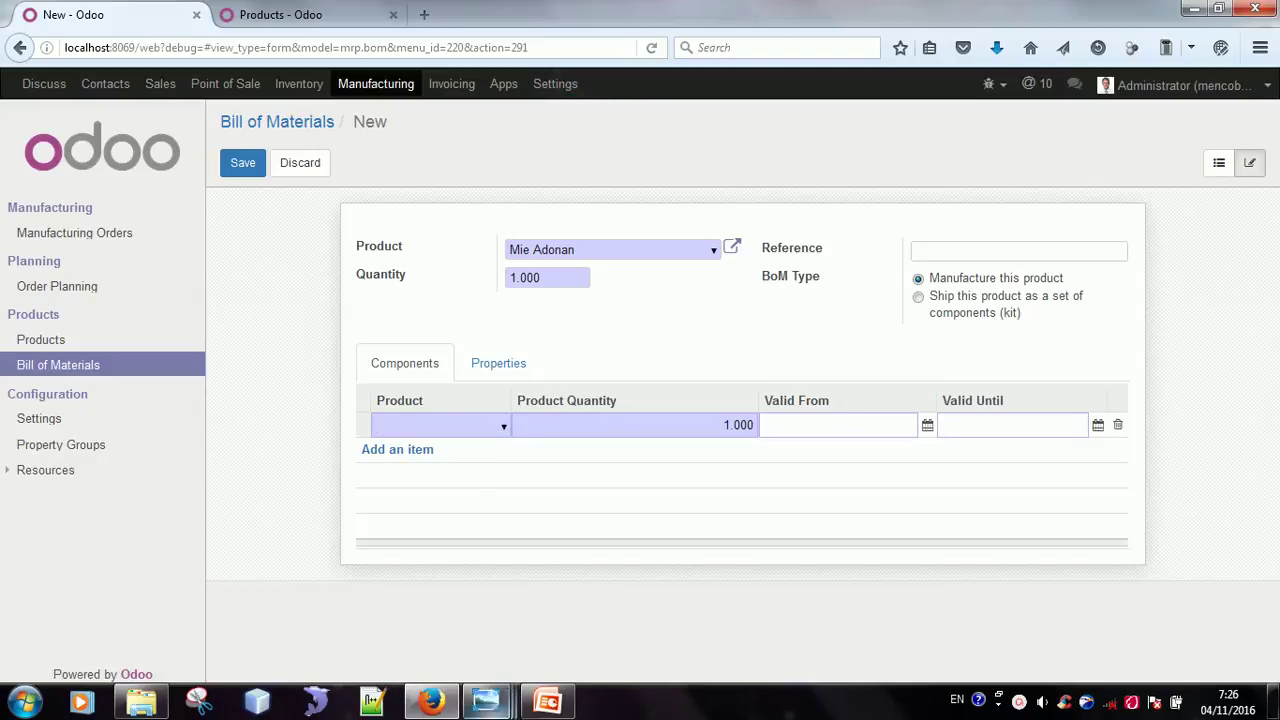
{"action": "mouse_move", "coordinate": [487, 700]}
{"action": "left_click", "coordinate": [320, 660]}
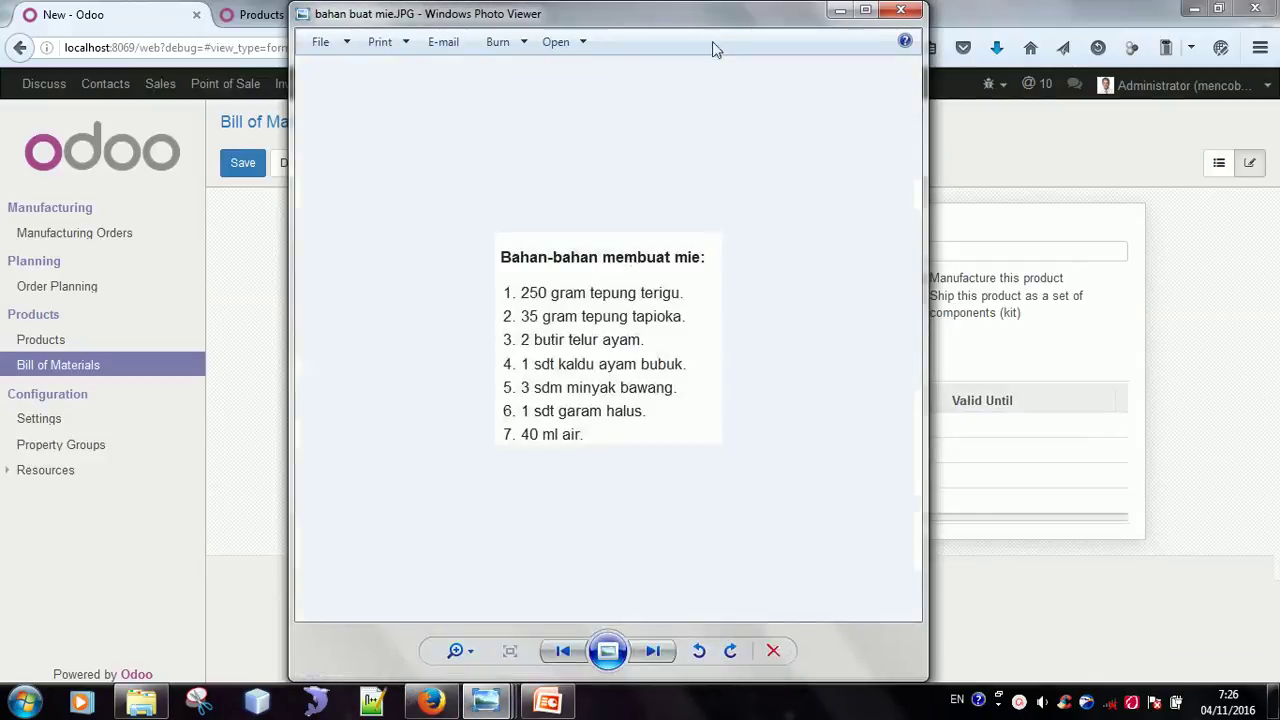
{"action": "left_click_drag", "start_coordinate": [710, 4], "coordinate": [1053, 12]}
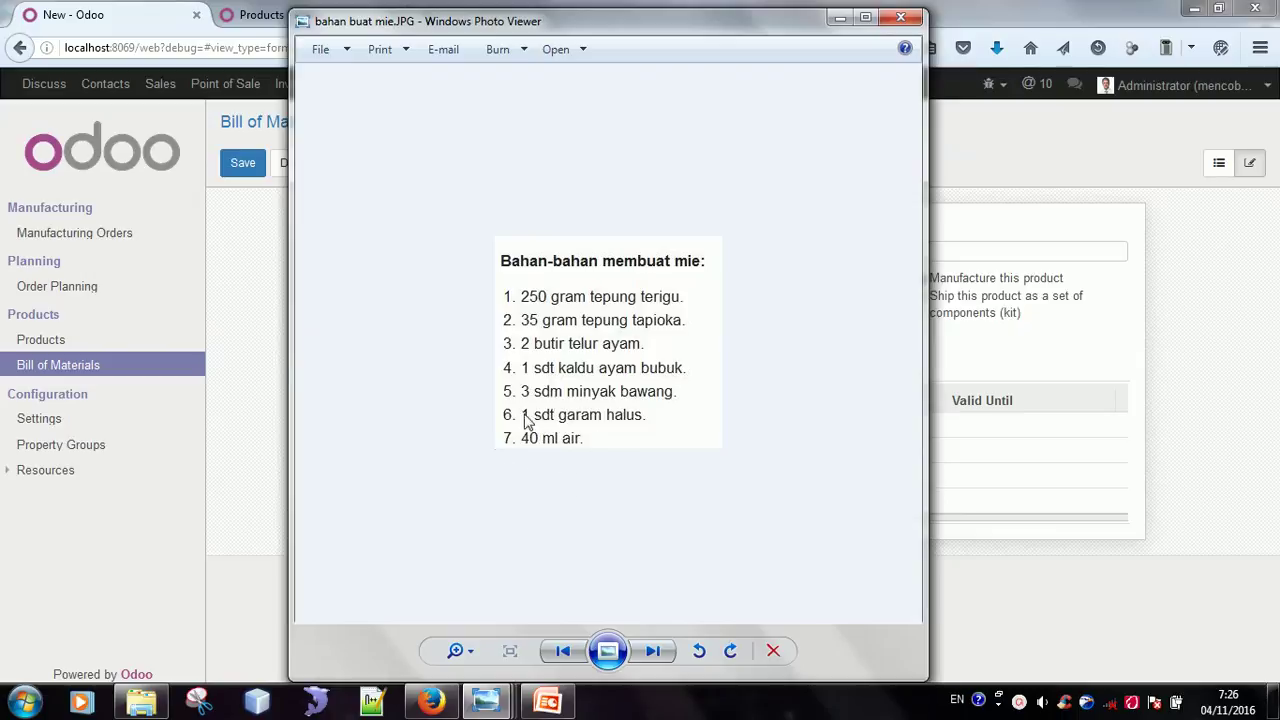
{"action": "left_click", "coordinate": [840, 18]}
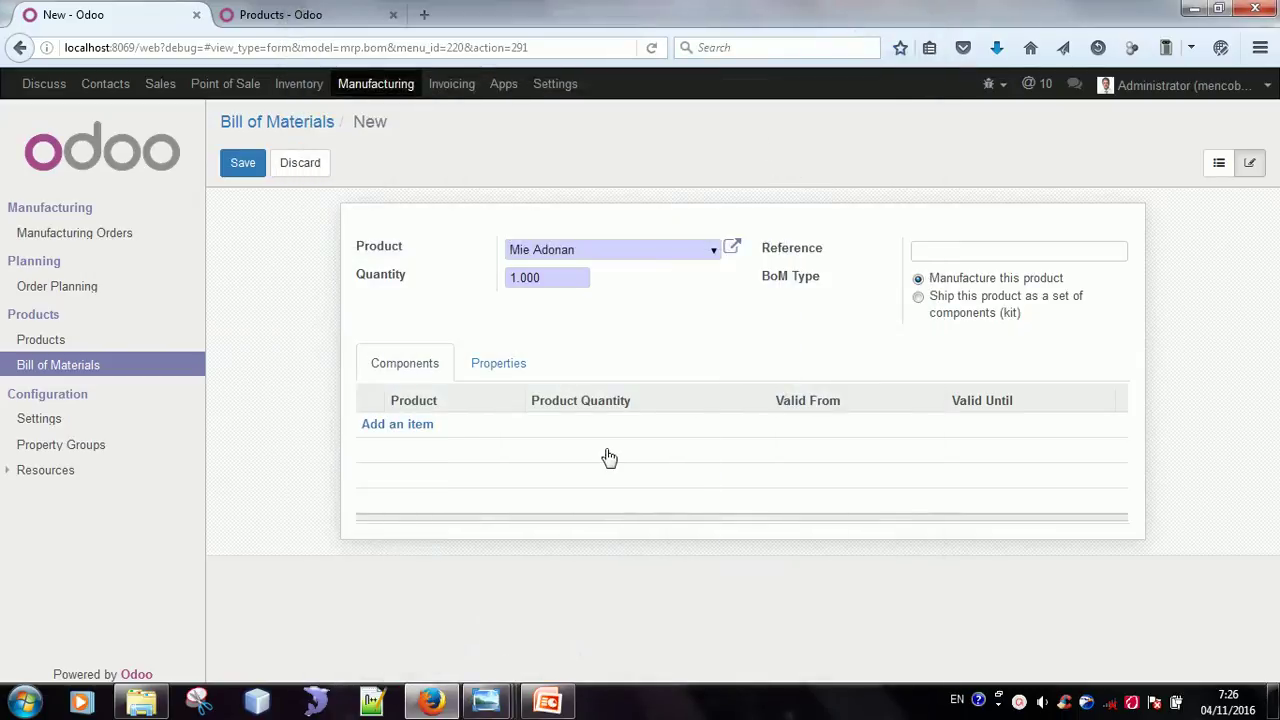
Add Tepung Terigu as the first component of the Mie Adonan bill of materials
{"action": "left_click", "coordinate": [417, 430]}
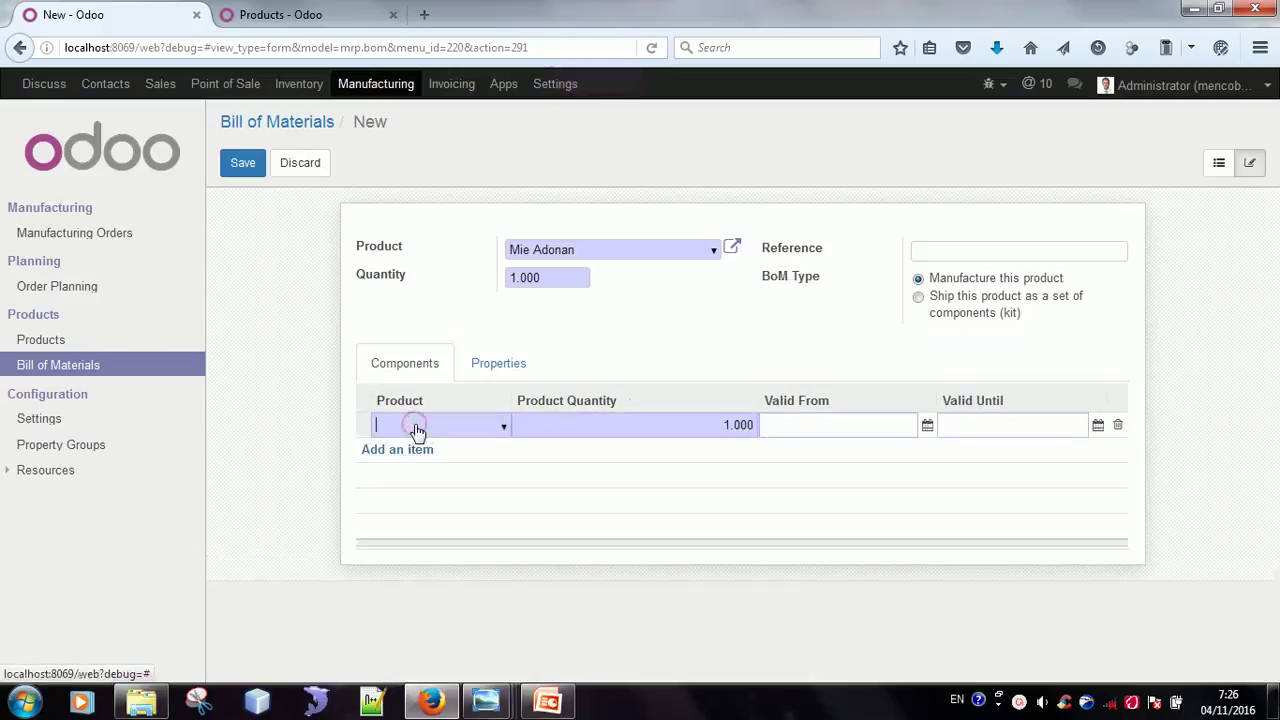
{"action": "left_click", "coordinate": [503, 428]}
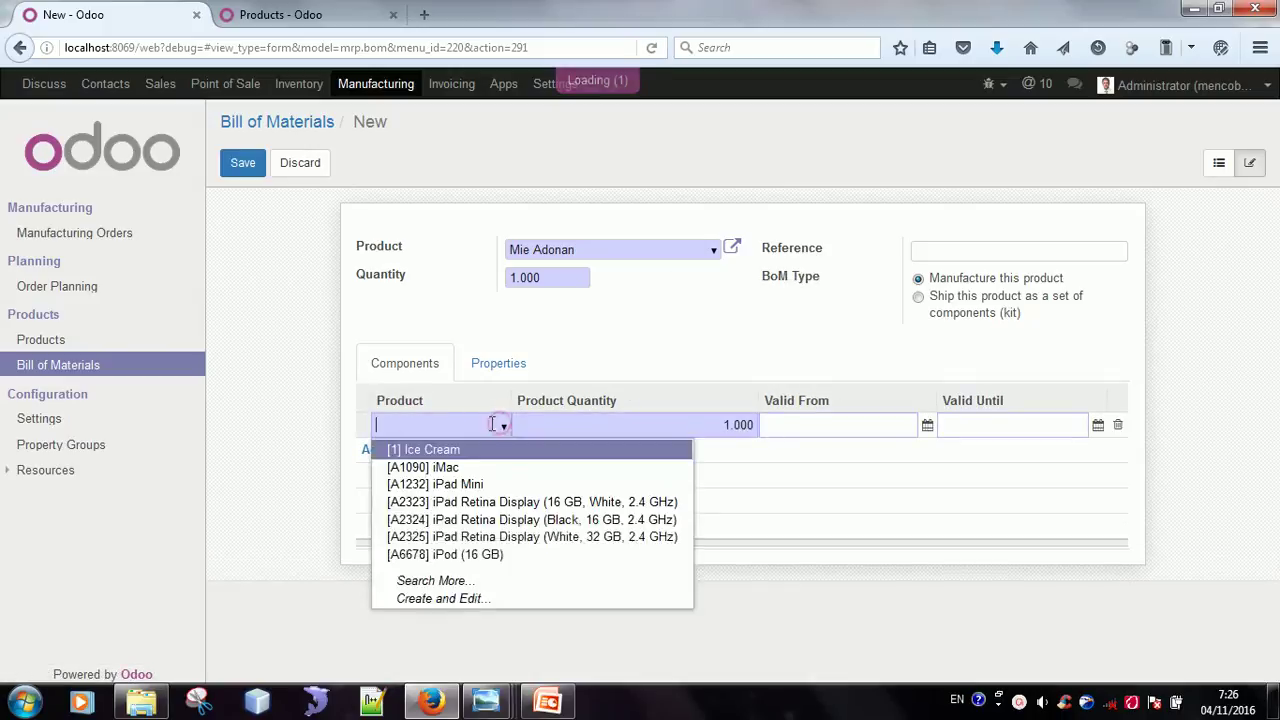
{"action": "type", "text": "te"}
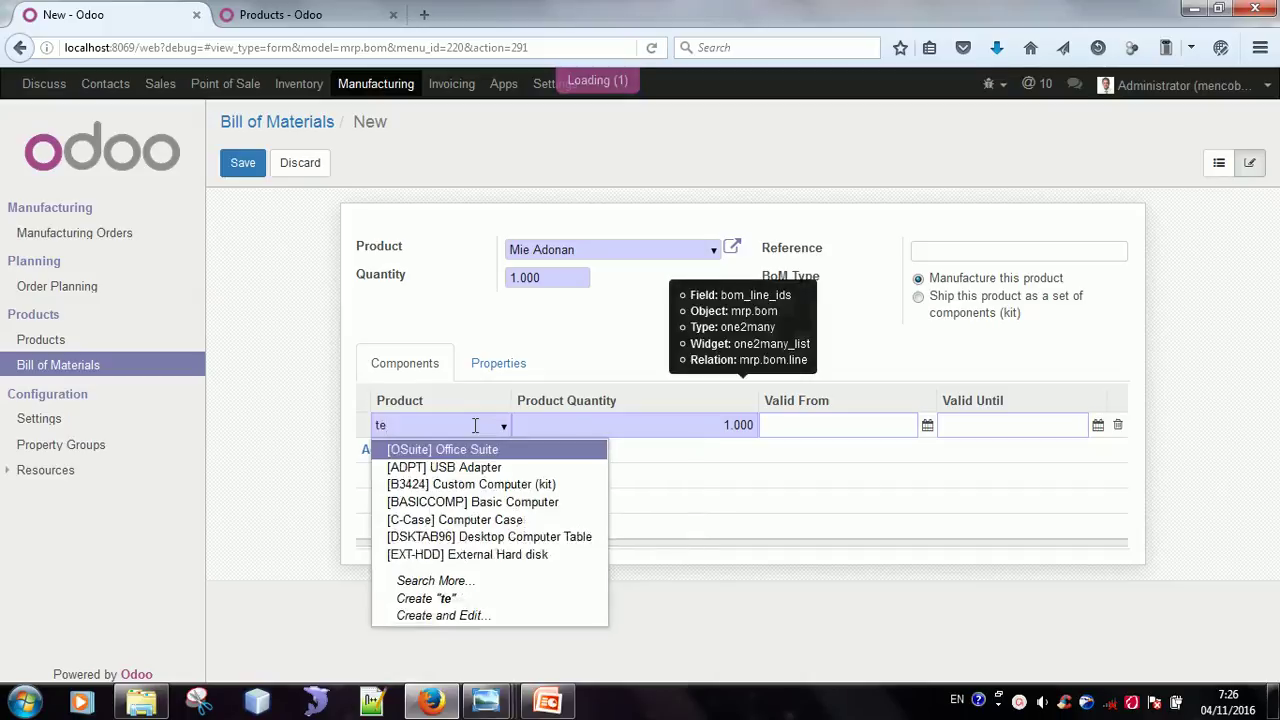
{"action": "type", "text": "pung"}
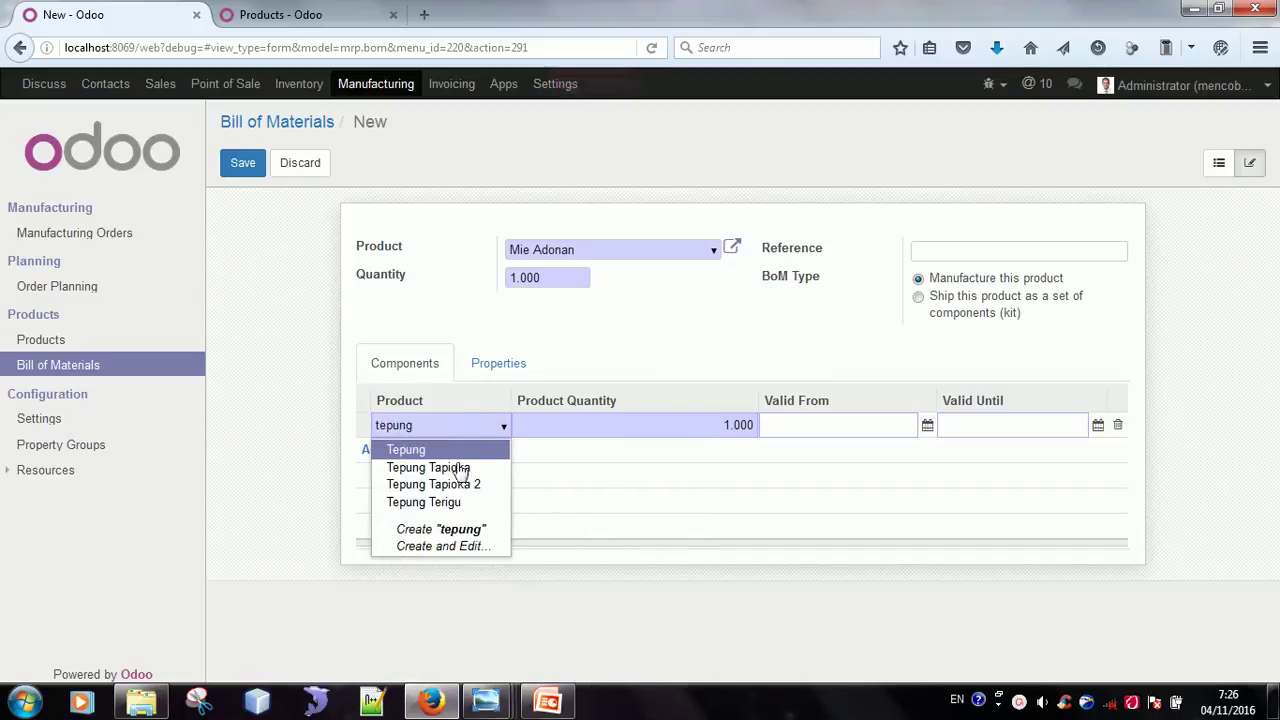
{"action": "left_click", "coordinate": [458, 508]}
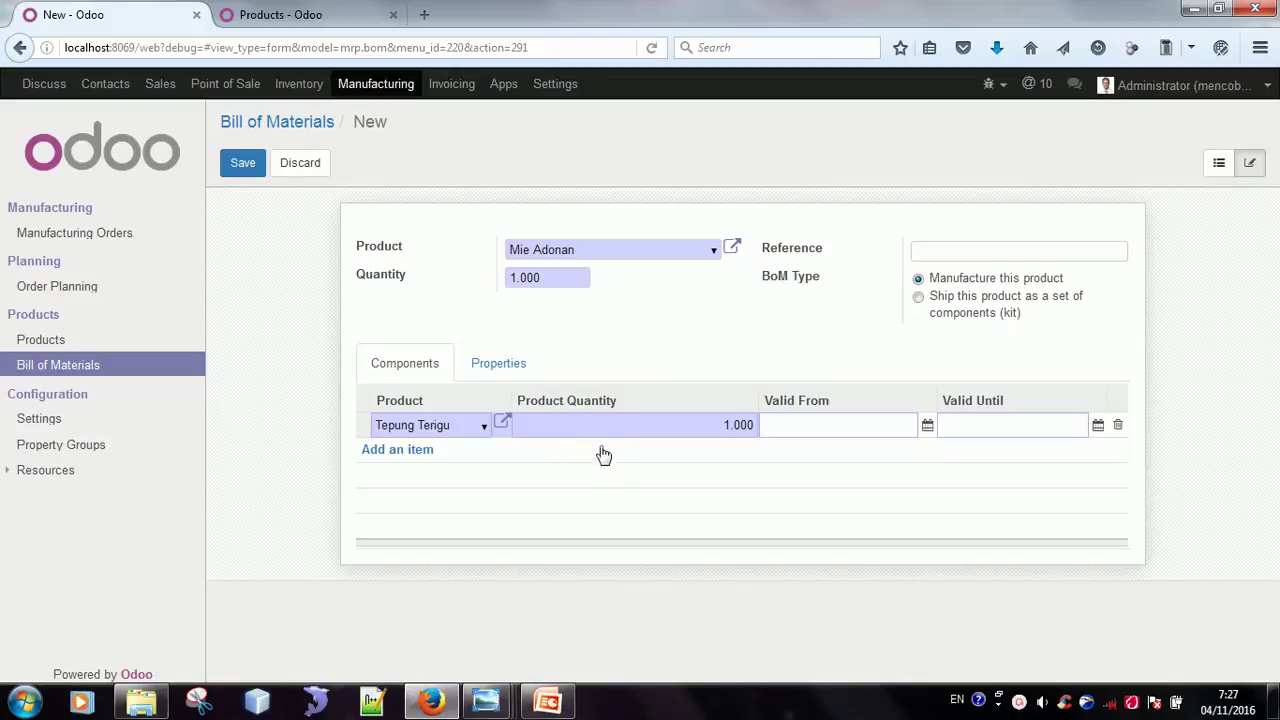
Try a quantity of 2 for the Tepung Terigu component, then restore the quantity to 1
{"action": "double_click", "coordinate": [722, 424]}
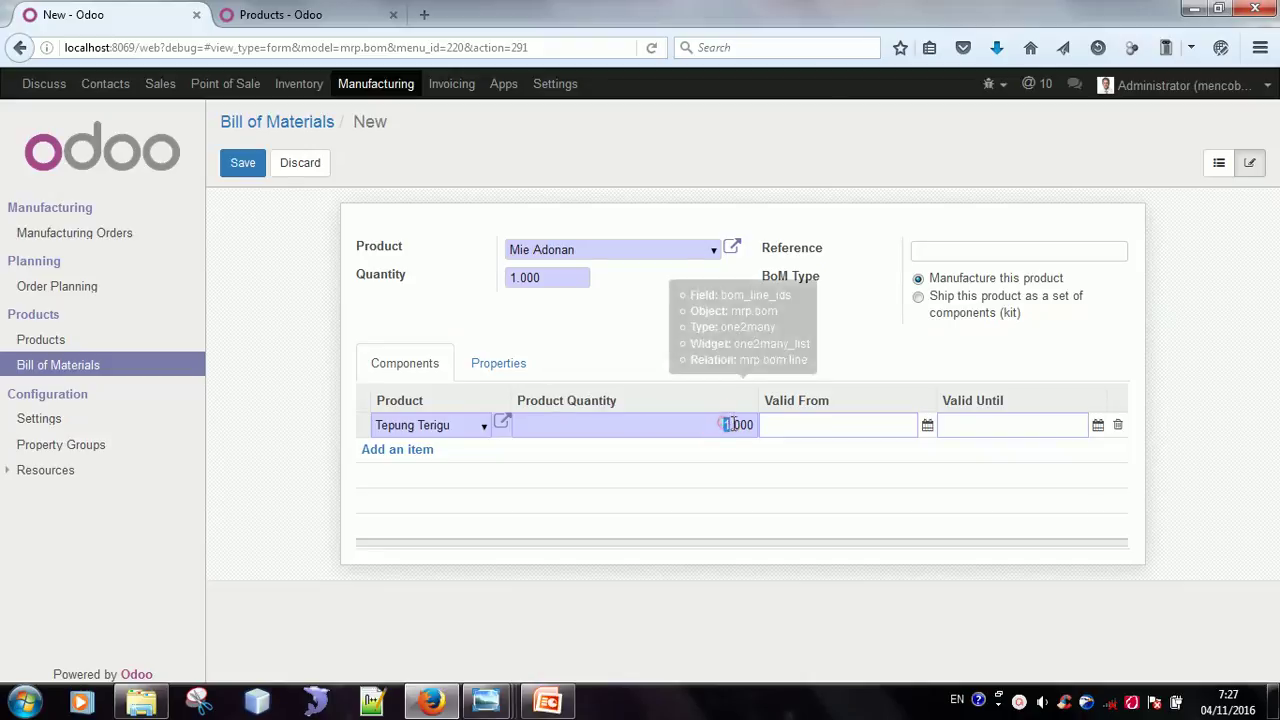
{"action": "type", "text": "2"}
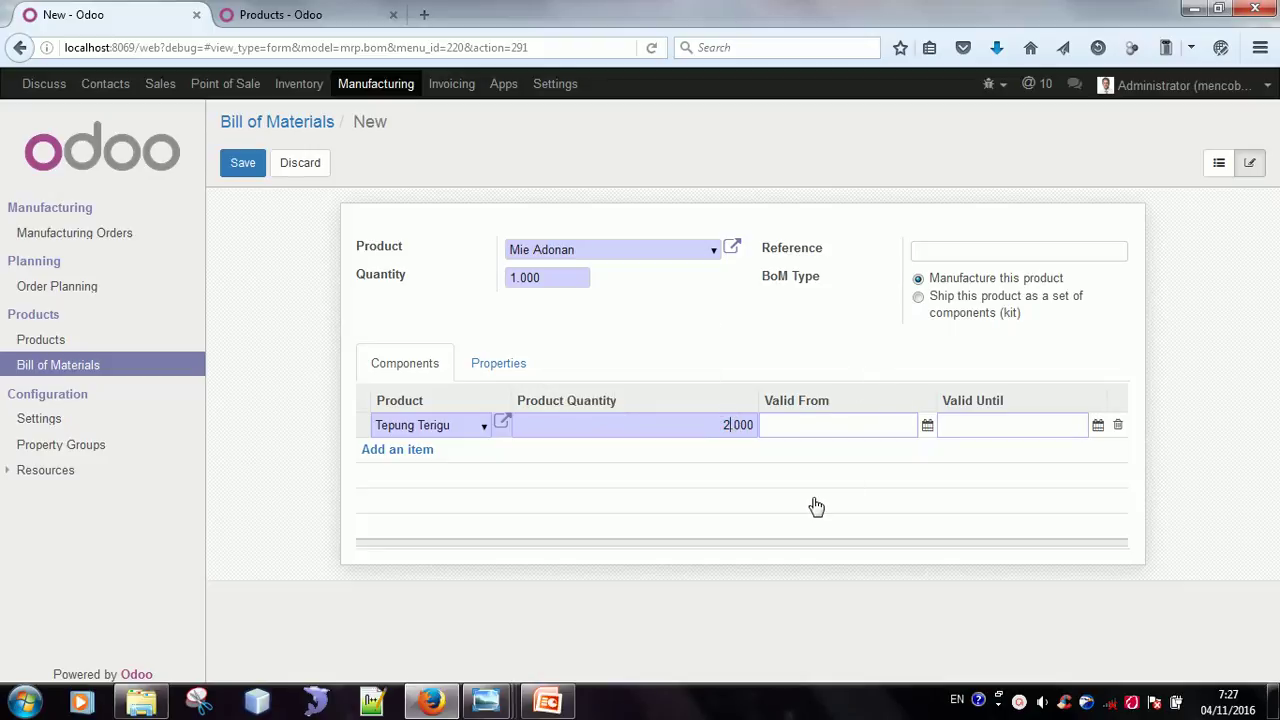
{"action": "double_click", "coordinate": [730, 424]}
Add Tepung Tapioka as the second component of the bill of materials
{"action": "left_click", "coordinate": [412, 449]}
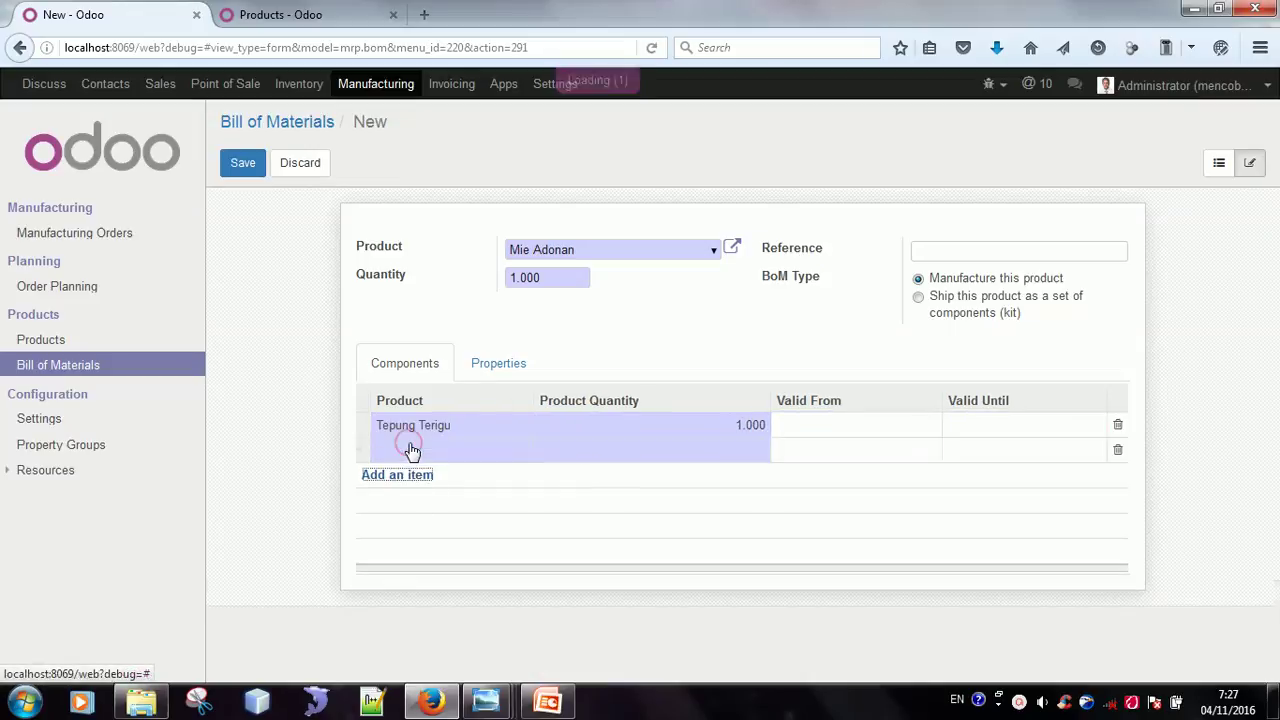
{"action": "type", "text": "te"}
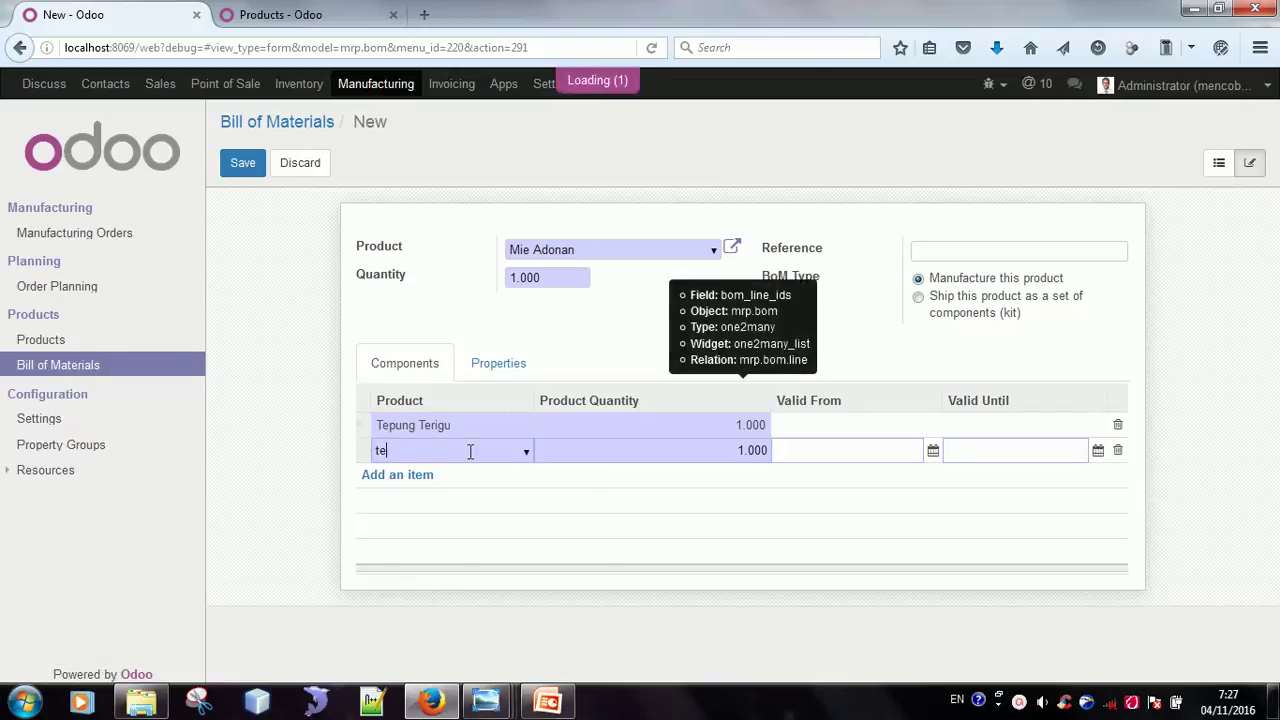
{"action": "type", "text": "pung"}
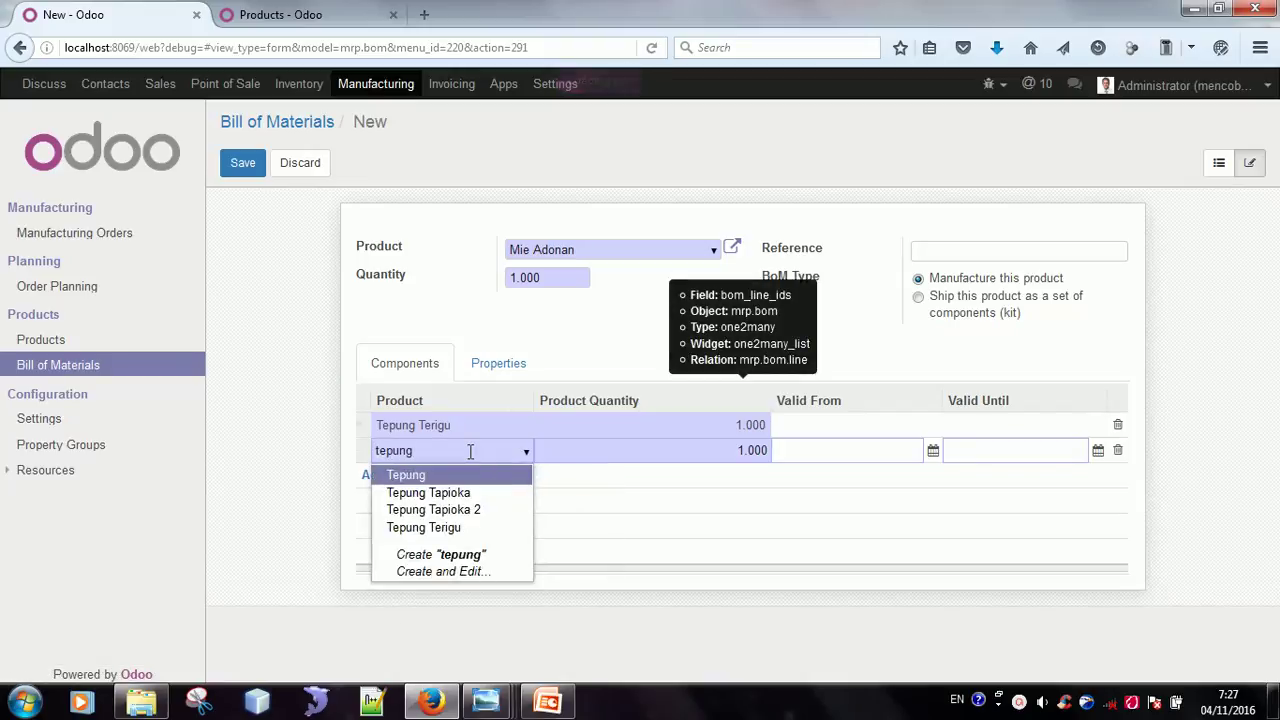
{"action": "key", "text": "Down"}
{"action": "key", "text": "Return"}
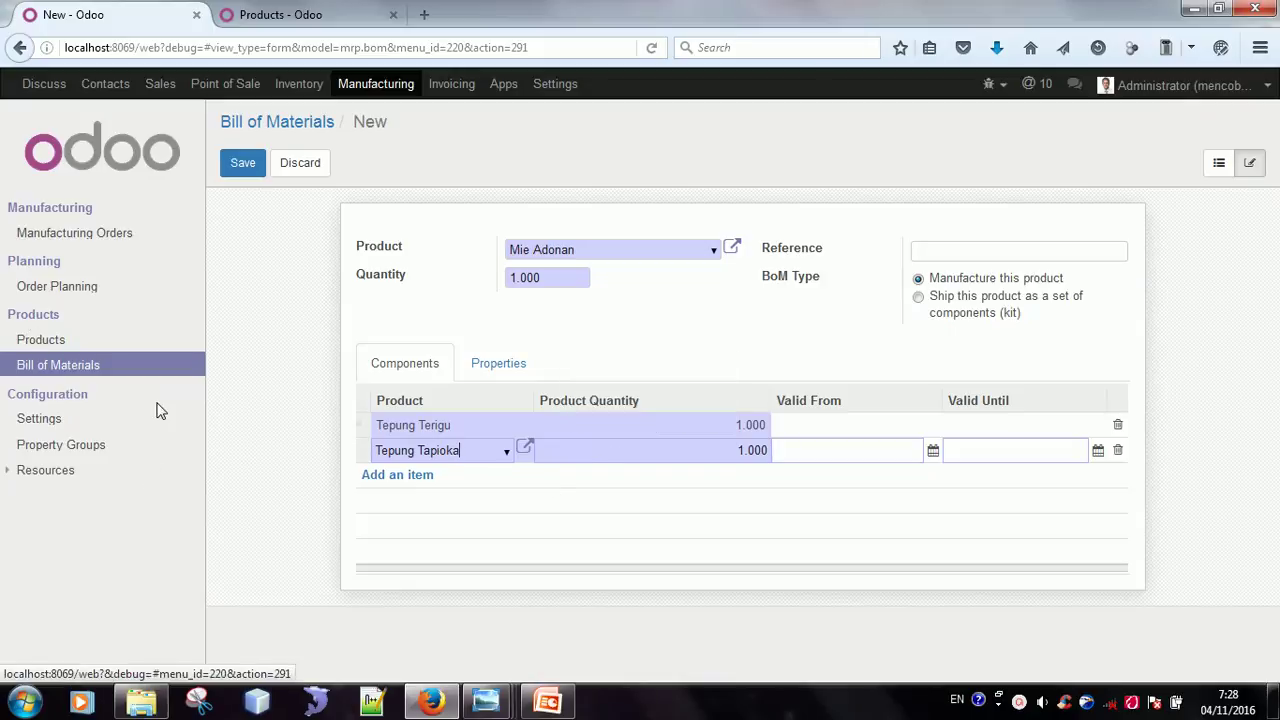
Check the ingredient list in bahan buat mie.JPG and add Telur Ayam as the third component of the bill of materials
{"action": "left_click", "coordinate": [408, 475]}
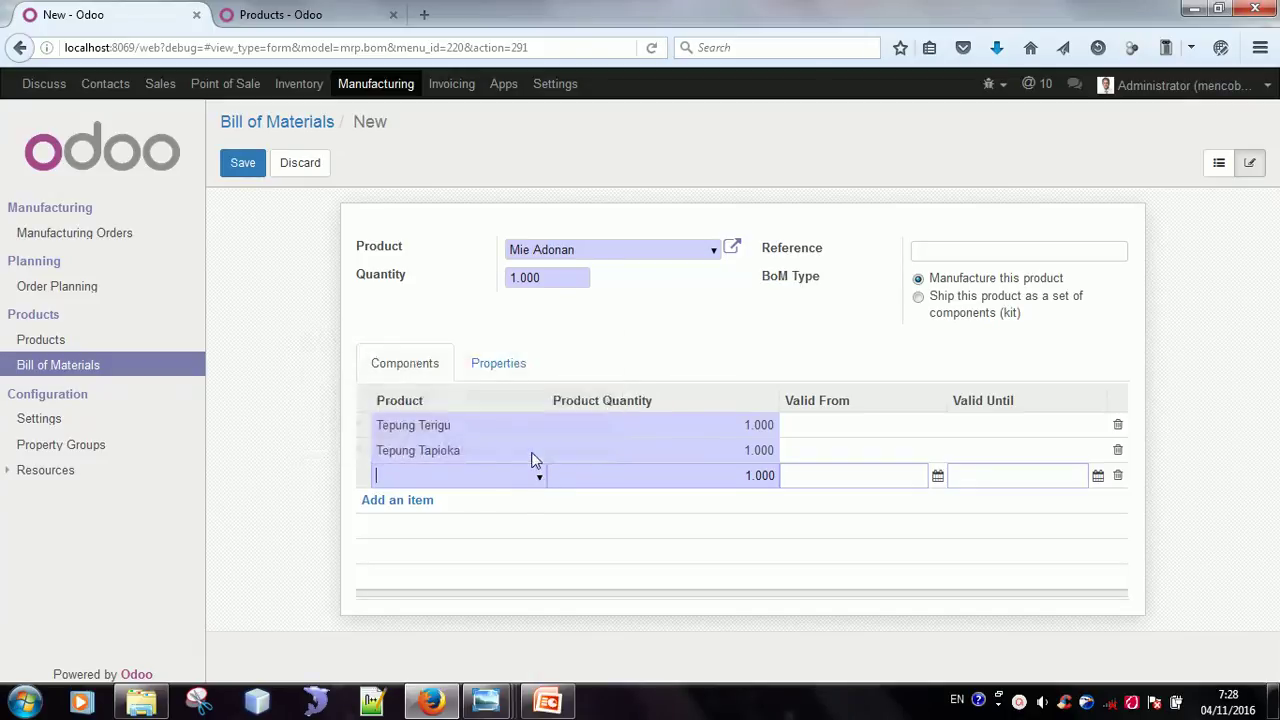
{"action": "left_click", "coordinate": [540, 477]}
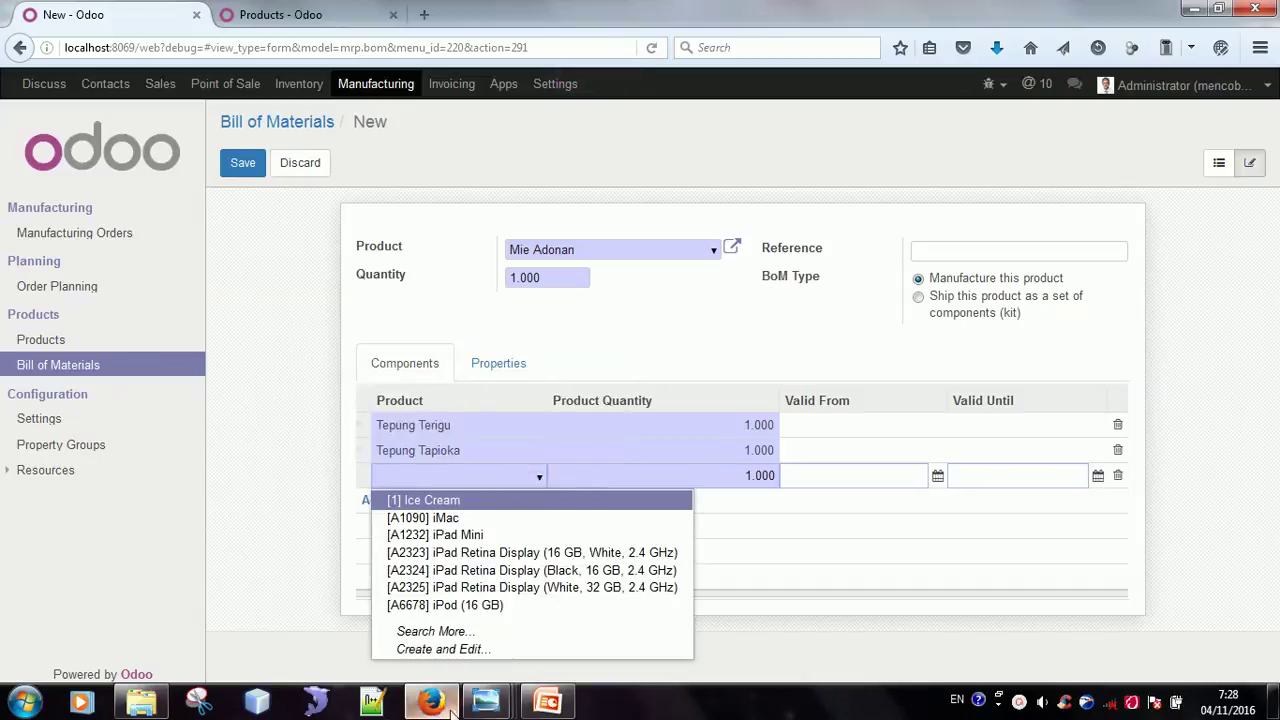
{"action": "mouse_move", "coordinate": [472, 712]}
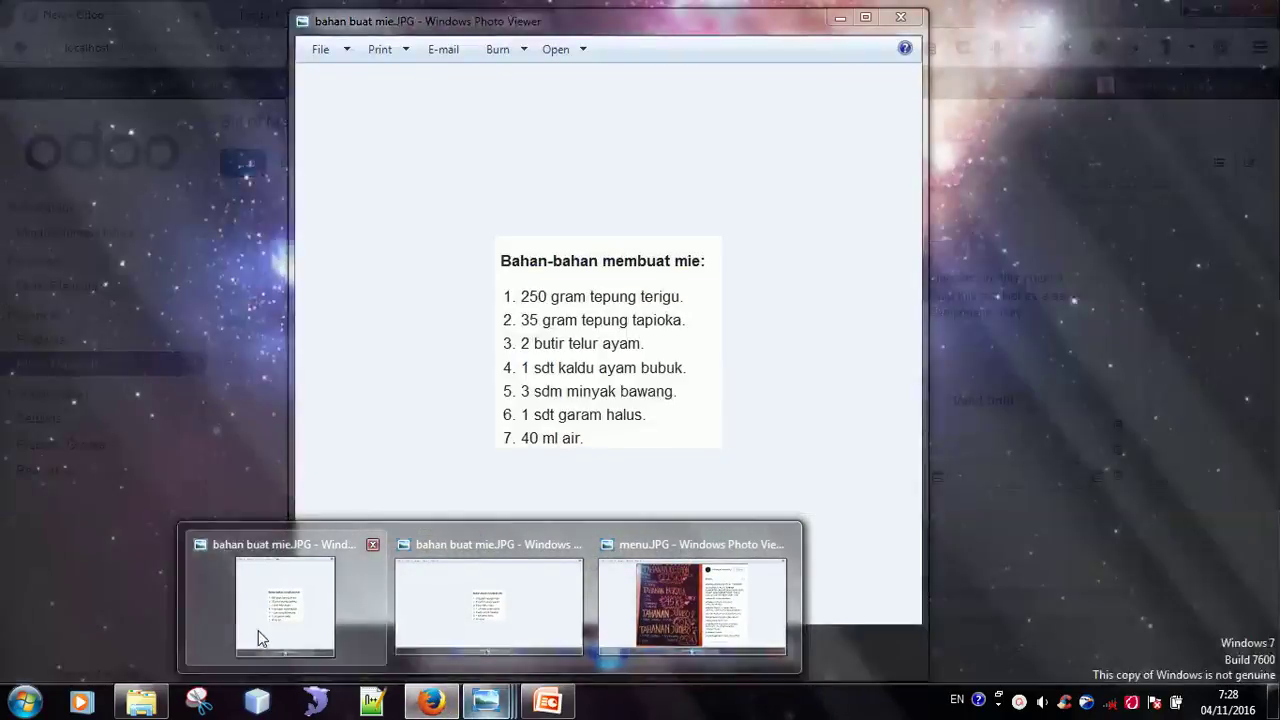
{"action": "left_click", "coordinate": [258, 630]}
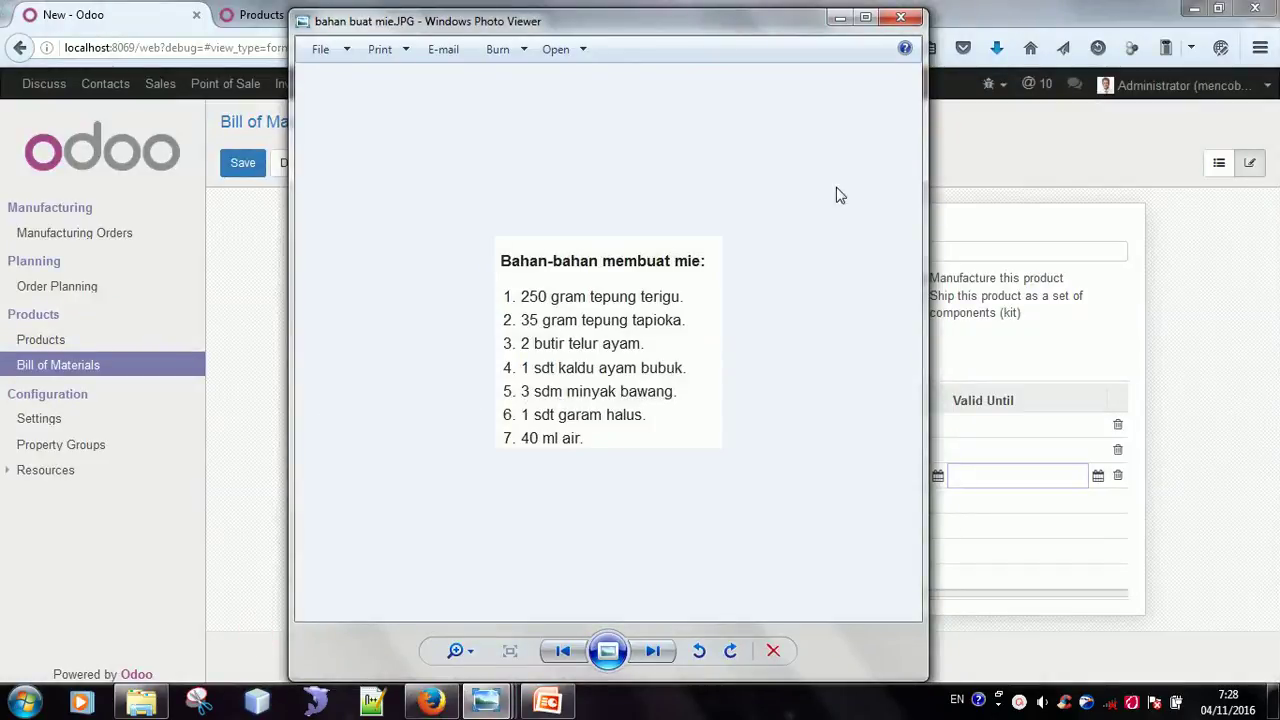
{"action": "left_click", "coordinate": [840, 18]}
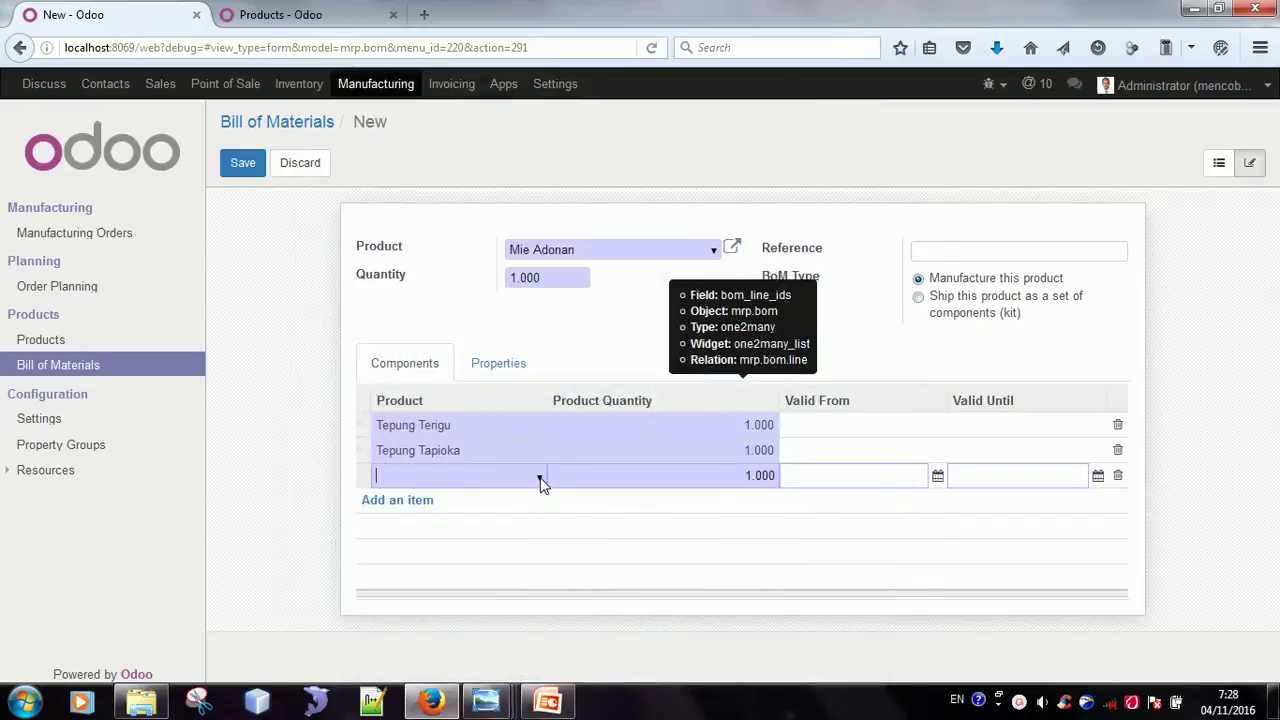
{"action": "type", "text": "telur"}
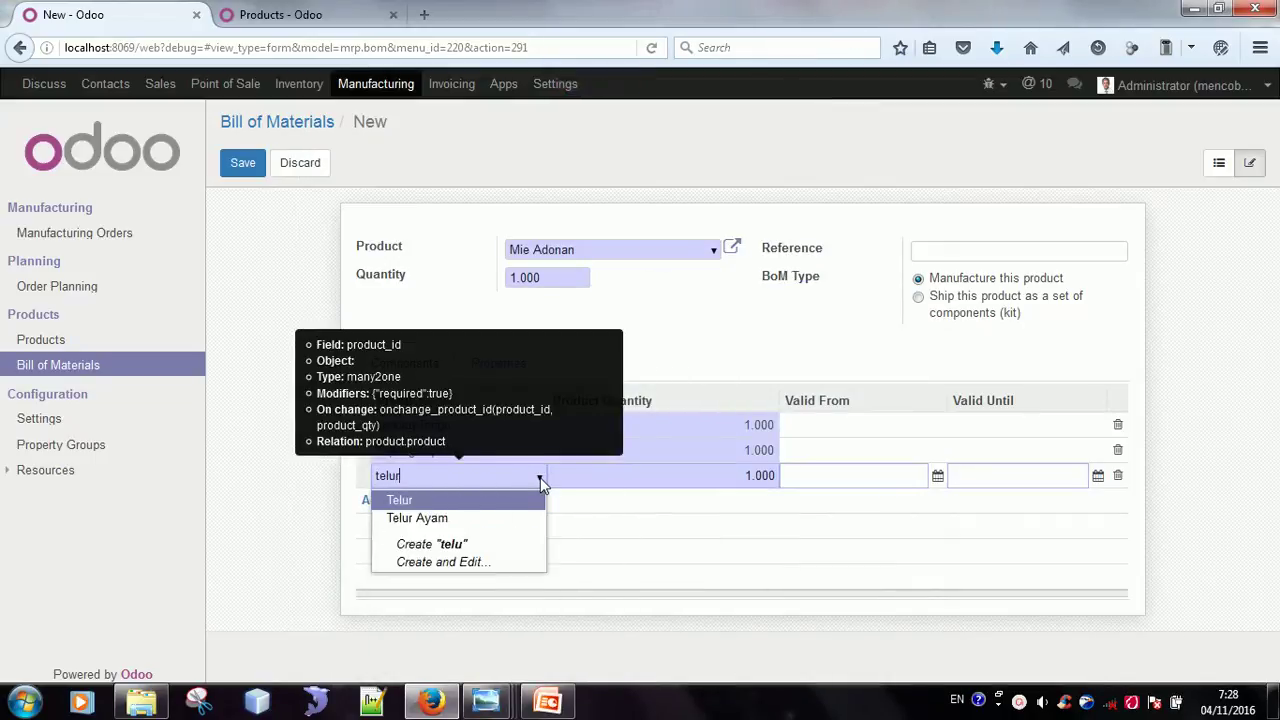
{"action": "key", "text": "Down"}
{"action": "key", "text": "Return"}
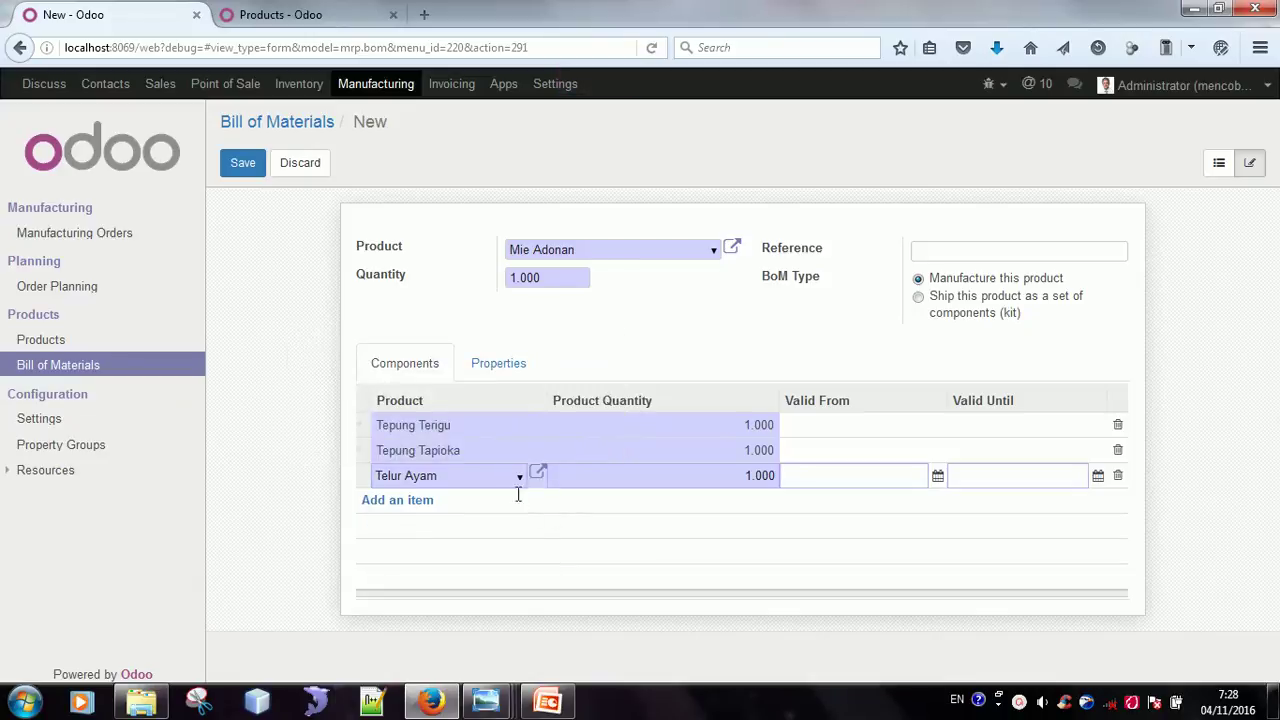
Add Kaldu Ayam and Garam as the fourth and fifth components of the bill of materials
{"action": "left_click", "coordinate": [414, 500]}
{"action": "type", "text": "kaldu"}
{"action": "key", "text": "Return"}
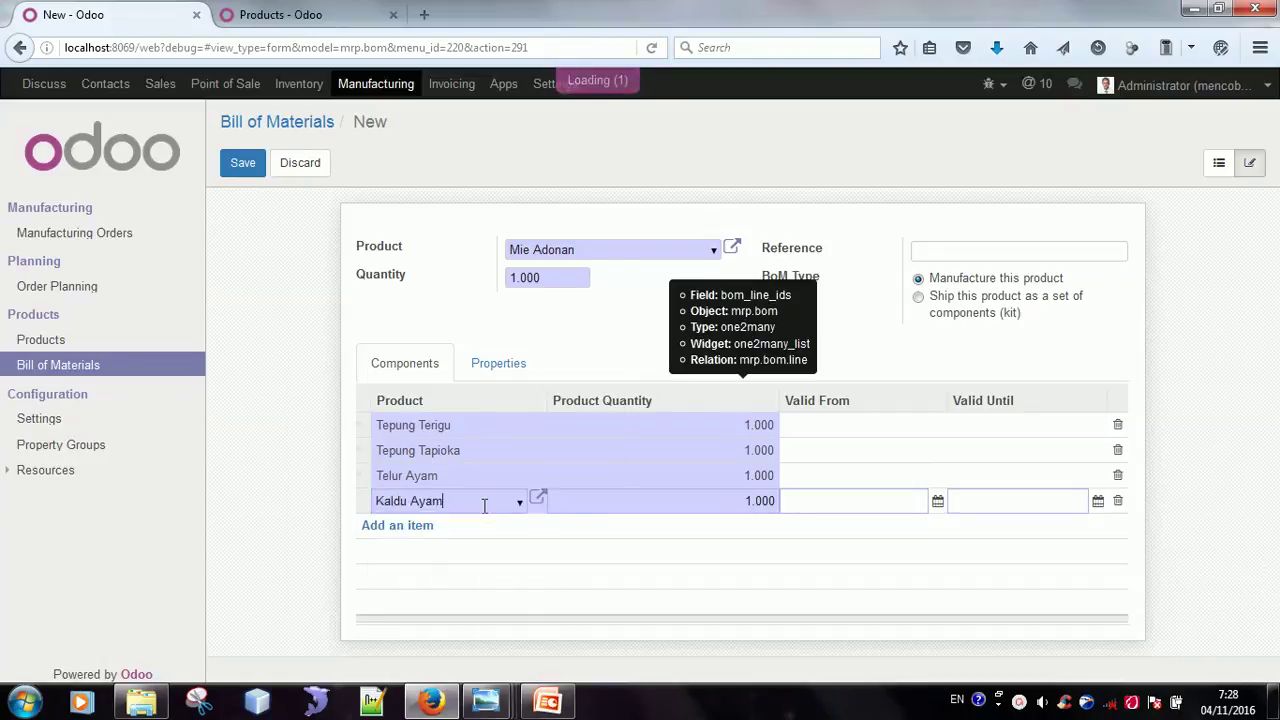
{"action": "left_click", "coordinate": [390, 526]}
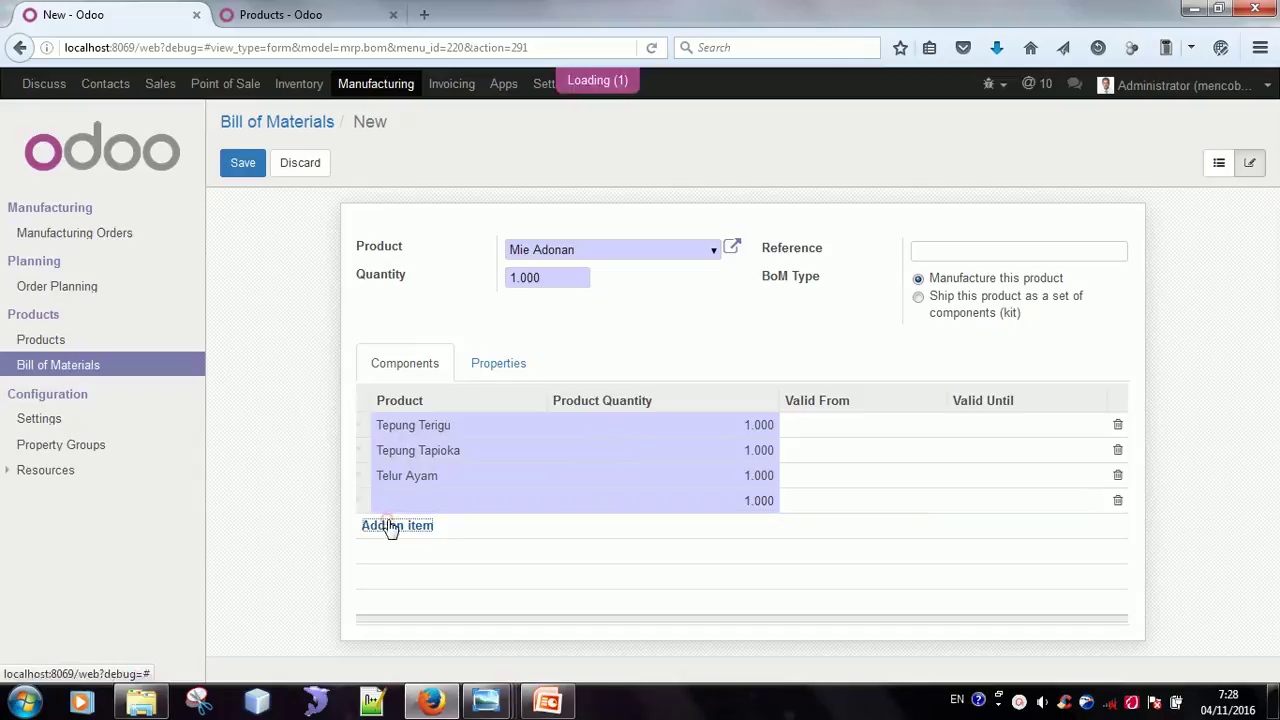
{"action": "type", "text": "garam"}
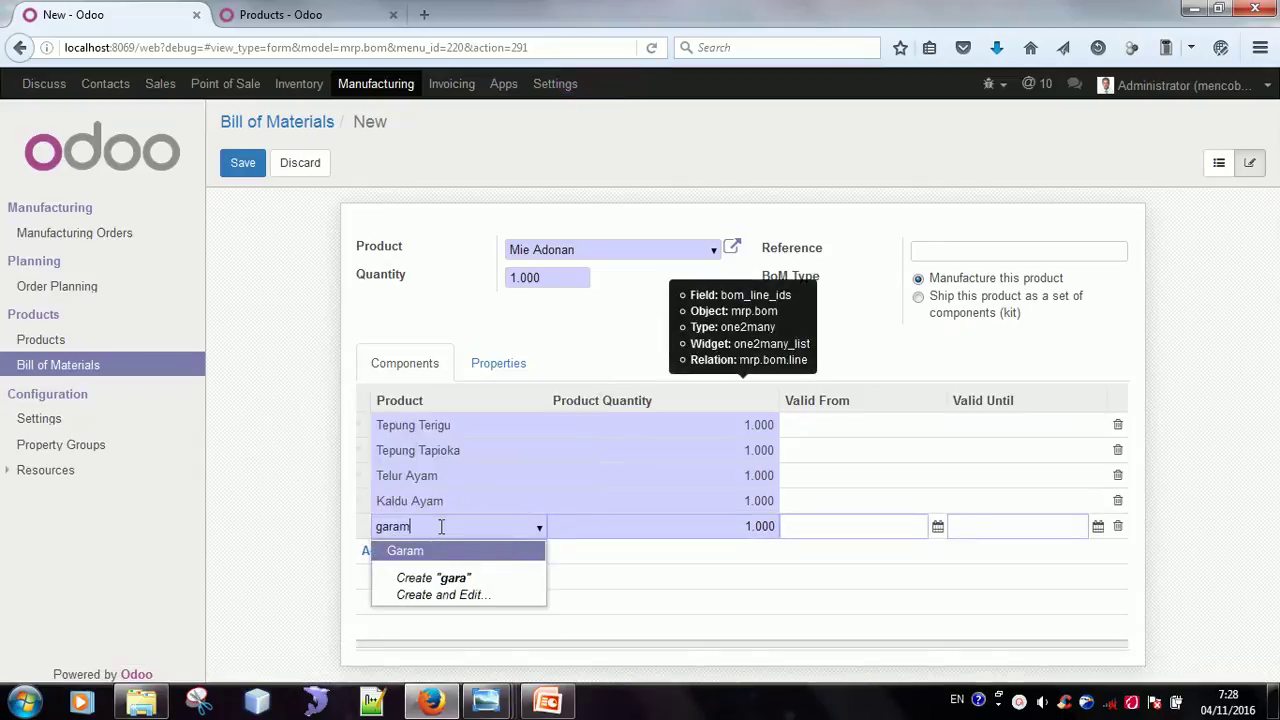
{"action": "key", "text": "Return"}
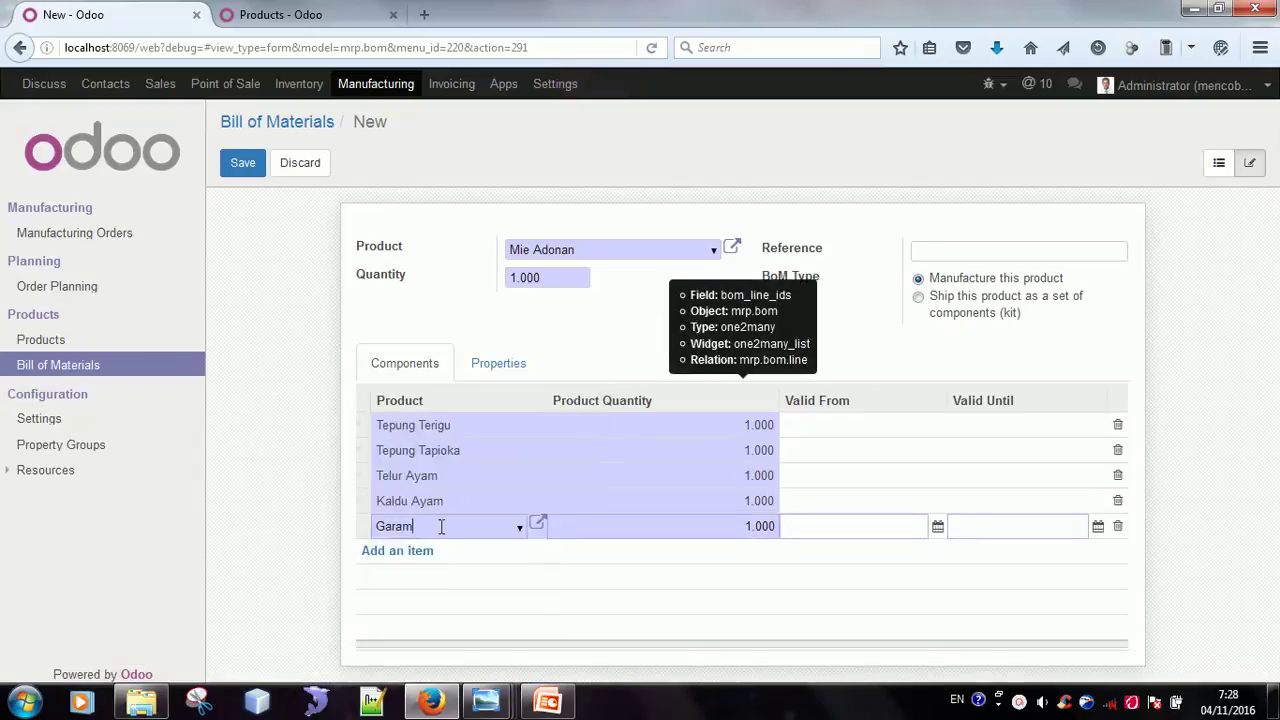
Add Minyak Bawang as the sixth component and save the Mie Adonan bill of materials
{"action": "left_click", "coordinate": [414, 553]}
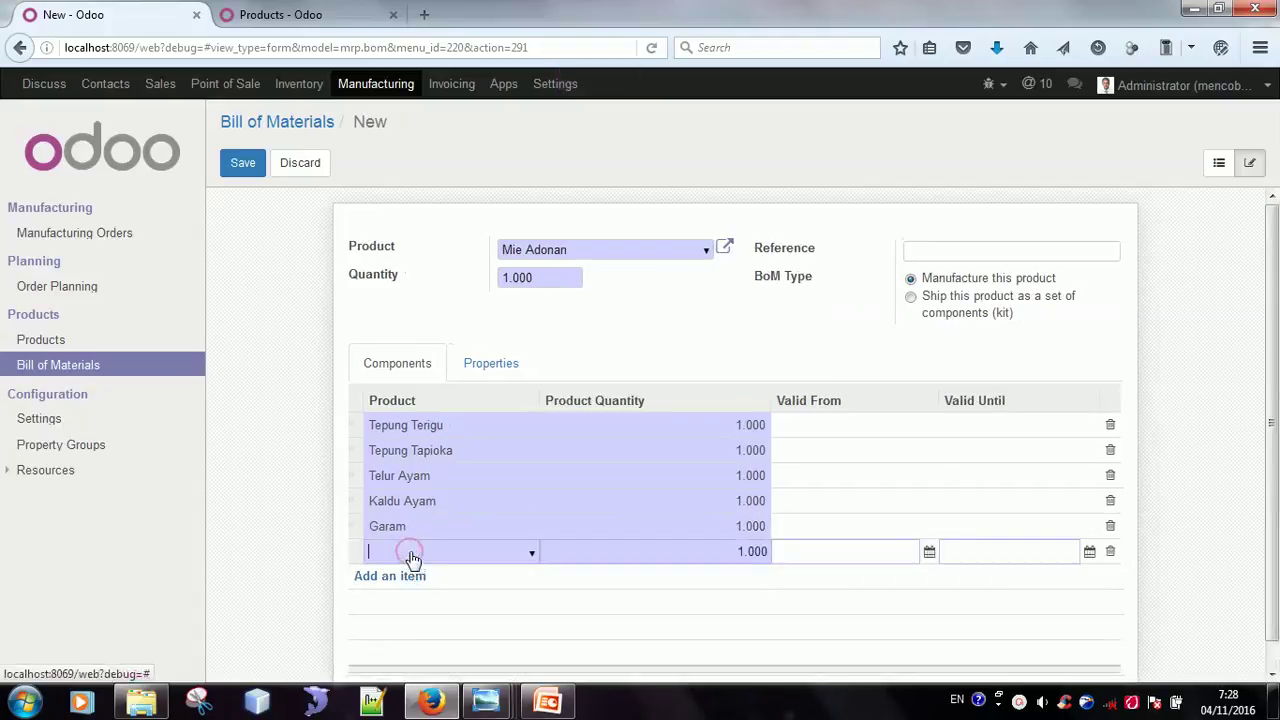
{"action": "type", "text": "miny"}
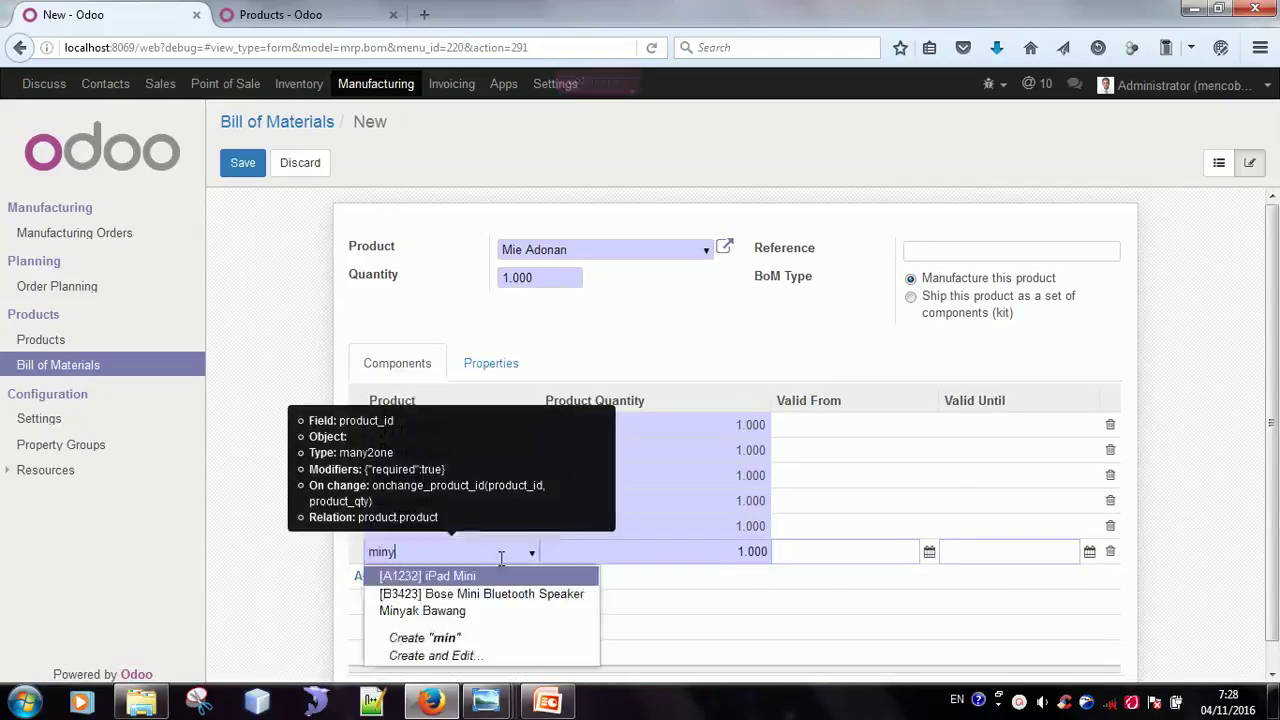
{"action": "key", "text": "Return"}
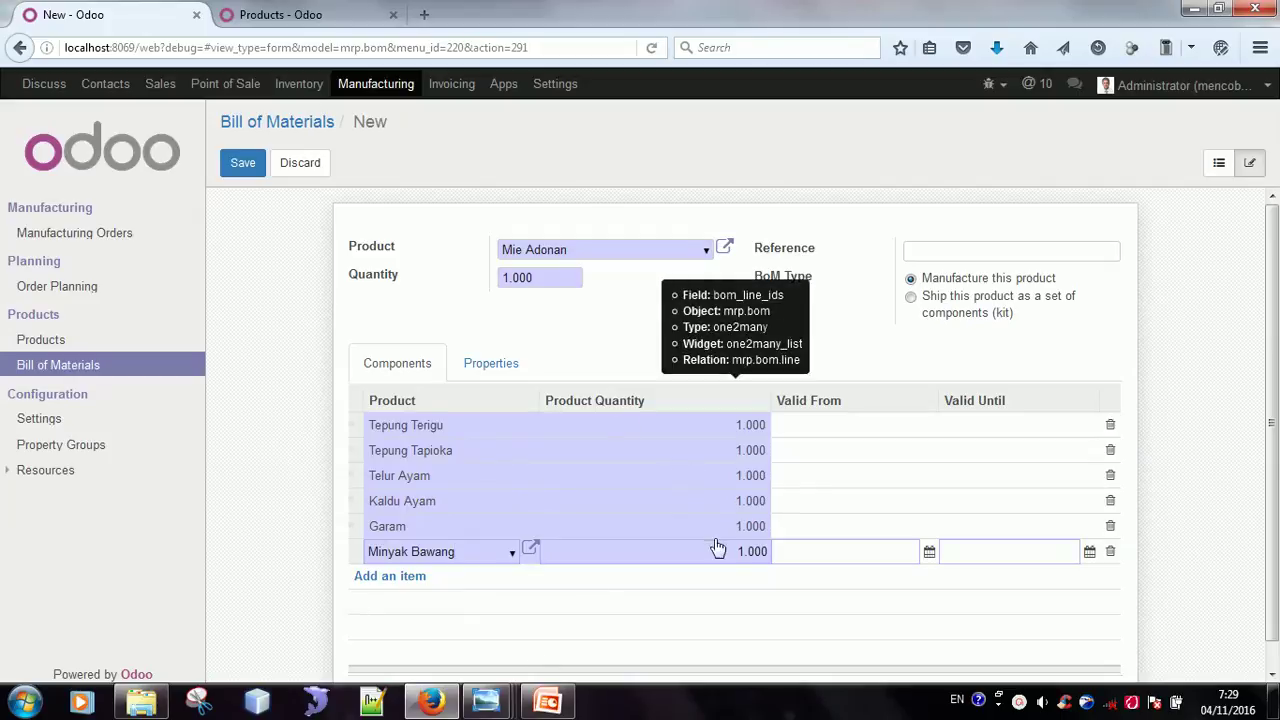
{"action": "left_click", "coordinate": [1199, 566]}
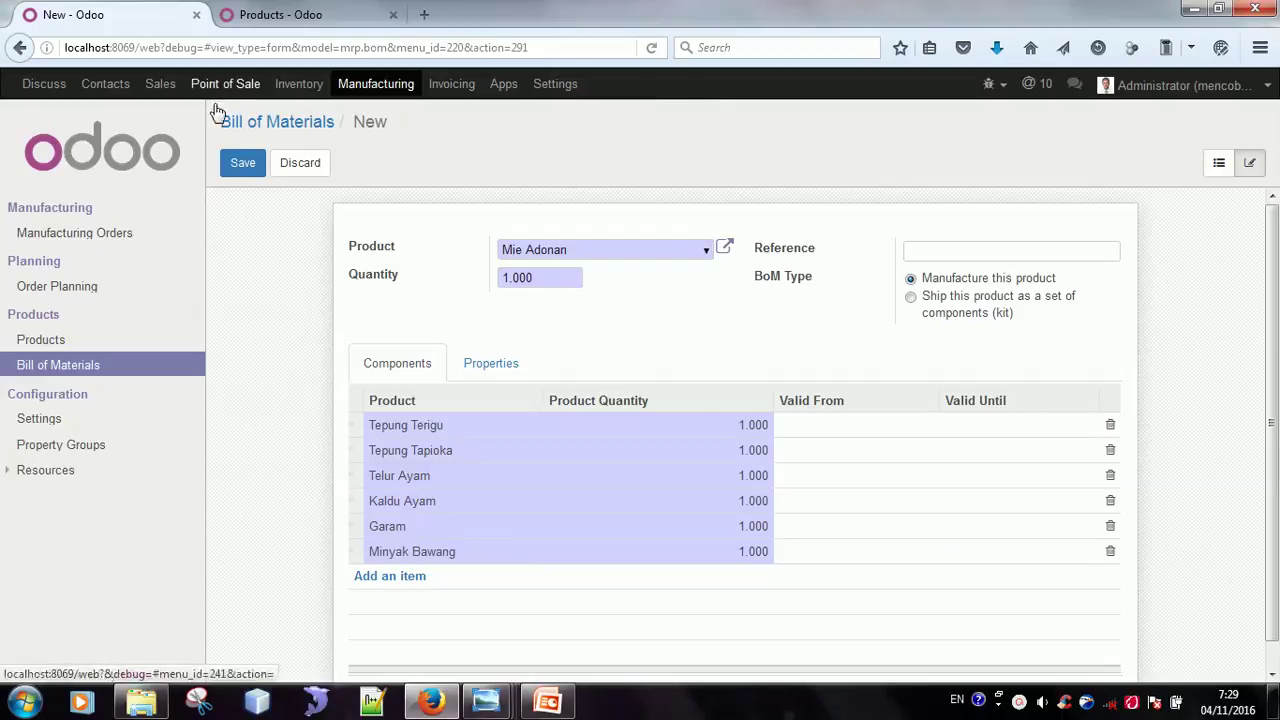
{"action": "left_click", "coordinate": [243, 165]}
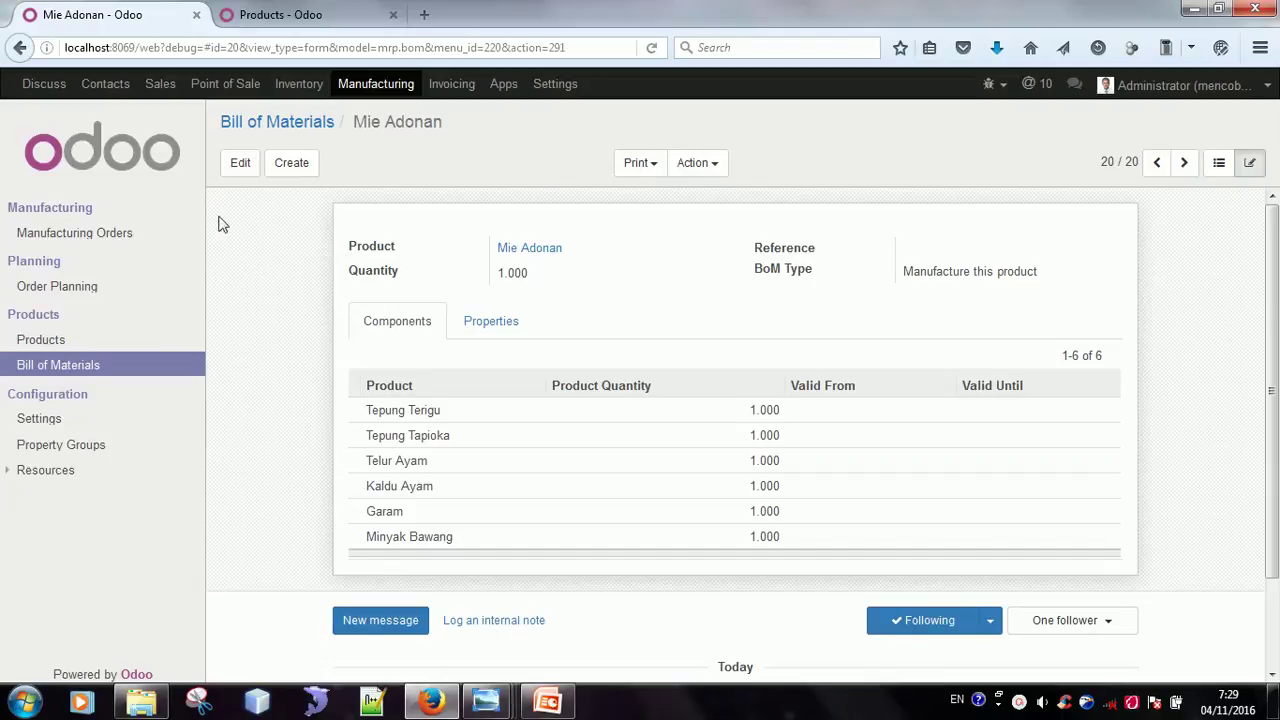
Create a new manufacturing order with the reference "Membuat Adonan Mie"
{"action": "left_click", "coordinate": [117, 236]}
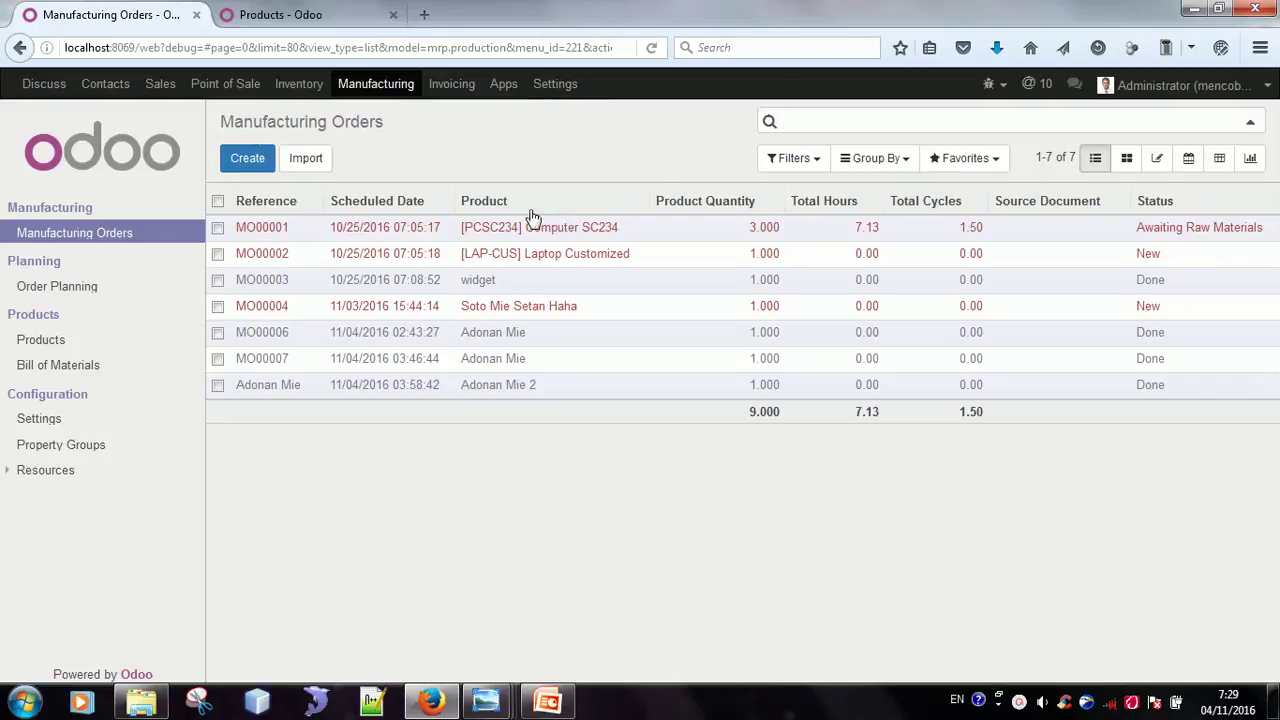
{"action": "left_click", "coordinate": [253, 168]}
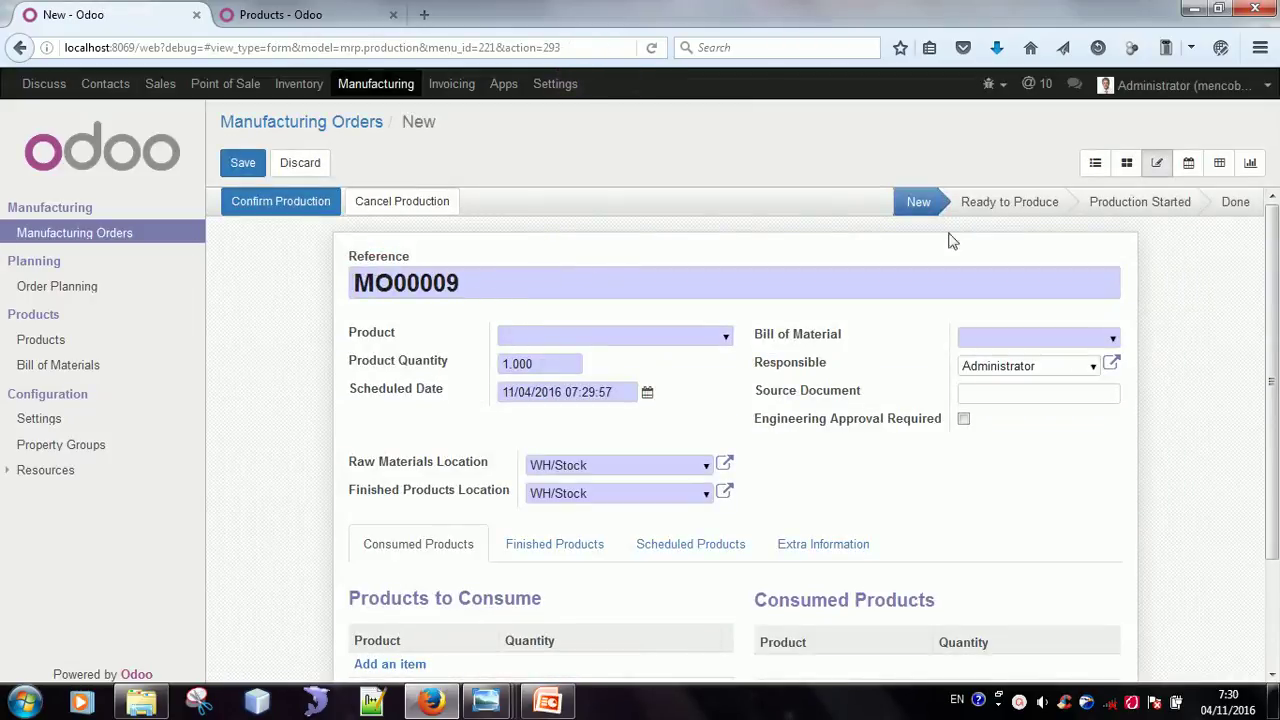
{"action": "mouse_move", "coordinate": [1273, 313]}
{"action": "left_mouse_down"}
{"action": "mouse_move", "coordinate": [1273, 388]}
{"action": "mouse_move", "coordinate": [1273, 333]}
{"action": "left_mouse_up"}
{"action": "left_click_drag", "start_coordinate": [494, 253], "coordinate": [315, 265]}
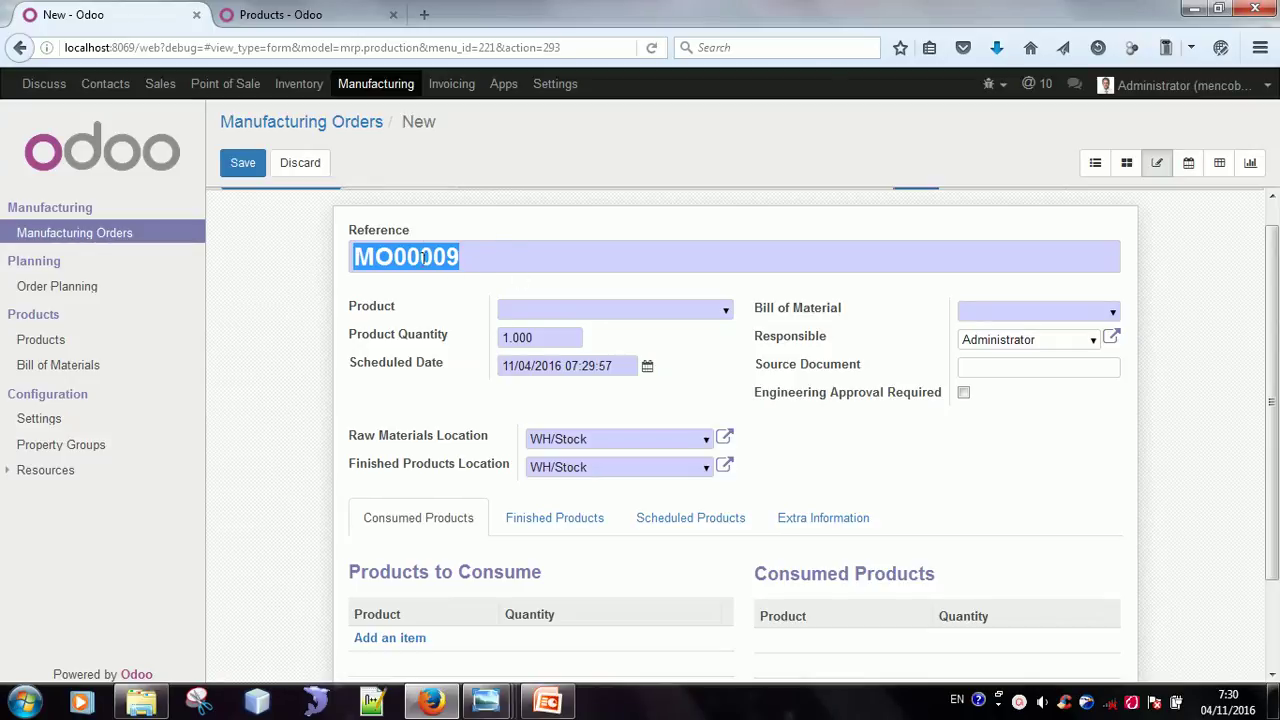
{"action": "left_click_drag", "start_coordinate": [481, 263], "coordinate": [323, 270]}
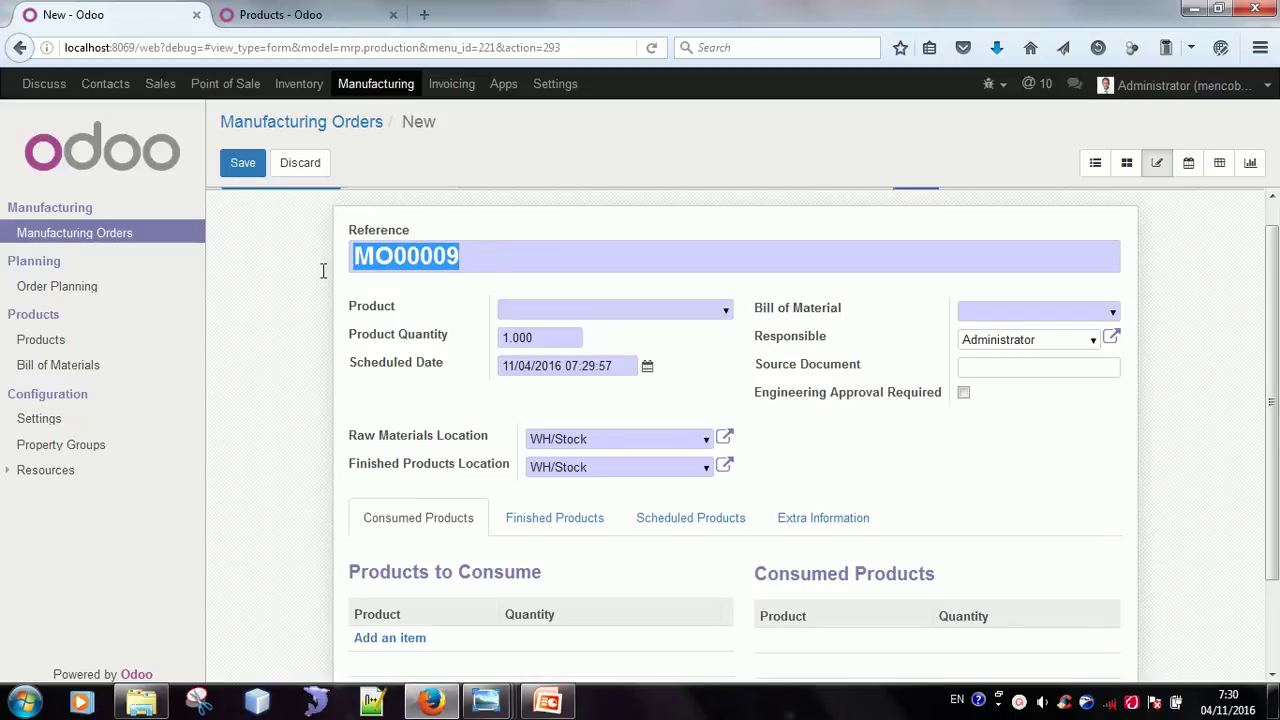
{"action": "type", "text": "M"}
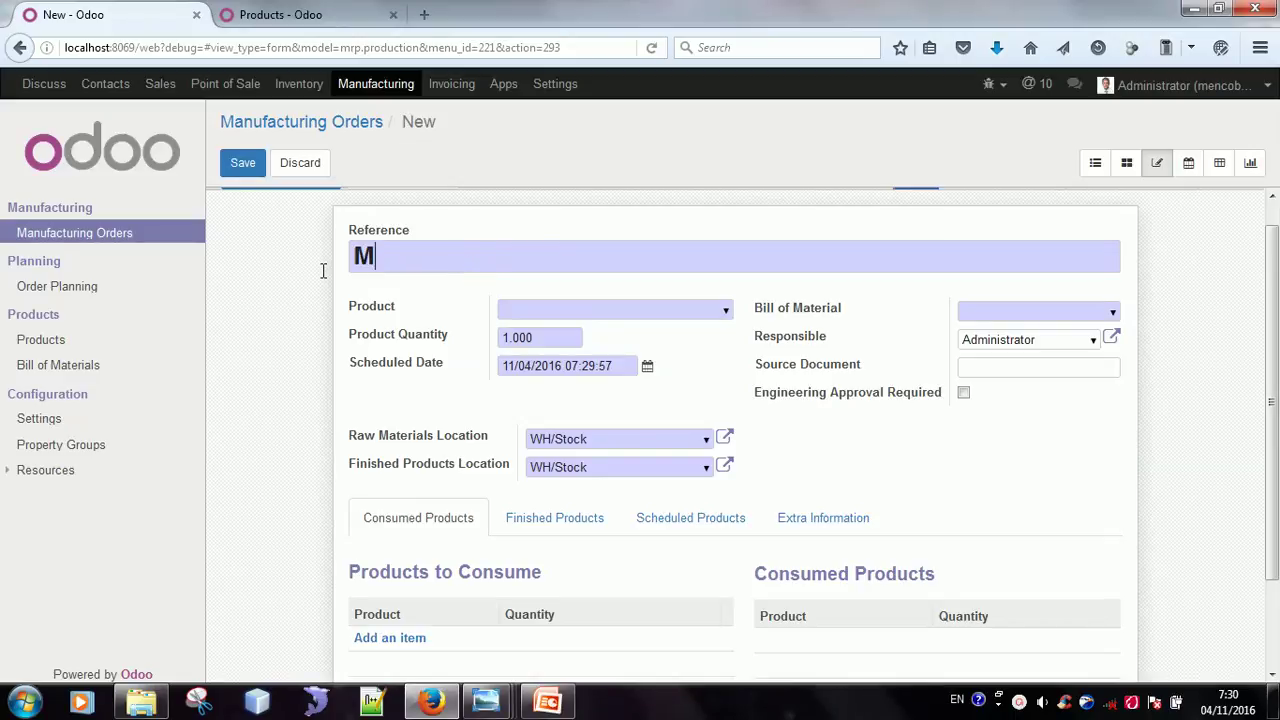
{"action": "type", "text": "embuat "}
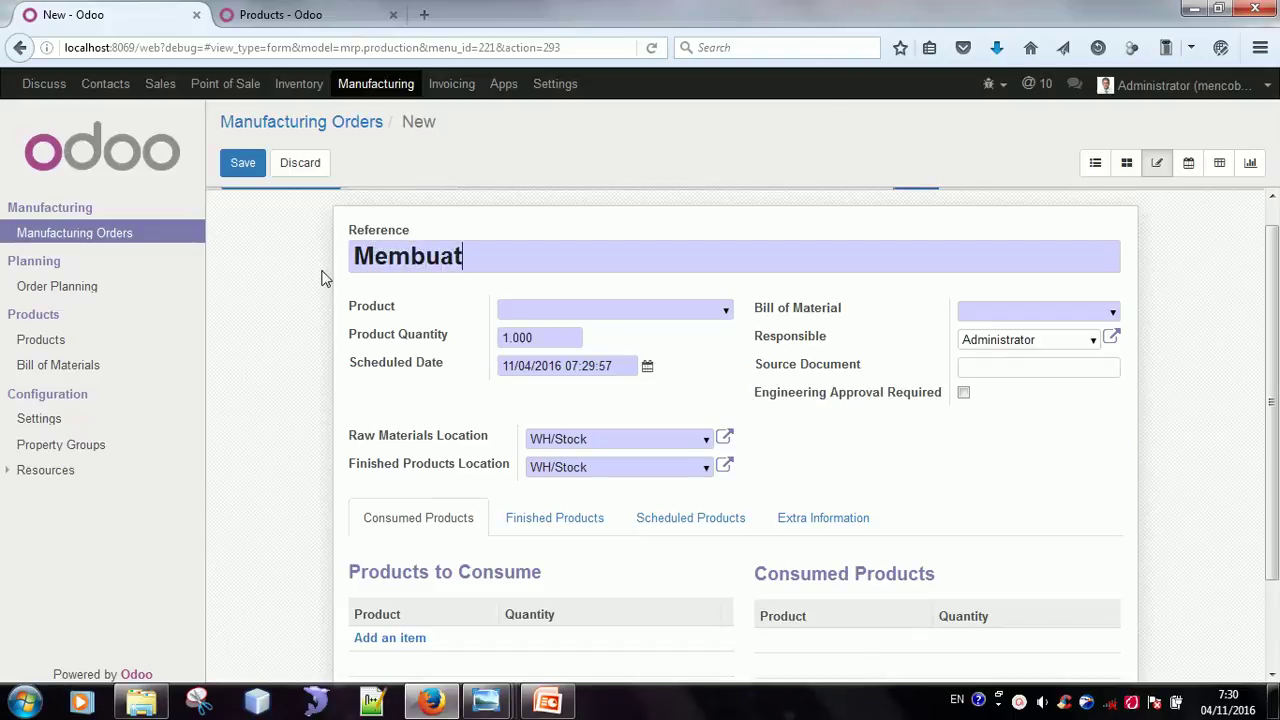
{"action": "type", "text": "Adonan"}
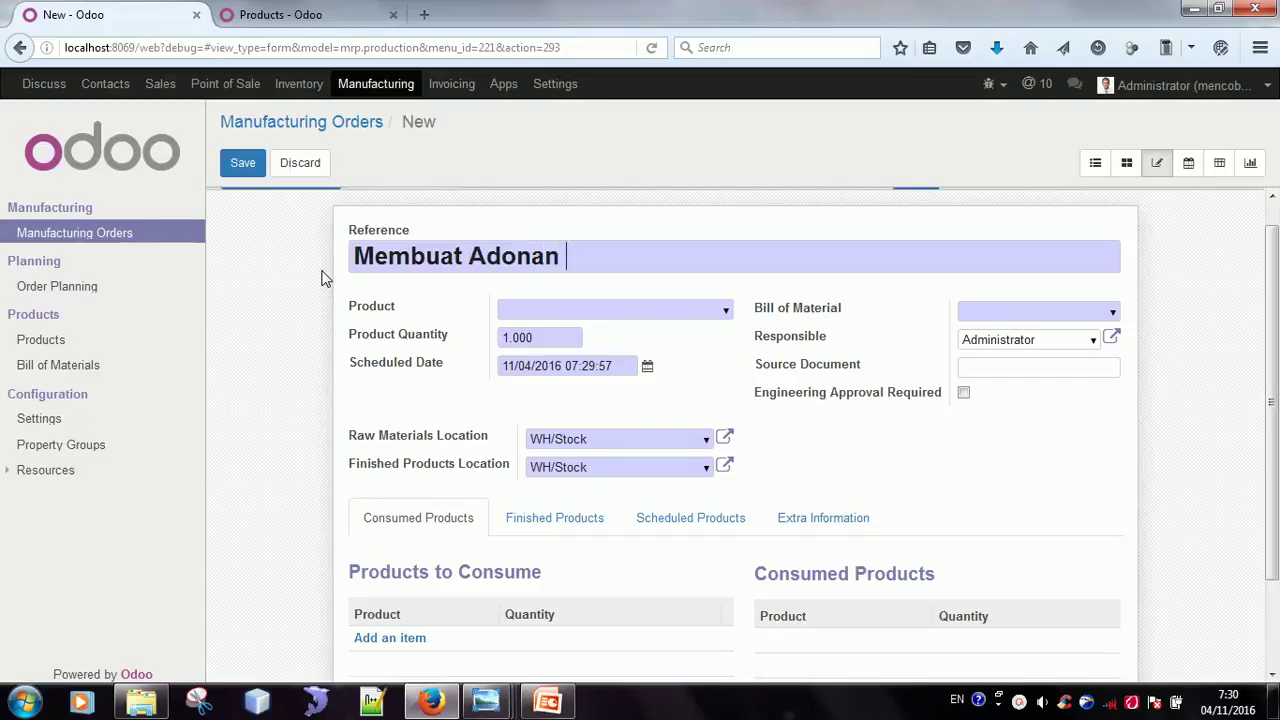
{"action": "type", "text": " Mie"}
Choose Mie Adonan as the product of the manufacturing order, save the order and review its products to consume
{"action": "left_click", "coordinate": [727, 312]}
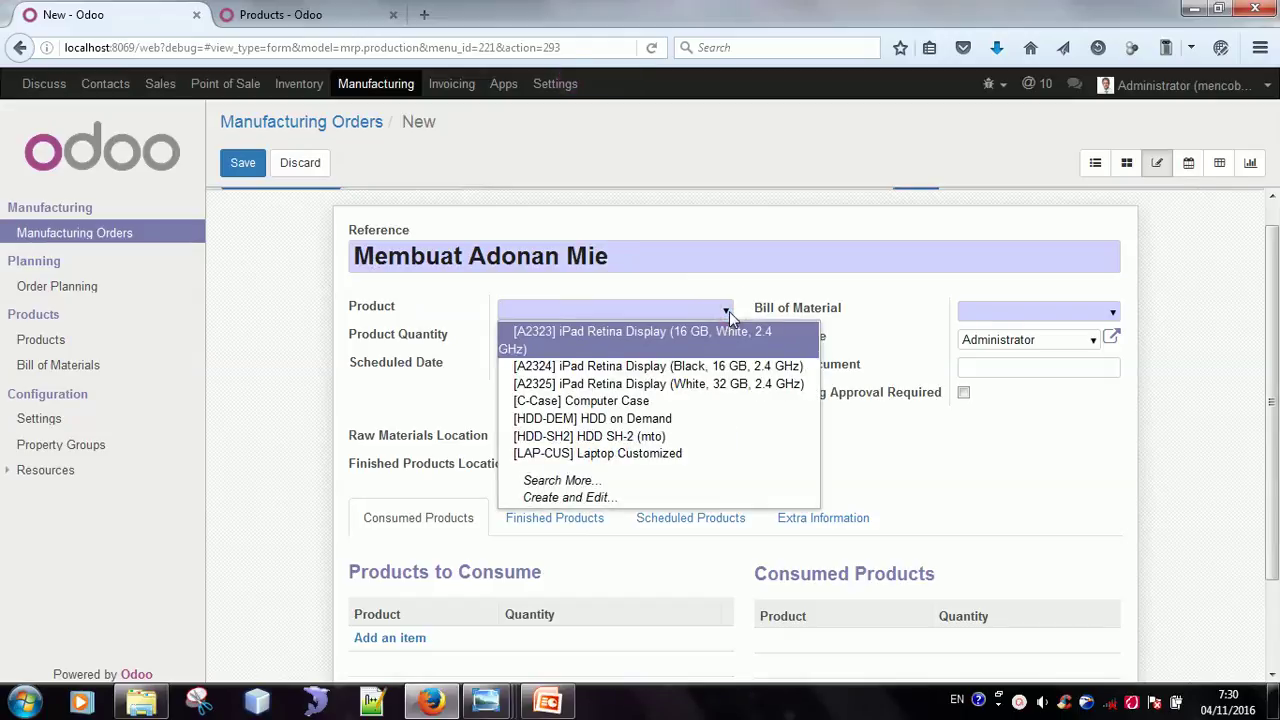
{"action": "type", "text": "mie"}
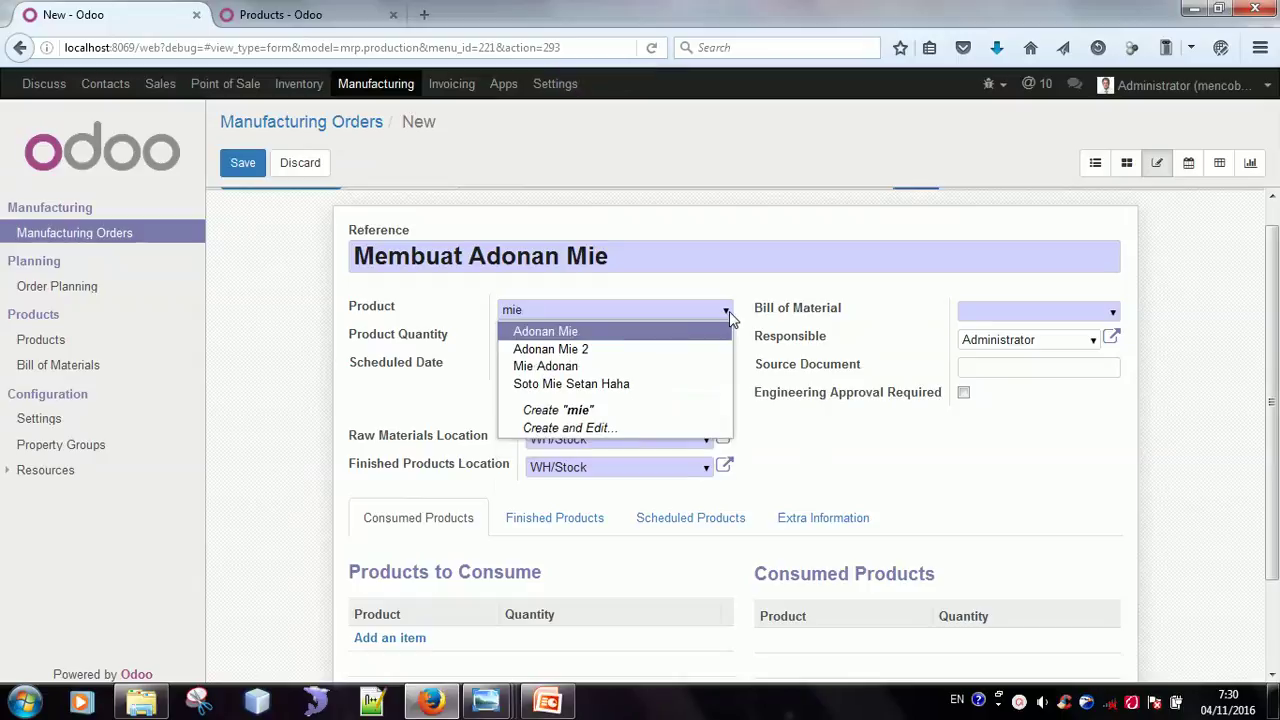
{"action": "left_click", "coordinate": [680, 368]}
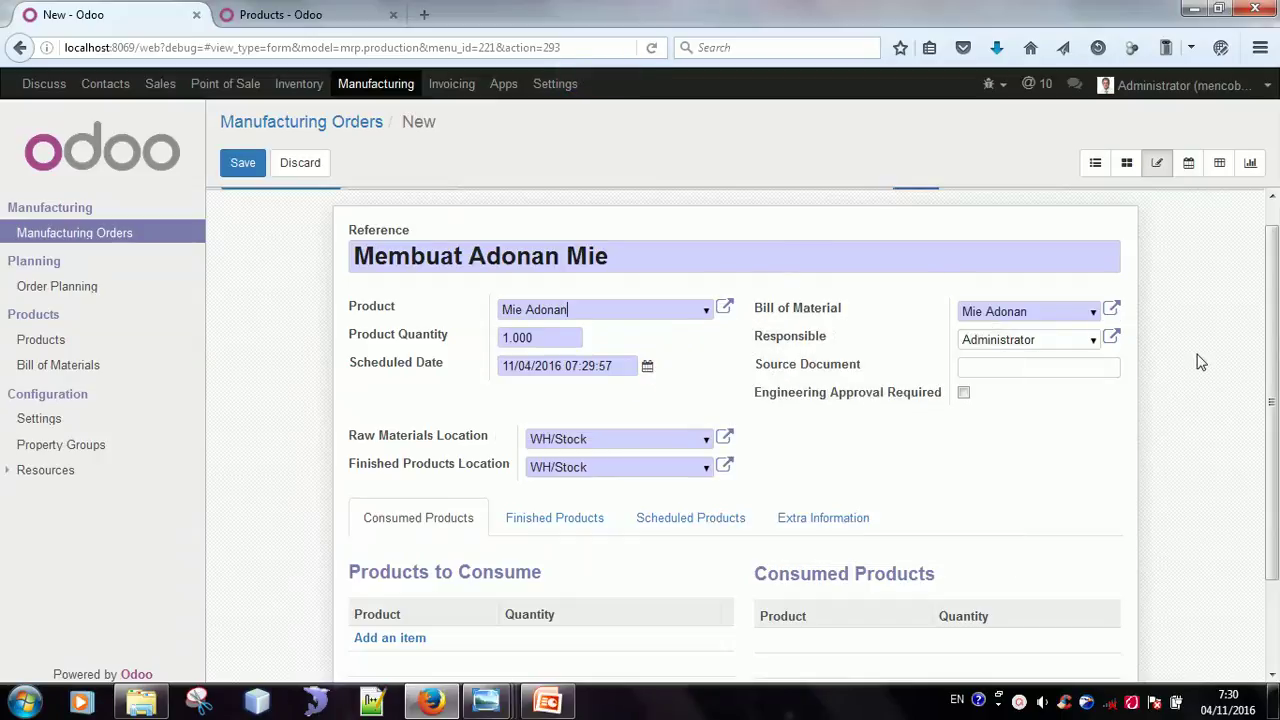
{"action": "mouse_move", "coordinate": [1278, 312]}
{"action": "left_mouse_down"}
{"action": "mouse_move", "coordinate": [1278, 290]}
{"action": "mouse_move", "coordinate": [1276, 440]}
{"action": "mouse_move", "coordinate": [1276, 330]}
{"action": "left_mouse_up"}
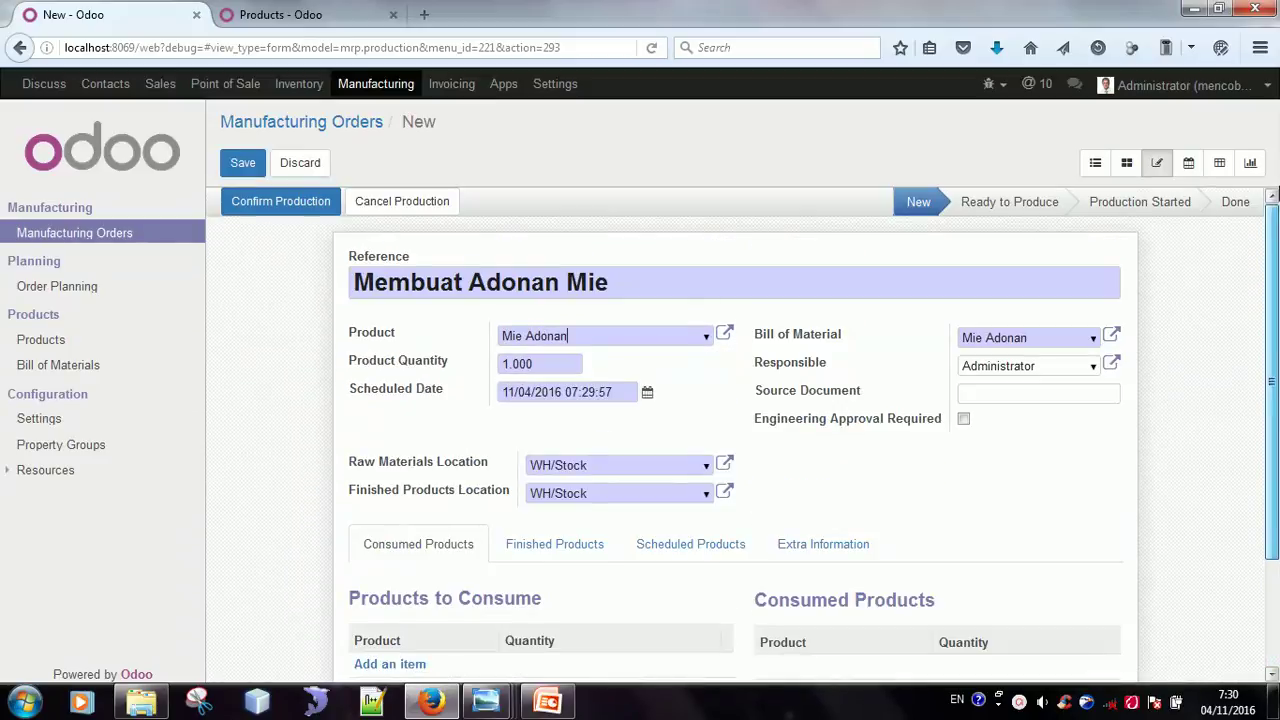
{"action": "left_click", "coordinate": [240, 170]}
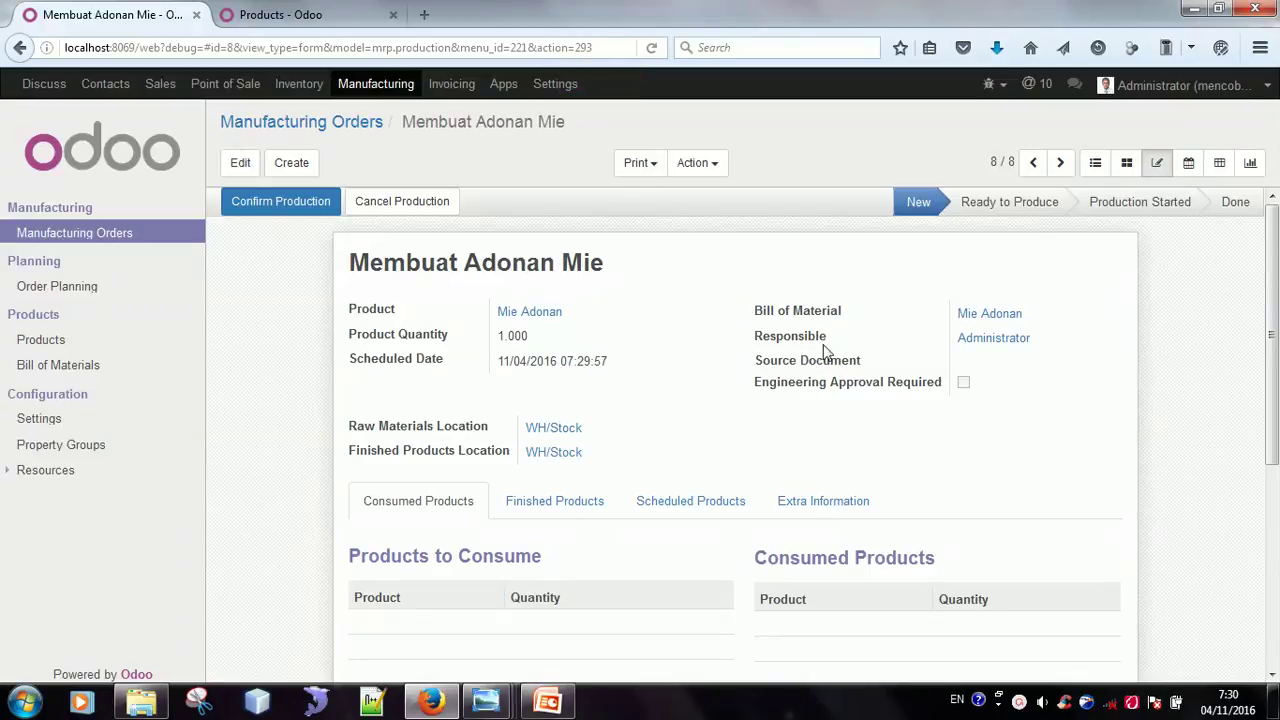
{"action": "left_click_drag", "start_coordinate": [1277, 283], "coordinate": [1277, 349]}
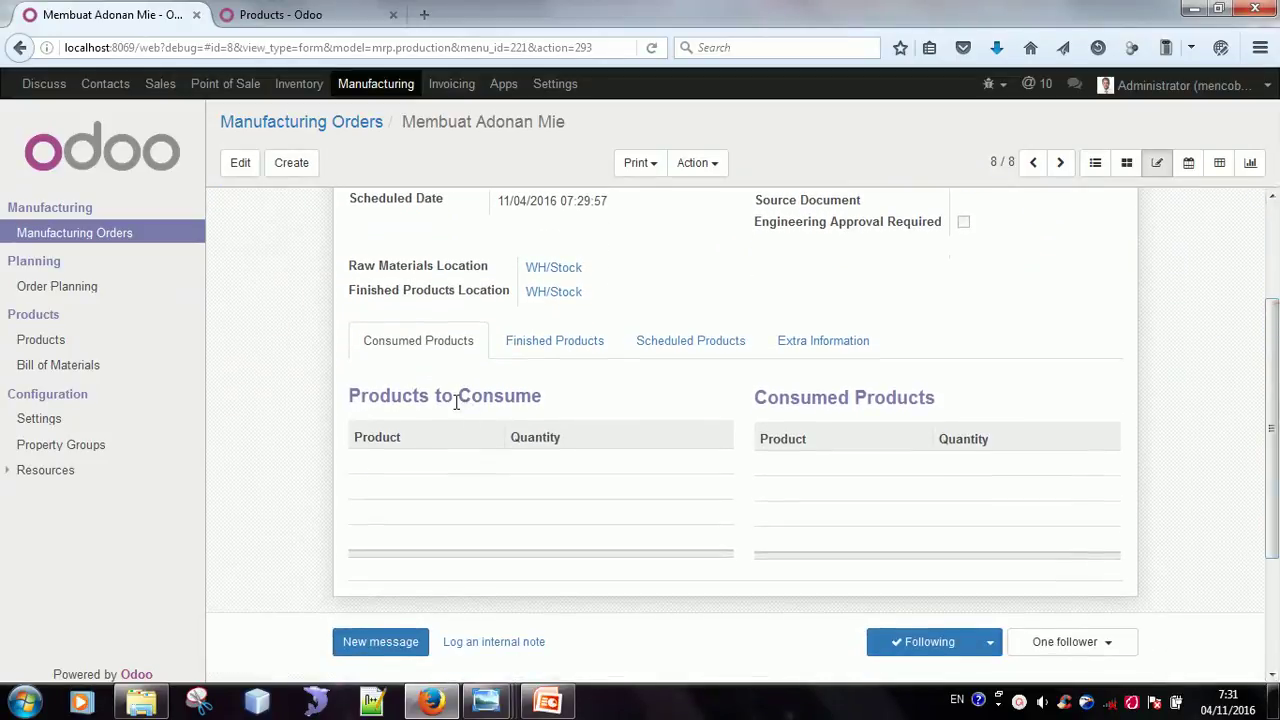
{"action": "left_click_drag", "start_coordinate": [1277, 500], "coordinate": [1277, 395]}
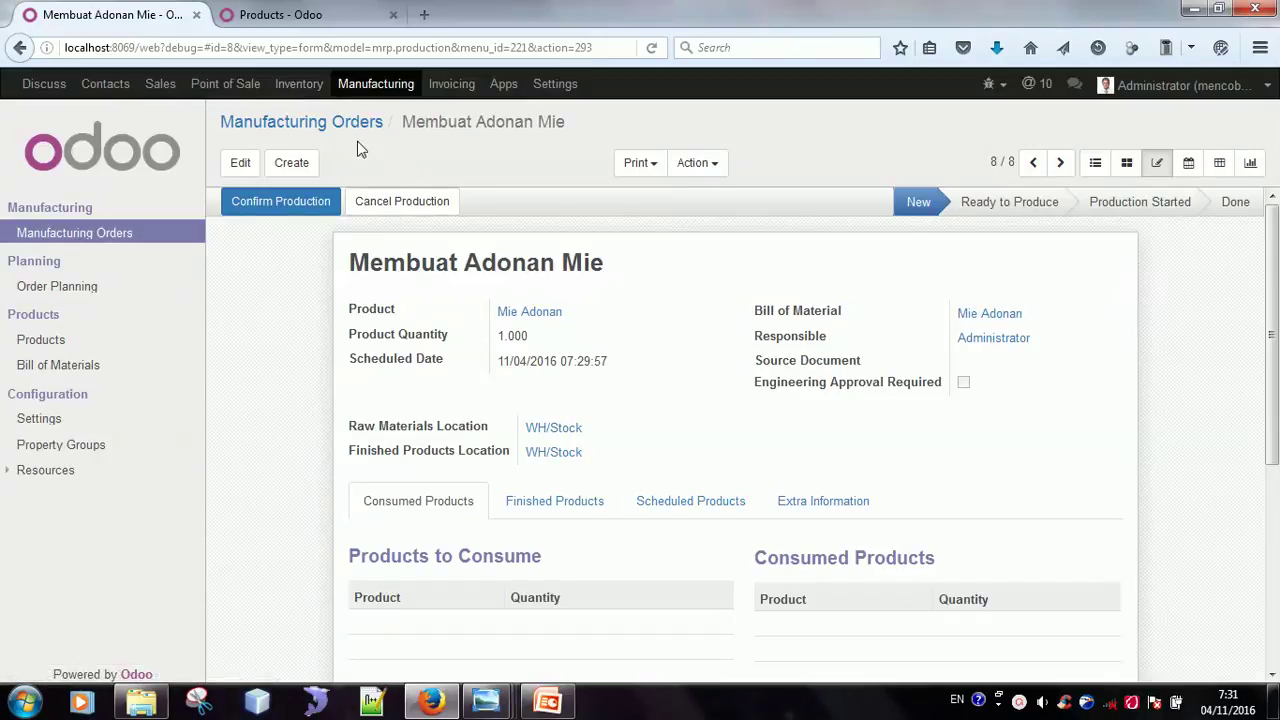
Create a new incoming receipt for the YourCompany warehouse with Swalayan as the partner
{"action": "left_click", "coordinate": [300, 84]}
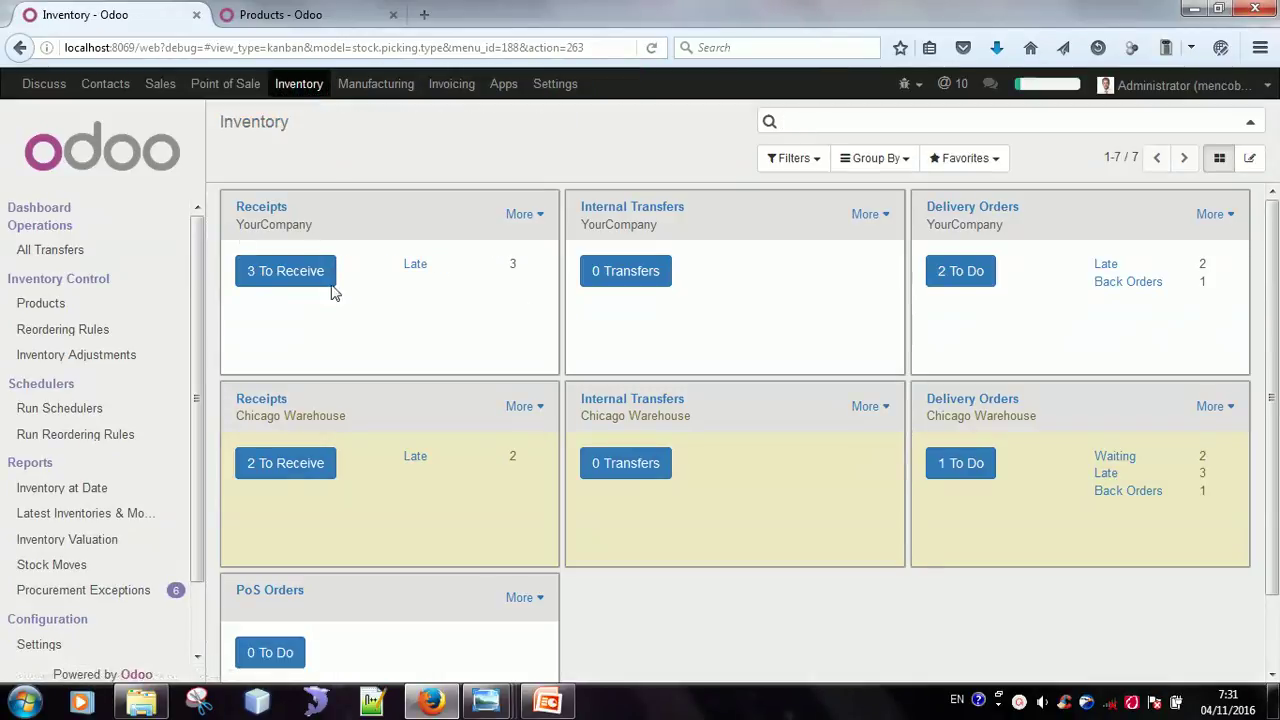
{"action": "left_click", "coordinate": [280, 284]}
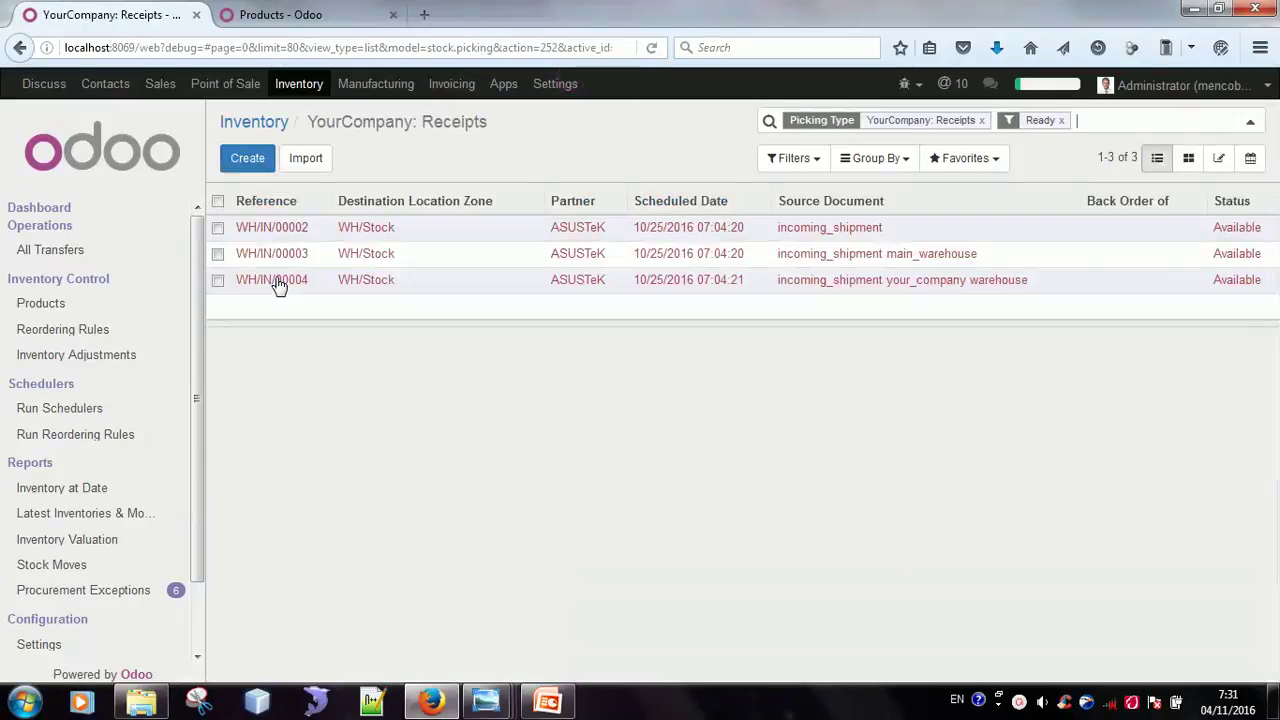
{"action": "left_click", "coordinate": [248, 160]}
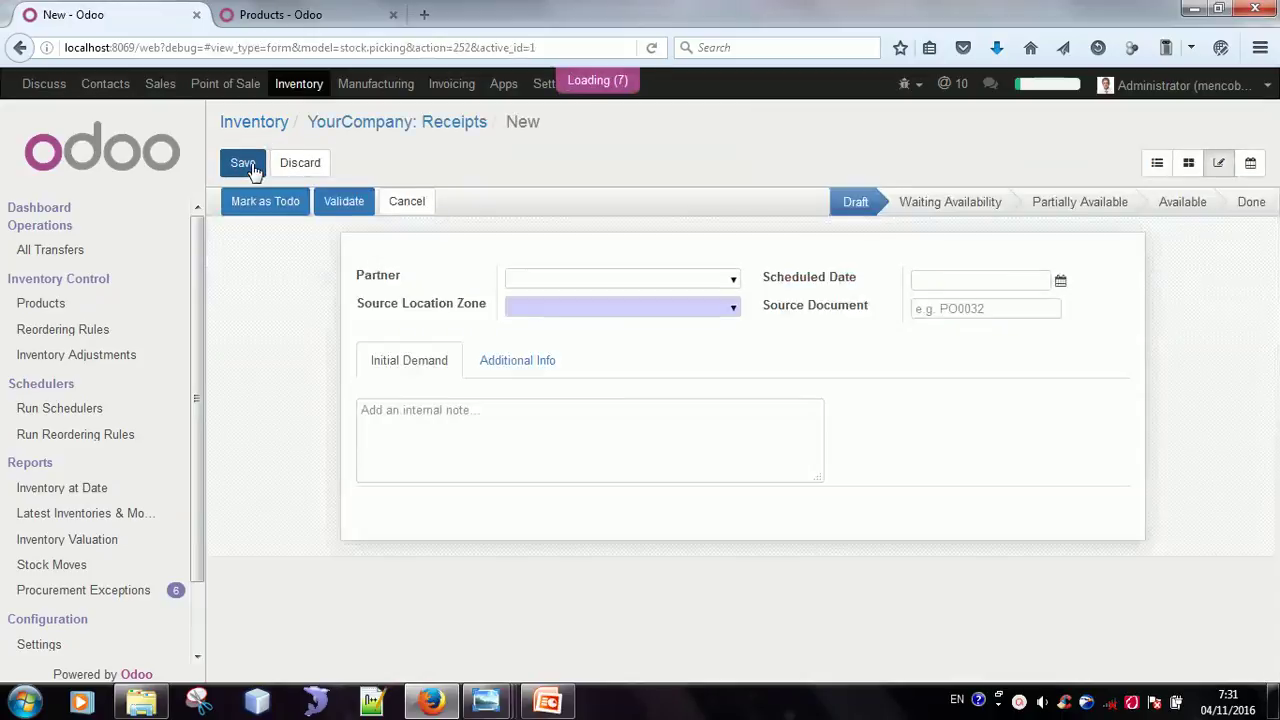
{"action": "left_click", "coordinate": [549, 271]}
{"action": "type", "text": "S"}
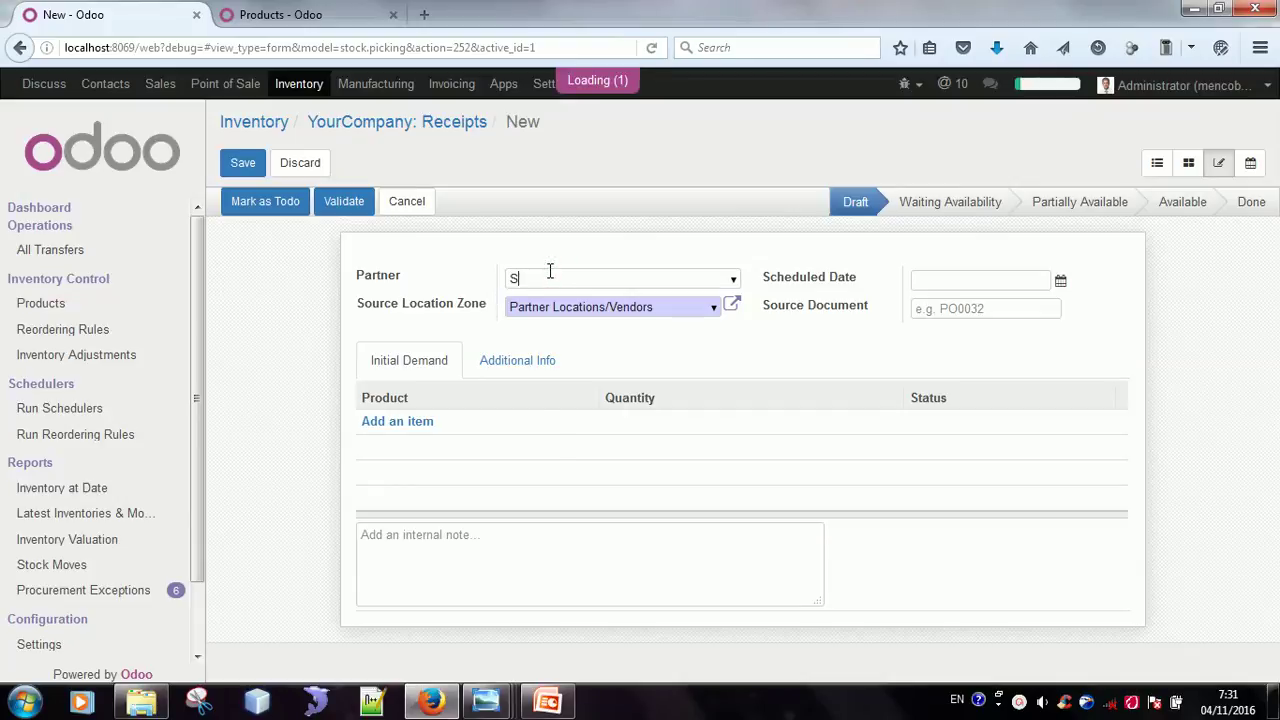
{"action": "type", "text": "wala"}
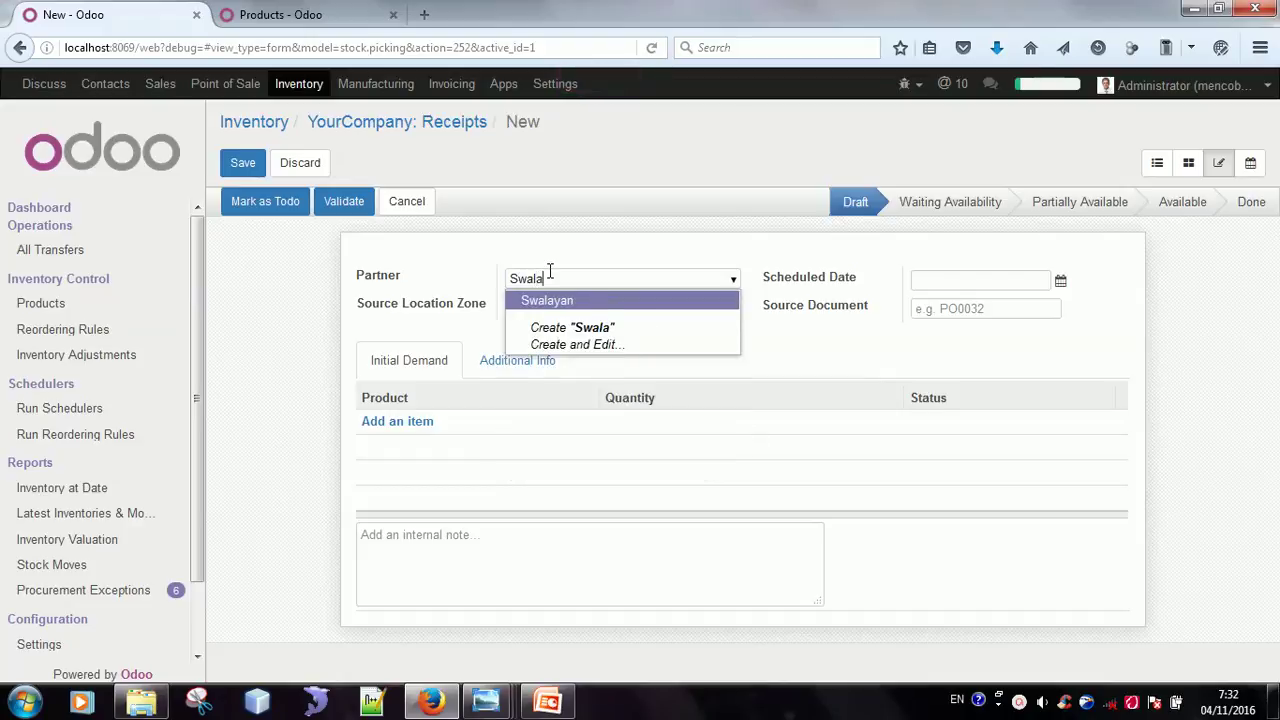
{"action": "key", "text": "Return"}
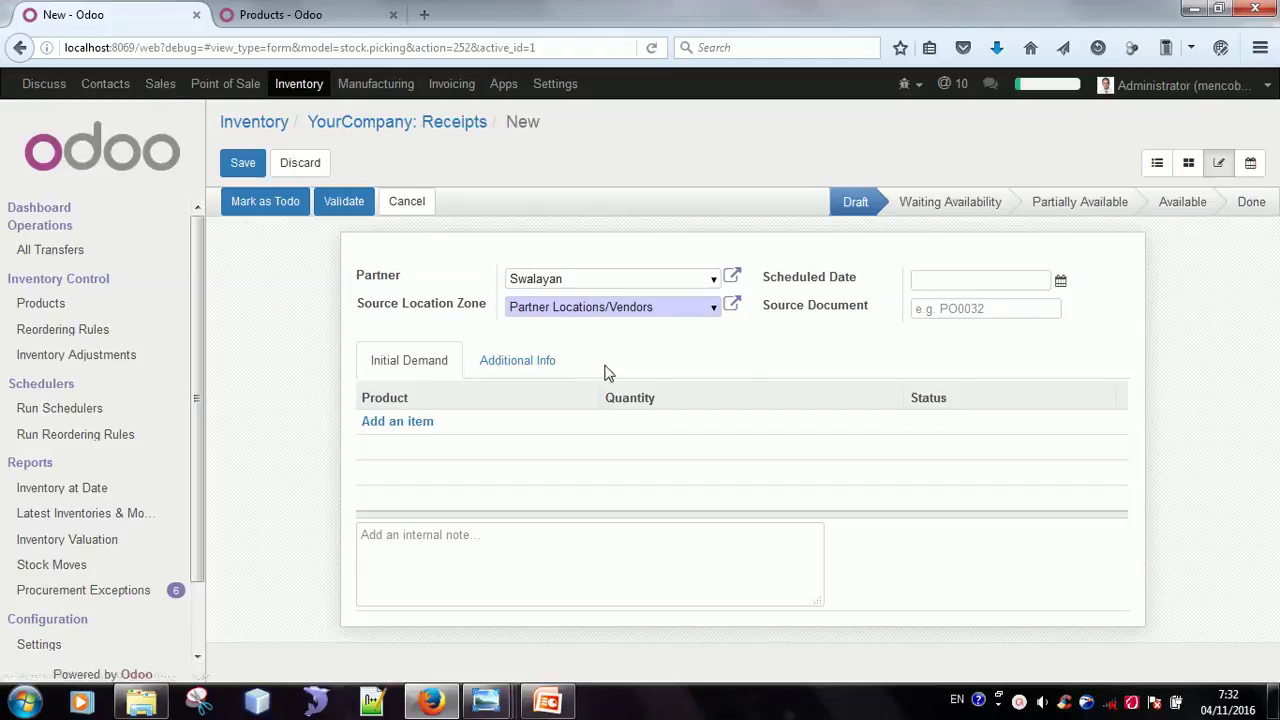
Add Tepung Terigu as the first product in the receipt's initial demand
{"action": "left_click", "coordinate": [419, 436]}
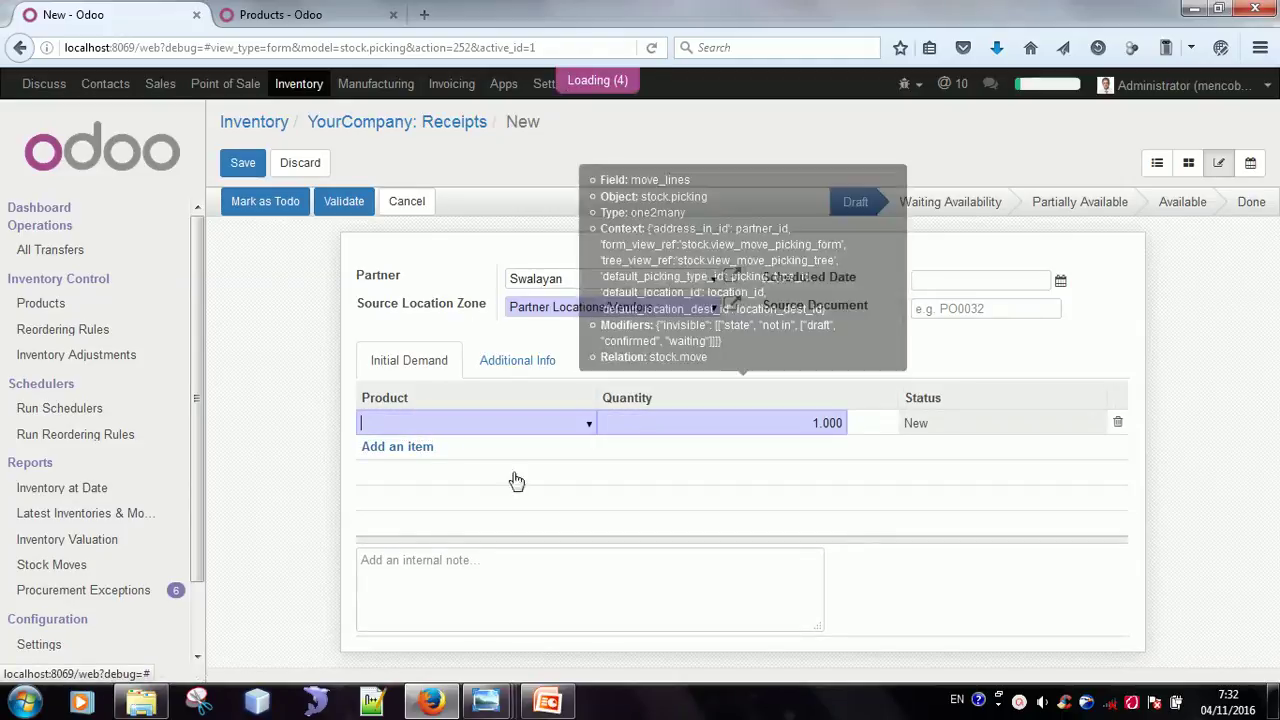
{"action": "type", "text": "te"}
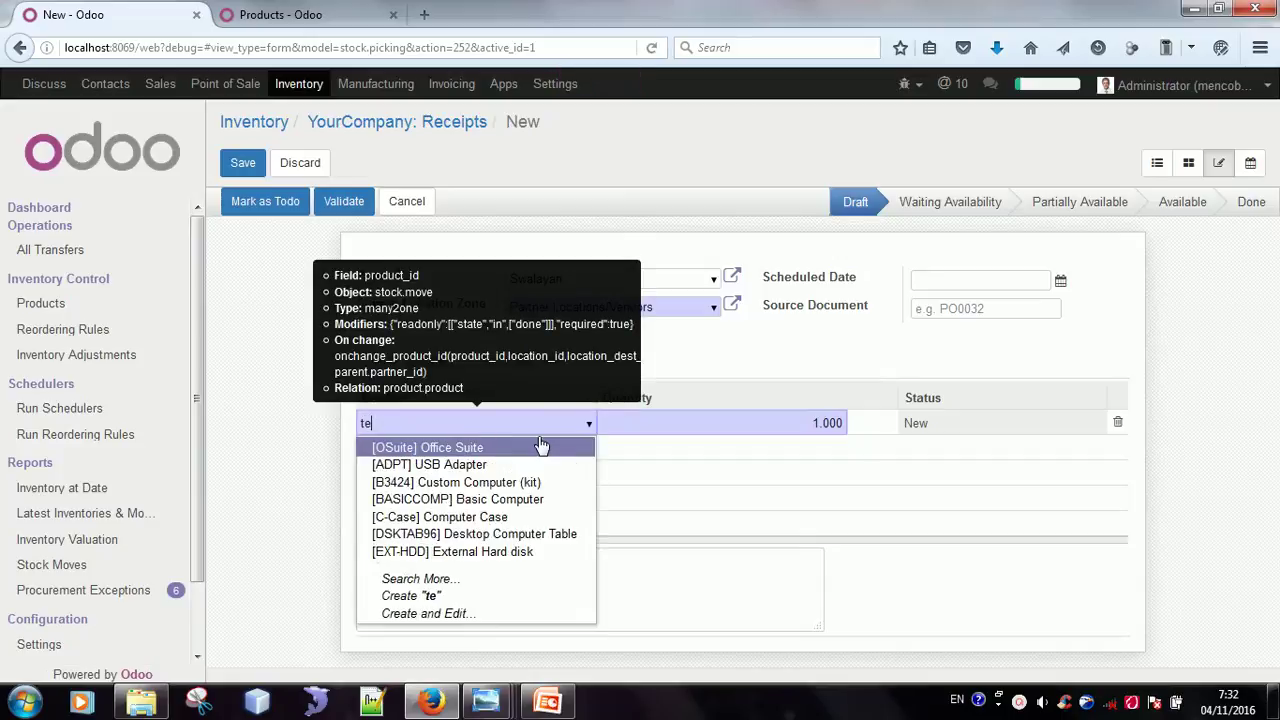
{"action": "type", "text": "pu"}
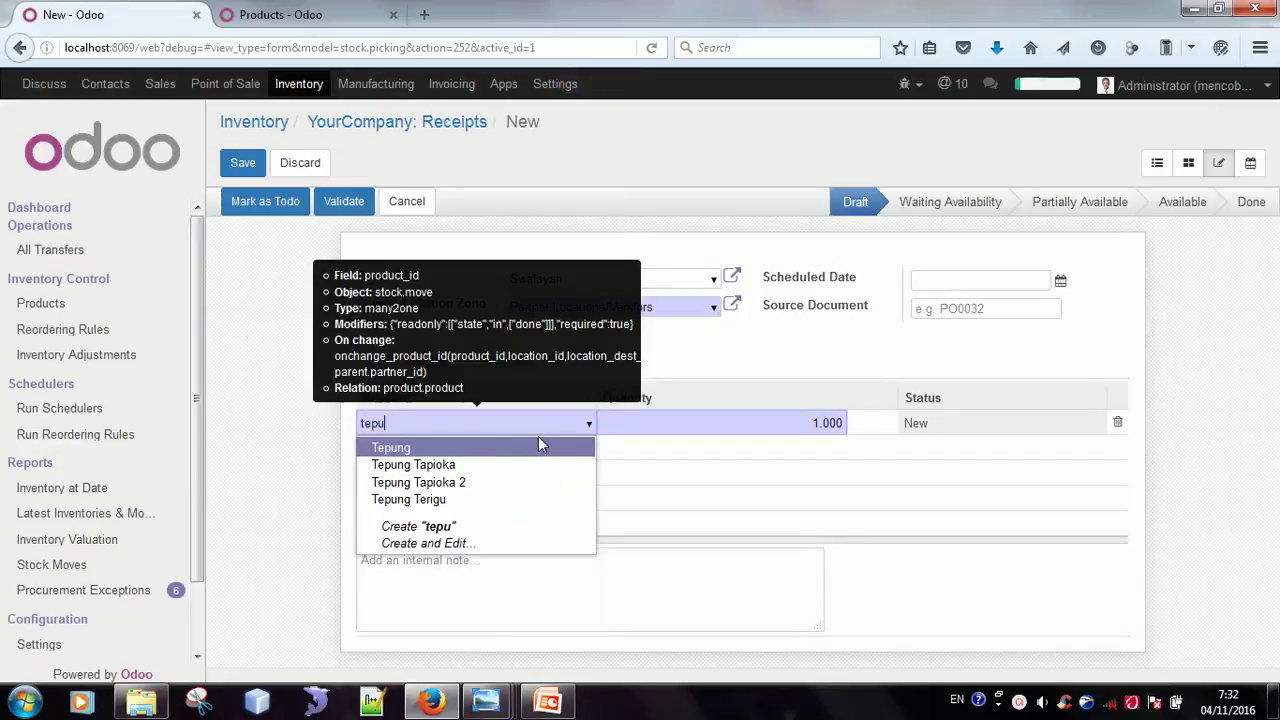
{"action": "key", "text": "Down"}
{"action": "key", "text": "Down"}
{"action": "key", "text": "Down"}
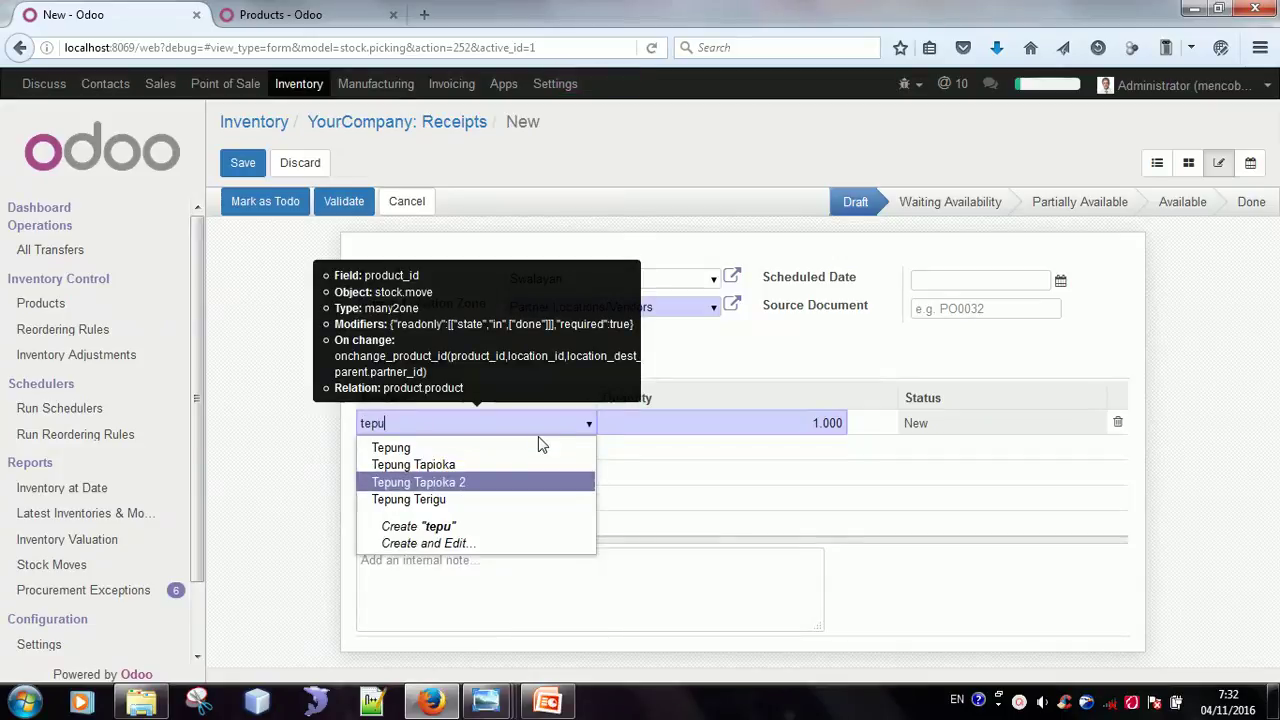
{"action": "key", "text": "Return"}
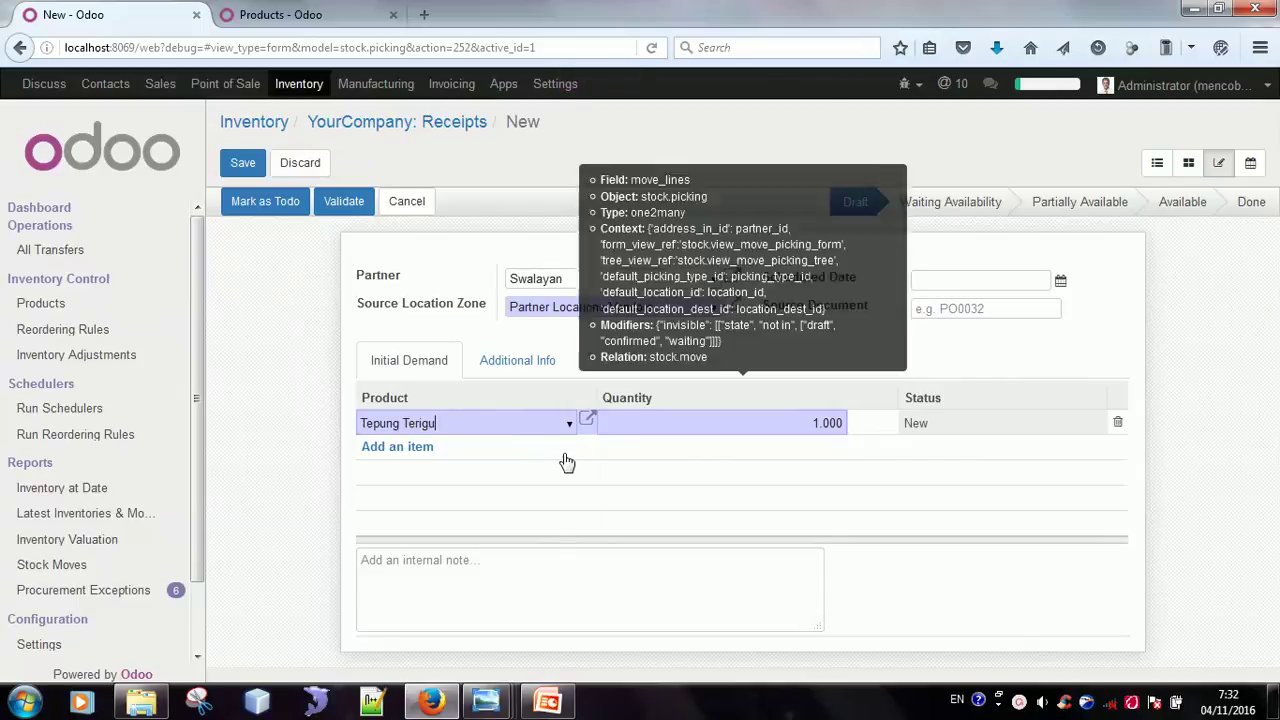
Add Tepung Tapioka as the second product in the receipt's initial demand
{"action": "left_click", "coordinate": [400, 456]}
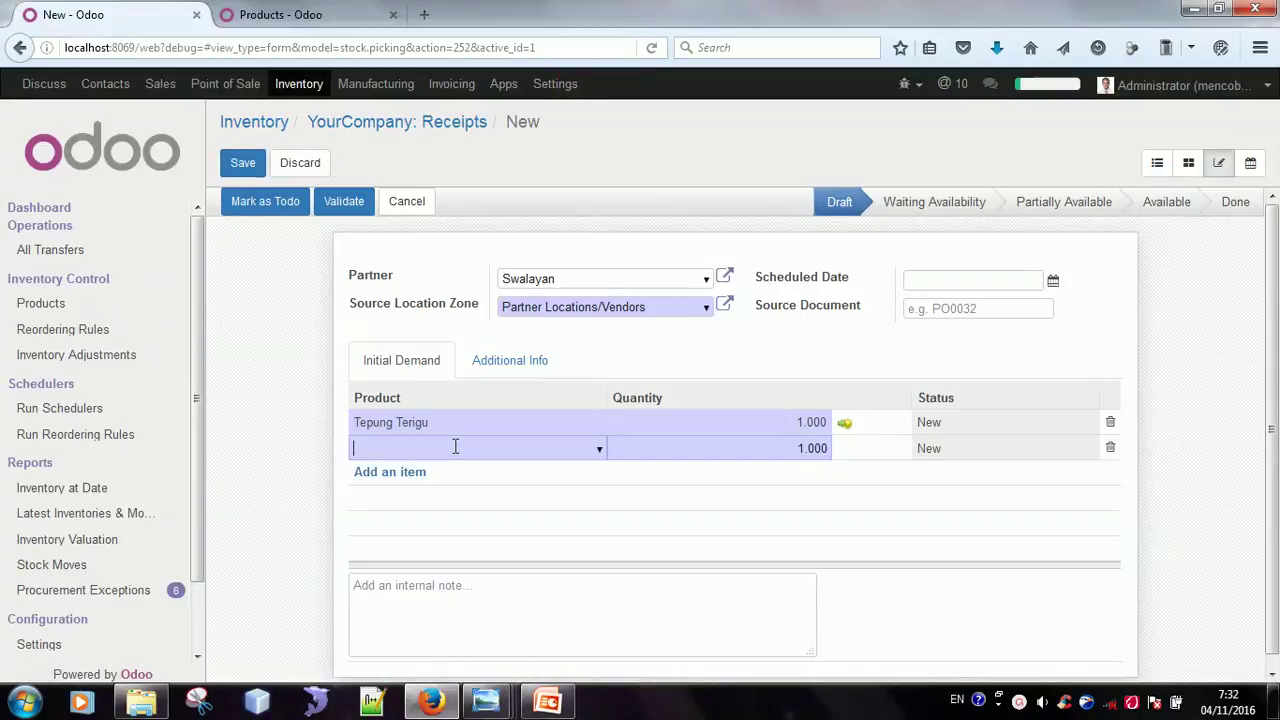
{"action": "type", "text": "te"}
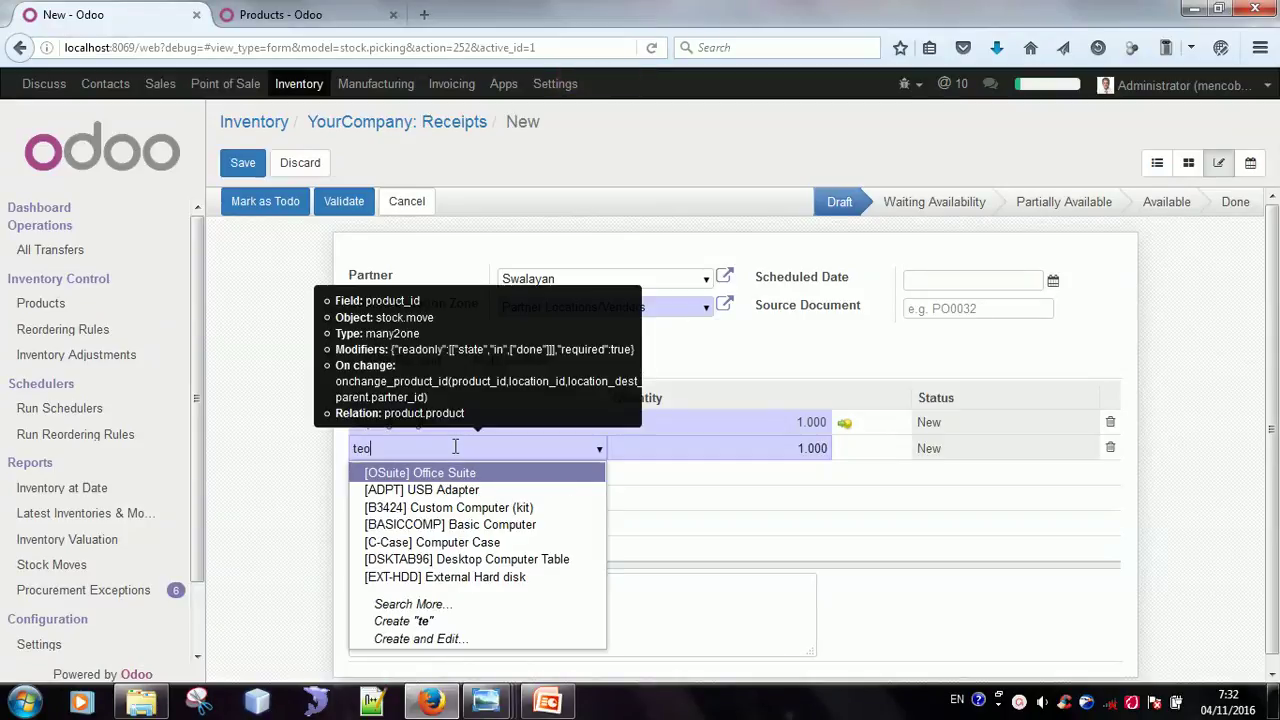
{"action": "type", "text": "pung"}
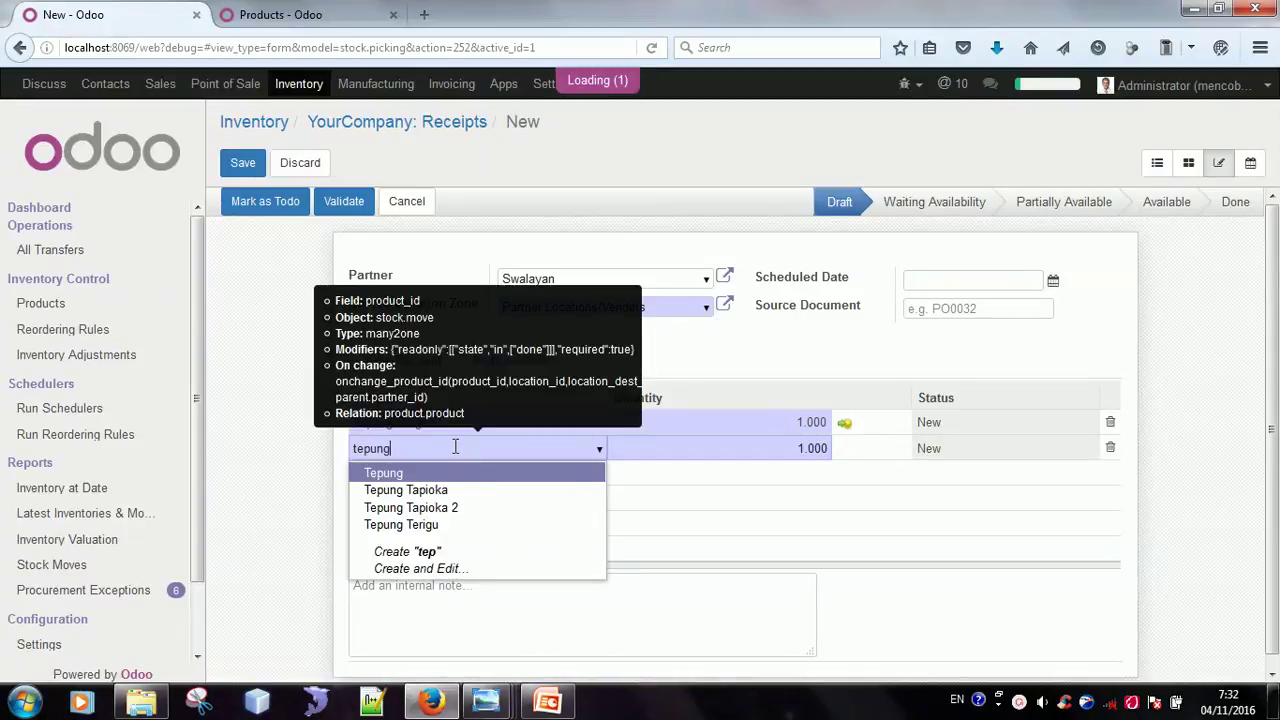
{"action": "key", "text": "Down"}
{"action": "key", "text": "Return"}
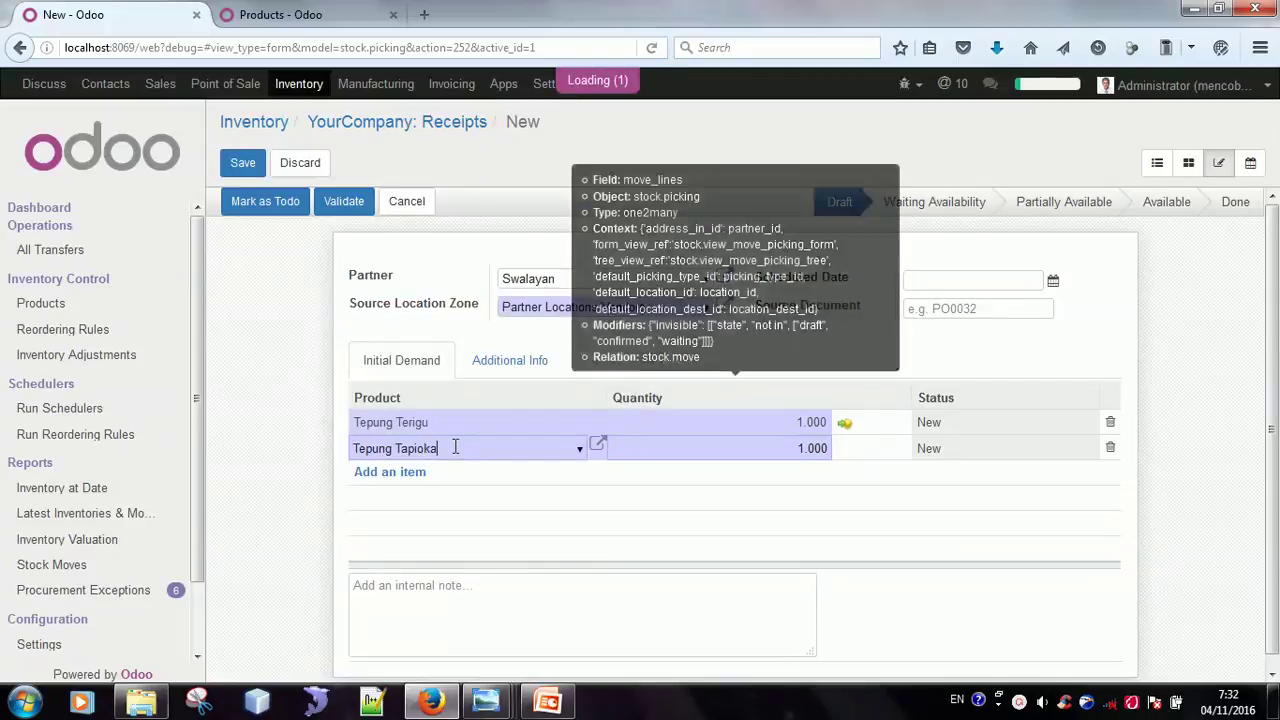
Add Kaldu Ayam and Minyak Bawang as the third and fourth products of the receipt
{"action": "left_click", "coordinate": [406, 474]}
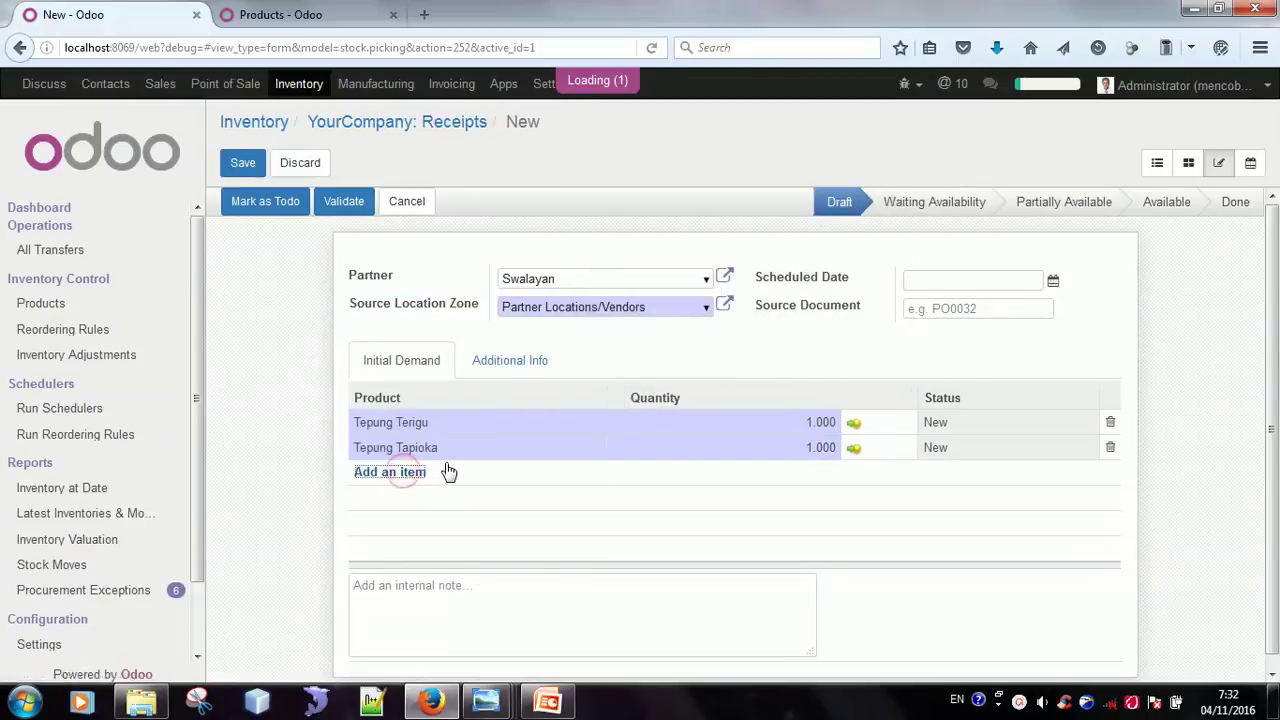
{"action": "type", "text": "k"}
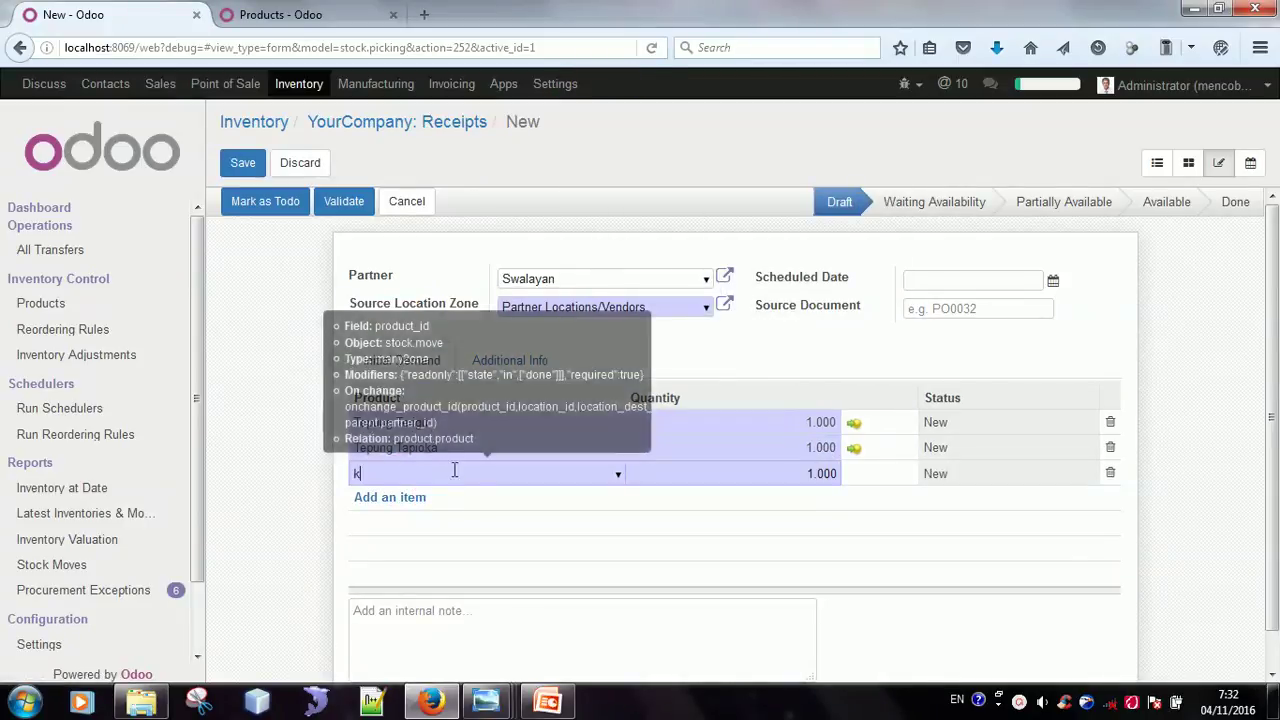
{"action": "type", "text": "aldu"}
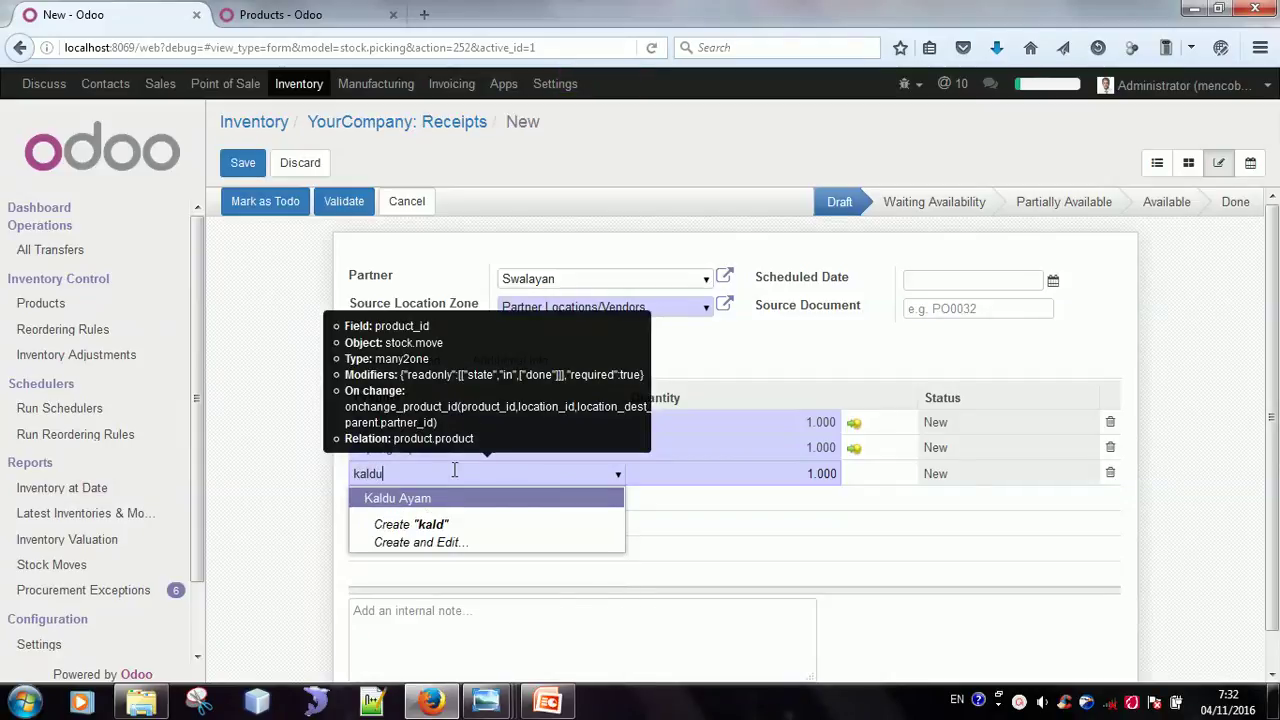
{"action": "key", "text": "Return"}
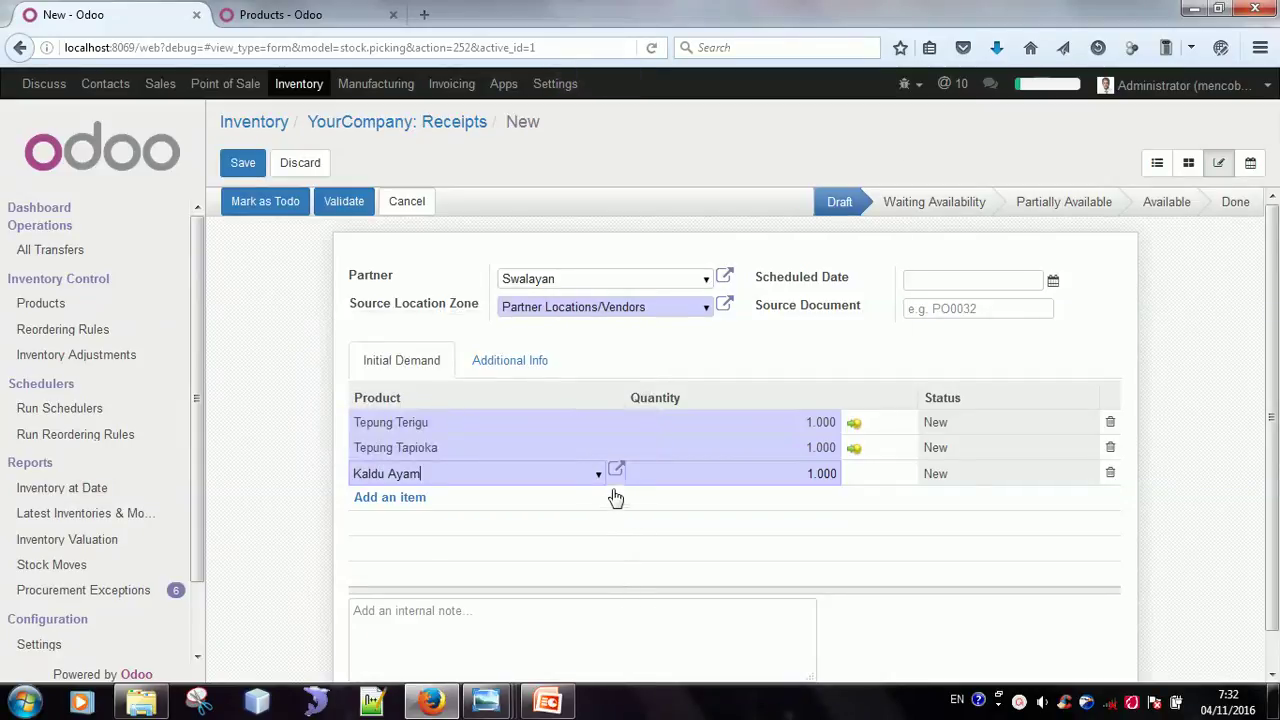
{"action": "left_click", "coordinate": [416, 507]}
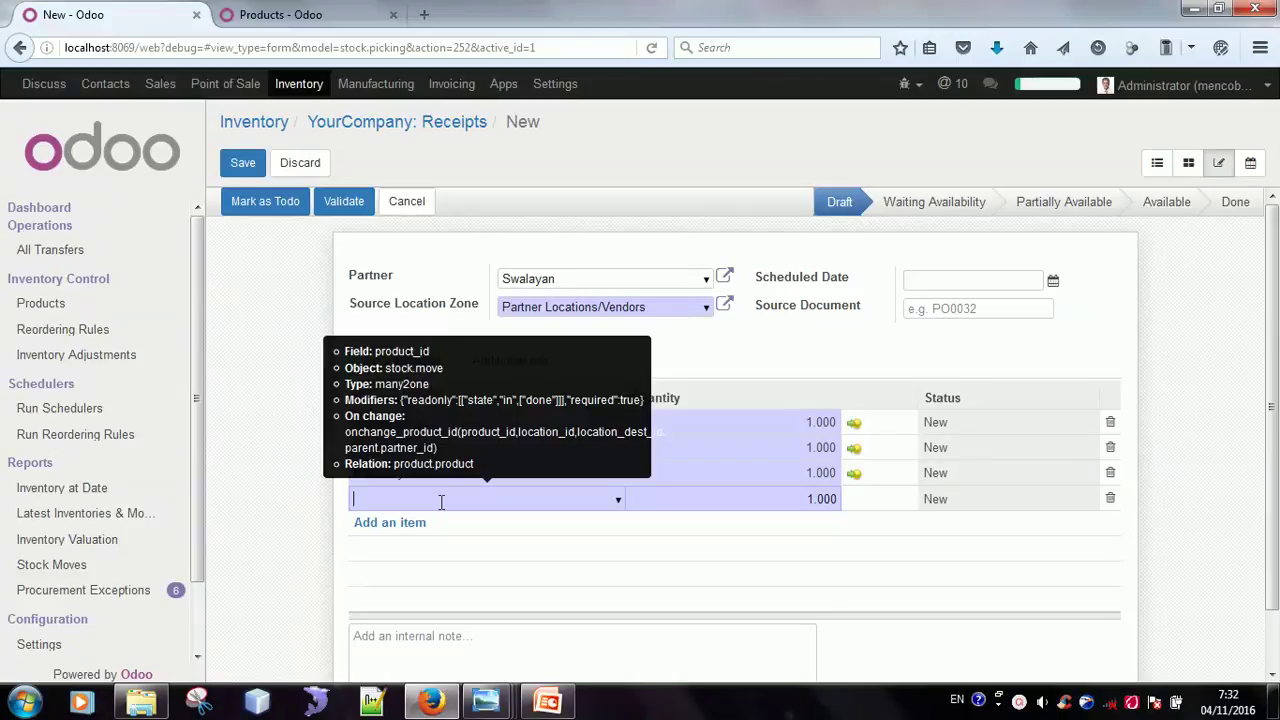
{"action": "type", "text": "inyak"}
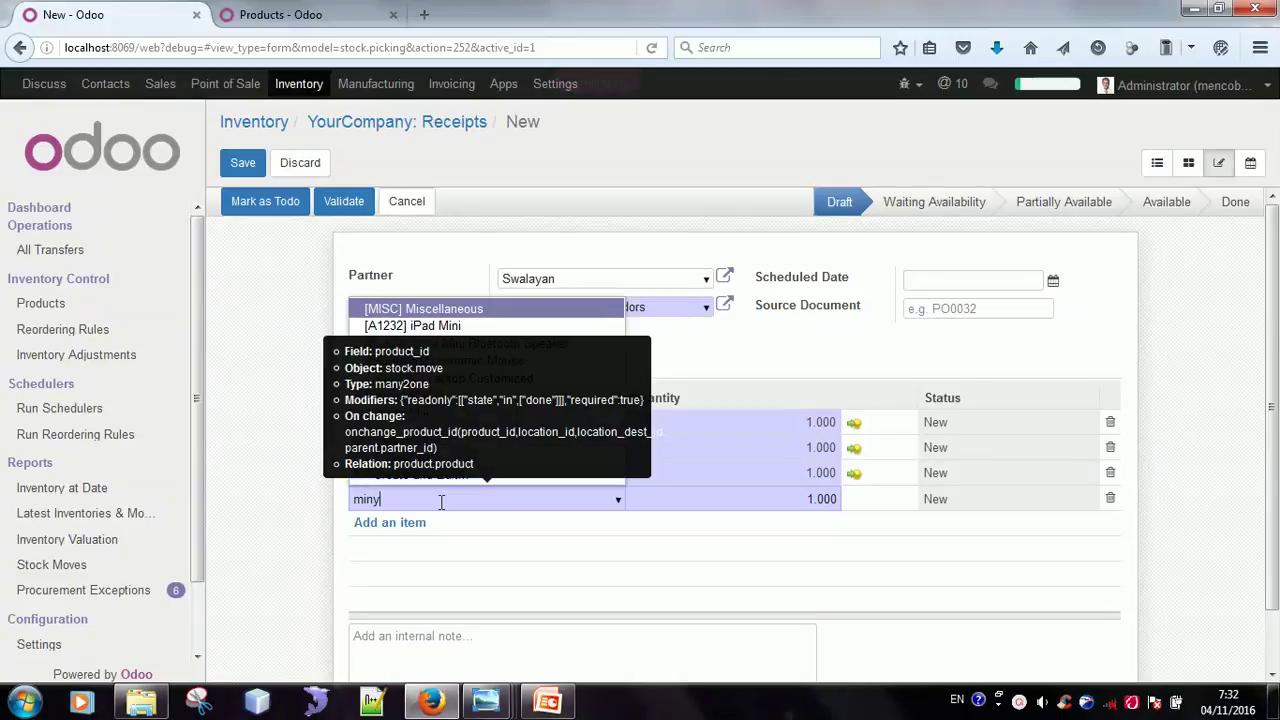
{"action": "key", "text": "Return"}
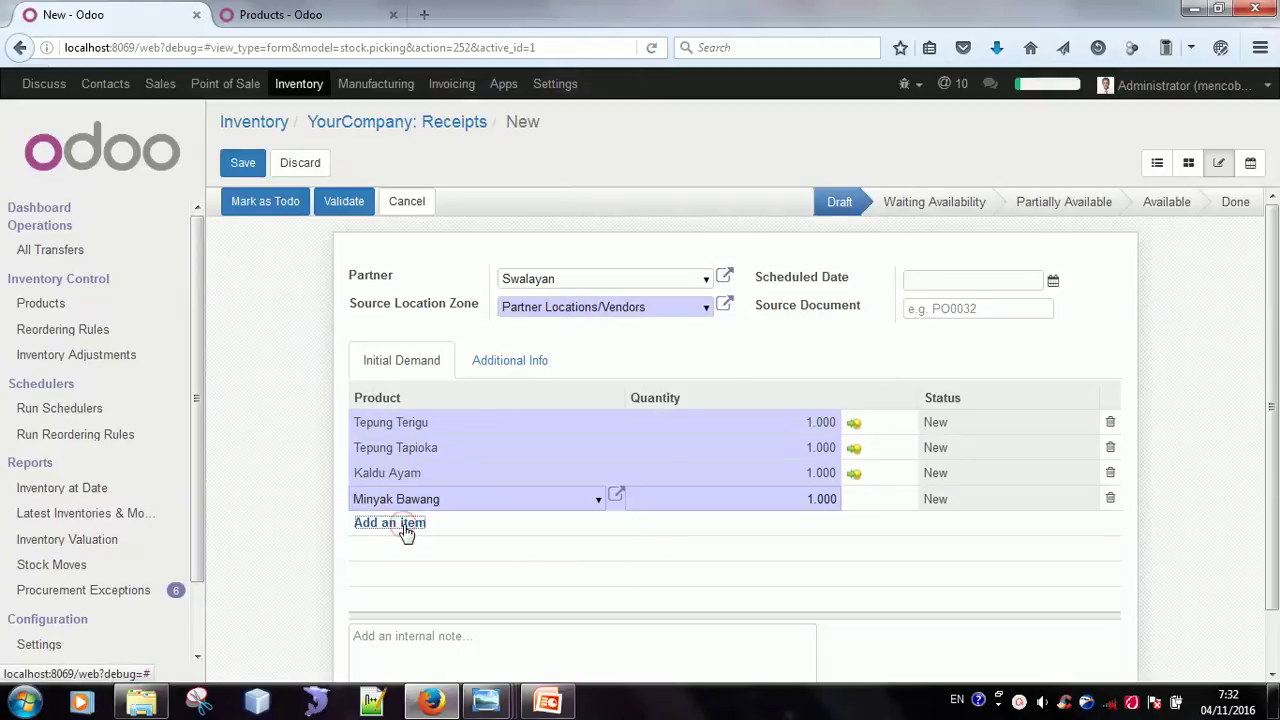
Check the noodle ingredients image and add Telur Ayam as the fifth product of the receipt
{"action": "left_click", "coordinate": [405, 527]}
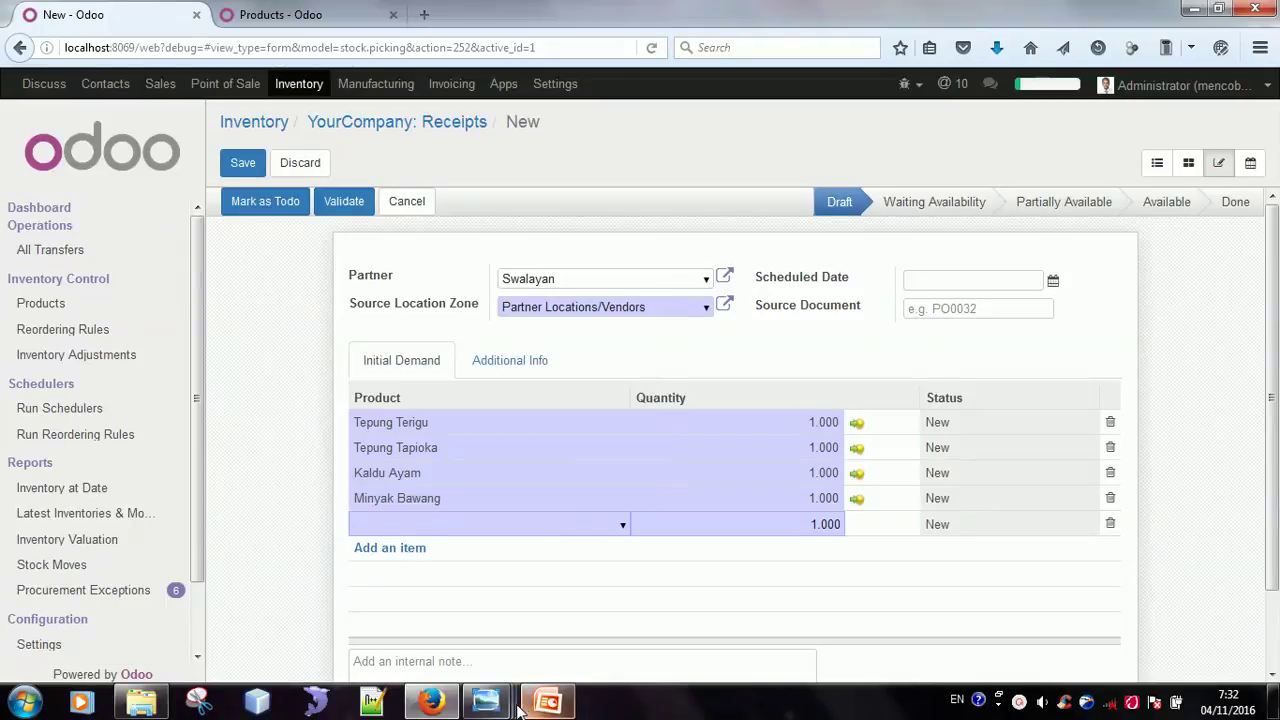
{"action": "mouse_move", "coordinate": [486, 702]}
{"action": "mouse_move", "coordinate": [288, 600]}
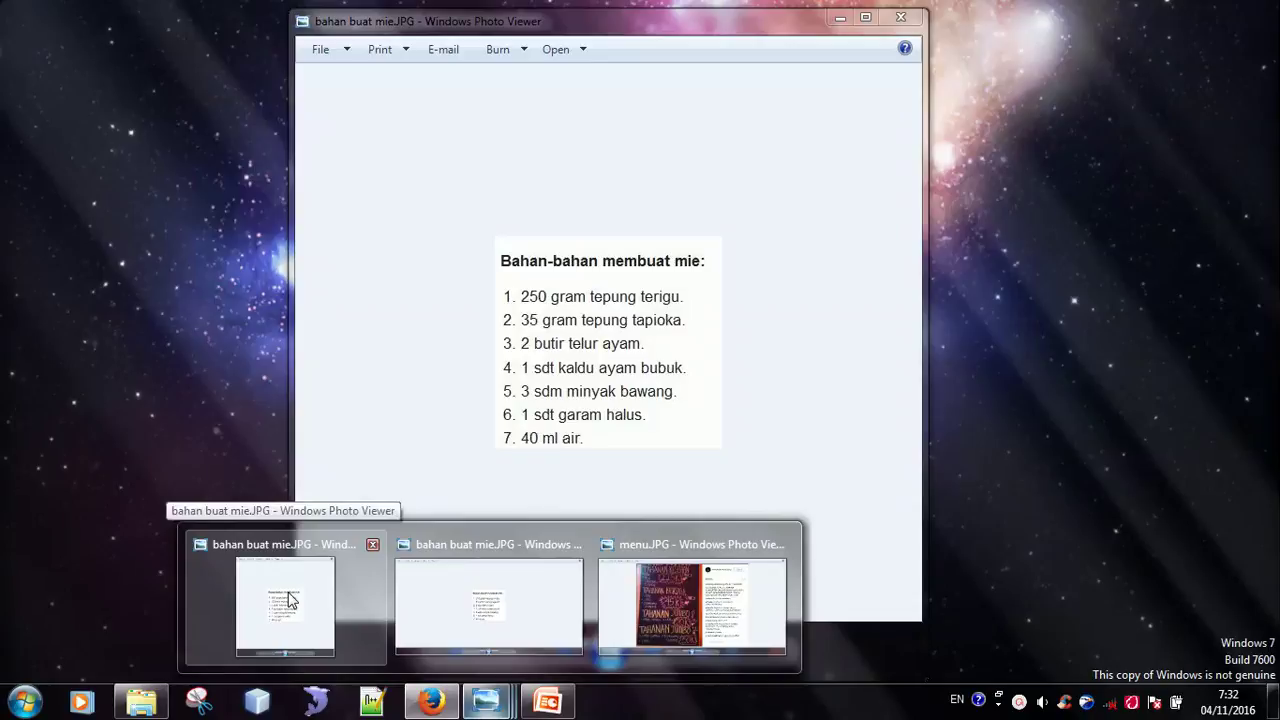
{"action": "type", "text": "telur"}
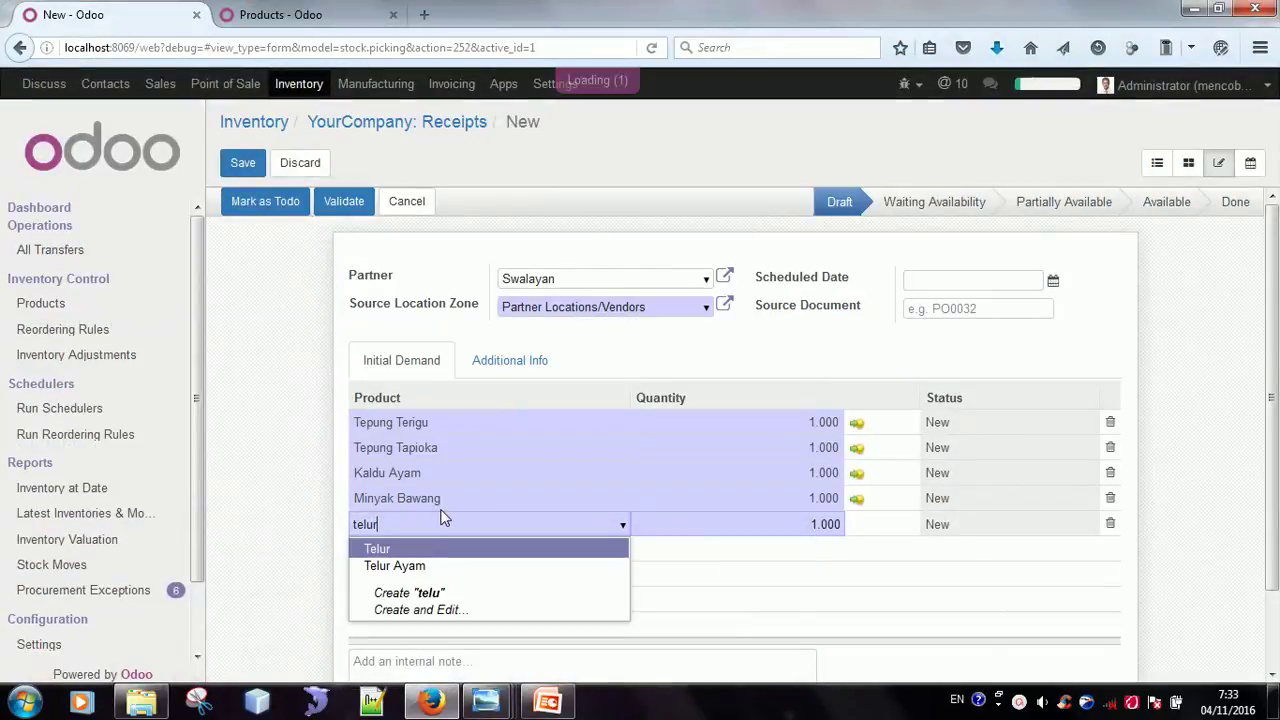
{"action": "left_click", "coordinate": [430, 573]}
Add Garam as the sixth product of the receipt and complete its line
{"action": "left_click", "coordinate": [409, 552]}
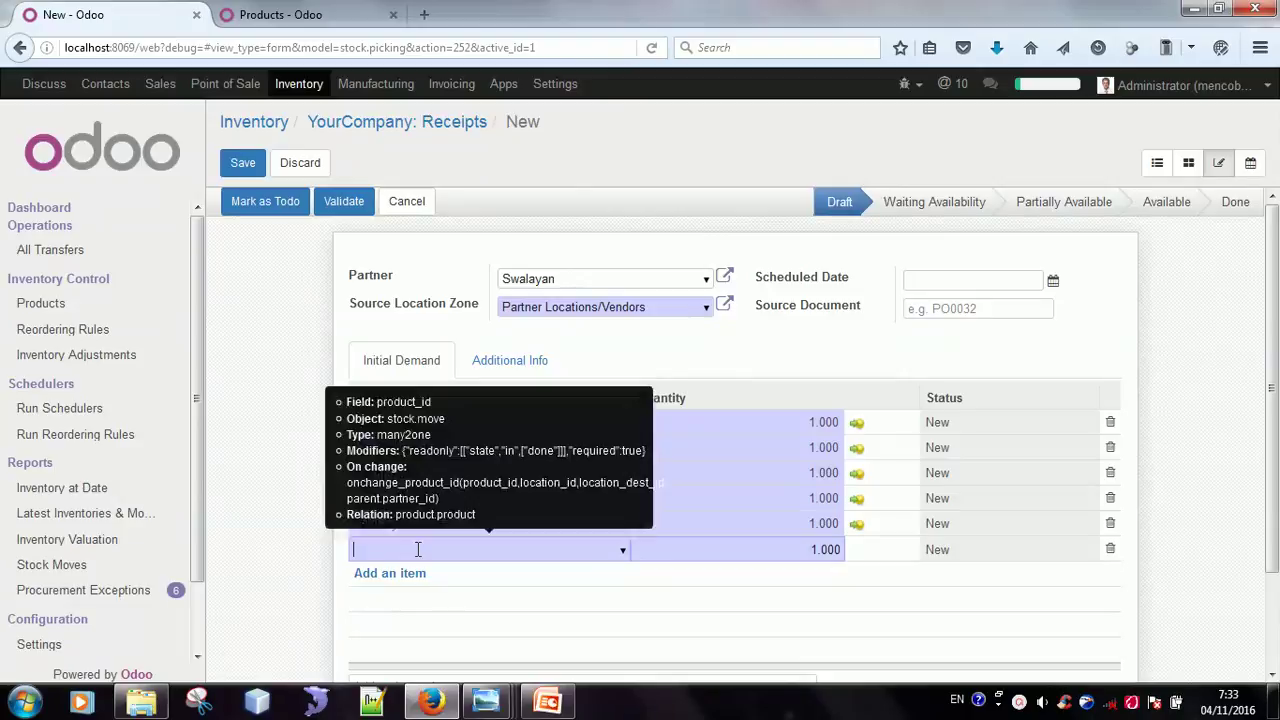
{"action": "type", "text": "ga"}
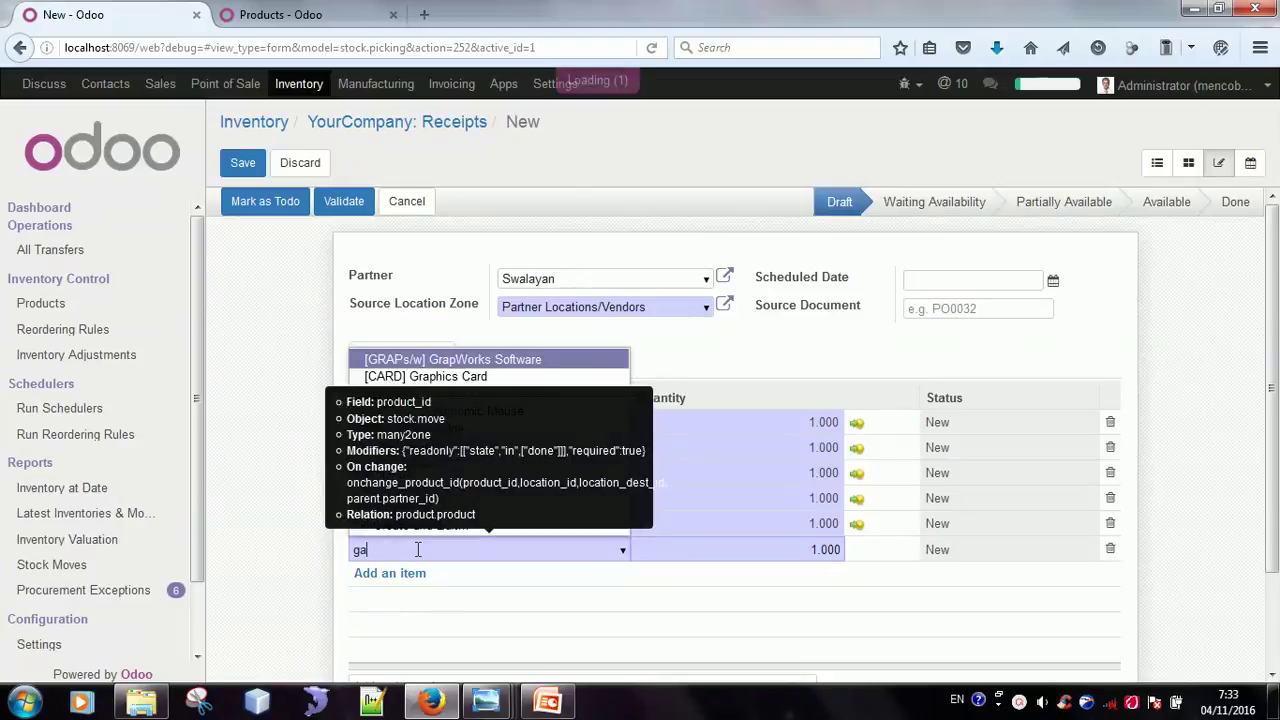
{"action": "type", "text": "ram"}
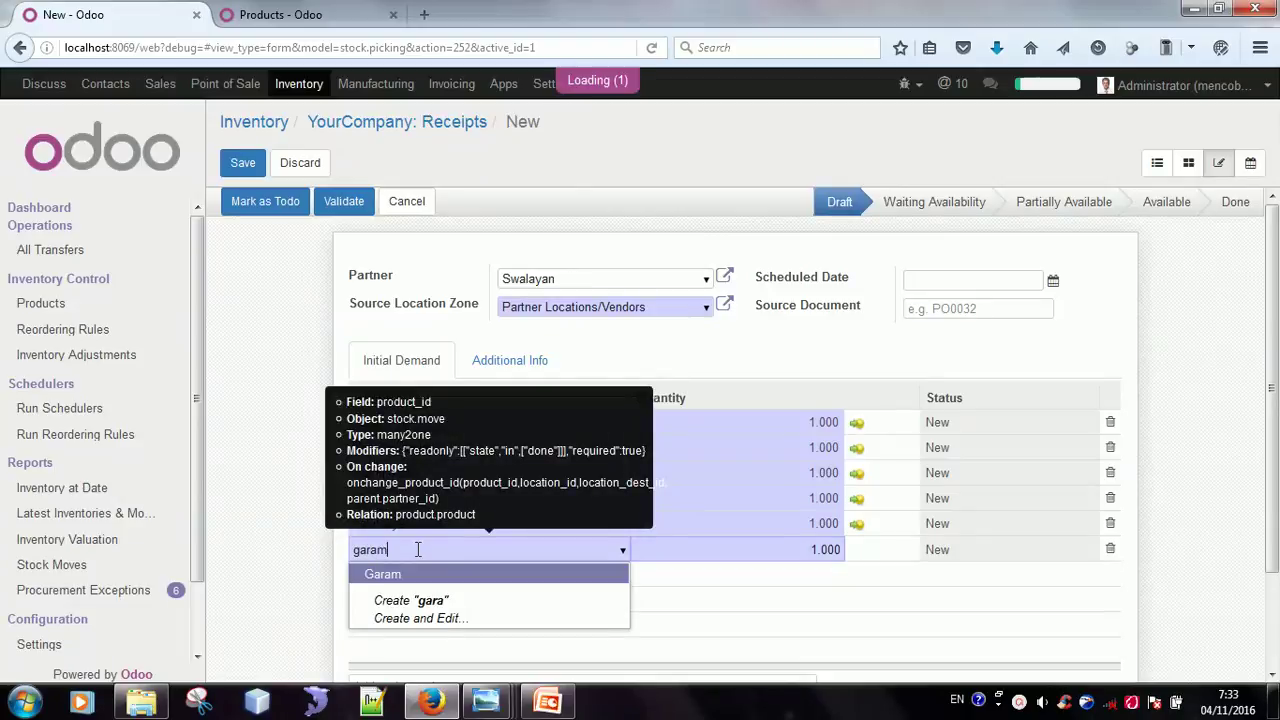
{"action": "left_click", "coordinate": [415, 575]}
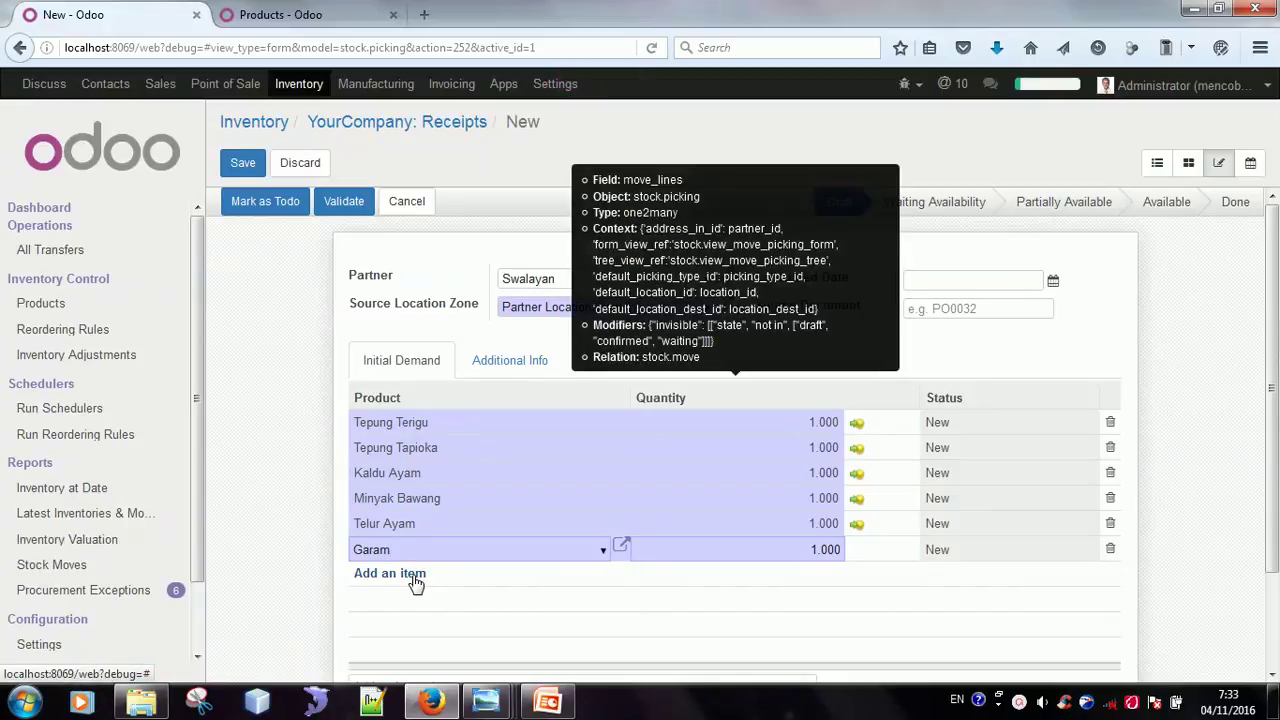
{"action": "left_click", "coordinate": [950, 622]}
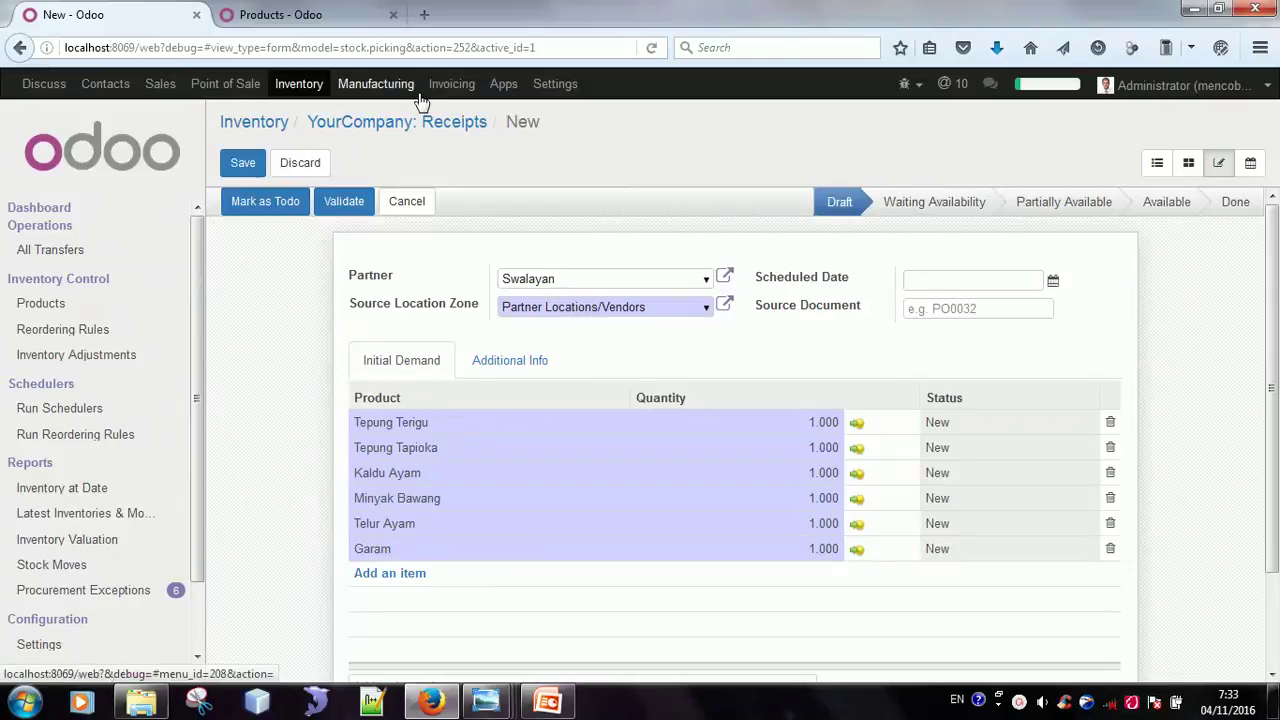
Mark the Swalayan receipt as to do, validate it with an immediate transfer of all quantities and save it
{"action": "left_click", "coordinate": [268, 204]}
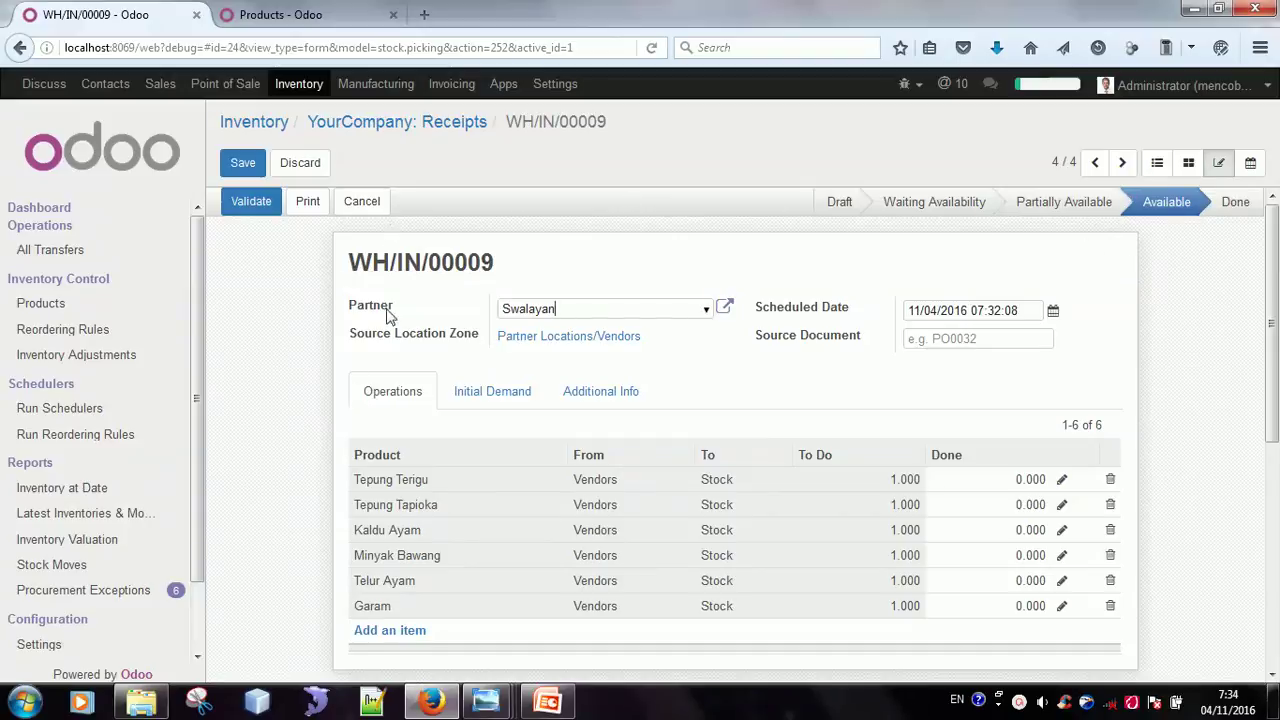
{"action": "left_click", "coordinate": [265, 207]}
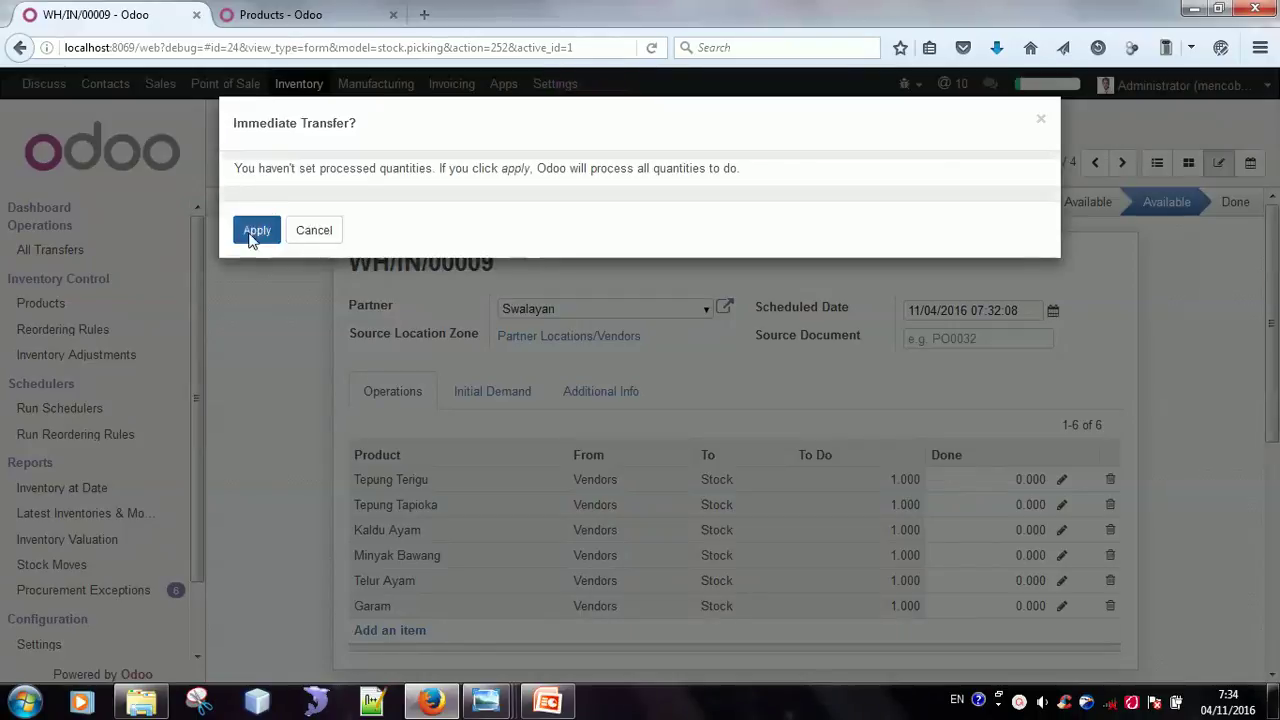
{"action": "left_click", "coordinate": [255, 232]}
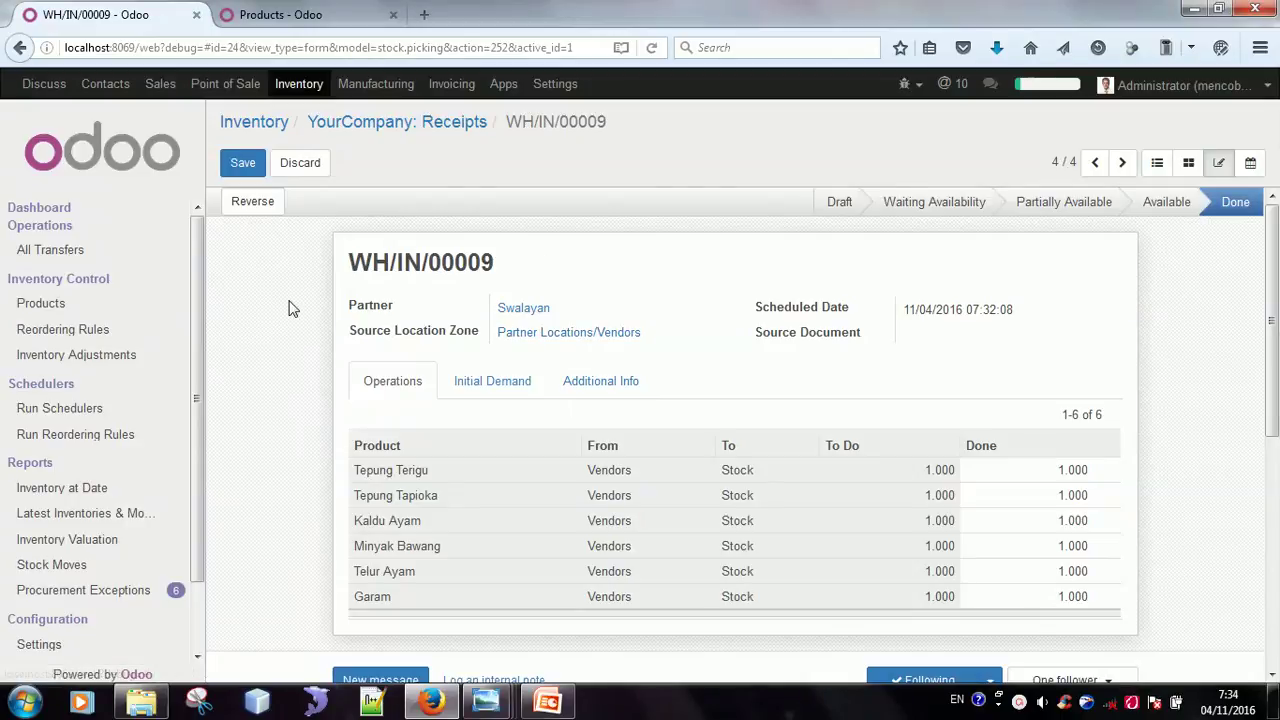
{"action": "left_click", "coordinate": [245, 170]}
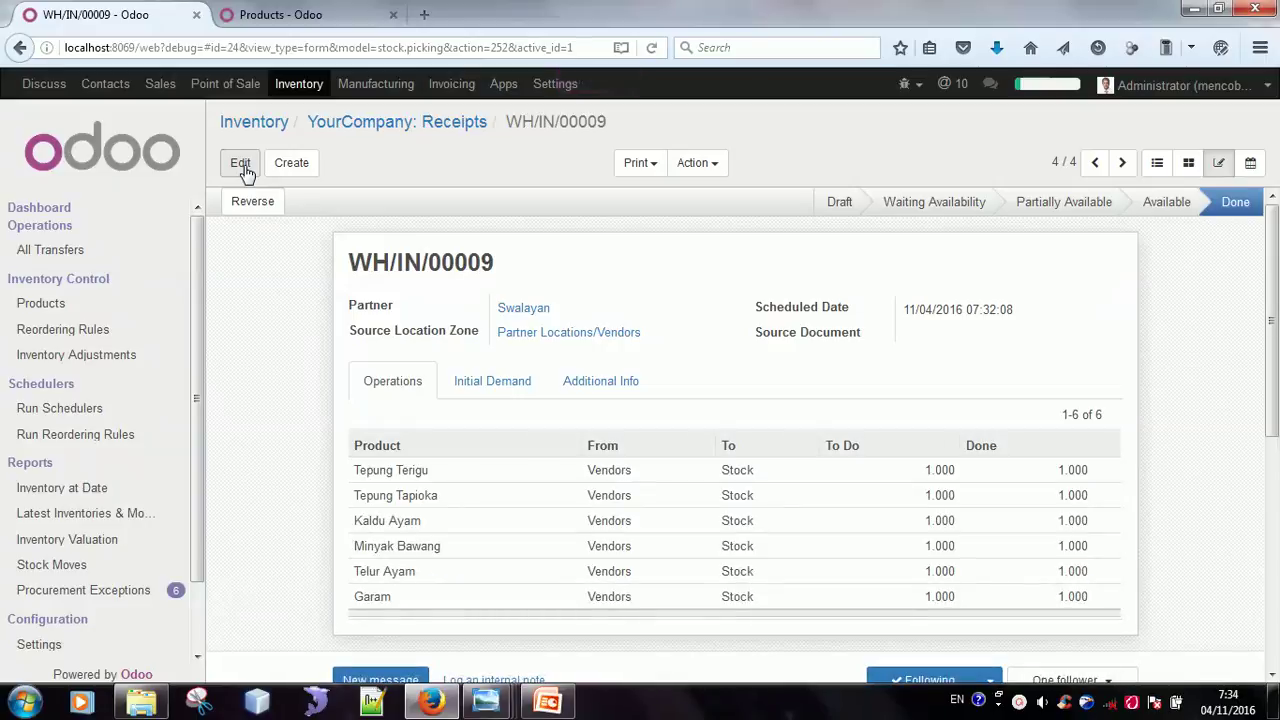
Open the Membuat Adonan Mie manufacturing order, confirm its production and review the products to consume
{"action": "left_click", "coordinate": [376, 86]}
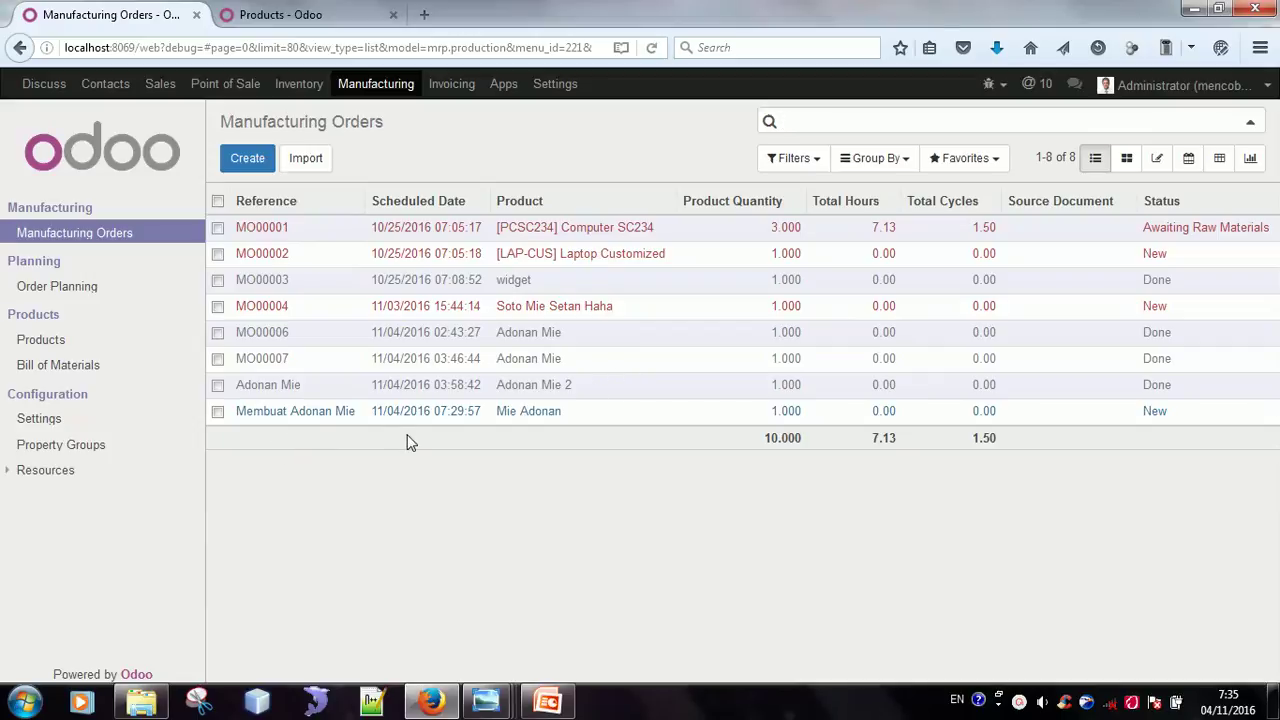
{"action": "left_click", "coordinate": [505, 422]}
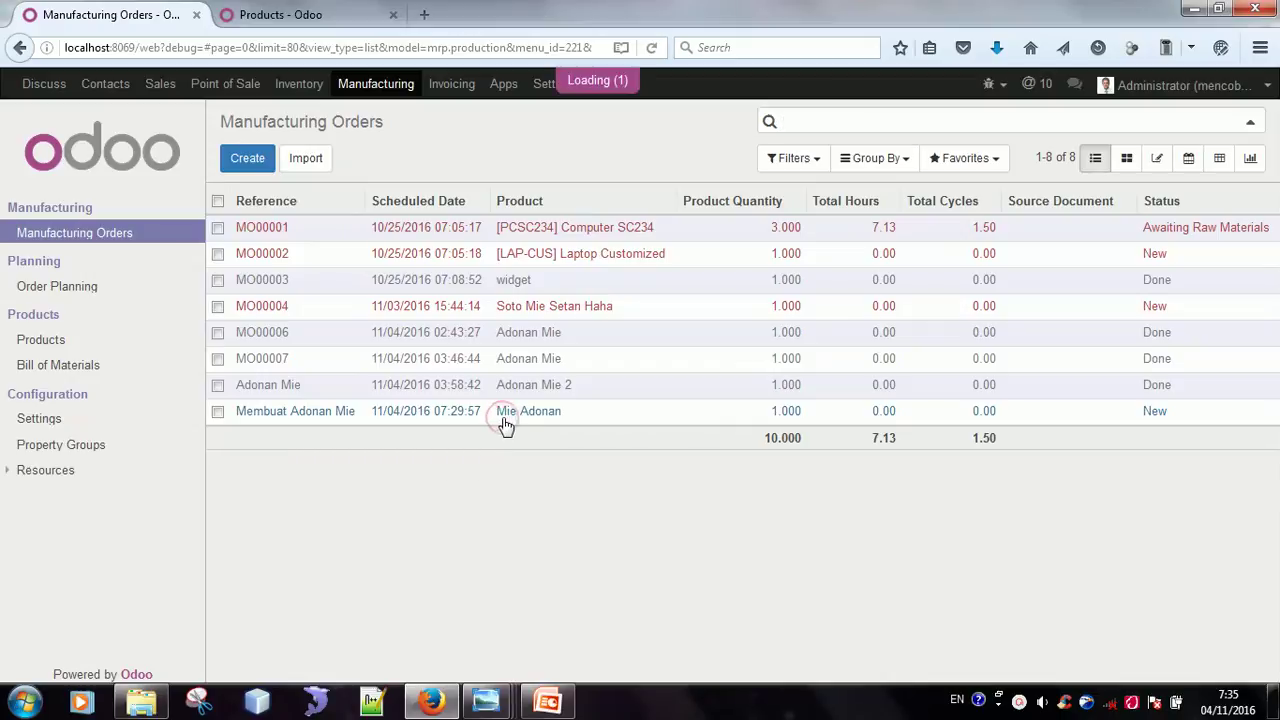
{"action": "left_click", "coordinate": [505, 424]}
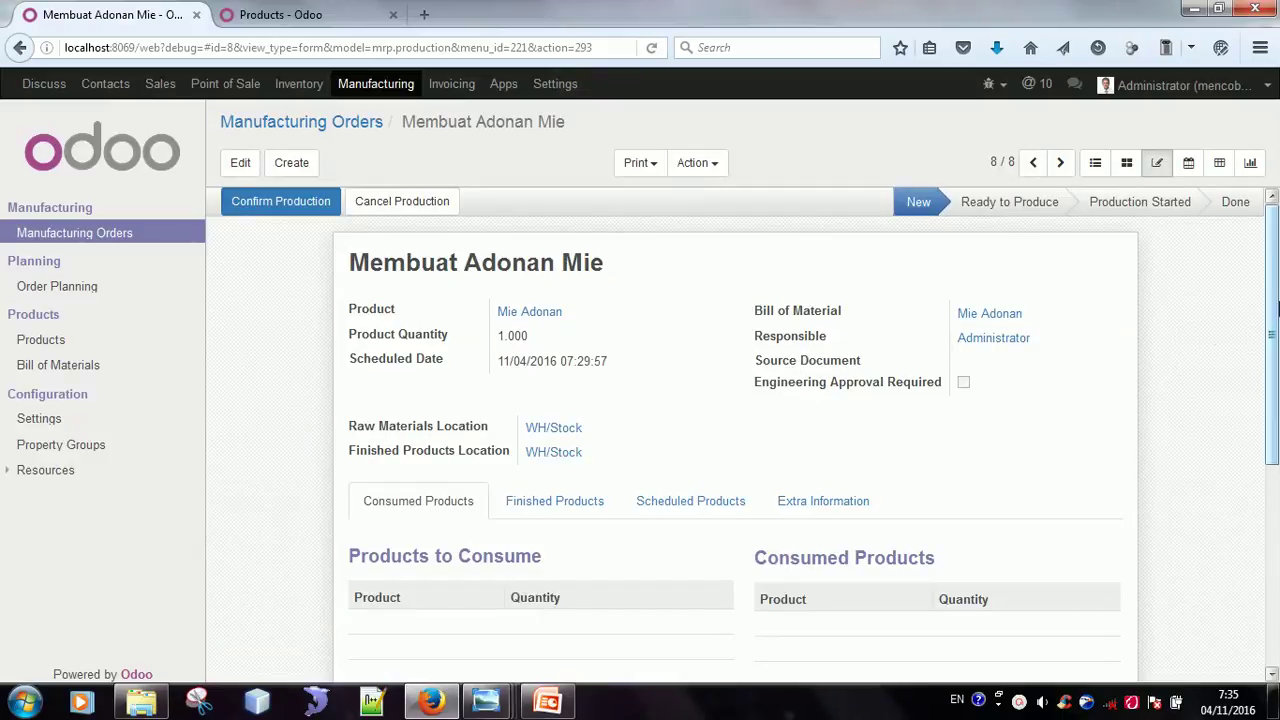
{"action": "scroll", "coordinate": [1276, 398], "scroll_direction": "down", "scroll_amount": 3}
{"action": "scroll", "coordinate": [1276, 398], "scroll_direction": "up", "scroll_amount": 3}
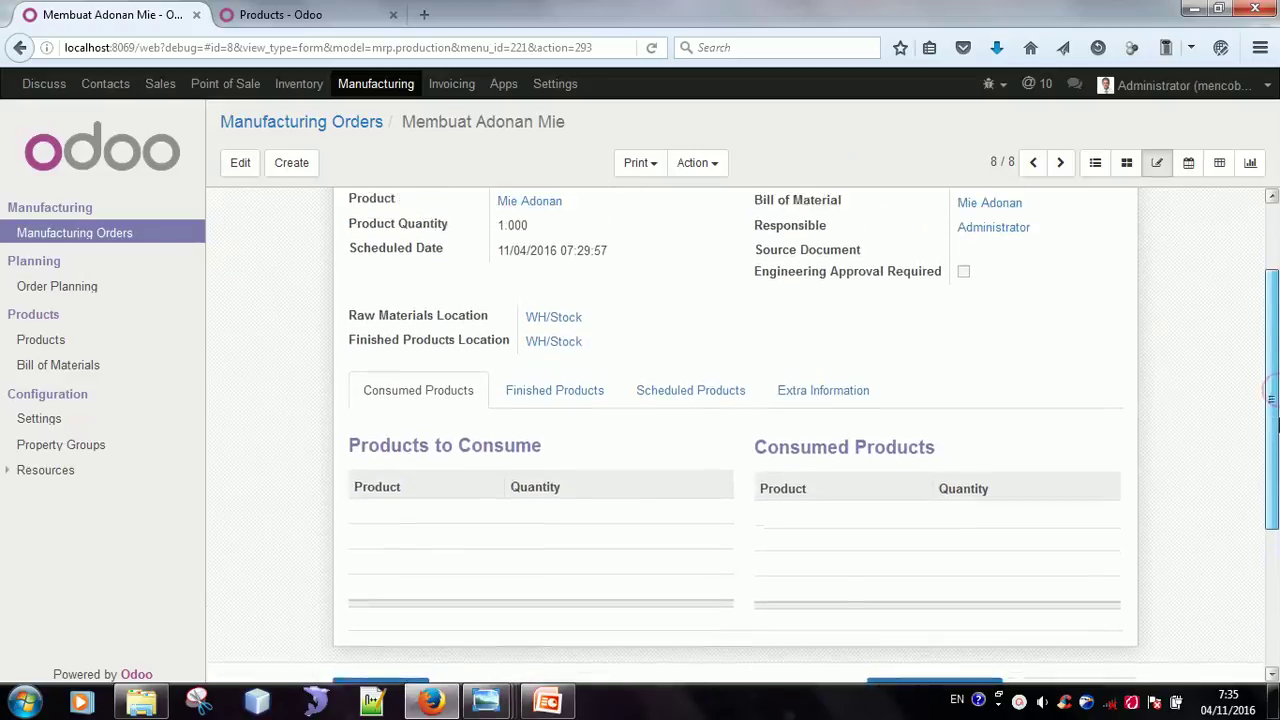
{"action": "left_click", "coordinate": [288, 207]}
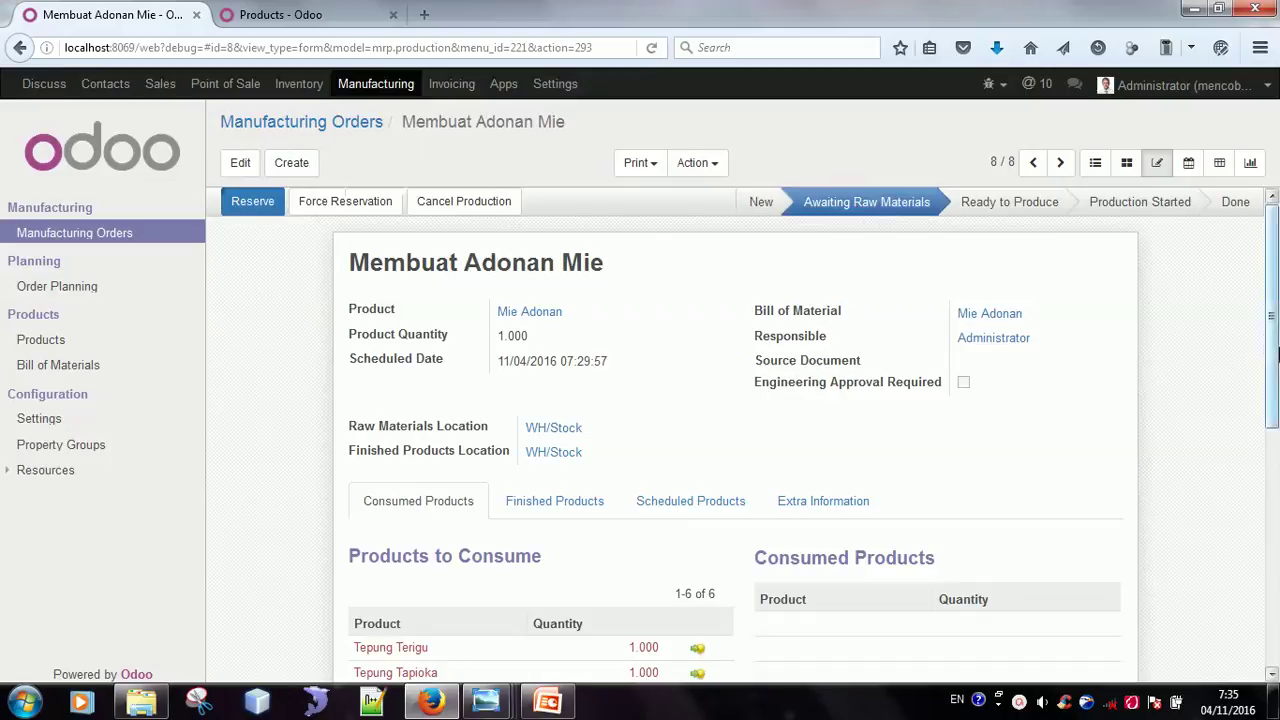
{"action": "scroll", "coordinate": [684, 462], "scroll_direction": "down", "scroll_amount": 5}
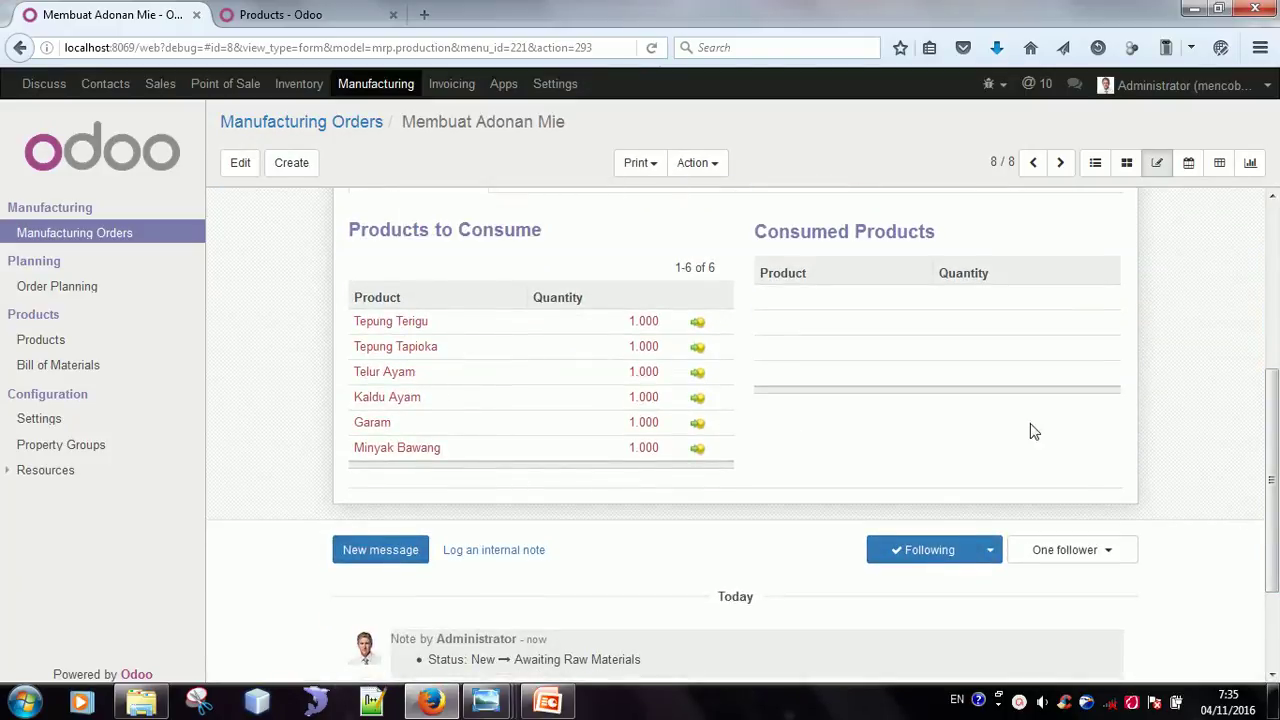
{"action": "left_click_drag", "start_coordinate": [1272, 440], "coordinate": [1275, 240]}
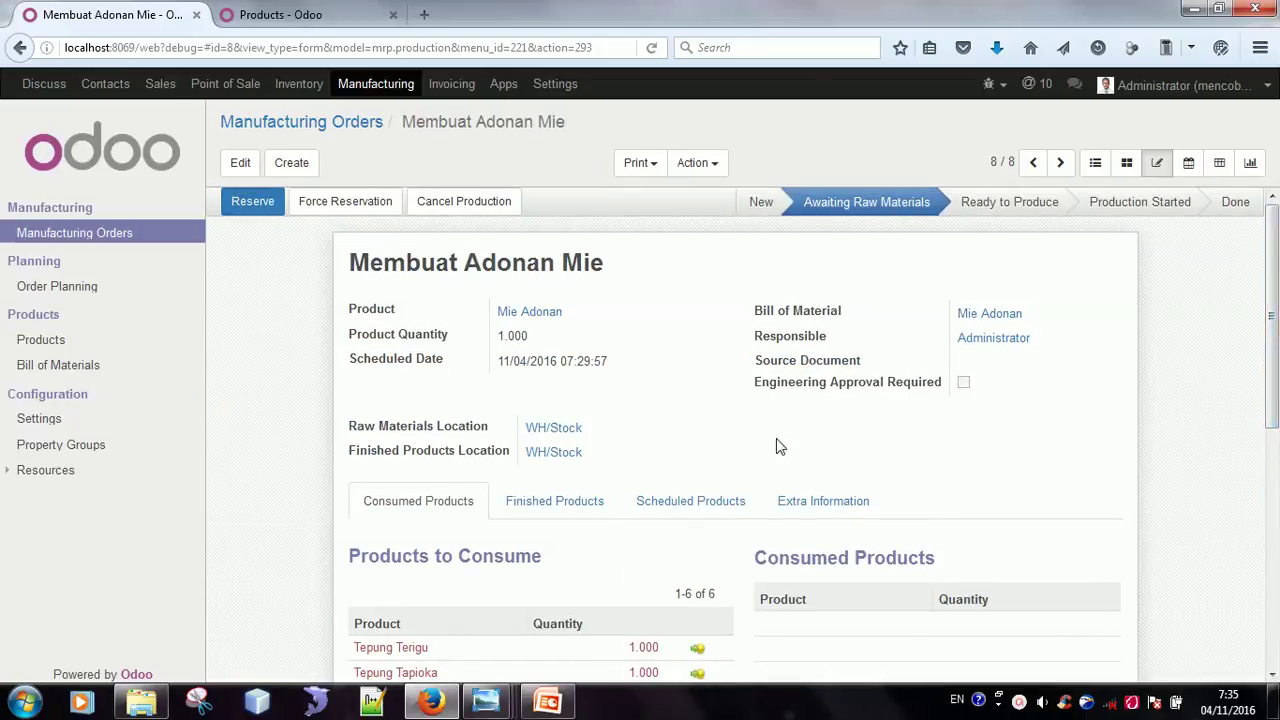
Reserve the raw materials for the Membuat Adonan Mie order and check its products to consume
{"action": "left_click", "coordinate": [254, 204]}
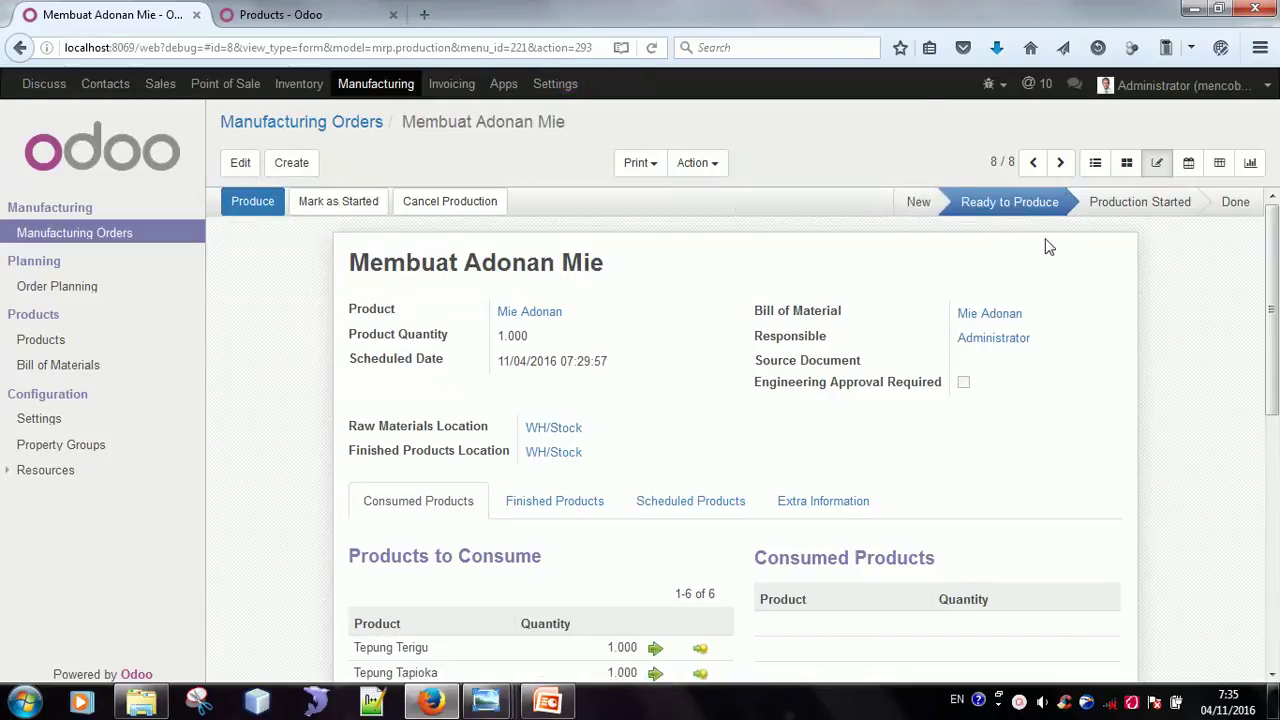
{"action": "left_click_drag", "start_coordinate": [1272, 324], "coordinate": [1272, 420]}
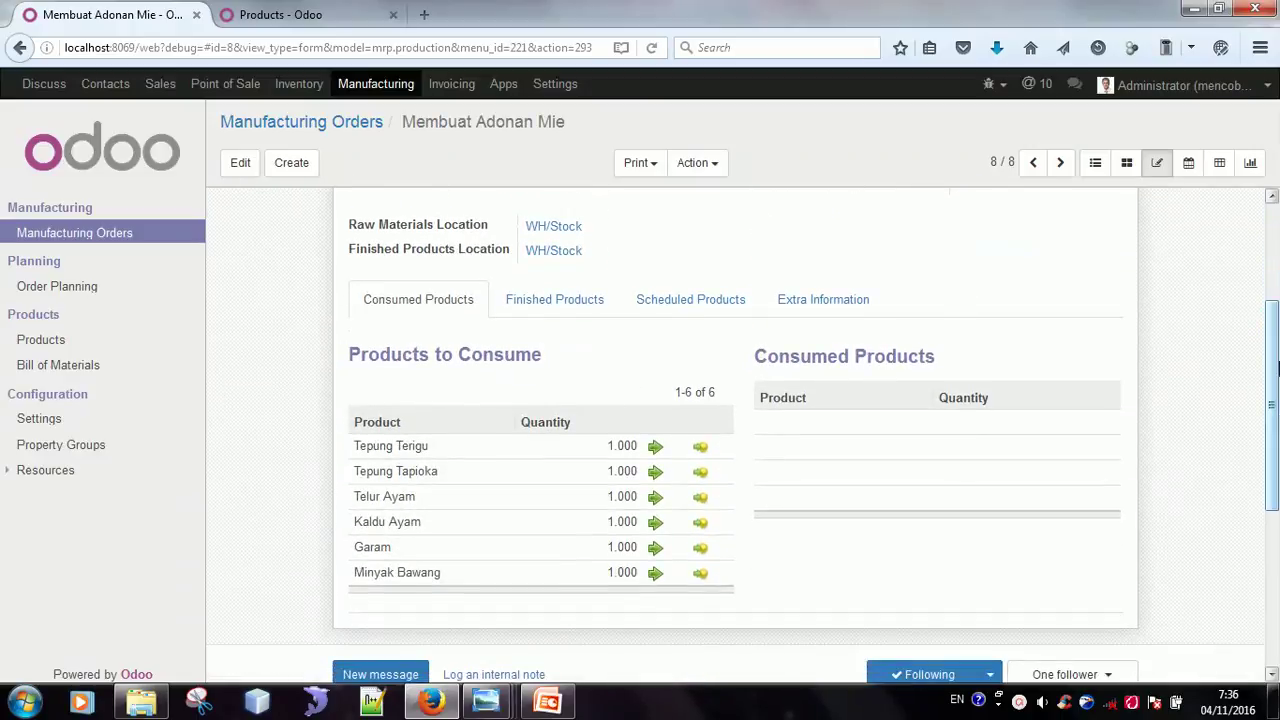
{"action": "left_click_drag", "start_coordinate": [1273, 362], "coordinate": [1275, 355]}
{"action": "scroll", "coordinate": [1272, 360], "scroll_direction": "up", "scroll_amount": 4}
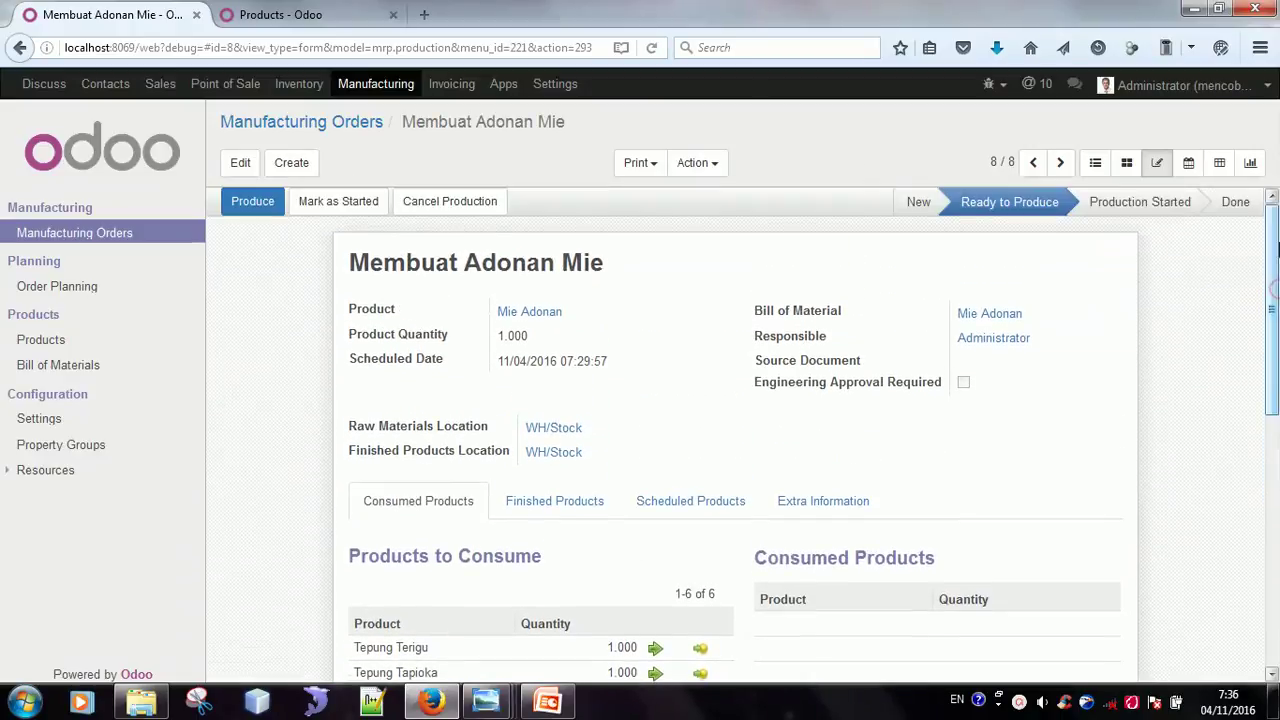
Produce 1.000 Mie Adonan in Consume & Produce mode and check the order's status and consumed products
{"action": "left_click", "coordinate": [252, 204]}
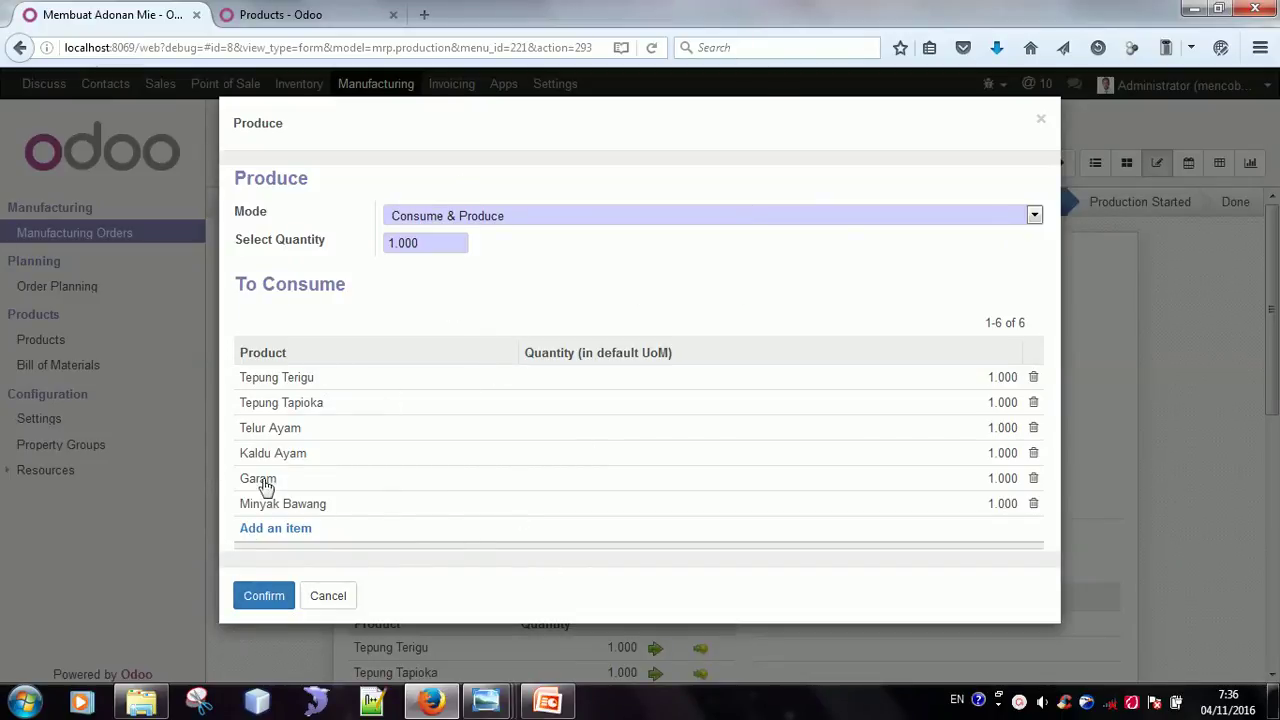
{"action": "left_click", "coordinate": [266, 597]}
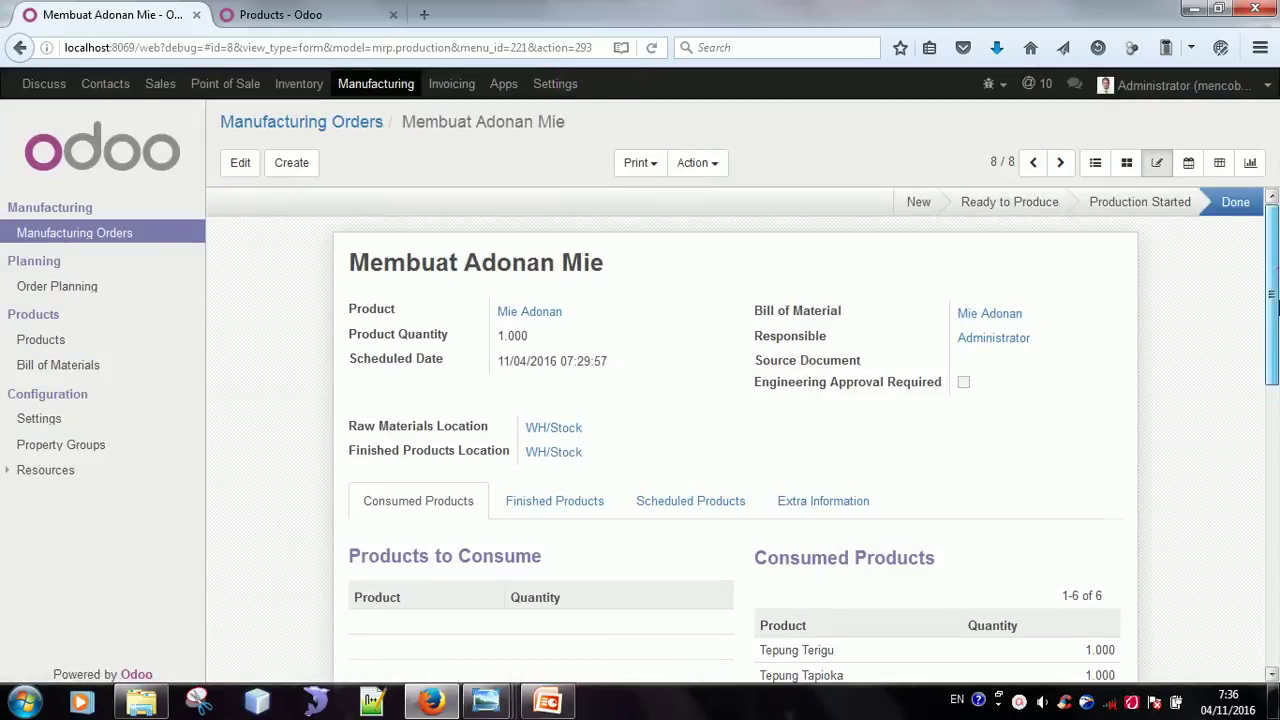
{"action": "left_click_drag", "start_coordinate": [1274, 345], "coordinate": [1273, 422]}
{"action": "left_click_drag", "start_coordinate": [1271, 320], "coordinate": [1271, 290]}
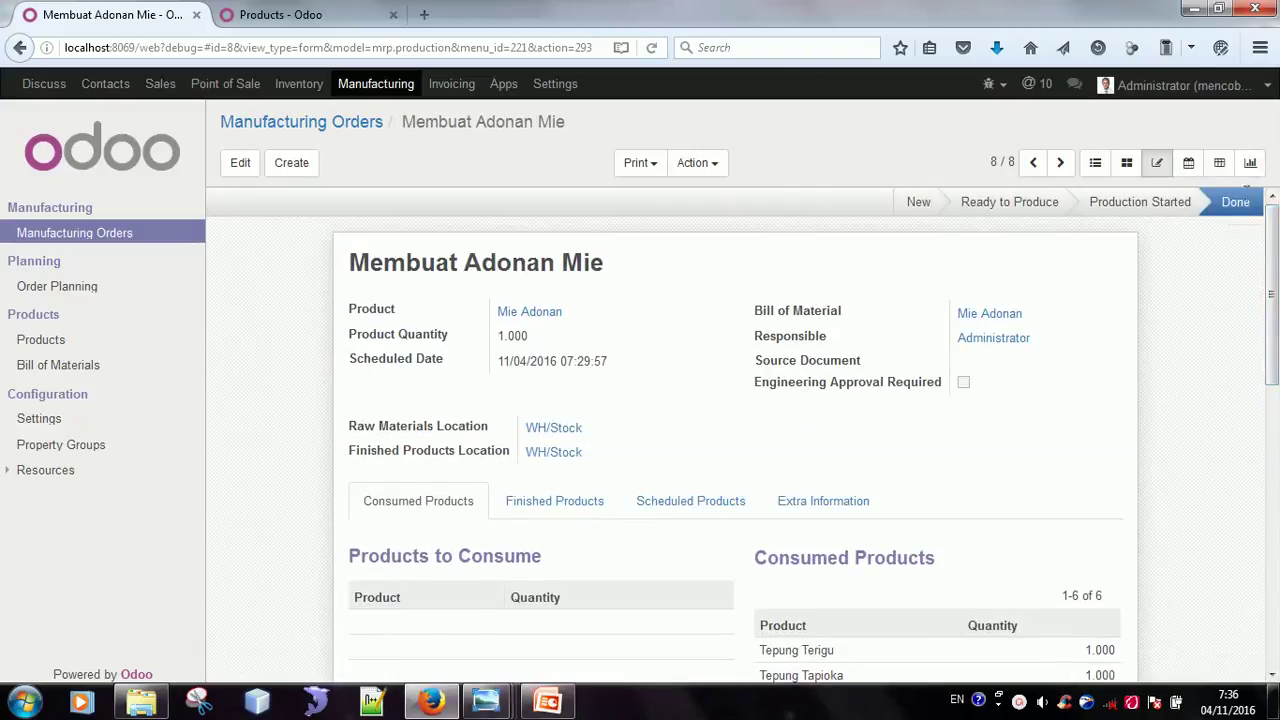
{"action": "mouse_move", "coordinate": [1220, 203]}
{"action": "mouse_move", "coordinate": [1274, 300]}
{"action": "left_mouse_down"}
{"action": "mouse_move", "coordinate": [1275, 481]}
{"action": "mouse_move", "coordinate": [1275, 291]}
{"action": "left_mouse_up"}
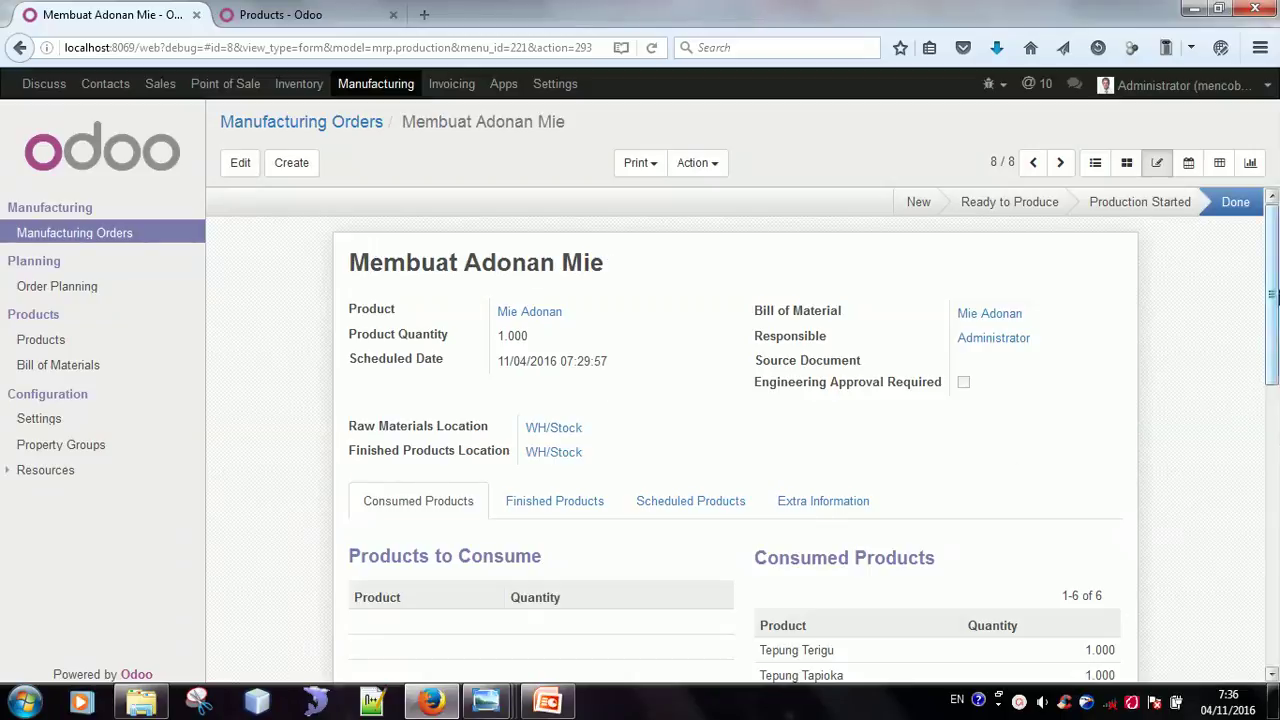
{"action": "left_click_drag", "start_coordinate": [1275, 260], "coordinate": [1275, 348]}
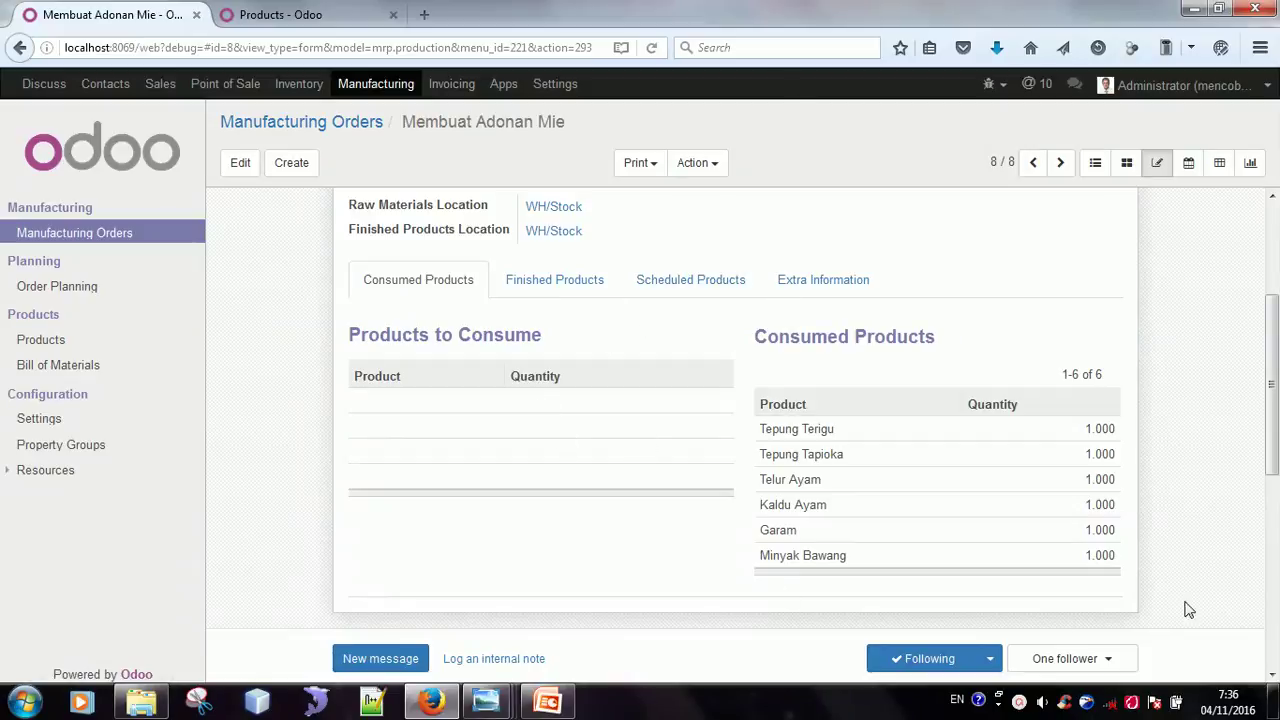
{"action": "left_click_drag", "start_coordinate": [1272, 418], "coordinate": [1274, 318]}
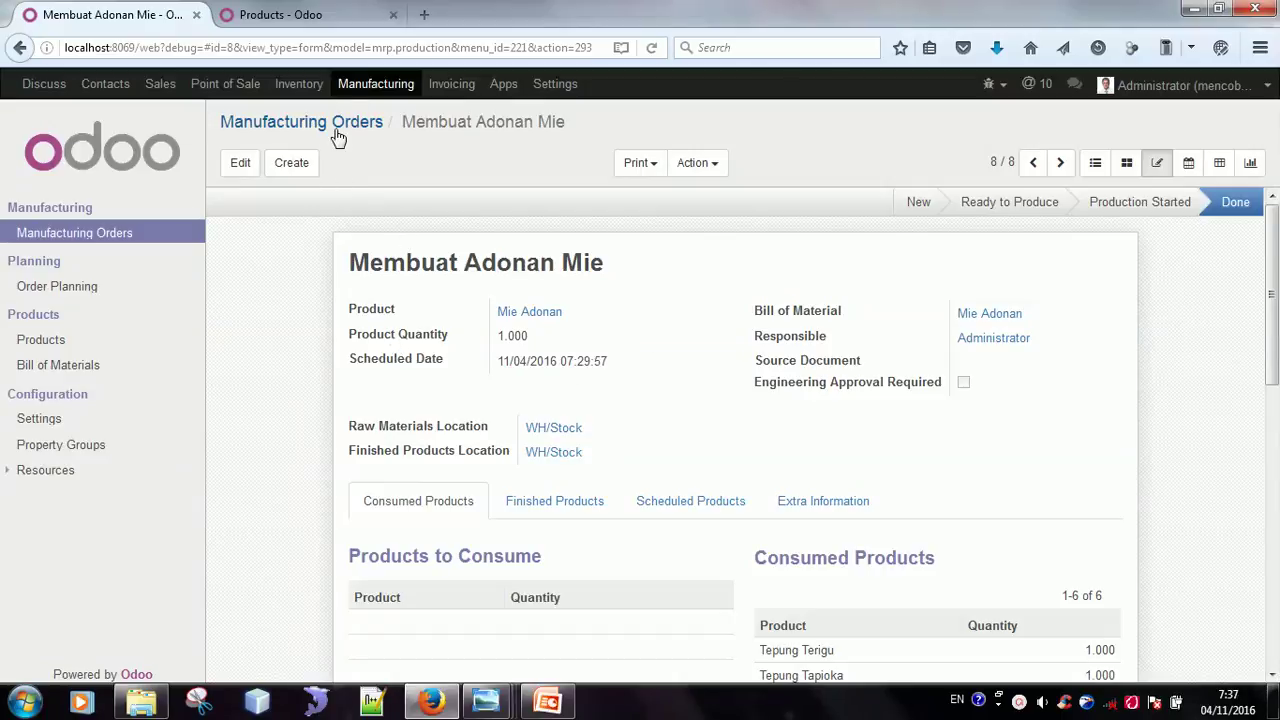
View the Point of Sale module's details in the app list and examine the Point of Sale configuration settings
{"action": "left_click", "coordinate": [503, 87]}
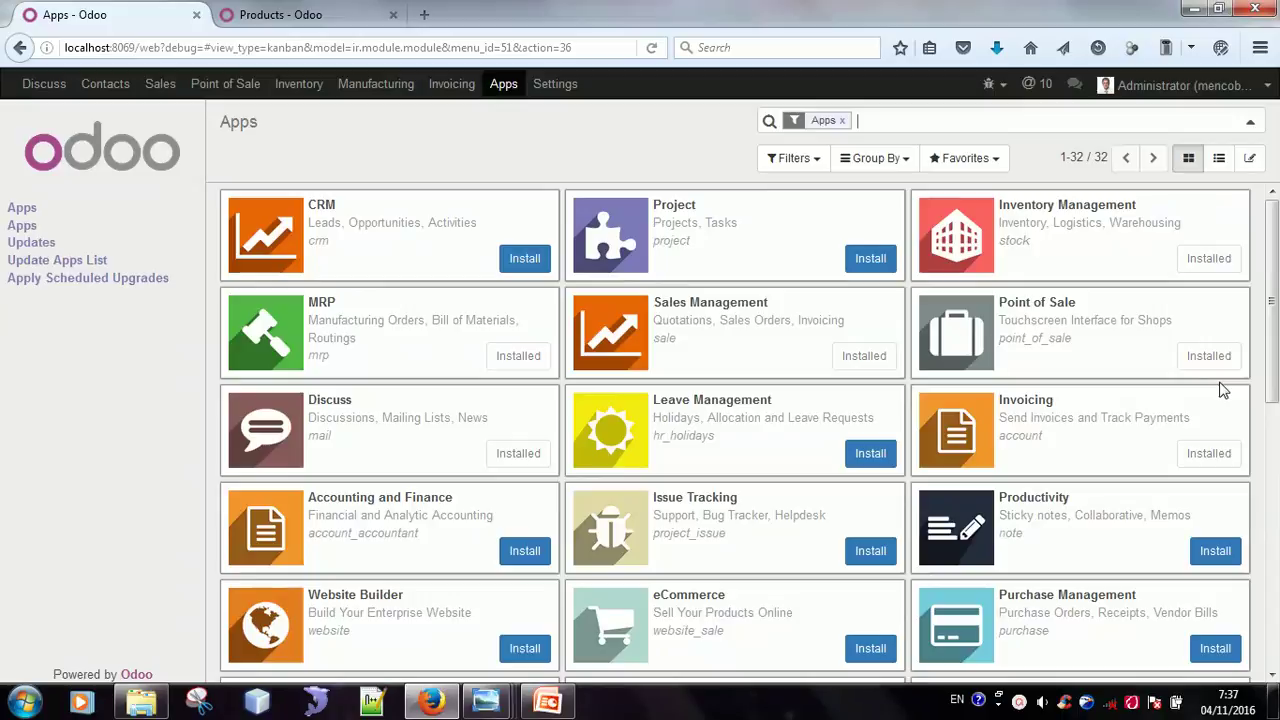
{"action": "left_click", "coordinate": [995, 316]}
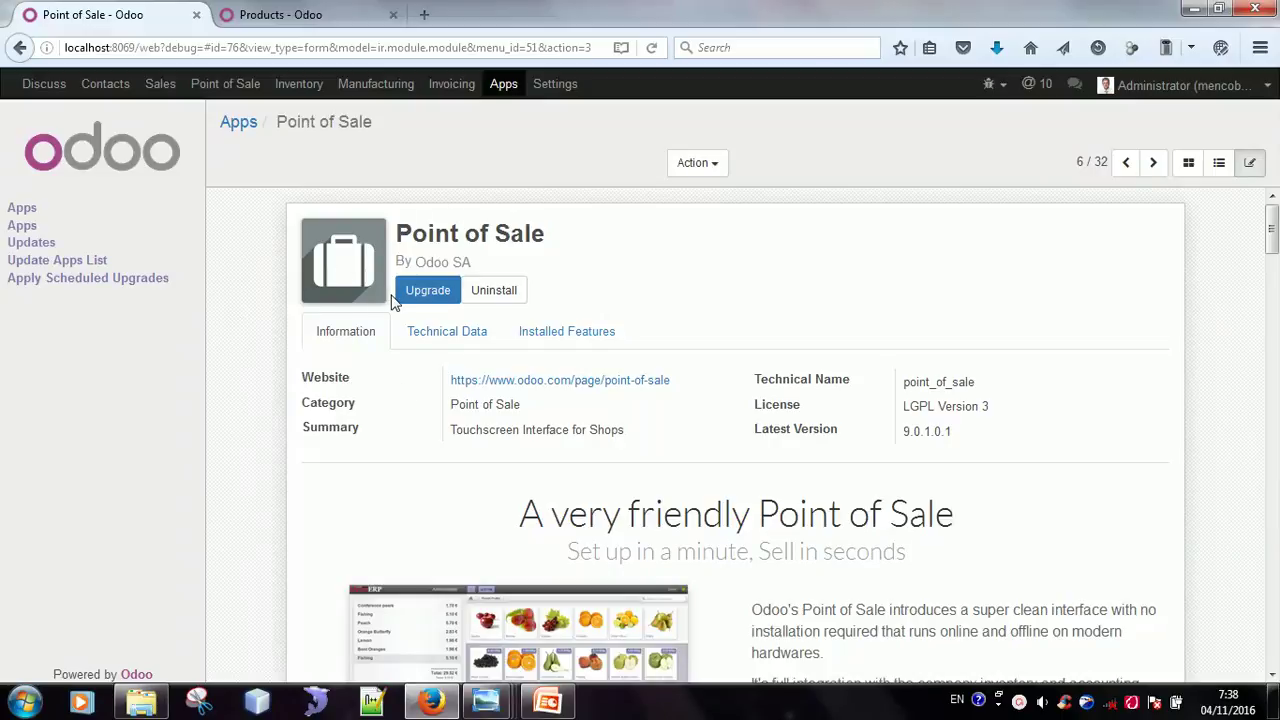
{"action": "left_click", "coordinate": [224, 96]}
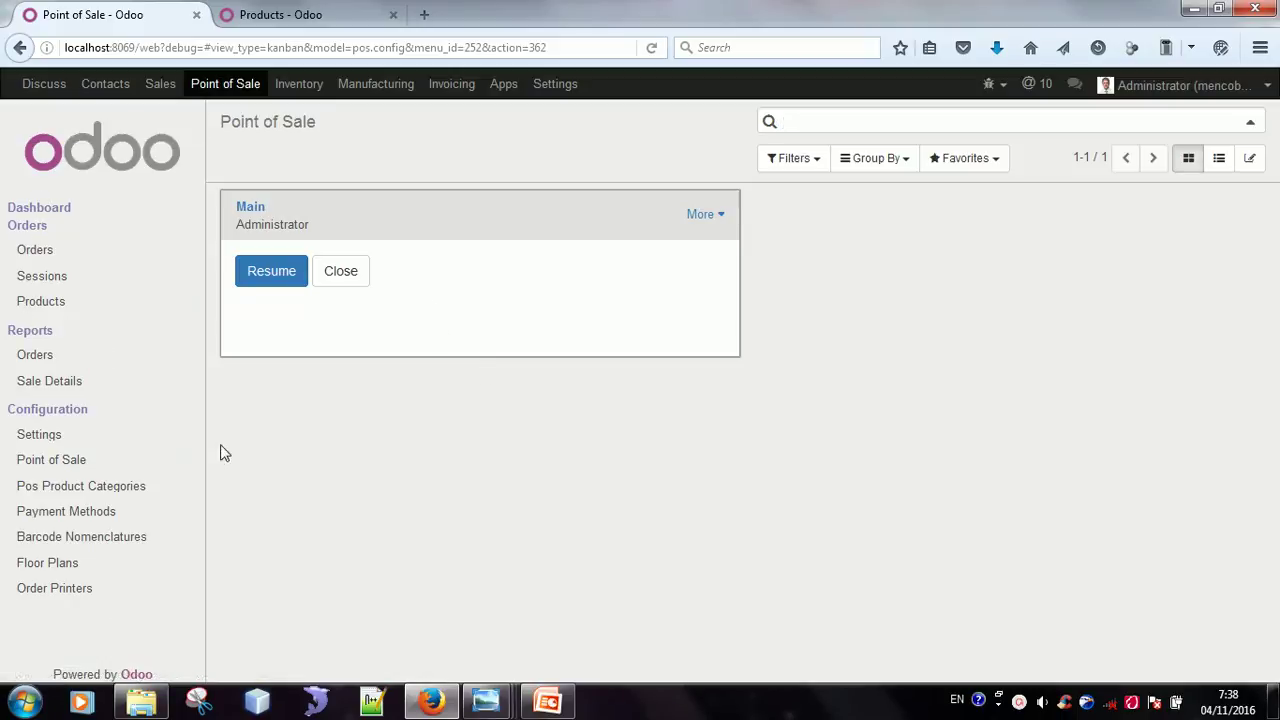
{"action": "left_click", "coordinate": [39, 435]}
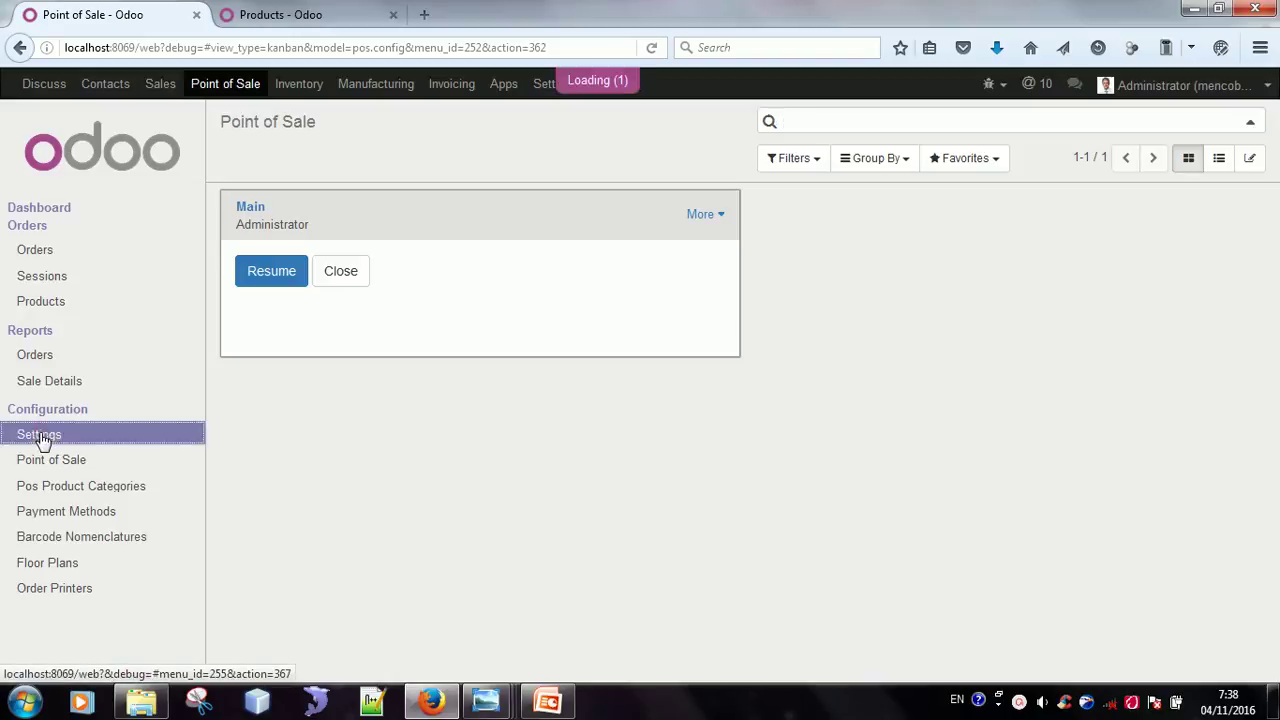
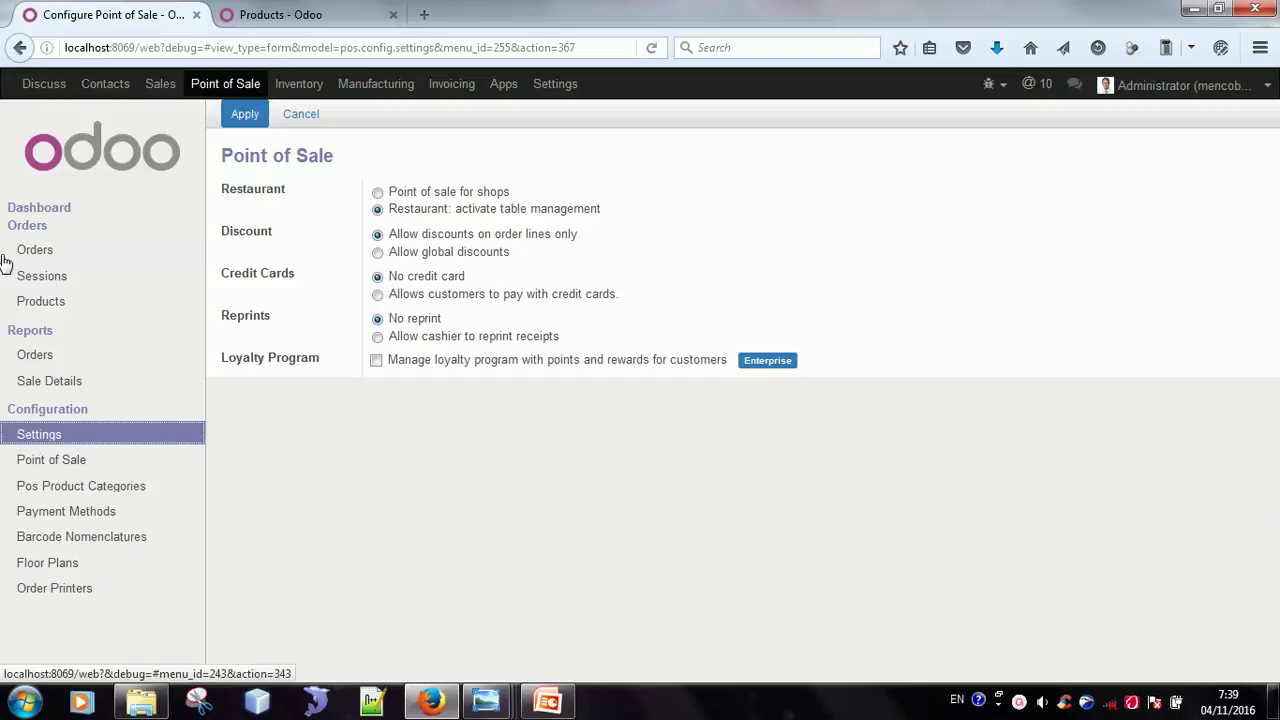
Resume the Main point of sale session from the dashboard and close the debug window on the floor plan
{"action": "left_click", "coordinate": [66, 212]}
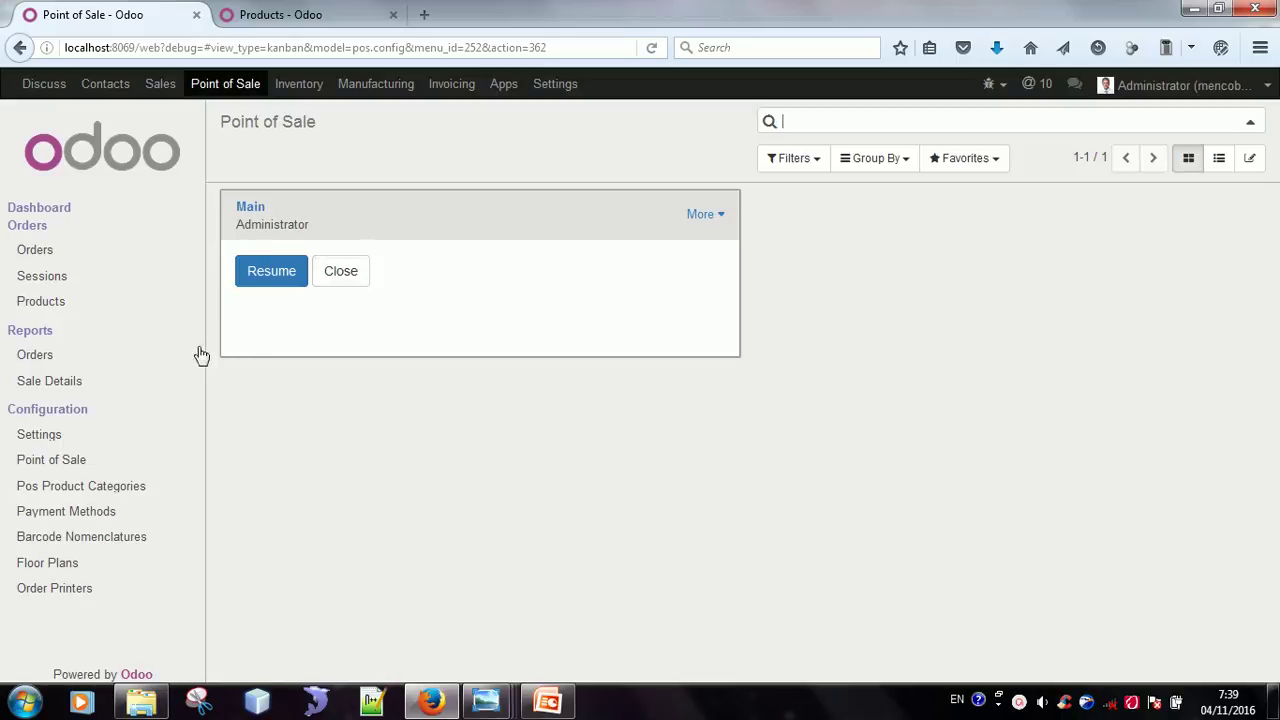
{"action": "left_click", "coordinate": [254, 268]}
{"action": "left_click", "coordinate": [265, 276]}
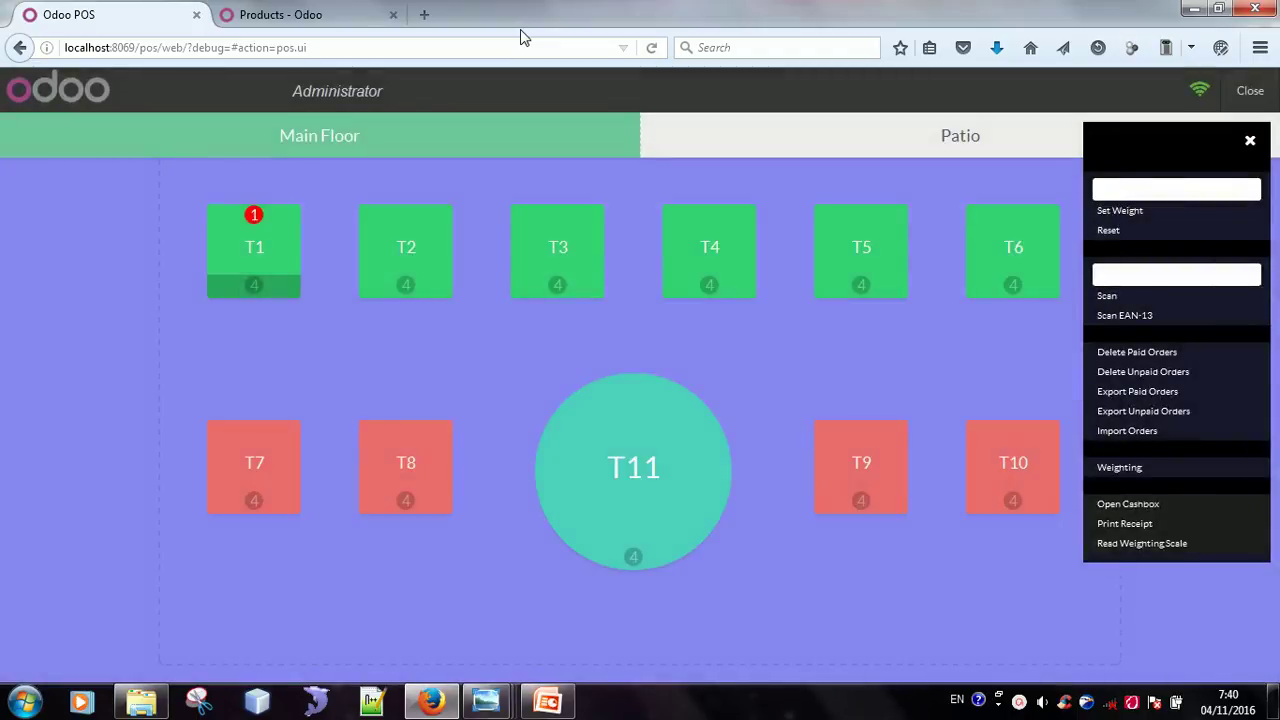
{"action": "left_click", "coordinate": [1250, 144]}
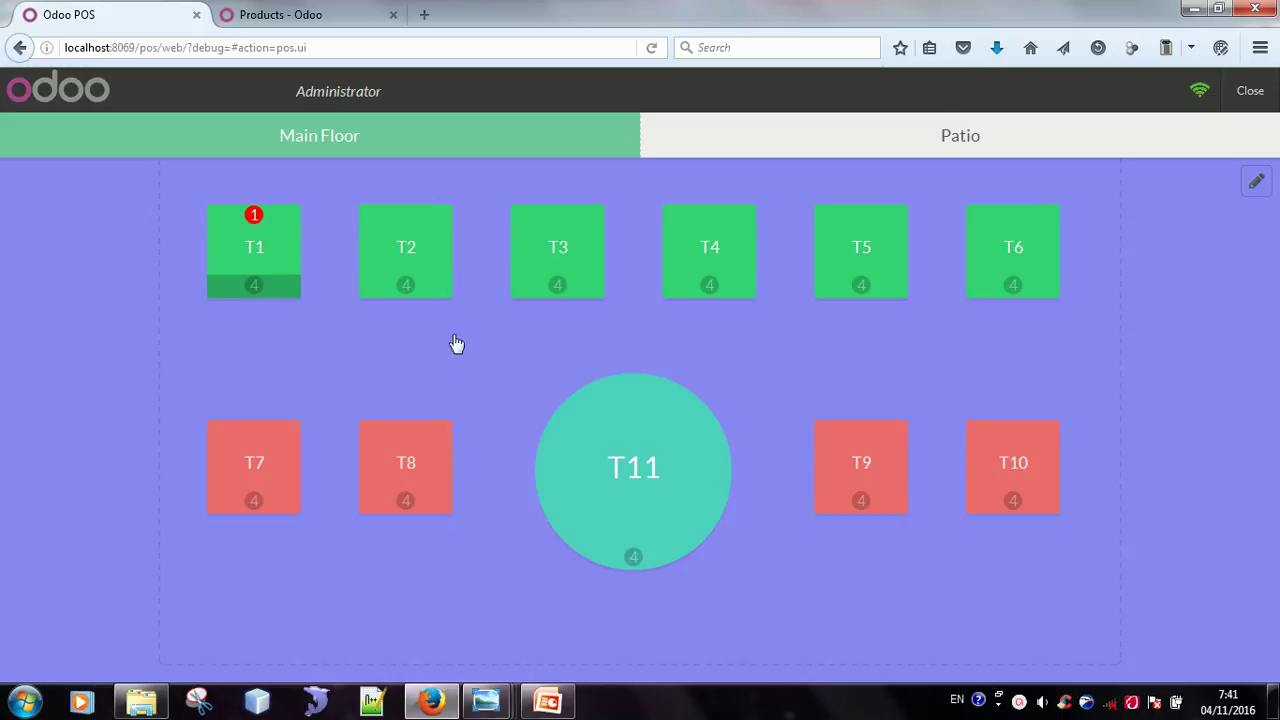
Look at the order screen of table T11 and compare the Main Floor and Patio table layouts
{"action": "left_click", "coordinate": [645, 475]}
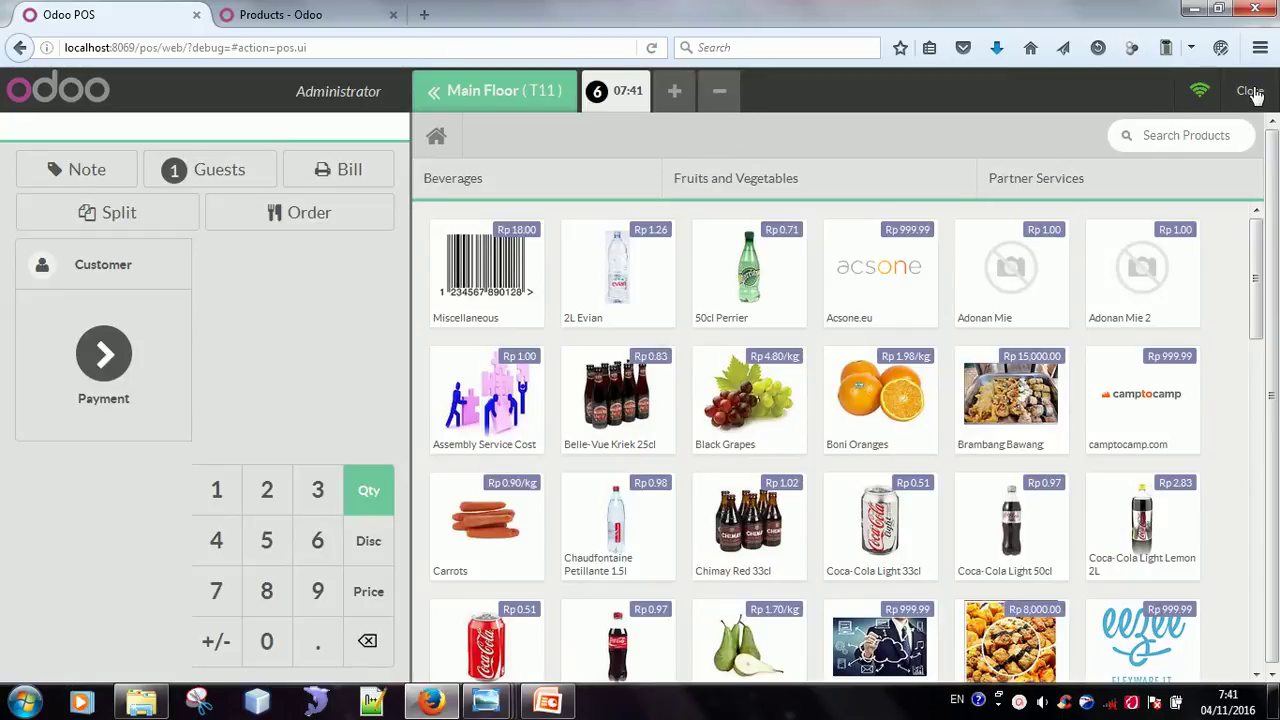
{"action": "left_click", "coordinate": [518, 92]}
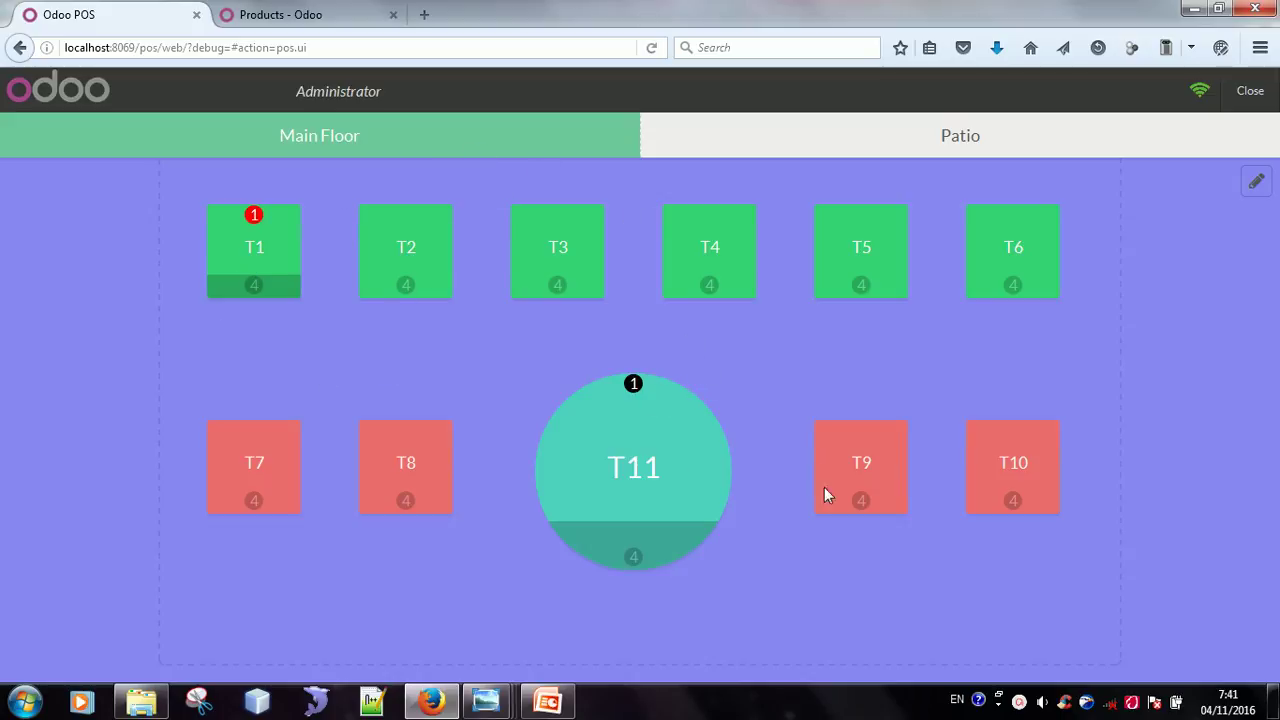
{"action": "left_click", "coordinate": [904, 139]}
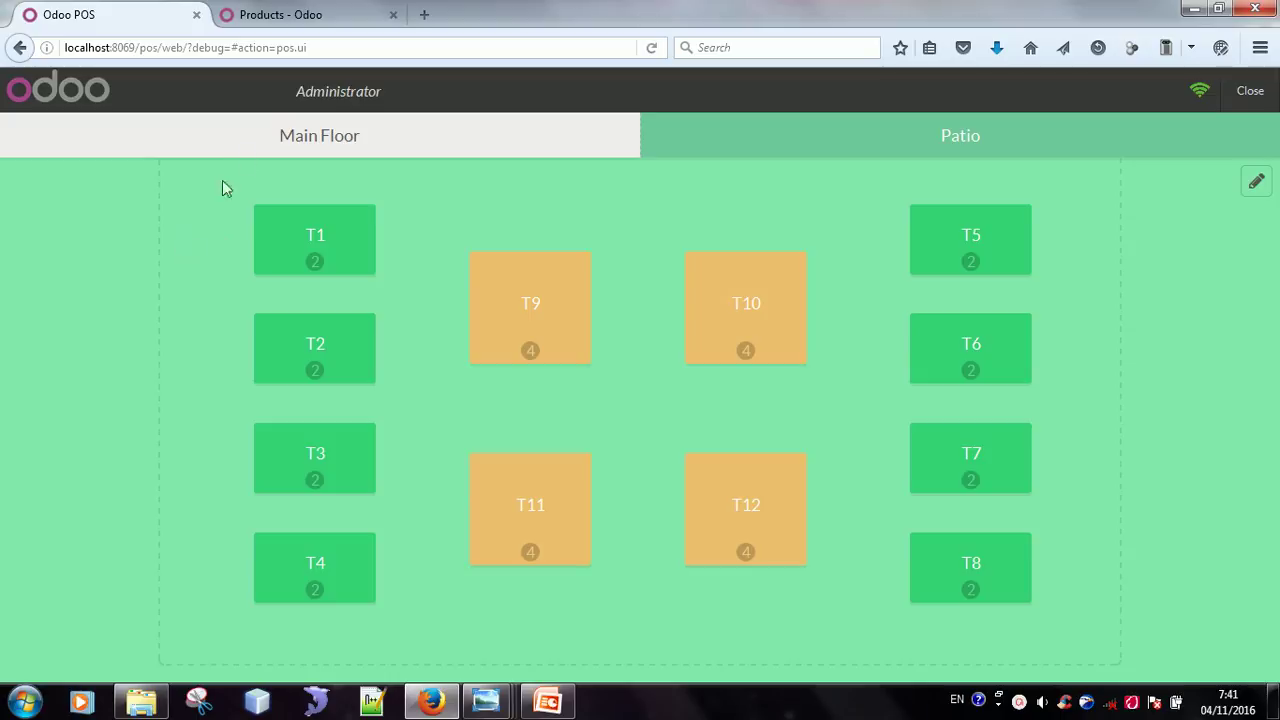
{"action": "left_click", "coordinate": [297, 146]}
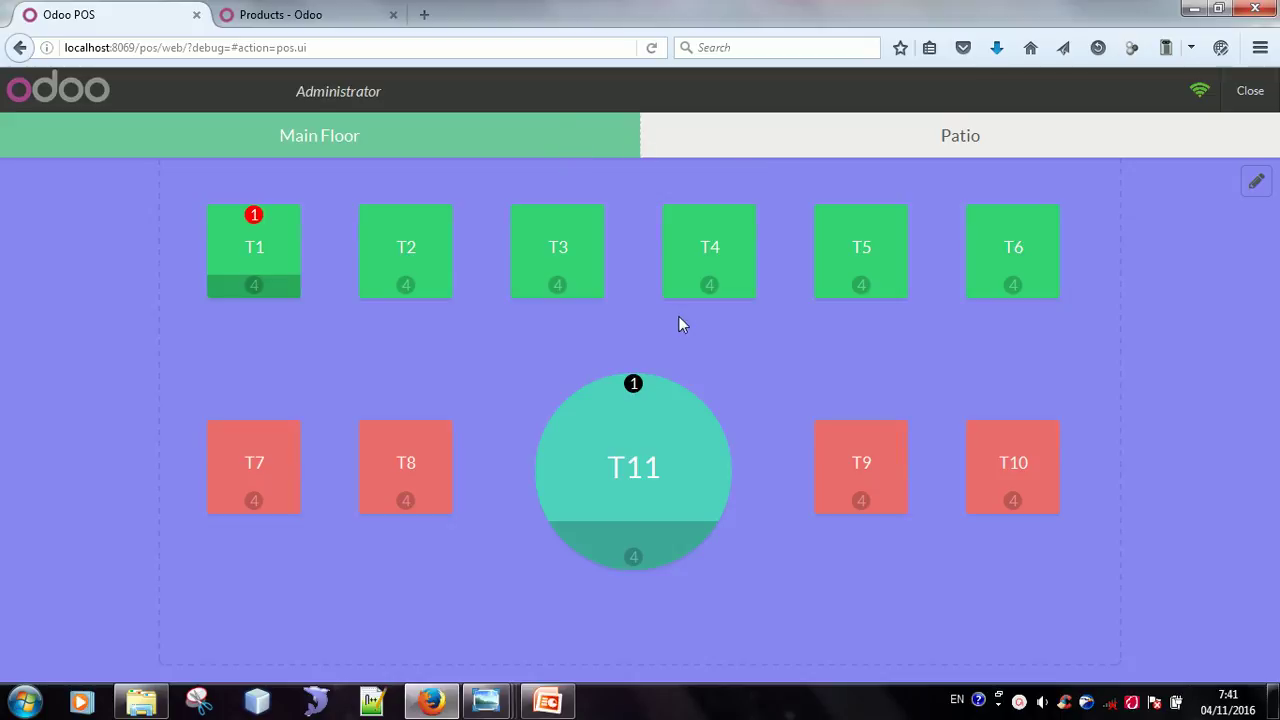
{"action": "left_click", "coordinate": [785, 155]}
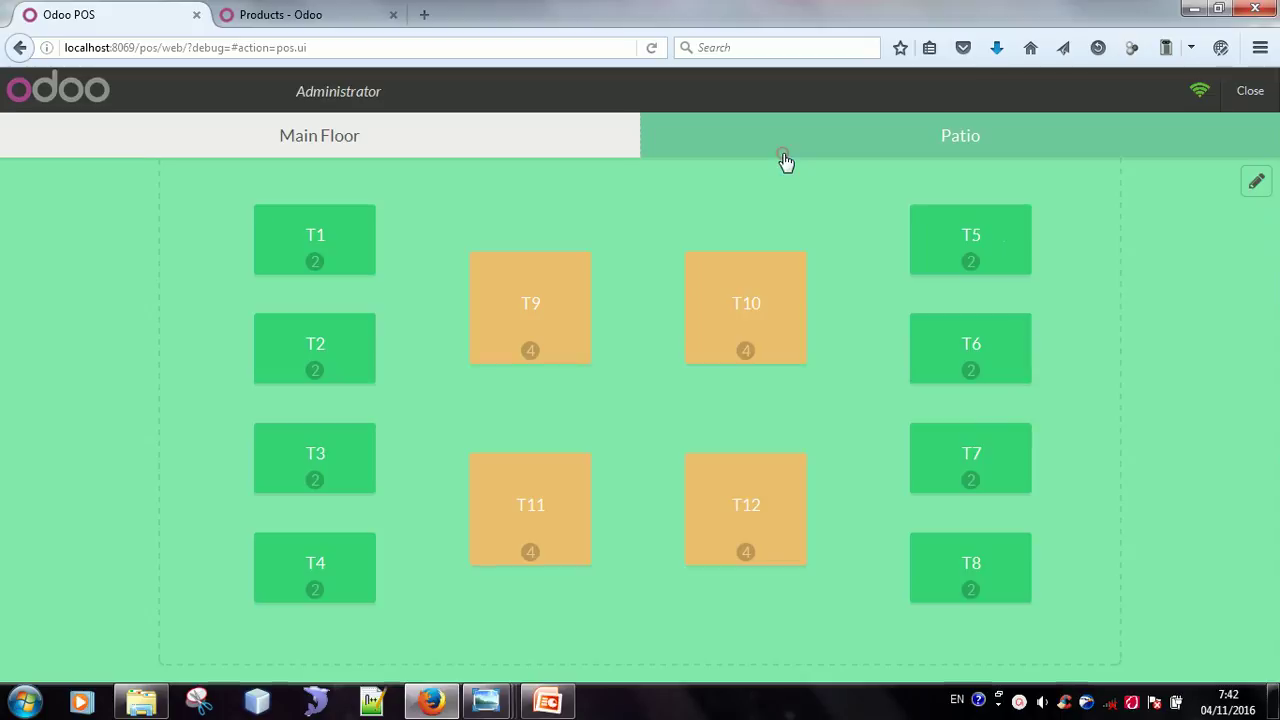
{"action": "left_click", "coordinate": [450, 147]}
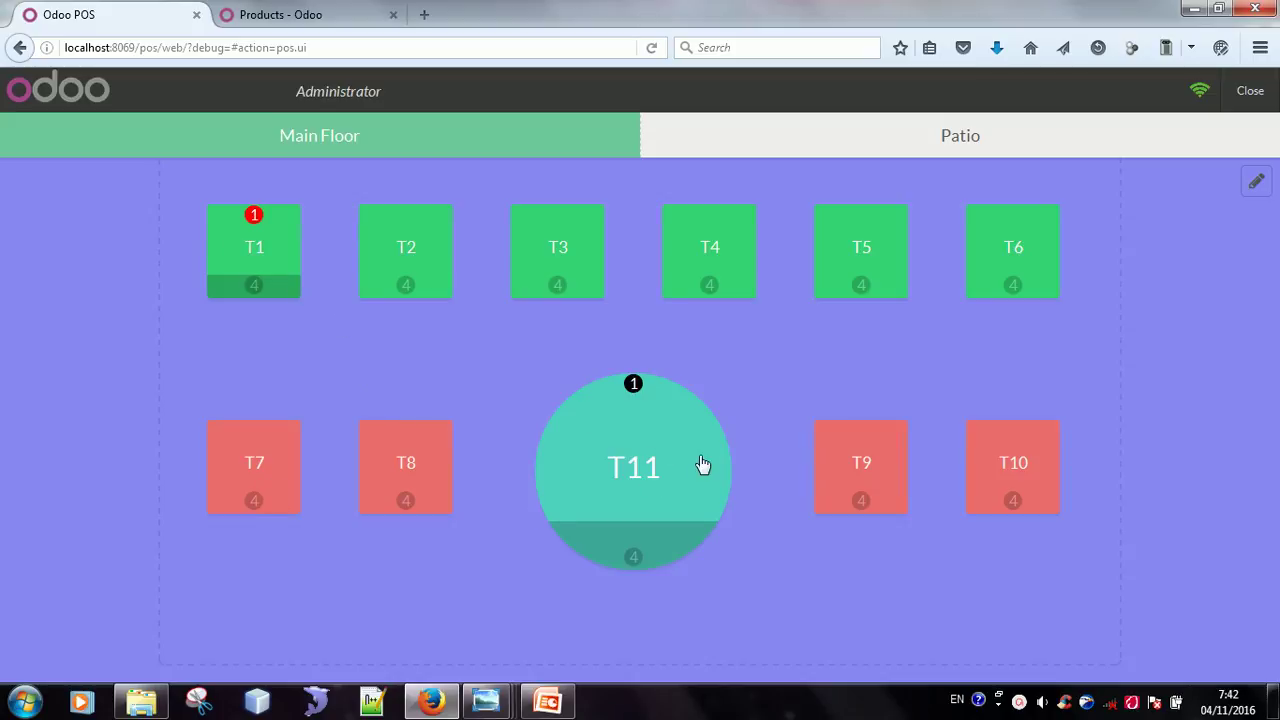
Switch the Main Floor plan to editing and delete the round table T11
{"action": "left_click", "coordinate": [1256, 185]}
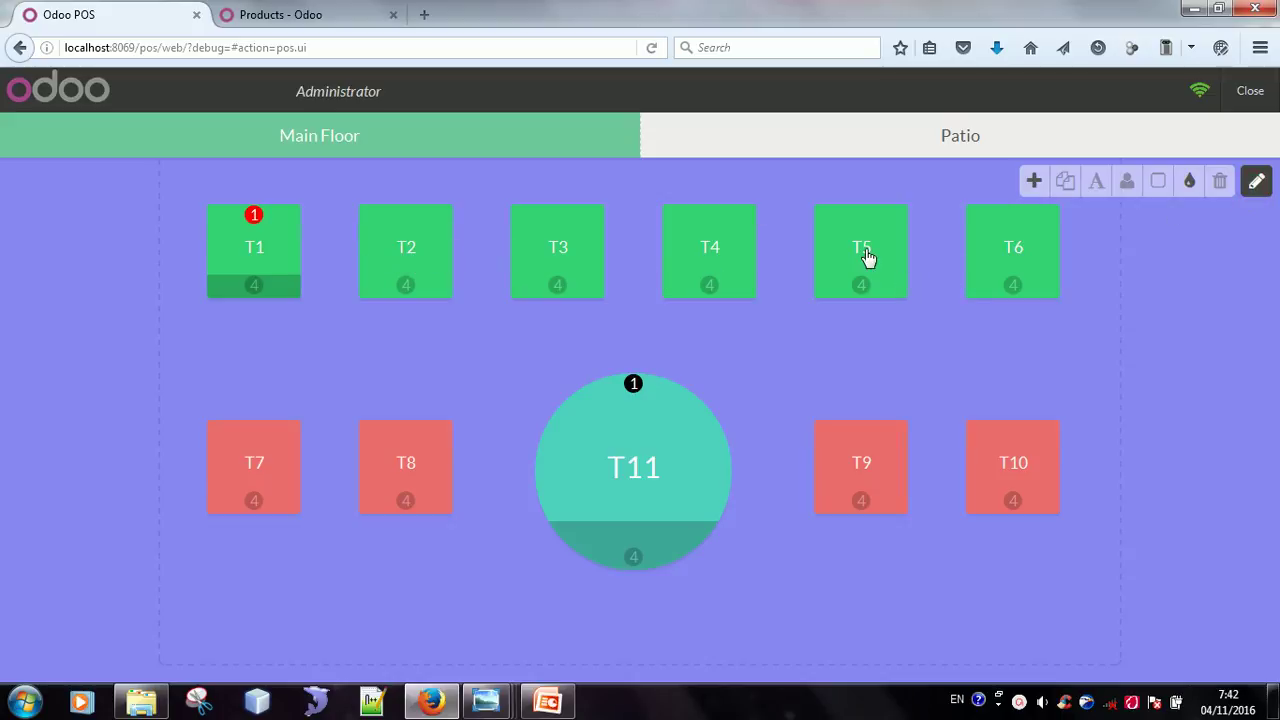
{"action": "left_click", "coordinate": [645, 482]}
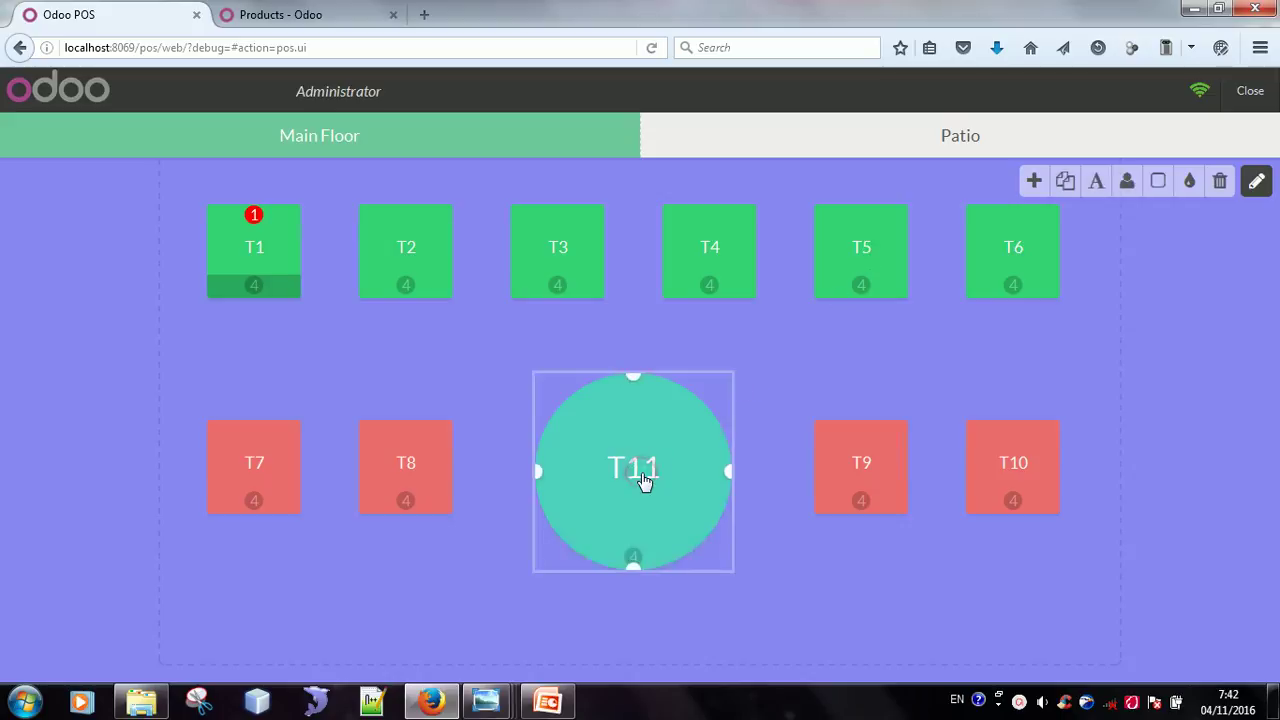
{"action": "left_click", "coordinate": [1220, 185]}
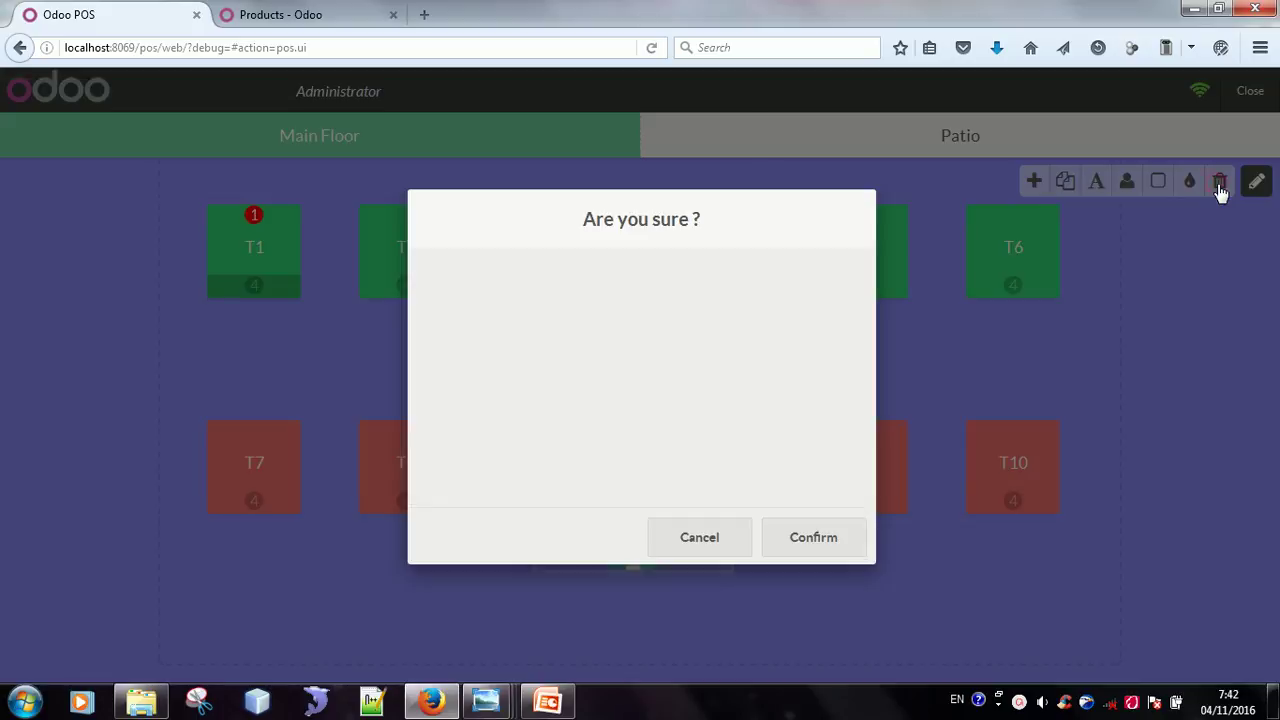
{"action": "left_click", "coordinate": [800, 552]}
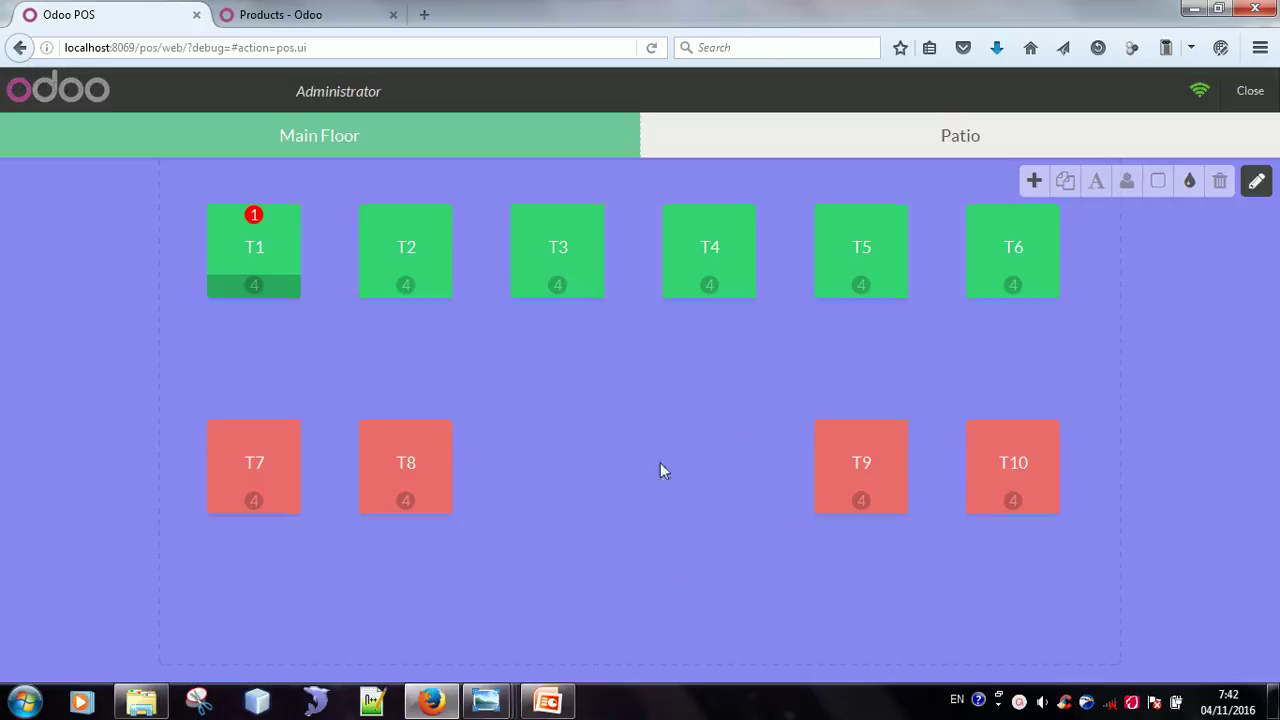
Delete tables T1 and T2 from the Main Floor plan
{"action": "left_click", "coordinate": [240, 264]}
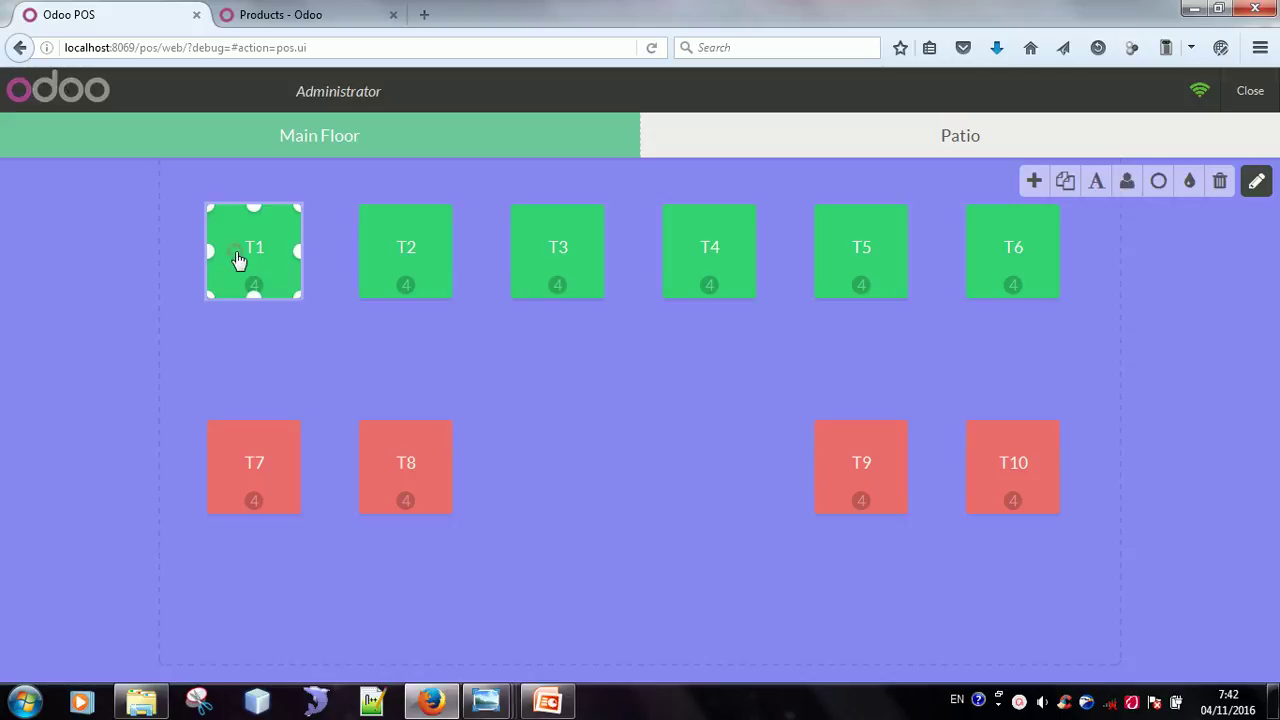
{"action": "left_click", "coordinate": [1220, 185]}
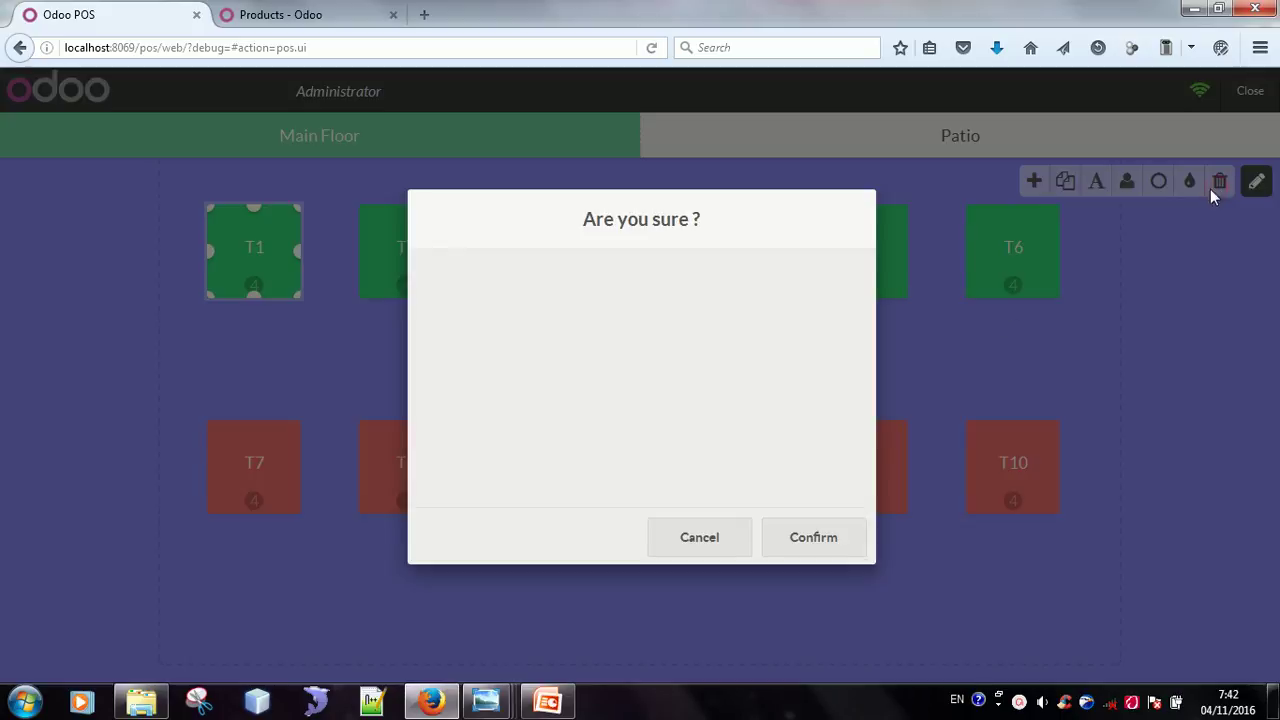
{"action": "left_click", "coordinate": [790, 537]}
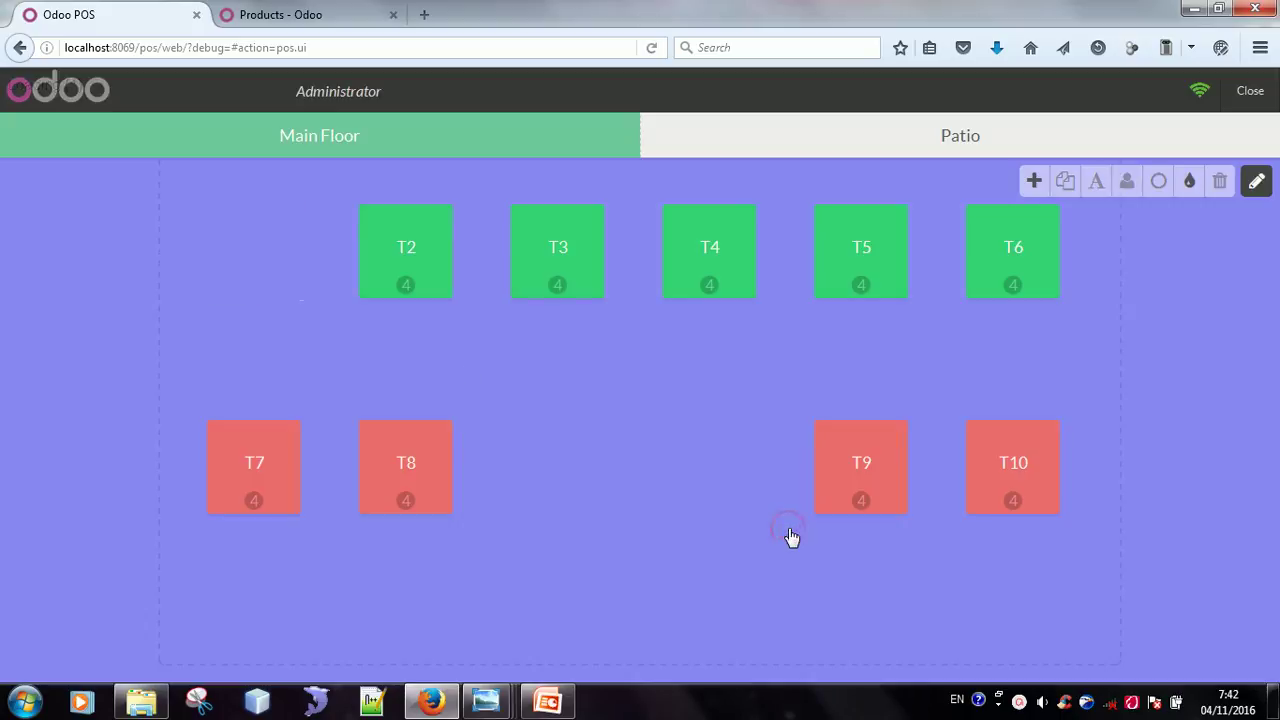
{"action": "left_click", "coordinate": [416, 287]}
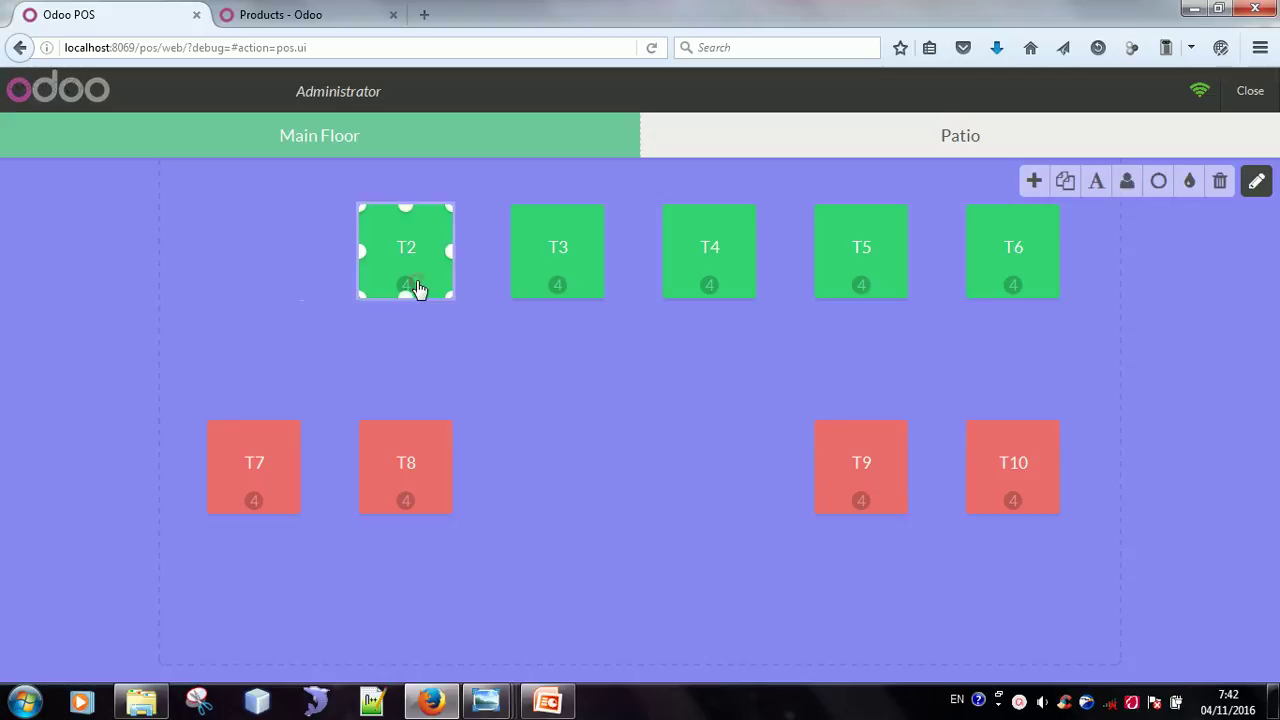
{"action": "left_click", "coordinate": [1220, 185]}
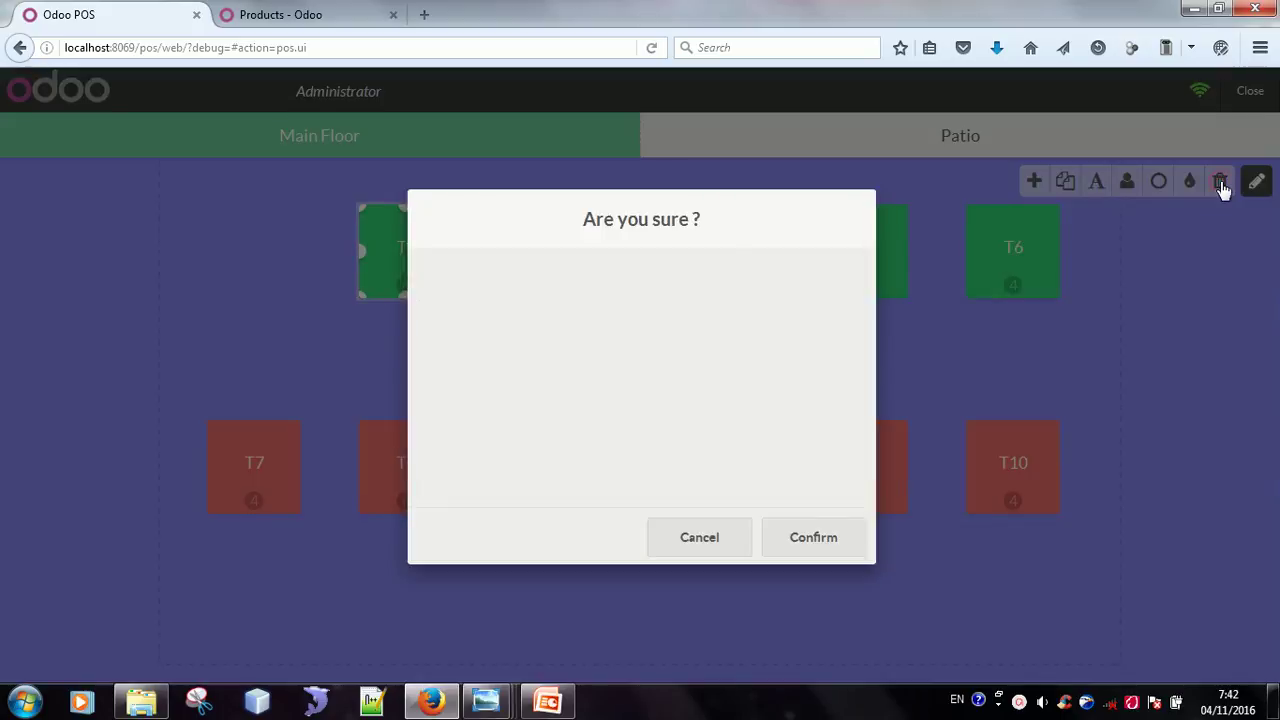
{"action": "left_click", "coordinate": [806, 545]}
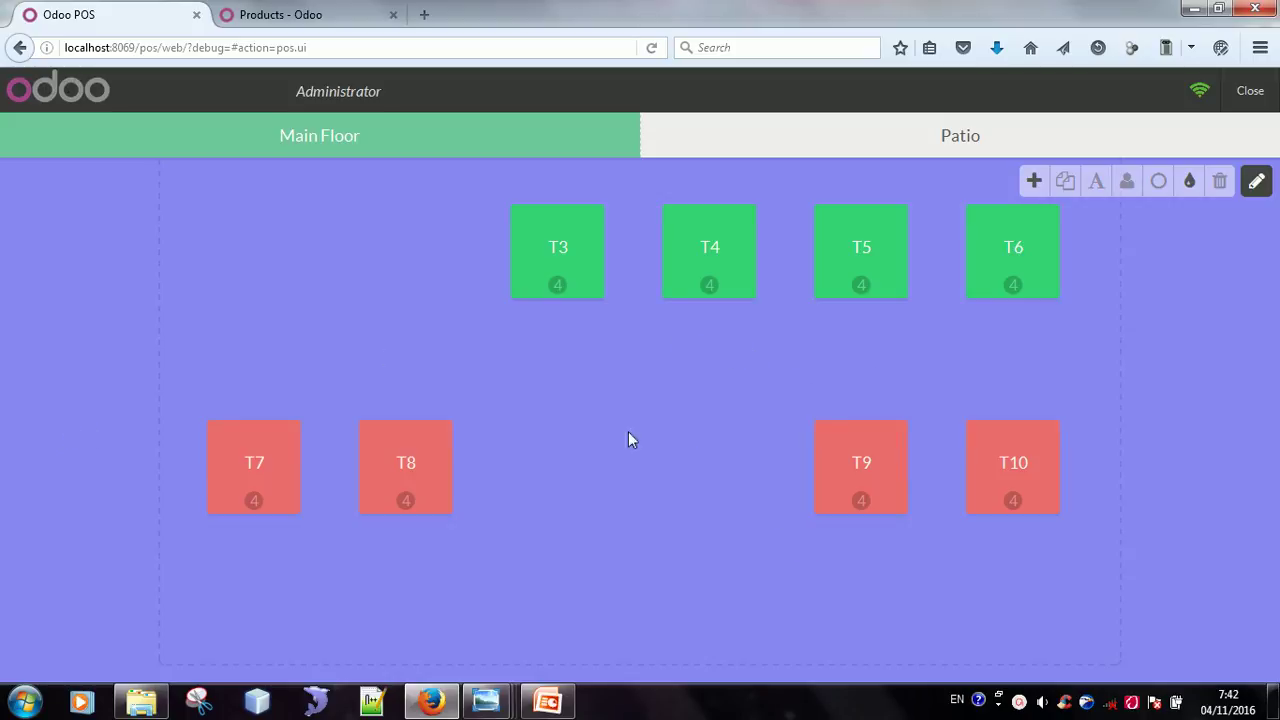
Move table T3 into the space freed at the start of the upper row, roughly midway between the columns of T7 and T8
{"action": "left_click", "coordinate": [563, 263]}
{"action": "left_click", "coordinate": [670, 244]}
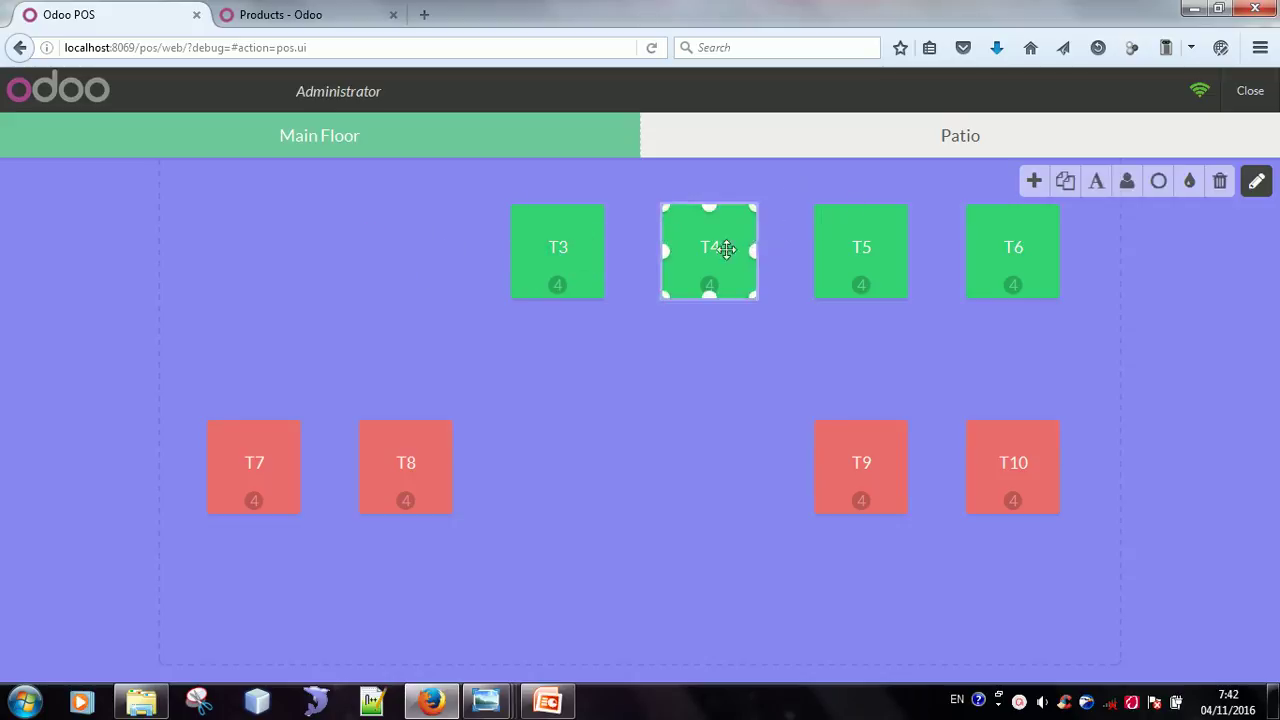
{"action": "left_click", "coordinate": [546, 261]}
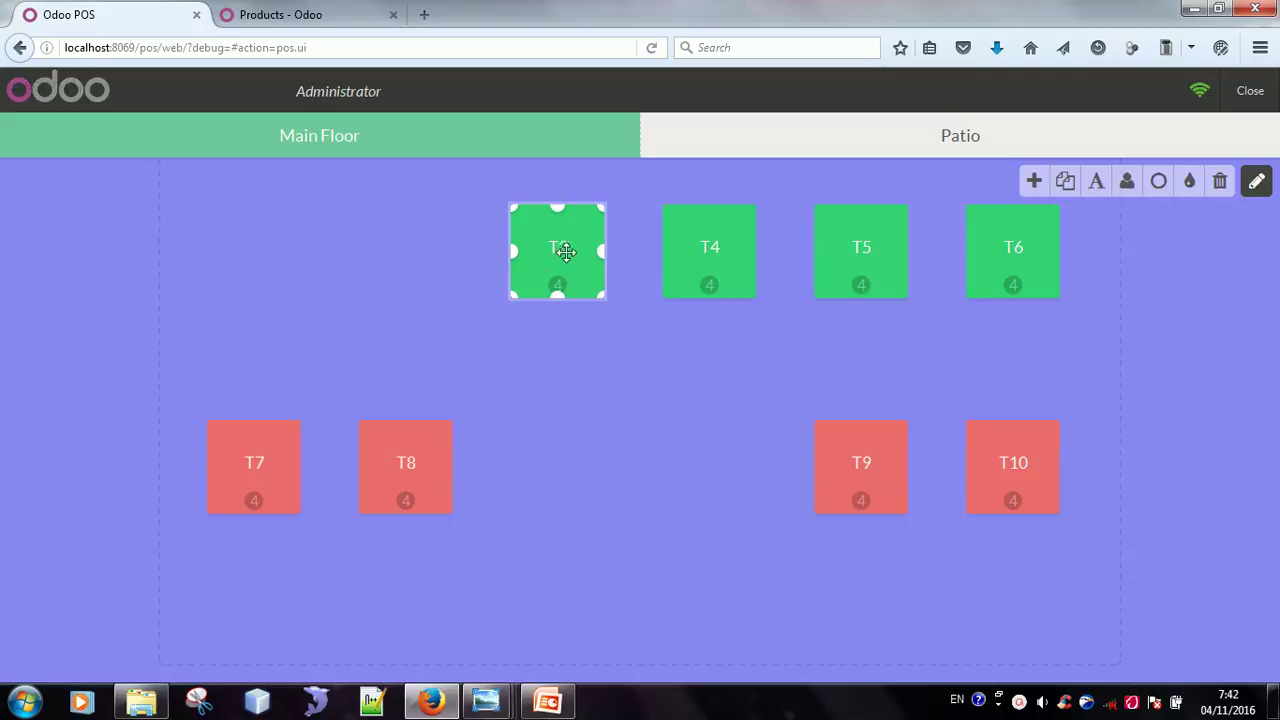
{"action": "left_click_drag", "start_coordinate": [566, 251], "coordinate": [361, 258]}
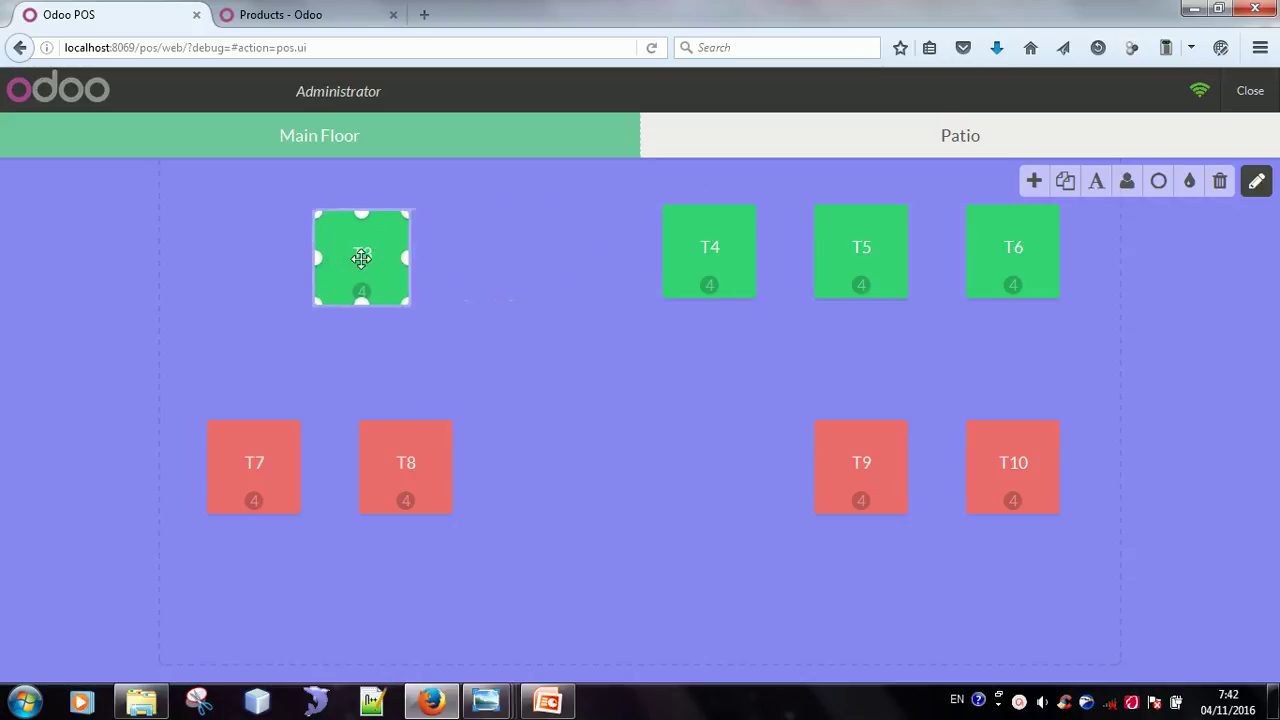
{"action": "left_click", "coordinate": [336, 264]}
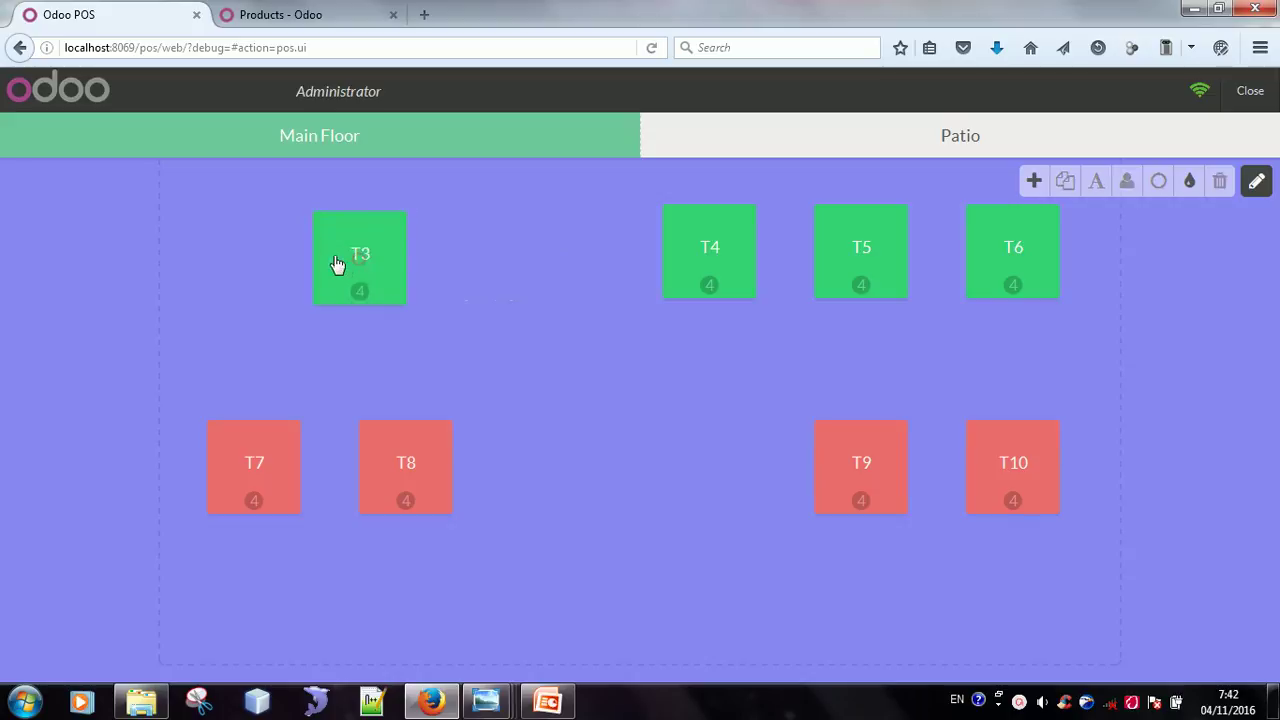
{"action": "left_click", "coordinate": [362, 258]}
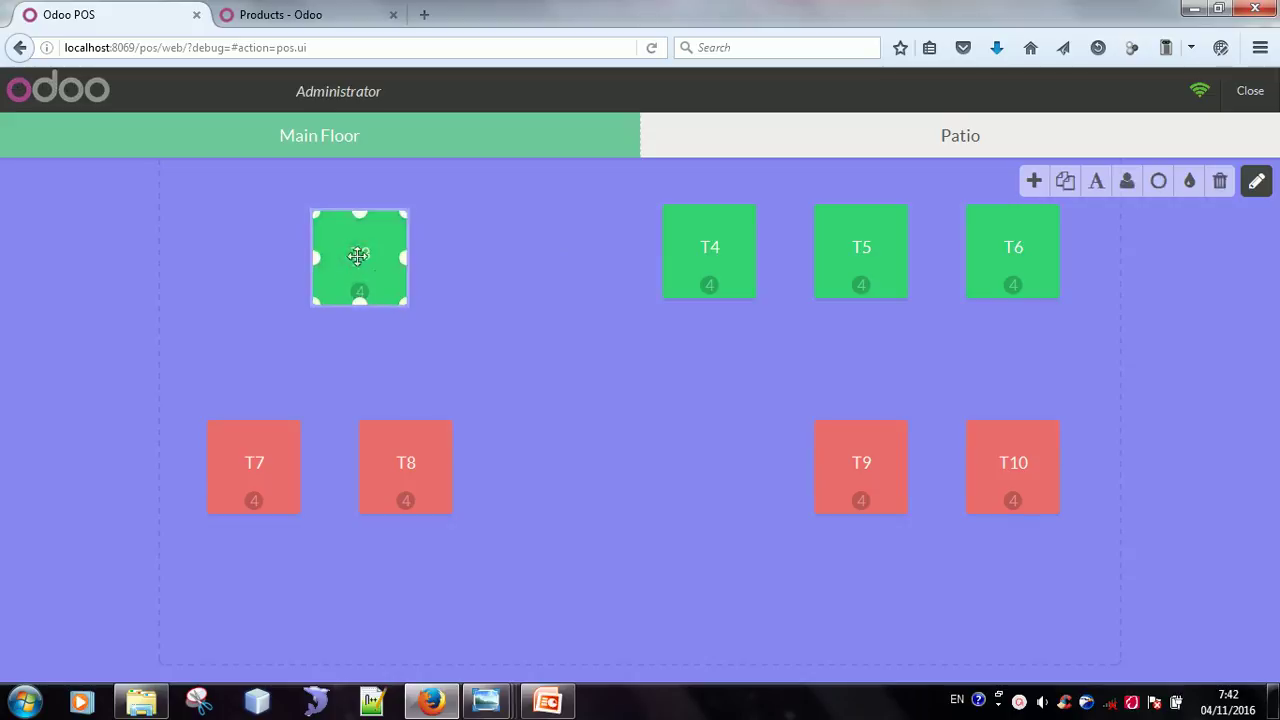
{"action": "left_click_drag", "start_coordinate": [355, 252], "coordinate": [331, 246]}
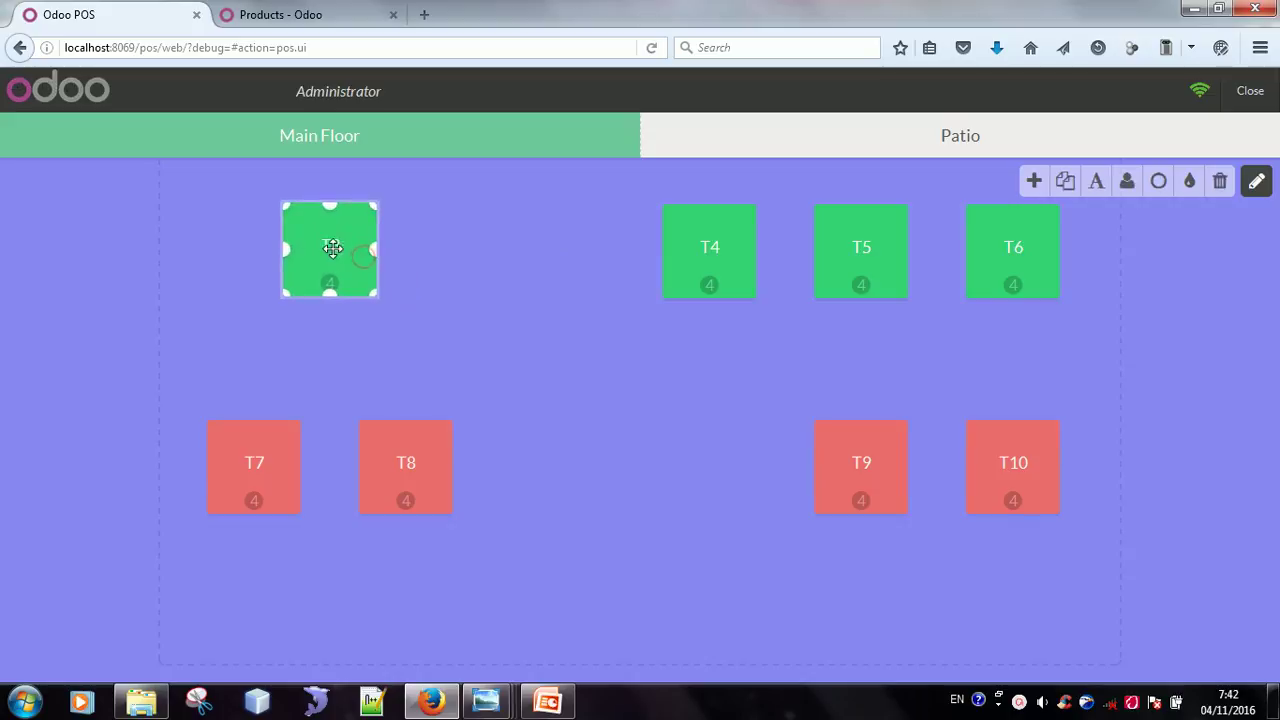
{"action": "left_click", "coordinate": [435, 295]}
Move tables T4, T5 and T6 toward T3 so the upper row is roughly evenly spaced
{"action": "left_click", "coordinate": [705, 280]}
{"action": "left_click_drag", "start_coordinate": [705, 278], "coordinate": [513, 271]}
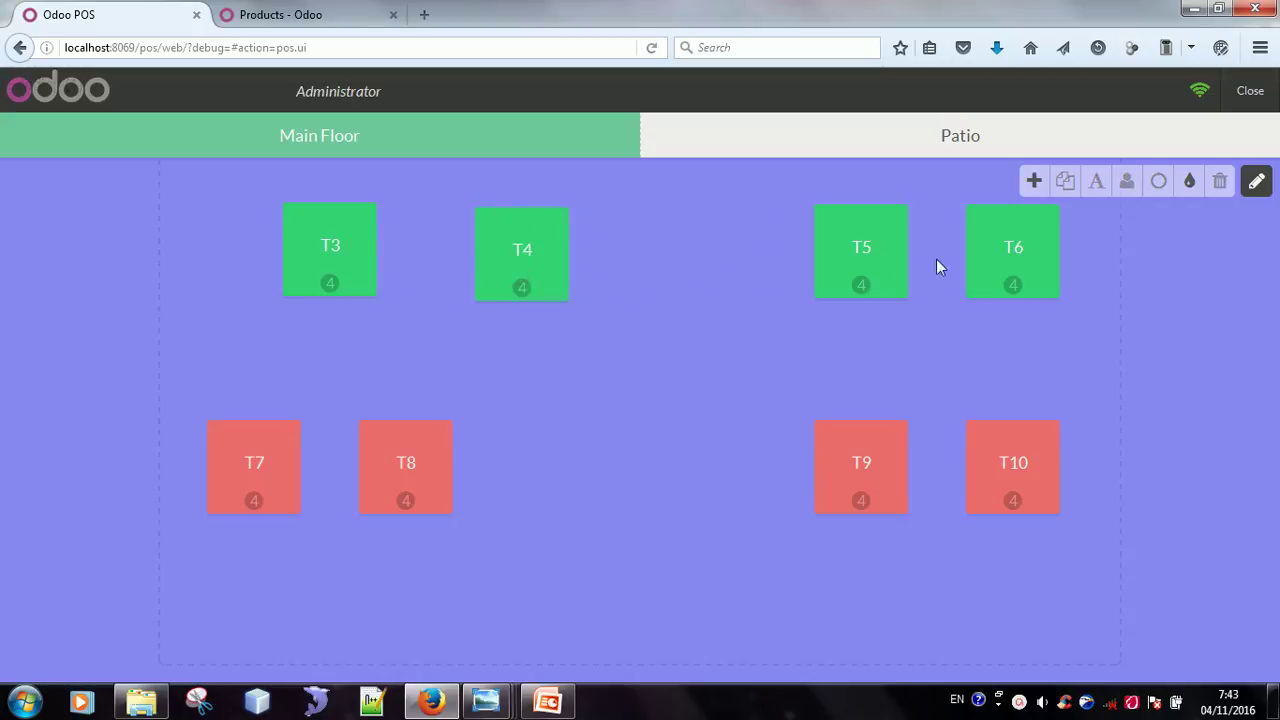
{"action": "left_click", "coordinate": [877, 274]}
{"action": "left_click_drag", "start_coordinate": [877, 274], "coordinate": [733, 260]}
{"action": "left_click", "coordinate": [732, 345]}
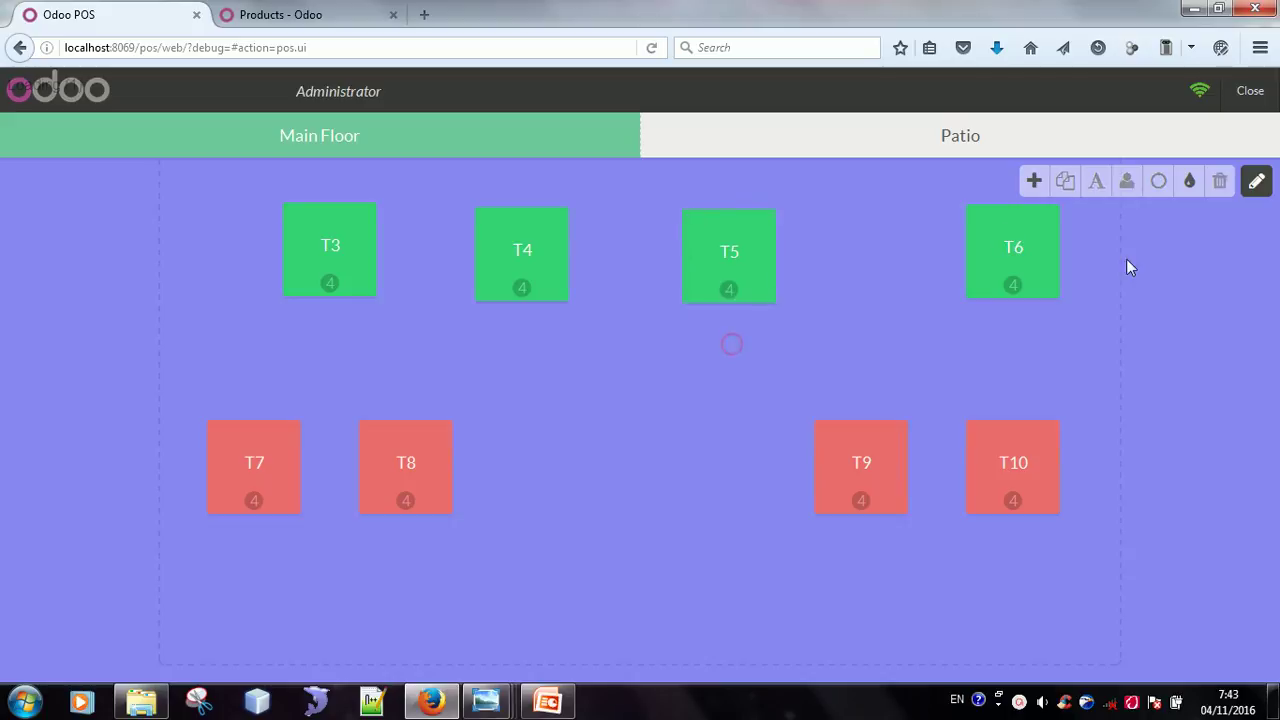
{"action": "left_click_drag", "start_coordinate": [1036, 278], "coordinate": [955, 277]}
{"action": "left_click", "coordinate": [719, 540]}
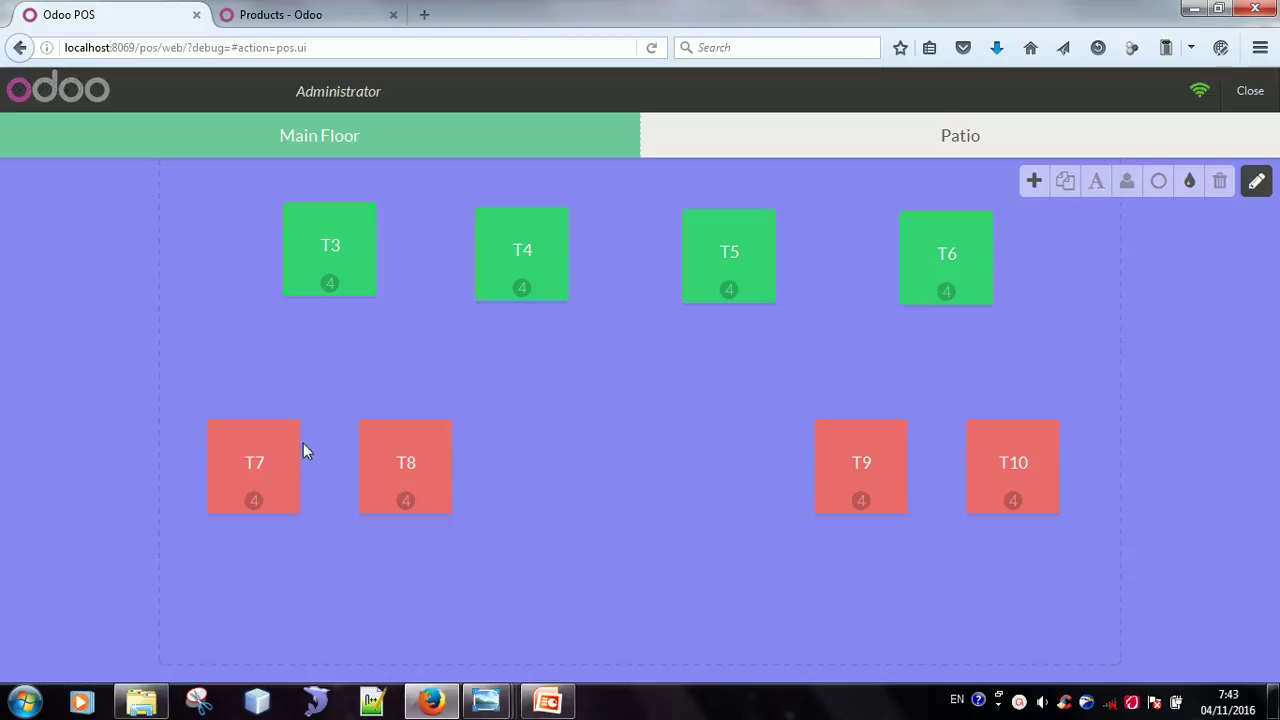
Move table T8 beneath T4 and table T7 beneath T3
{"action": "left_click", "coordinate": [391, 466]}
{"action": "left_click", "coordinate": [390, 467]}
{"action": "left_click_drag", "start_coordinate": [390, 467], "coordinate": [529, 465]}
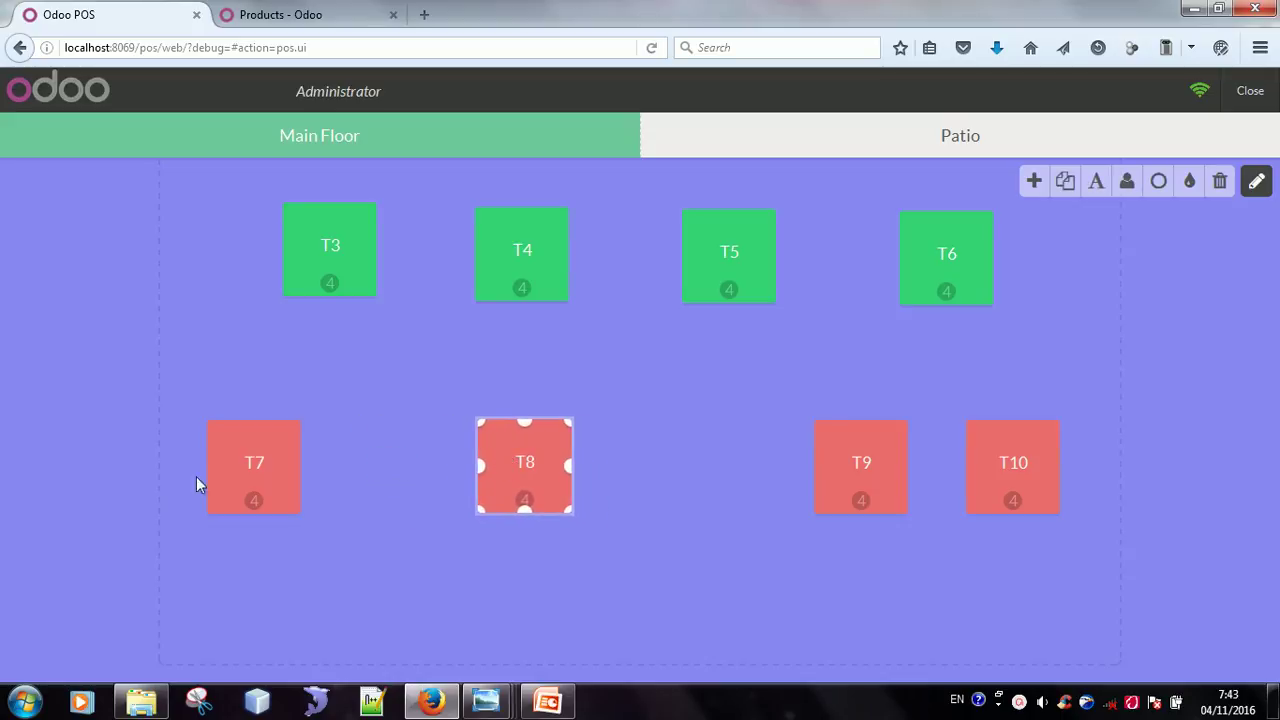
{"action": "left_click", "coordinate": [255, 492]}
{"action": "left_click_drag", "start_coordinate": [254, 492], "coordinate": [331, 488]}
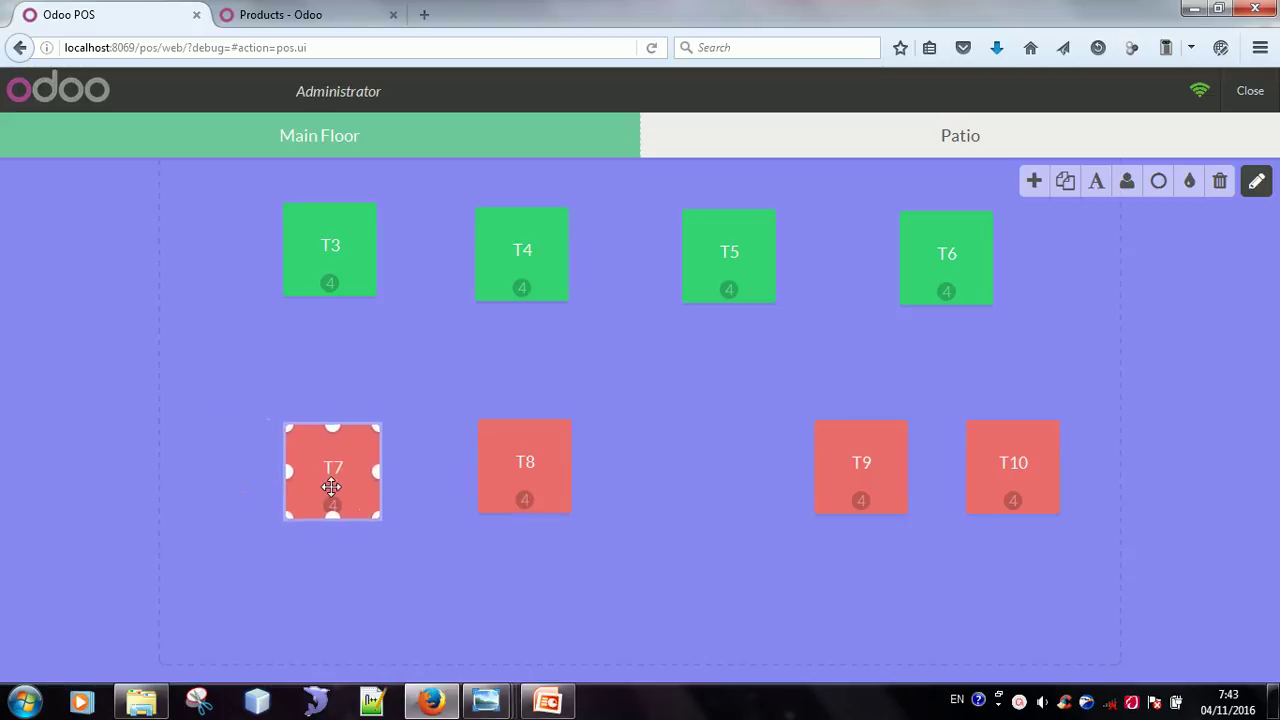
Move table T9 beneath T5 and table T10 beneath T6
{"action": "left_click", "coordinate": [872, 510]}
{"action": "left_click_drag", "start_coordinate": [864, 480], "coordinate": [737, 478]}
{"action": "left_click", "coordinate": [1017, 477]}
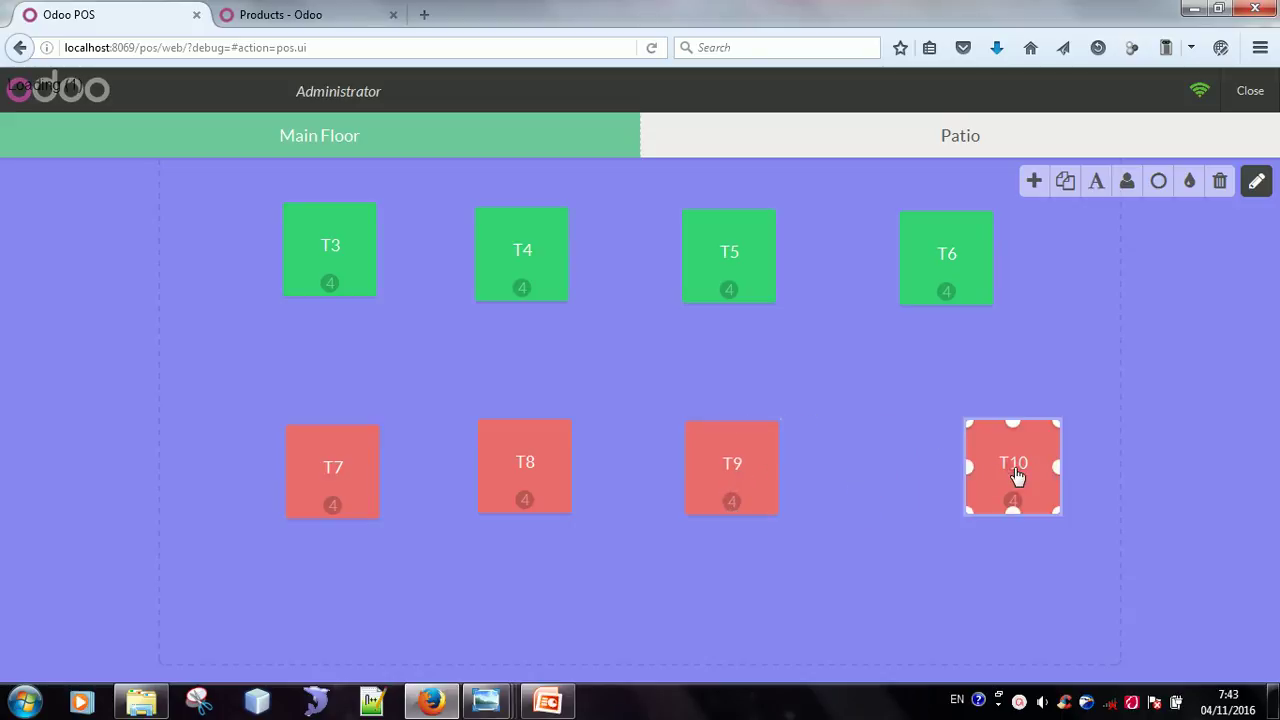
{"action": "left_click_drag", "start_coordinate": [1017, 477], "coordinate": [947, 466]}
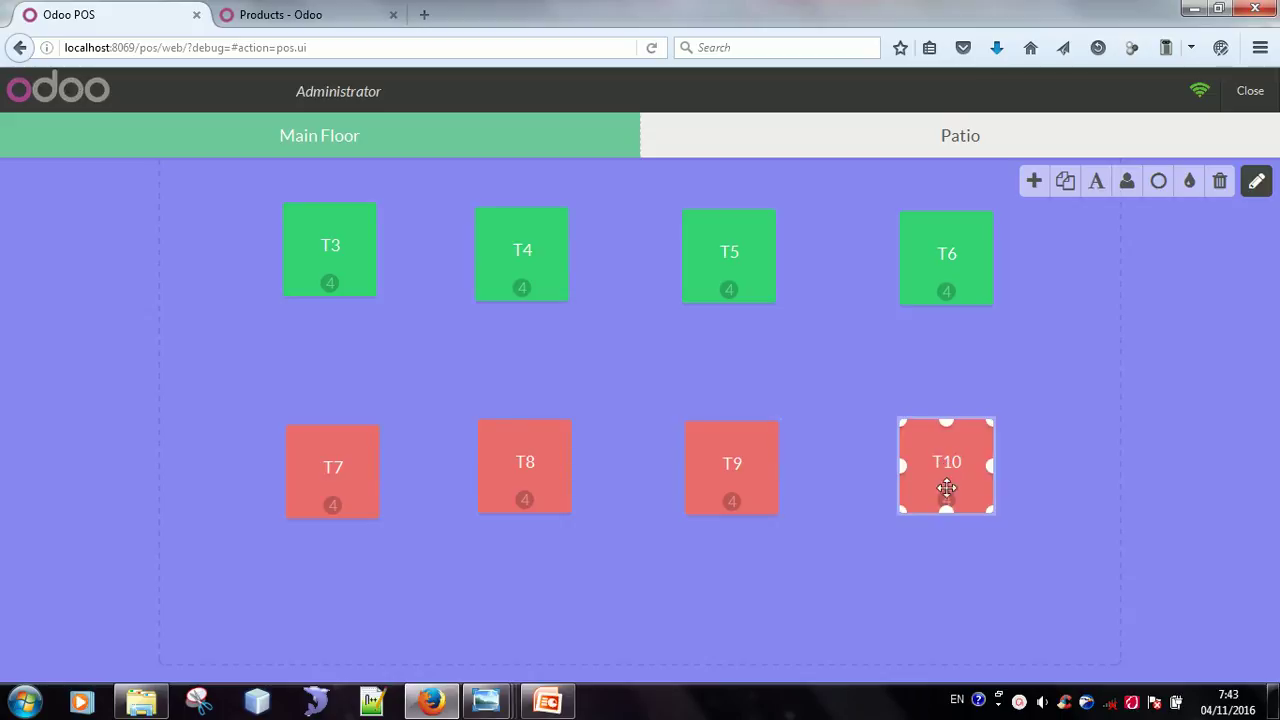
{"action": "left_click", "coordinate": [964, 580]}
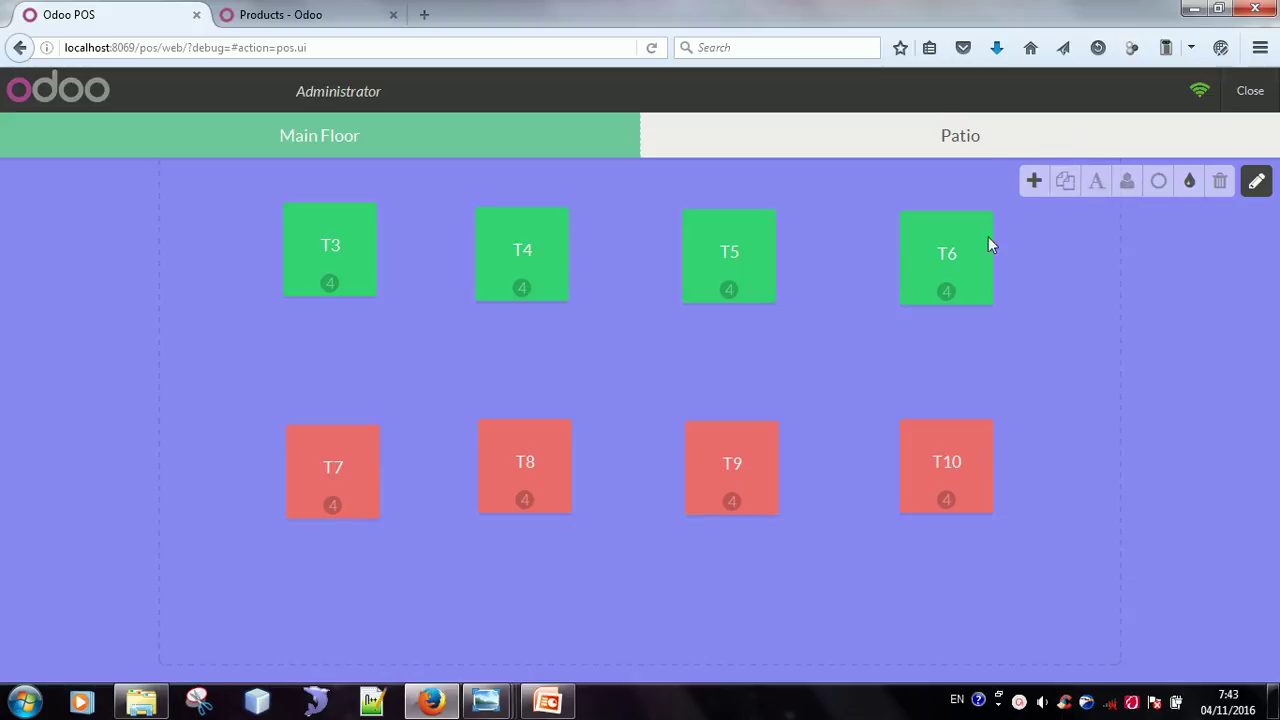
Duplicate table T6 with the copy placed diagonally below it, and delete the copy
{"action": "left_click", "coordinate": [943, 259]}
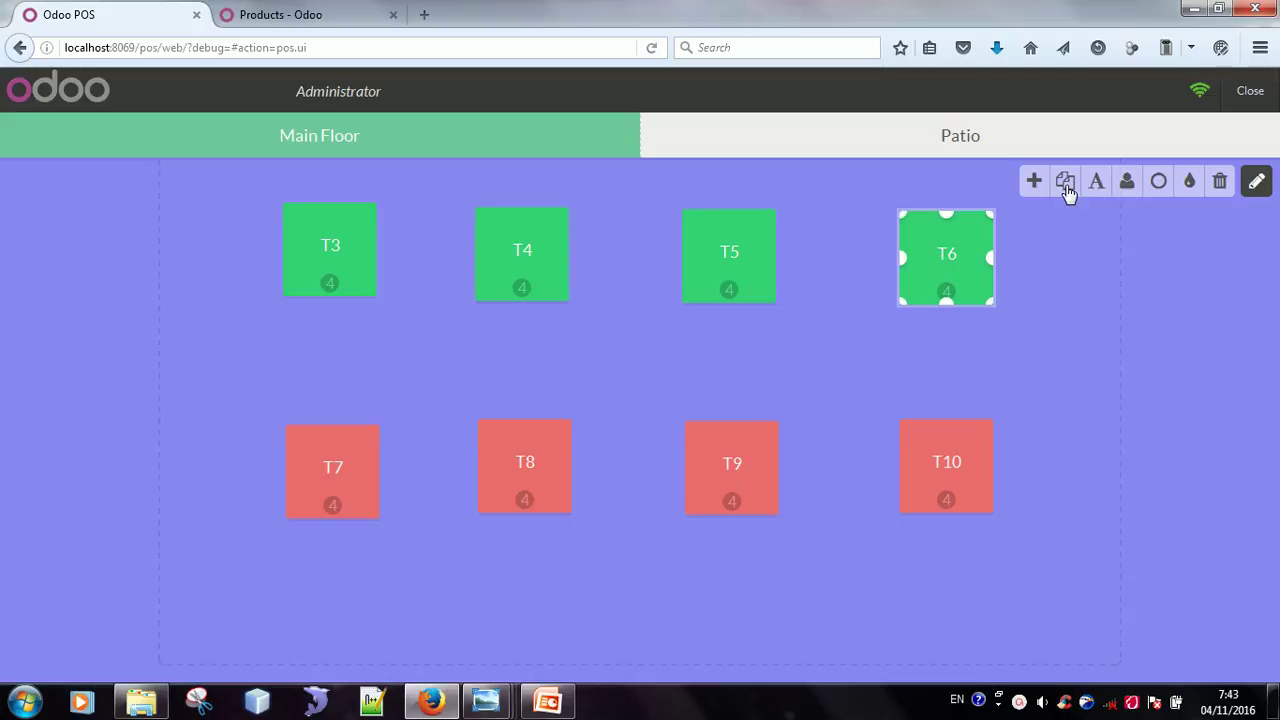
{"action": "left_click", "coordinate": [1066, 183]}
{"action": "left_click_drag", "start_coordinate": [950, 286], "coordinate": [1042, 362]}
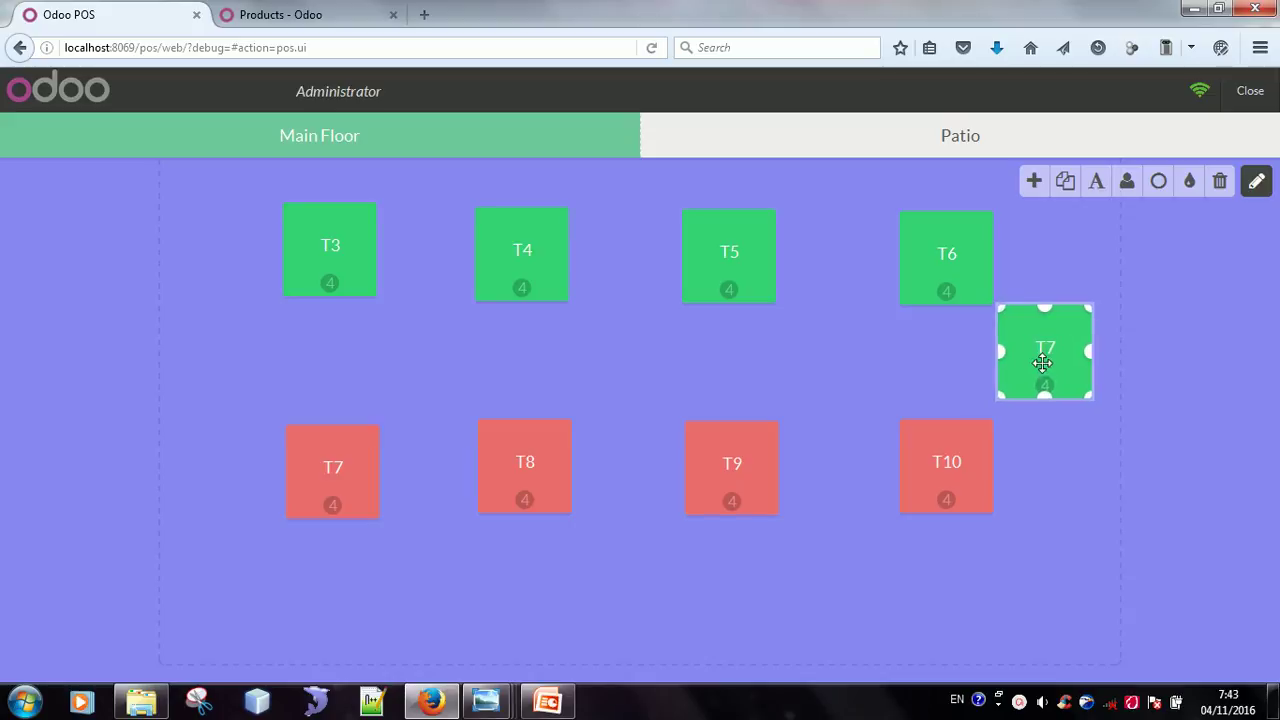
{"action": "left_click", "coordinate": [1217, 188]}
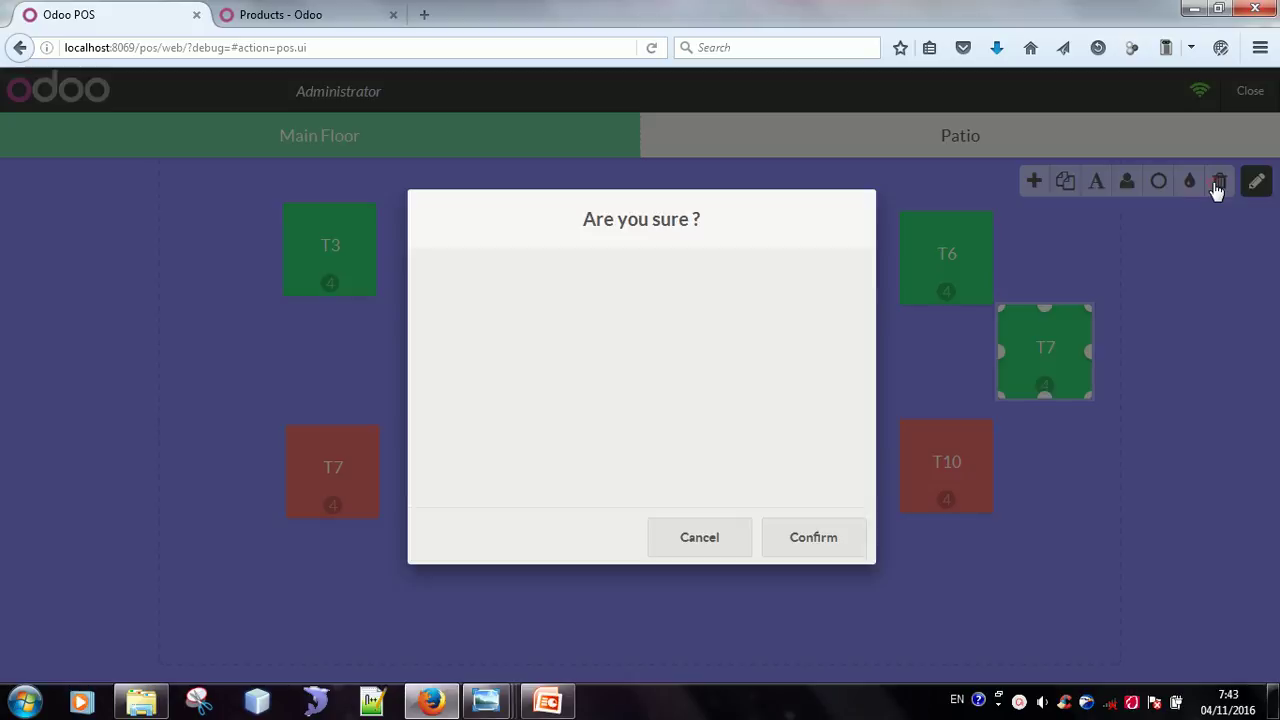
{"action": "left_click", "coordinate": [790, 538]}
Rename table T6 as meja 6
{"action": "left_click", "coordinate": [937, 296]}
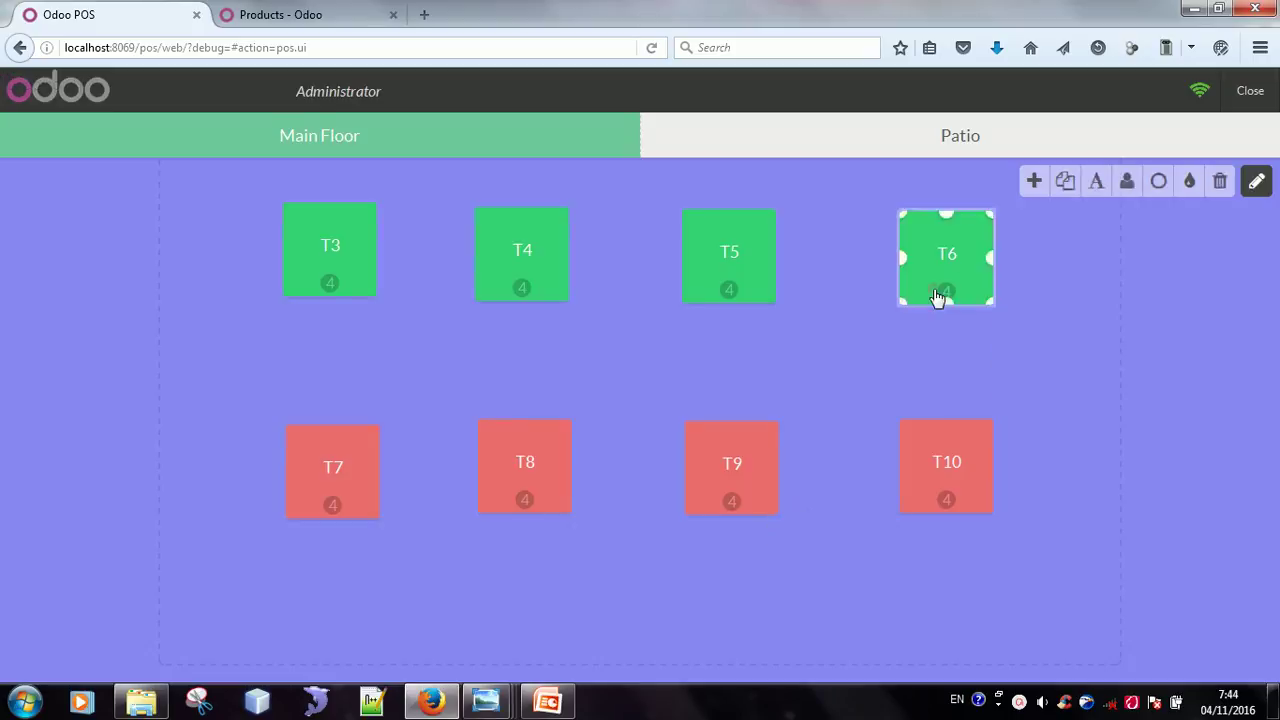
{"action": "left_click", "coordinate": [1099, 192]}
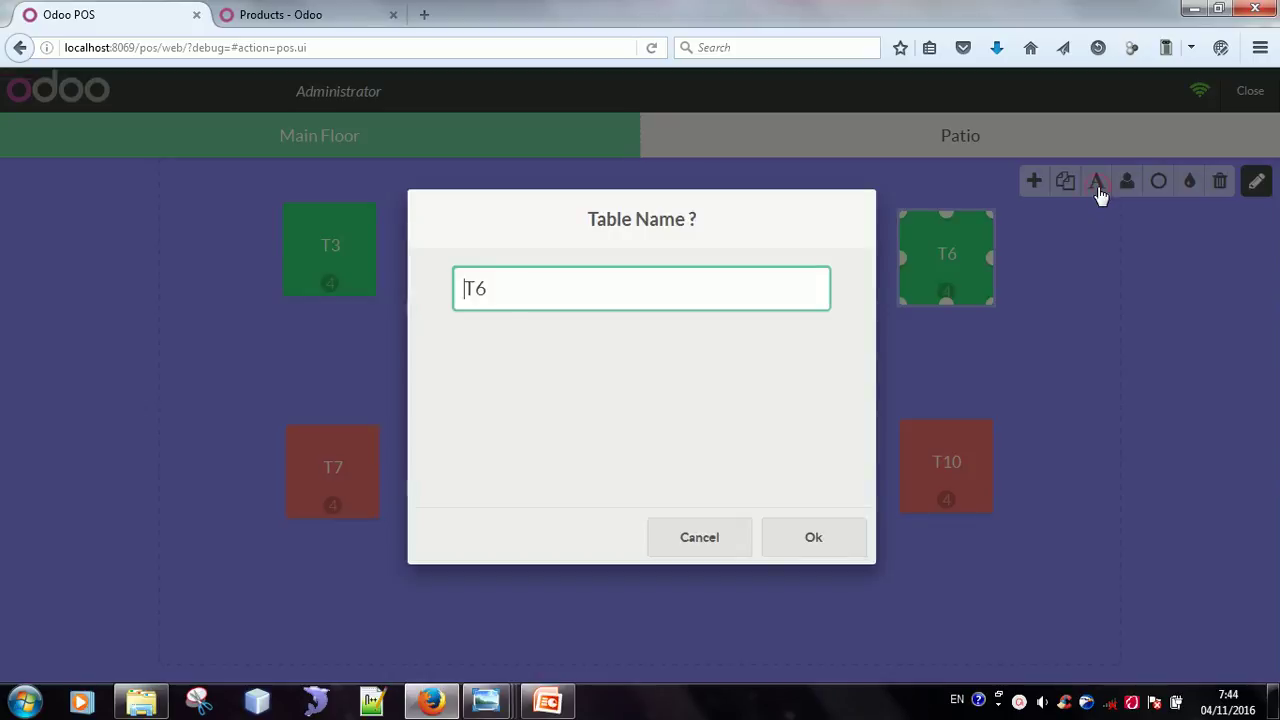
{"action": "left_click_drag", "start_coordinate": [600, 291], "coordinate": [423, 295]}
{"action": "type", "text": "meja 6"}
{"action": "left_click", "coordinate": [821, 536]}
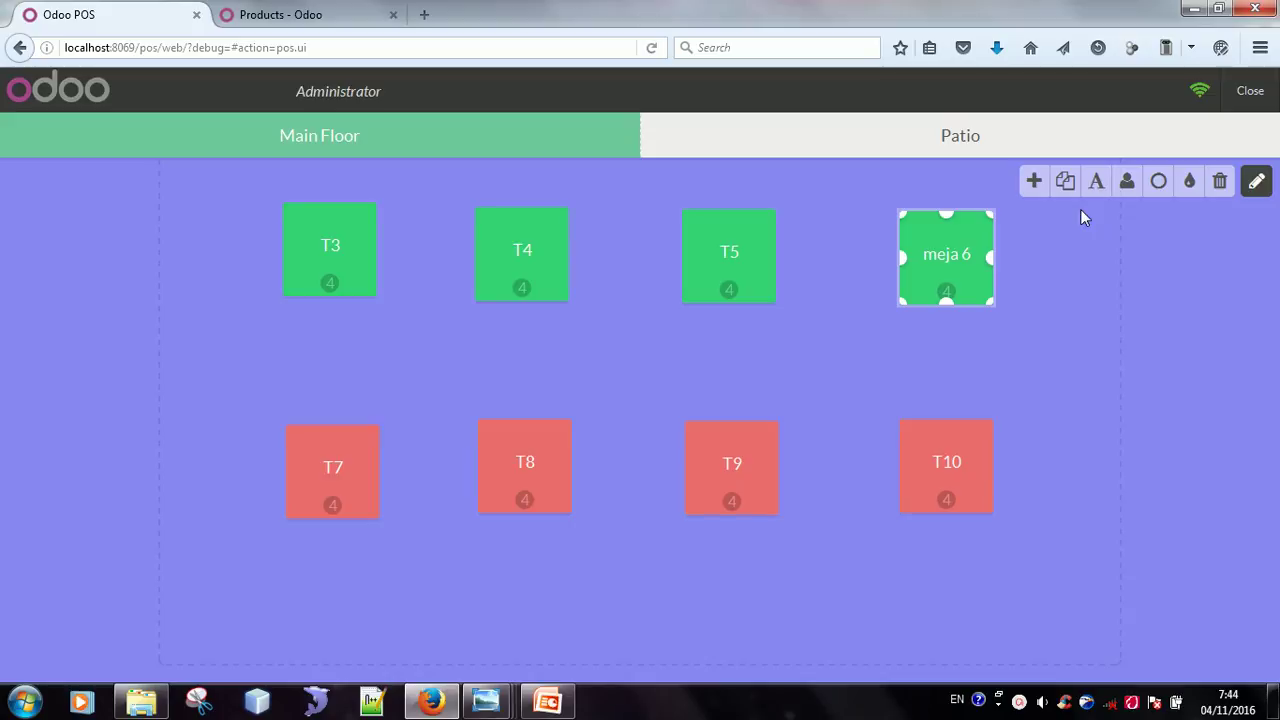
Open the number of seats for table meja 6 and accept it without a change
{"action": "left_click", "coordinate": [1127, 181]}
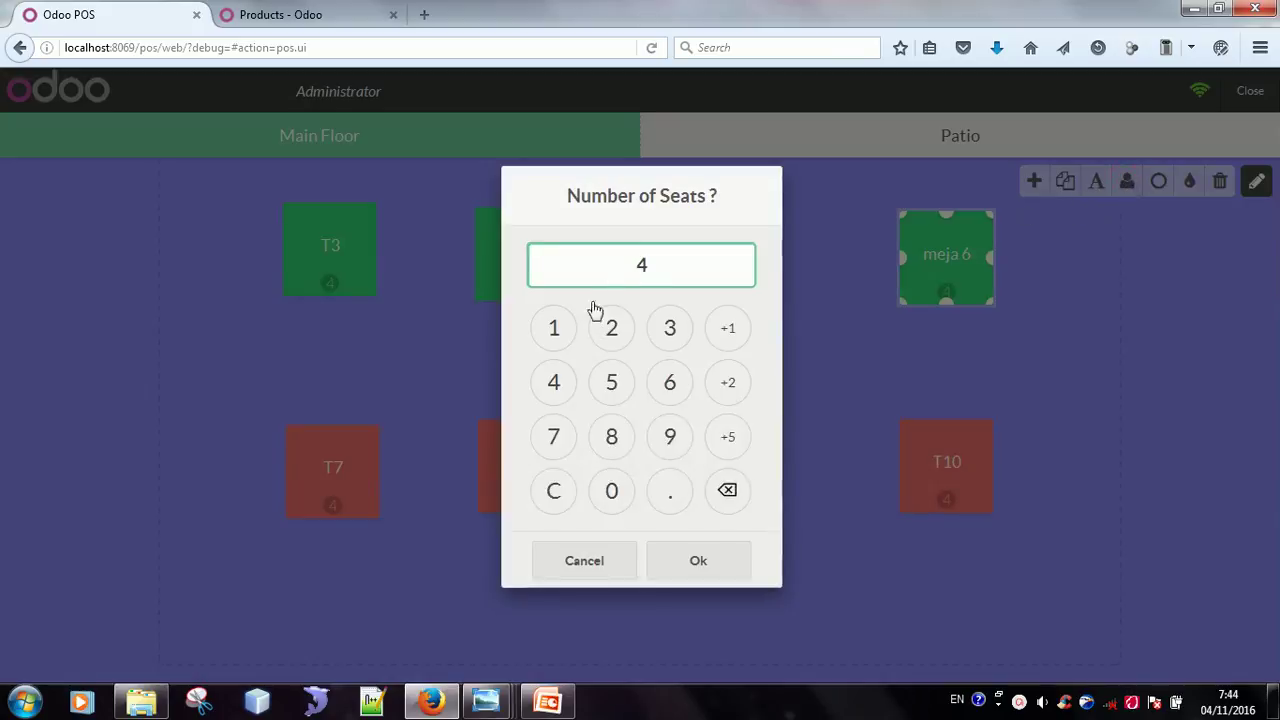
{"action": "left_click", "coordinate": [644, 266]}
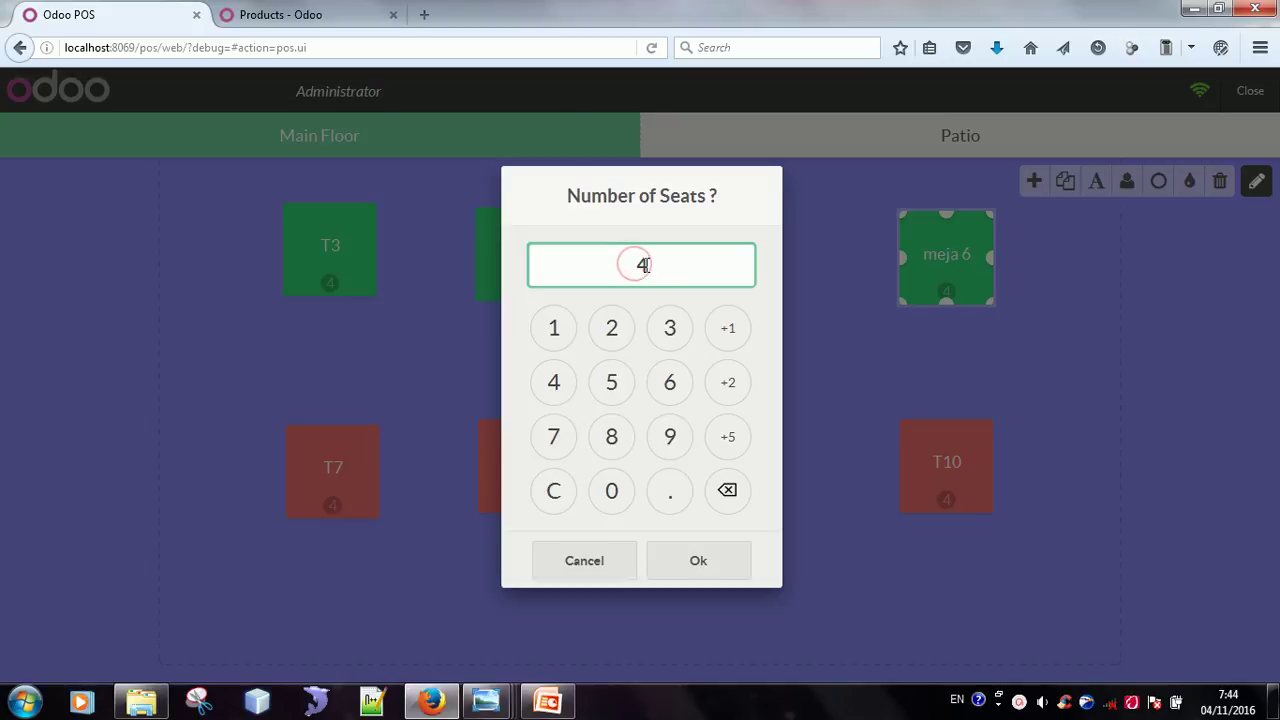
{"action": "left_click", "coordinate": [642, 264]}
{"action": "left_click", "coordinate": [644, 266]}
{"action": "left_click", "coordinate": [697, 561]}
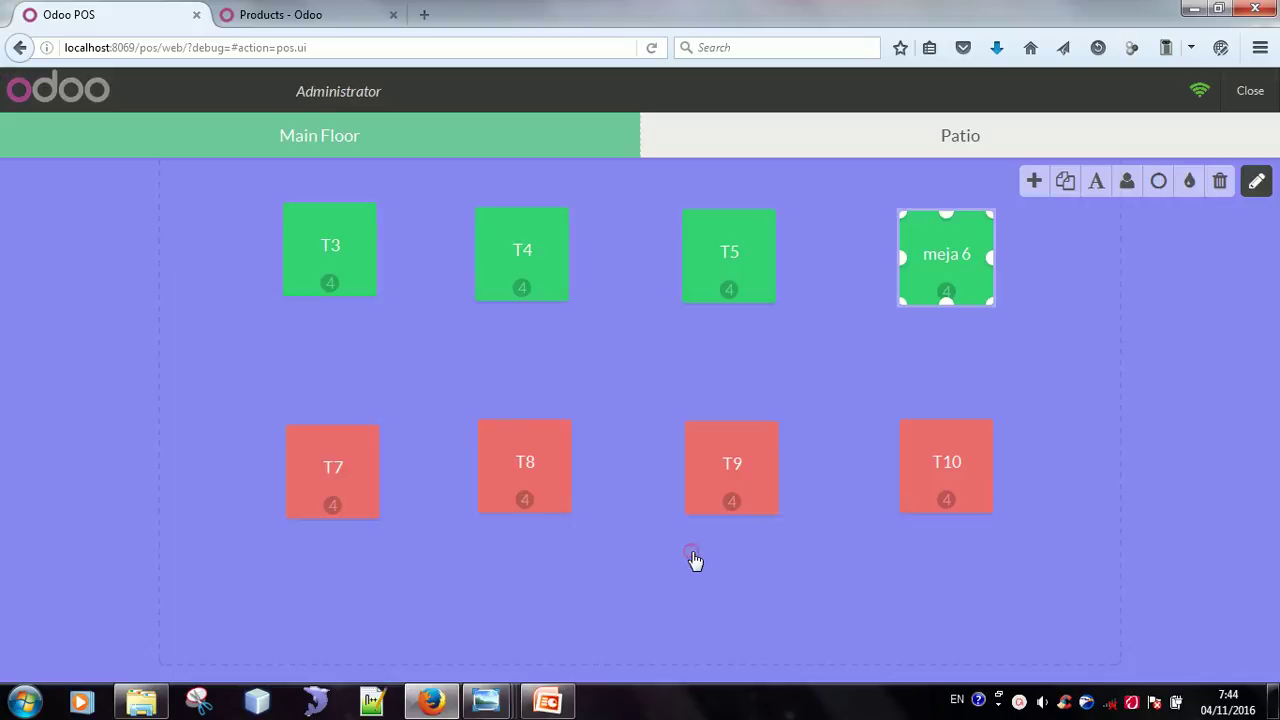
{"action": "left_click", "coordinate": [1022, 346]}
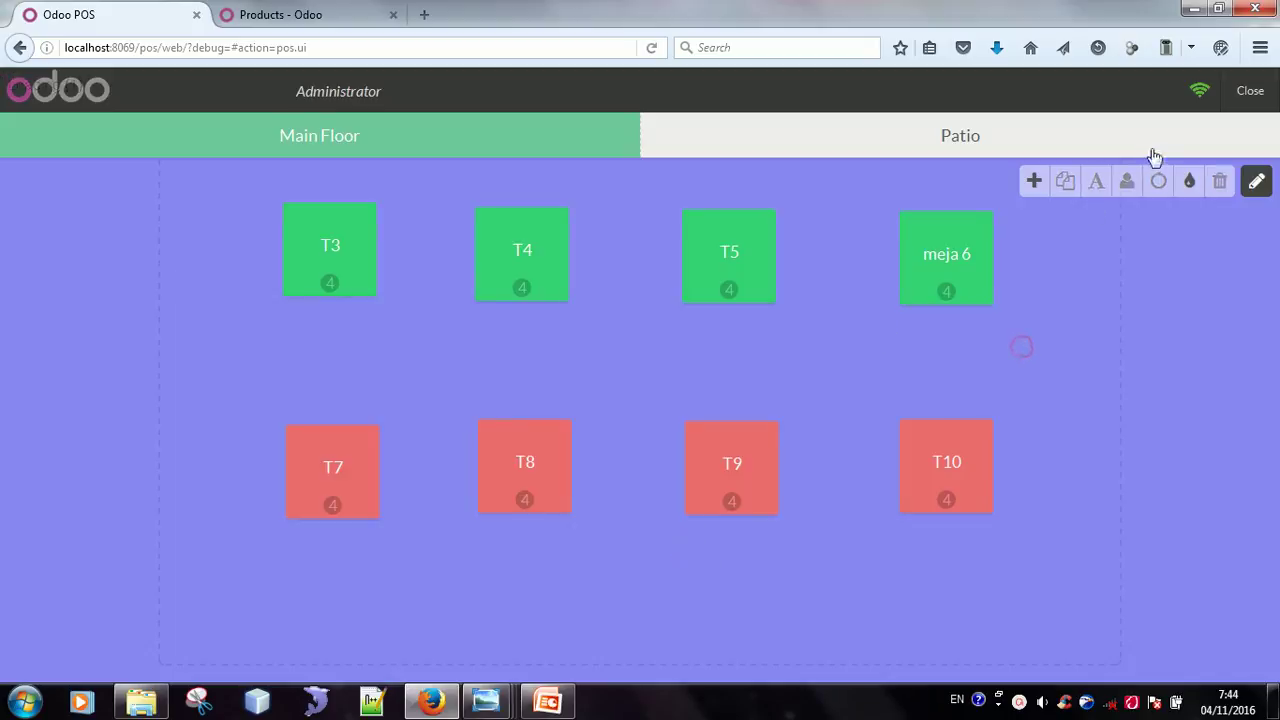
Switch table meja 6 to a round shape and back to a square
{"action": "left_click", "coordinate": [942, 296]}
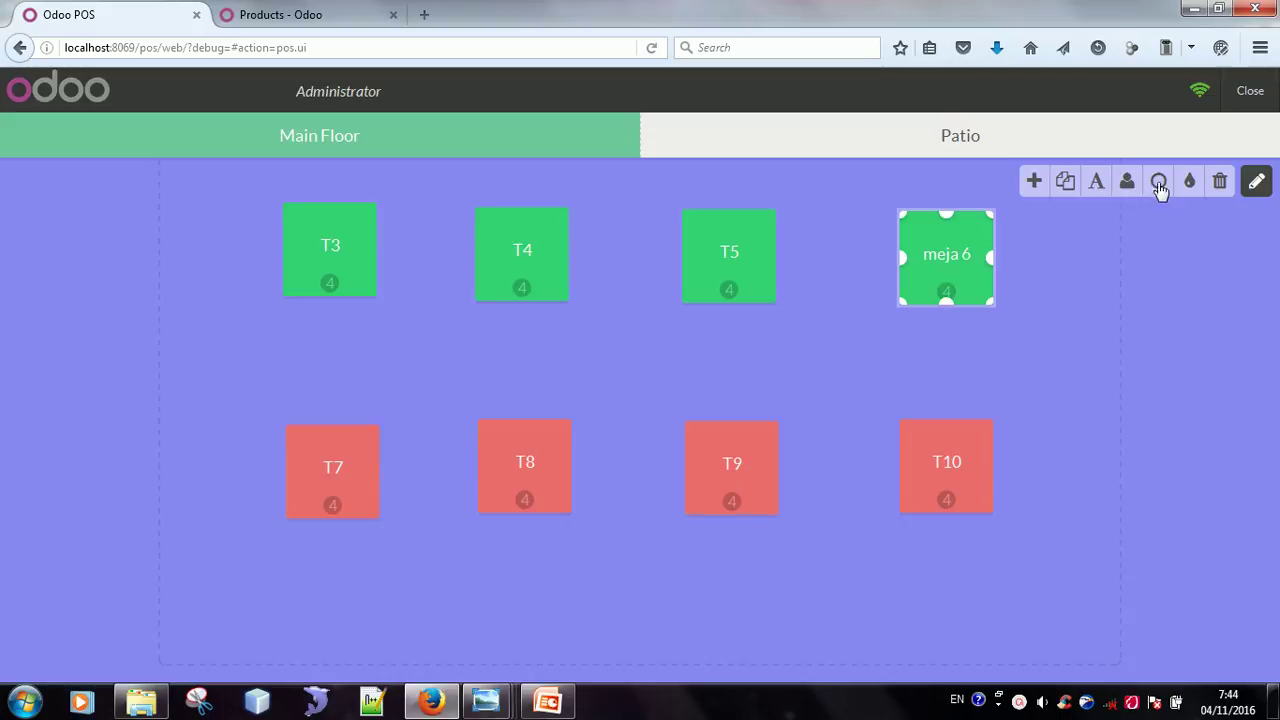
{"action": "left_click", "coordinate": [1158, 183]}
{"action": "left_click", "coordinate": [1158, 183]}
Change the colour of table T10 to green
{"action": "left_click", "coordinate": [1189, 182]}
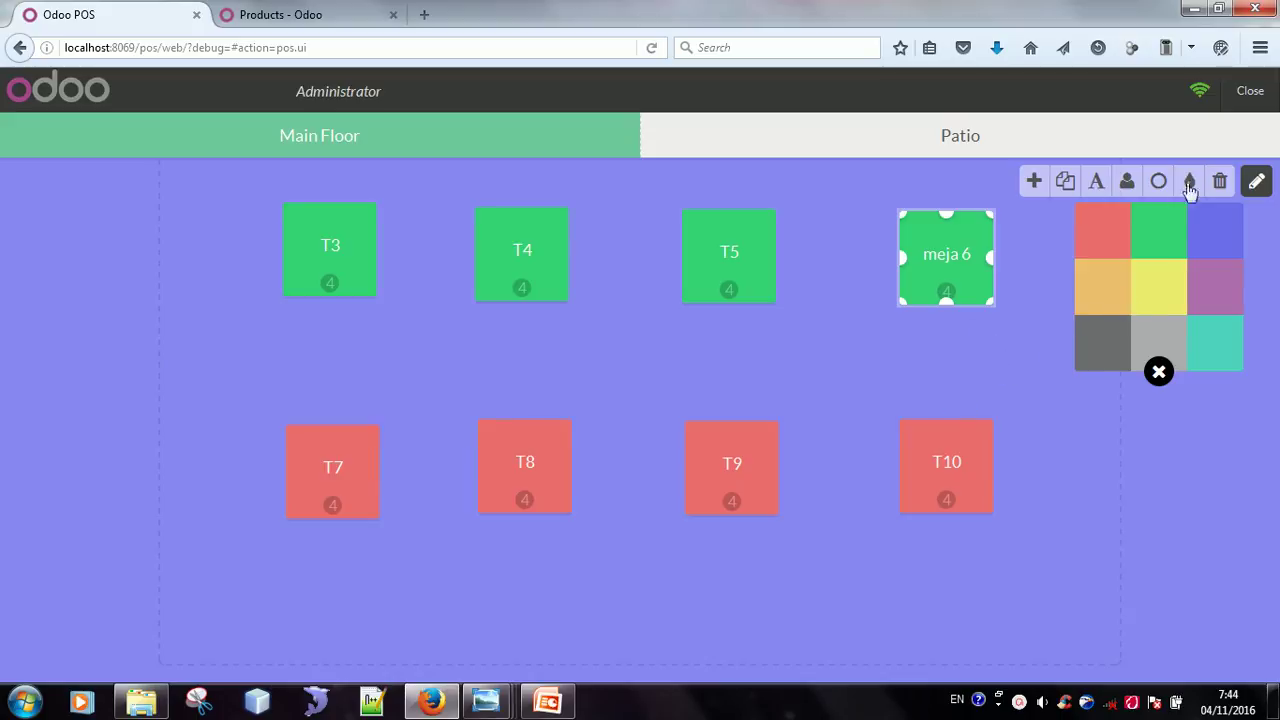
{"action": "left_click", "coordinate": [952, 460]}
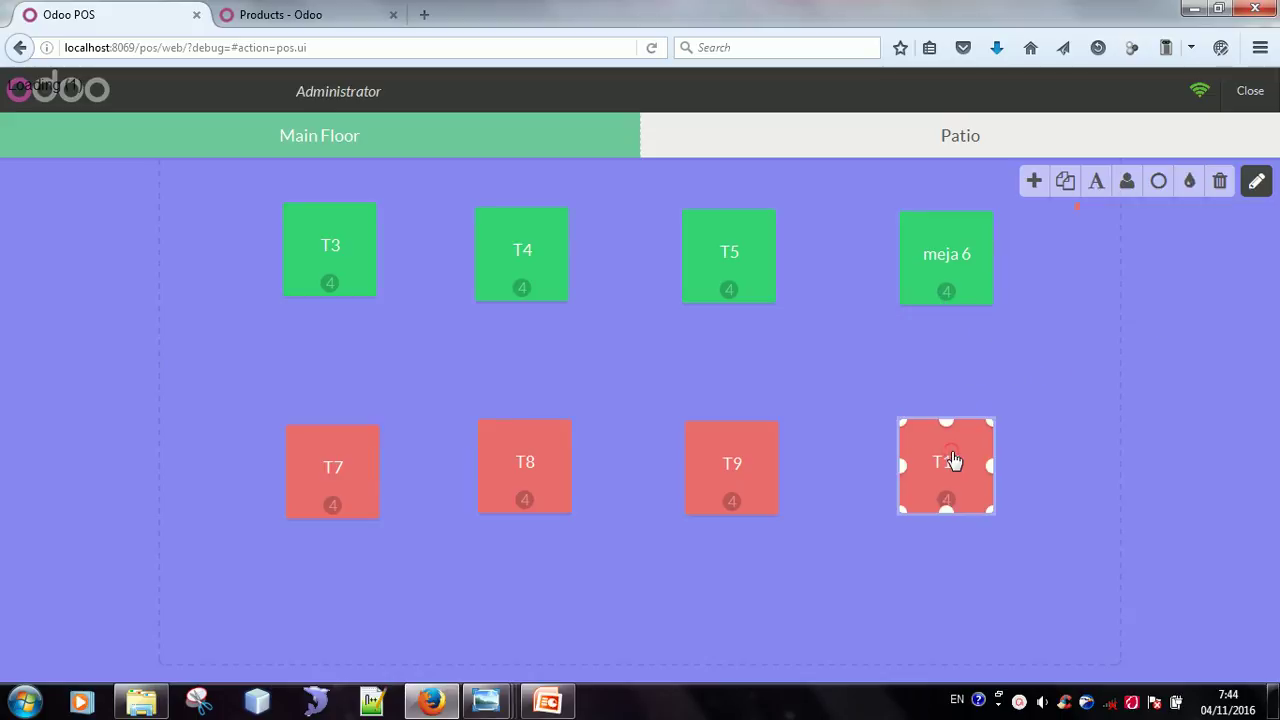
{"action": "left_click", "coordinate": [1189, 182]}
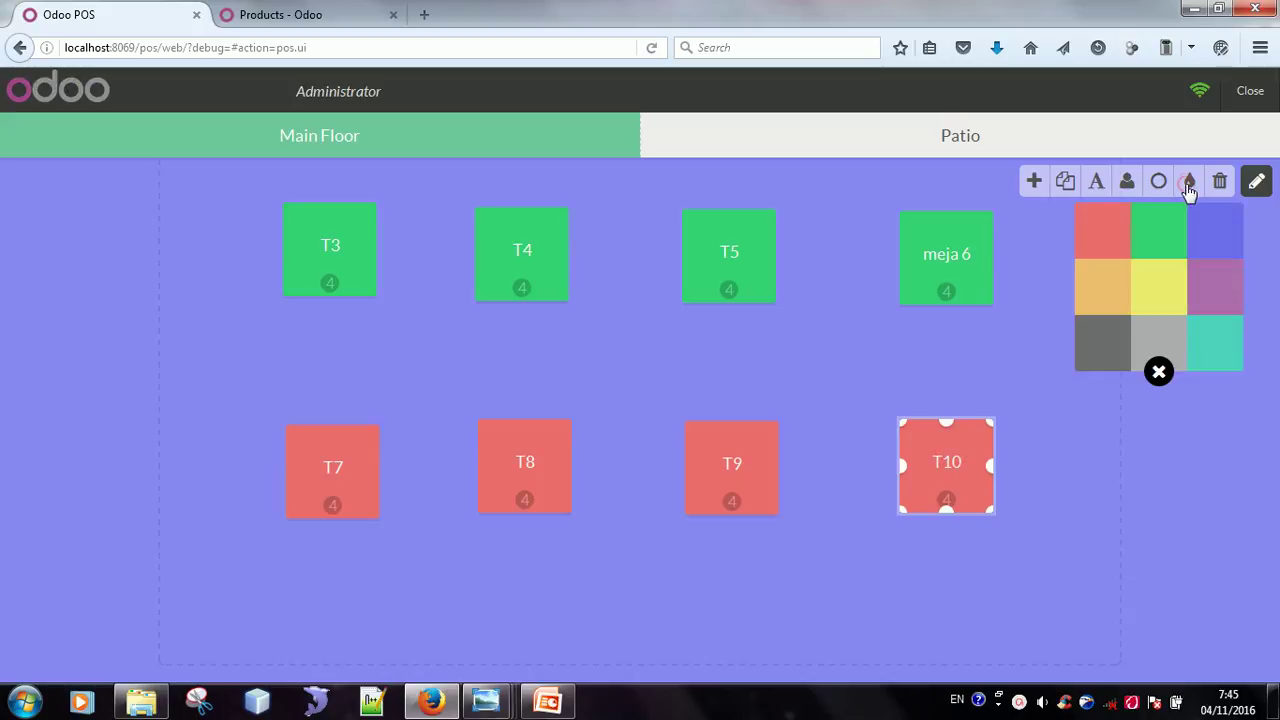
{"action": "left_click", "coordinate": [1157, 241]}
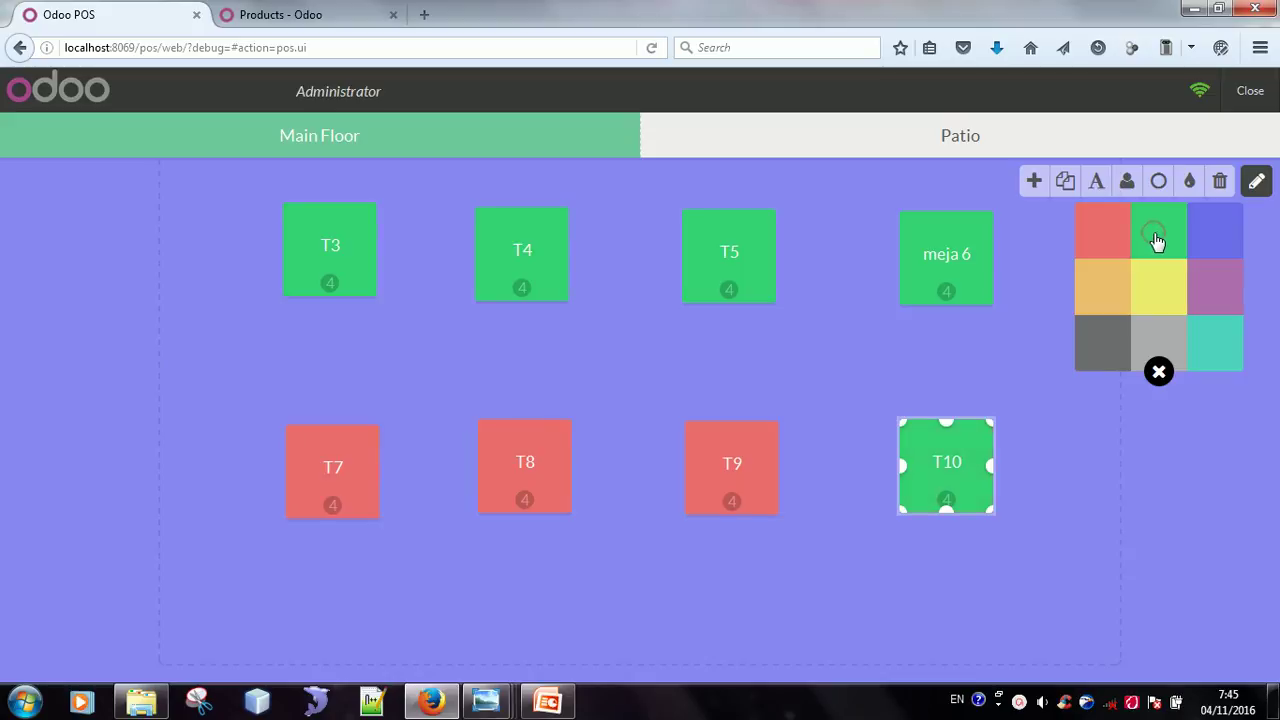
Change the colour of tables T9, T8 and T7 to green and deselect the table
{"action": "left_click", "coordinate": [737, 487]}
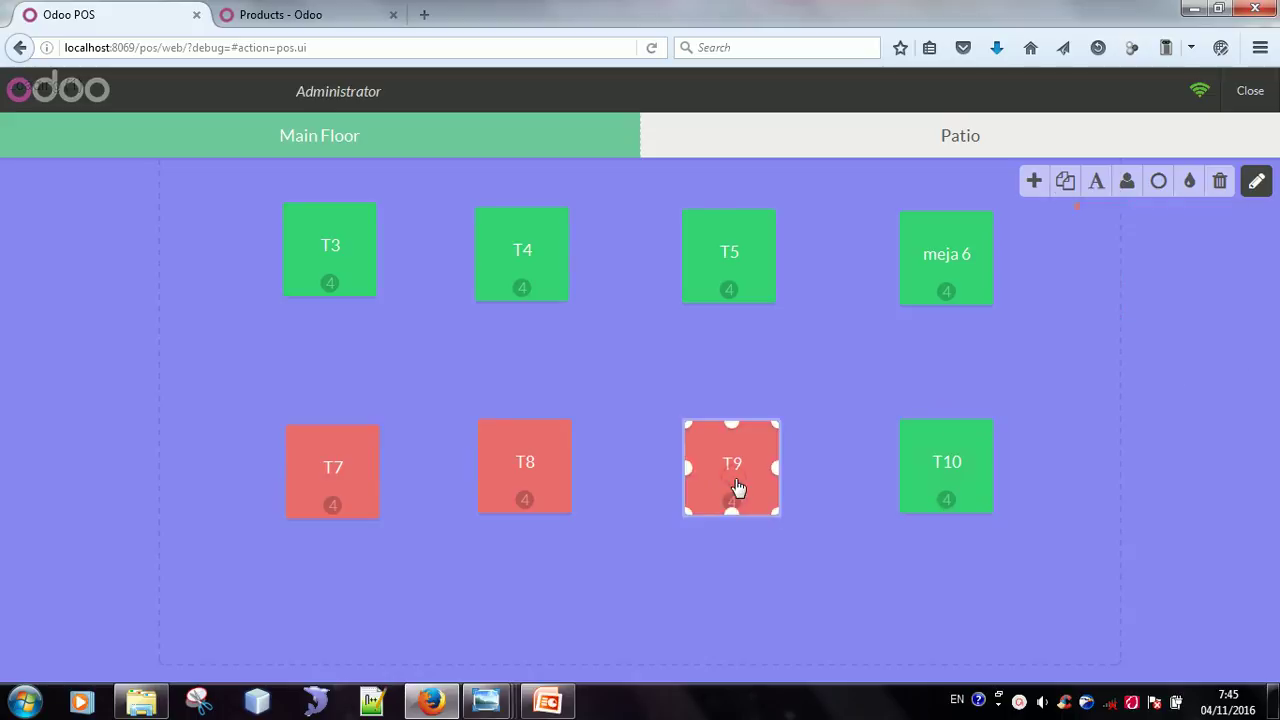
{"action": "left_click", "coordinate": [1188, 183]}
{"action": "left_click", "coordinate": [1158, 229]}
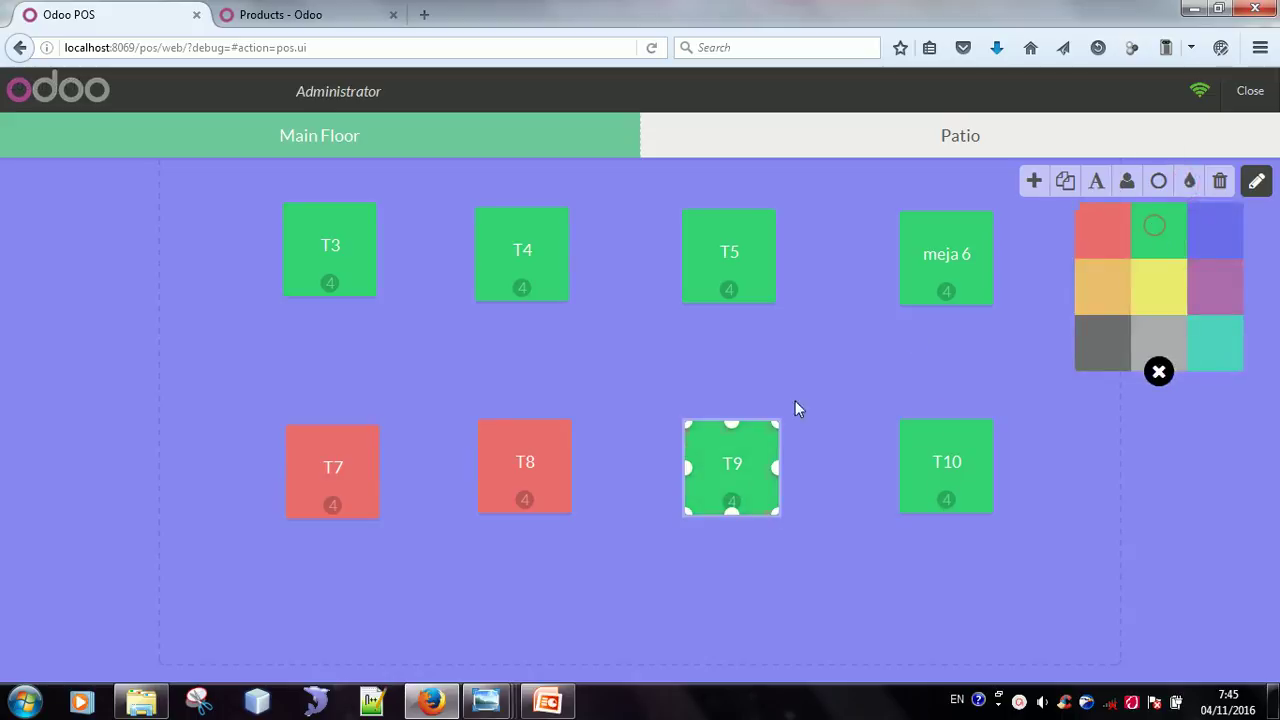
{"action": "left_click", "coordinate": [524, 500]}
{"action": "left_click", "coordinate": [1190, 183]}
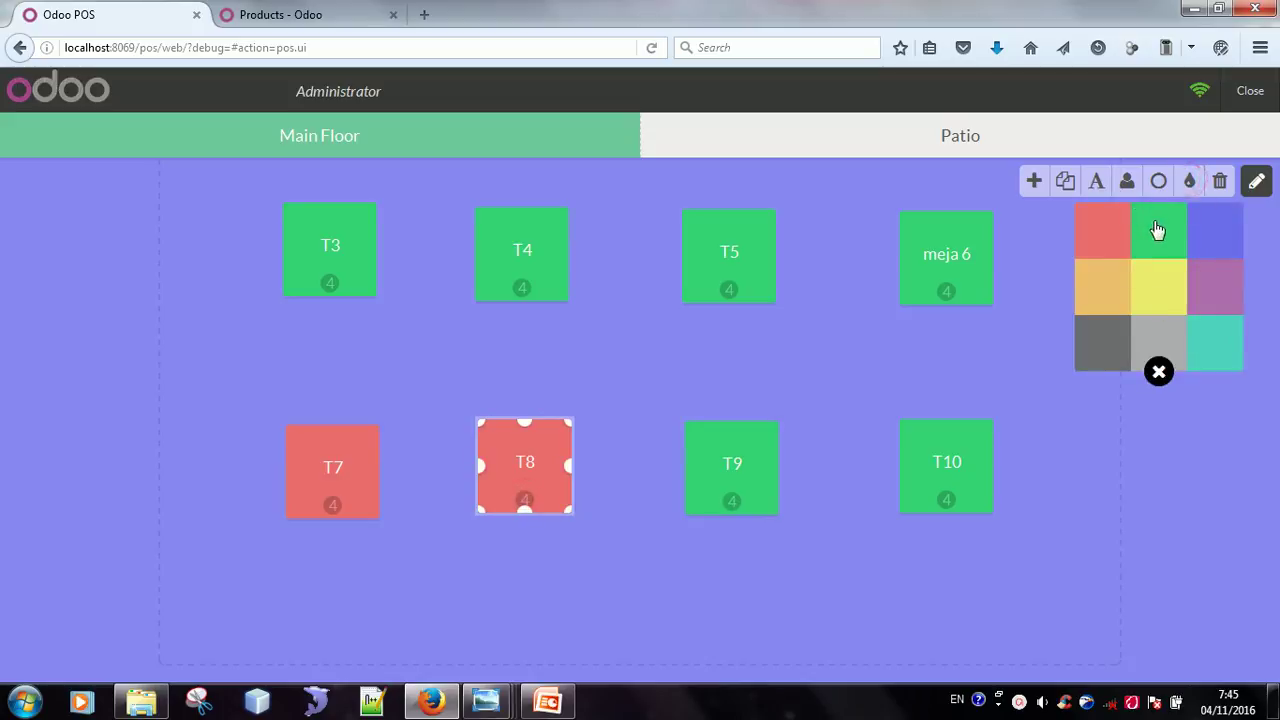
{"action": "left_click", "coordinate": [1154, 226]}
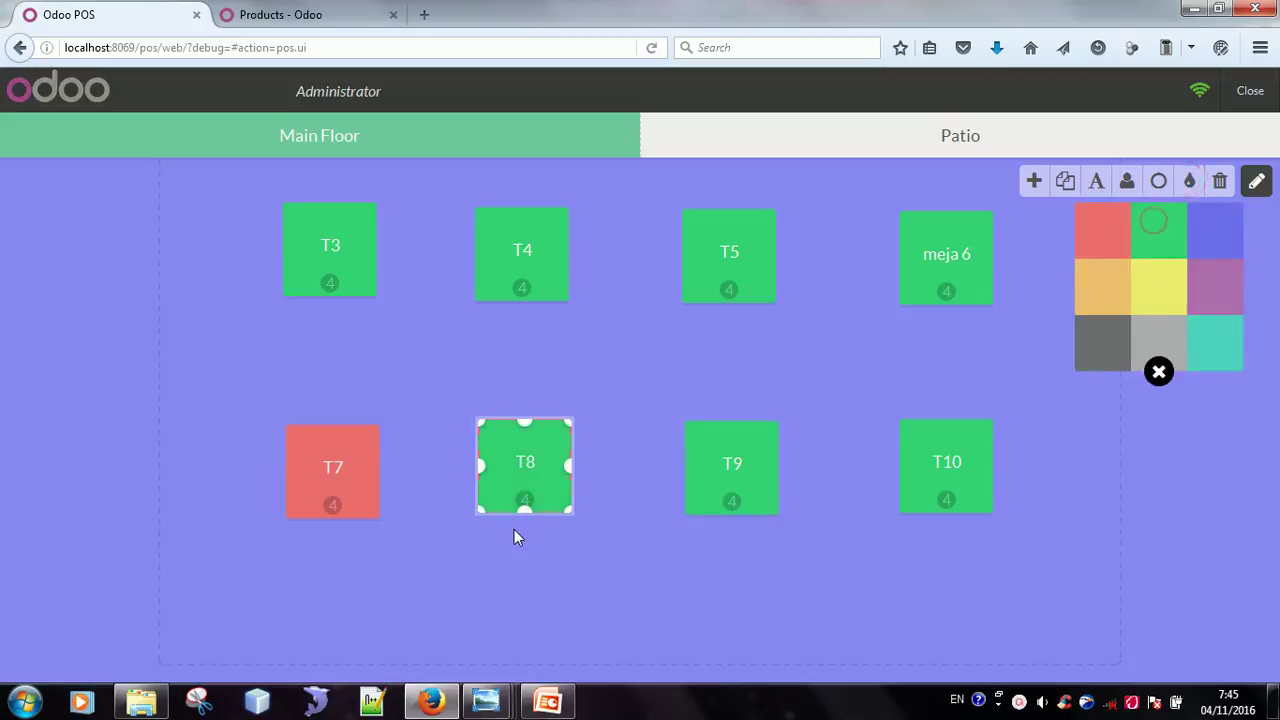
{"action": "left_click", "coordinate": [337, 459]}
{"action": "left_click", "coordinate": [1187, 186]}
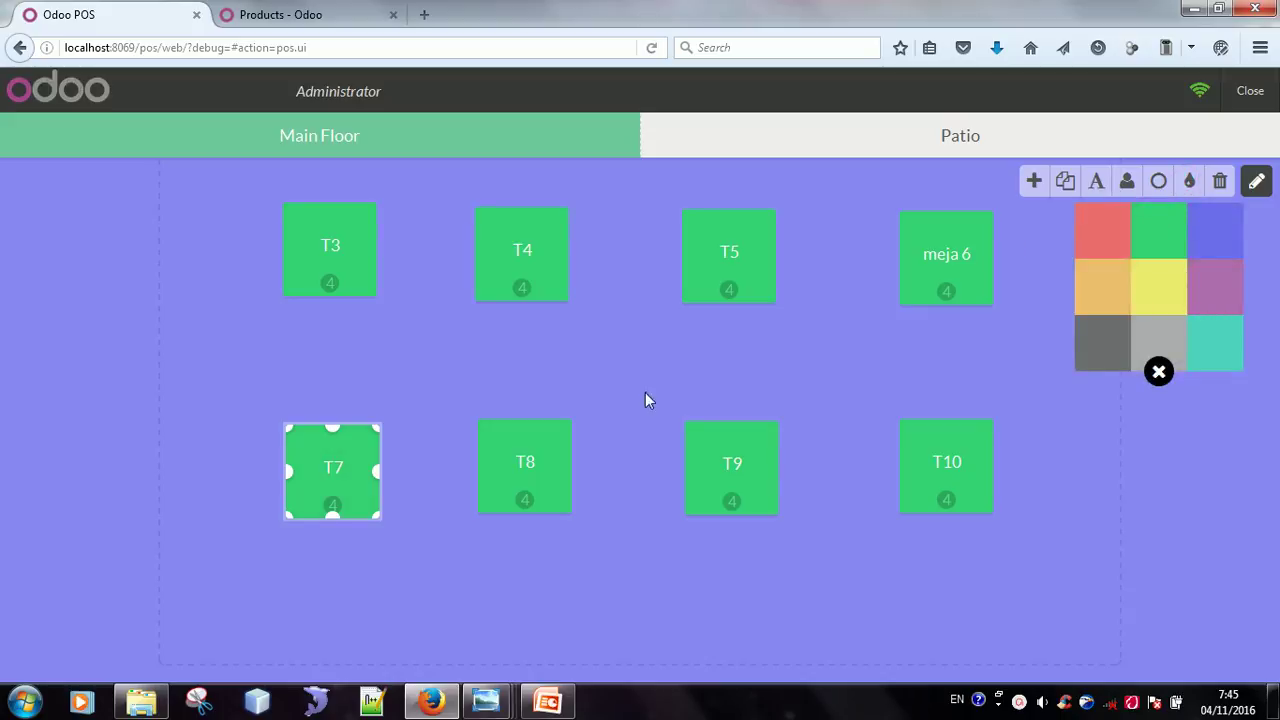
{"action": "left_click", "coordinate": [825, 630]}
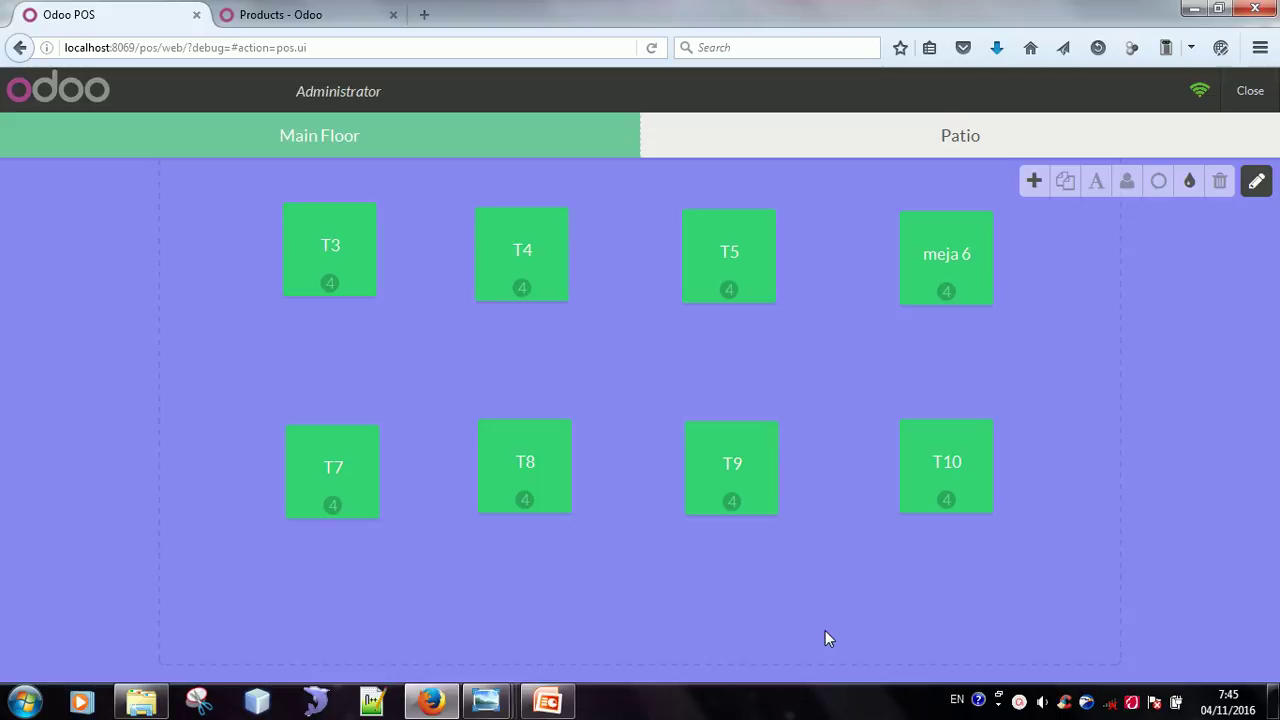
View the Patio floor plan and return to the Main Floor
{"action": "left_click", "coordinate": [1027, 128]}
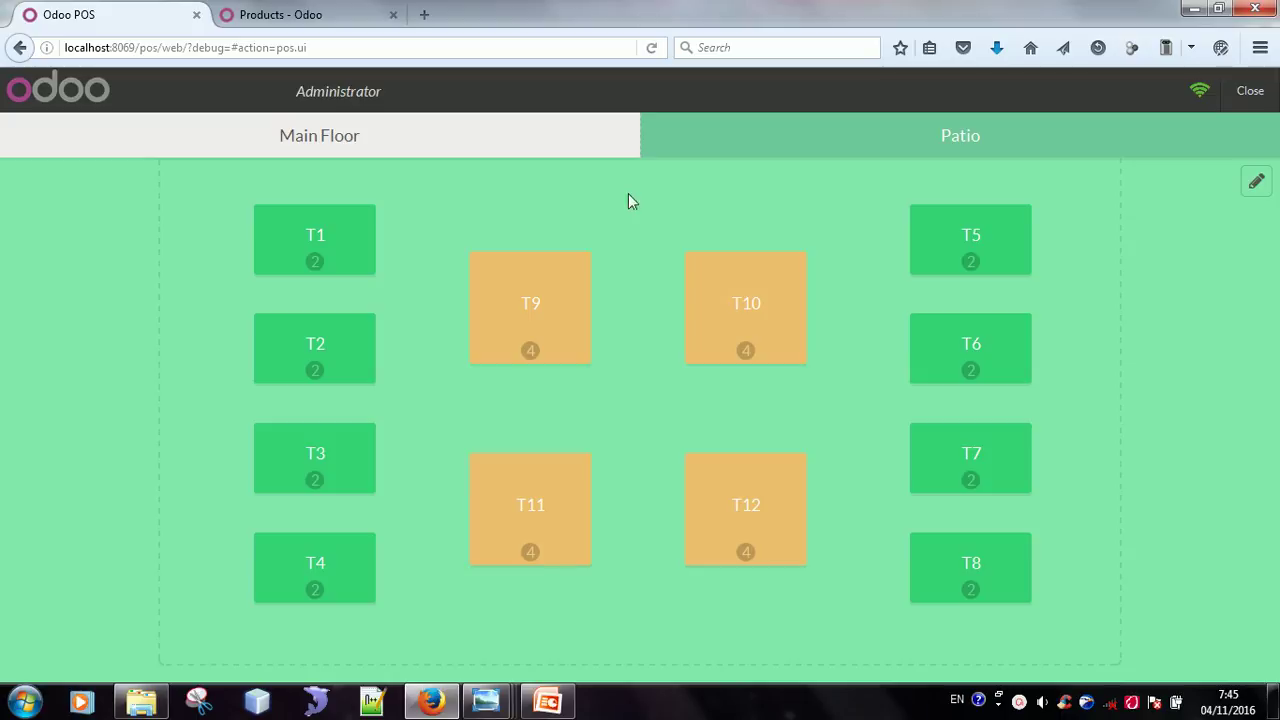
{"action": "left_click", "coordinate": [518, 150]}
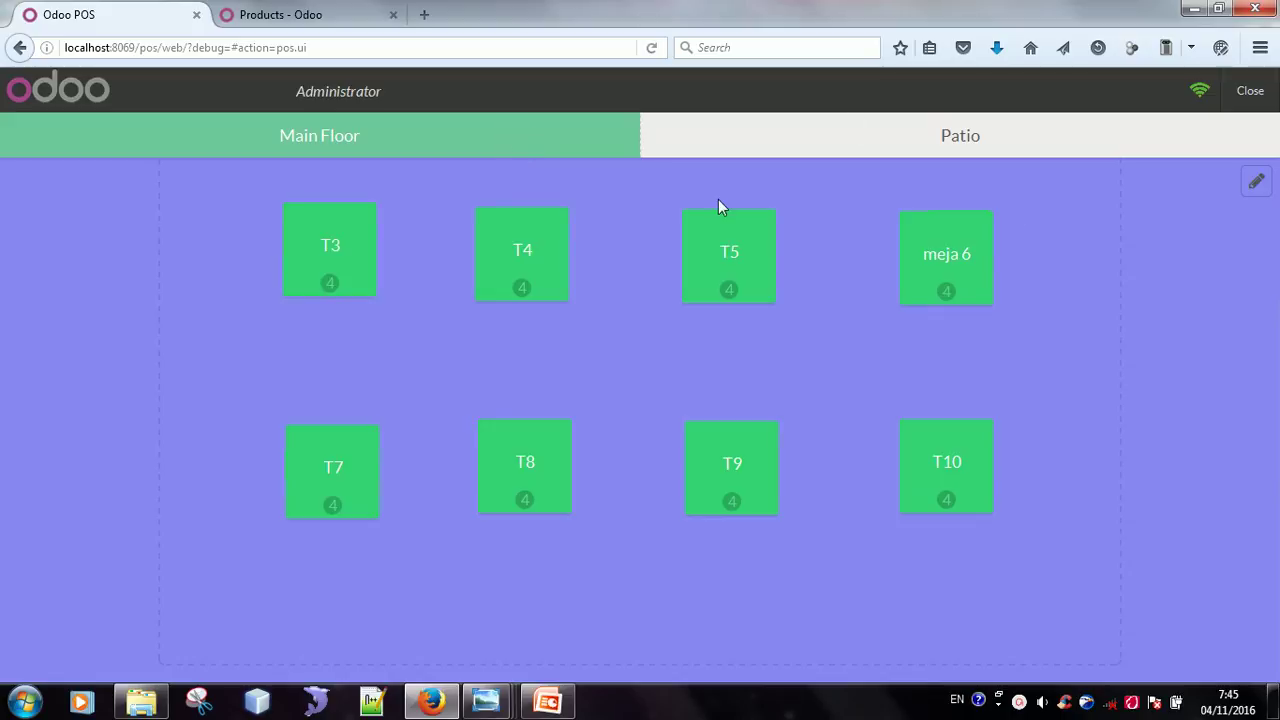
Start an order for table T3 and go back to the floor plan
{"action": "left_click", "coordinate": [315, 250]}
{"action": "left_click", "coordinate": [313, 275]}
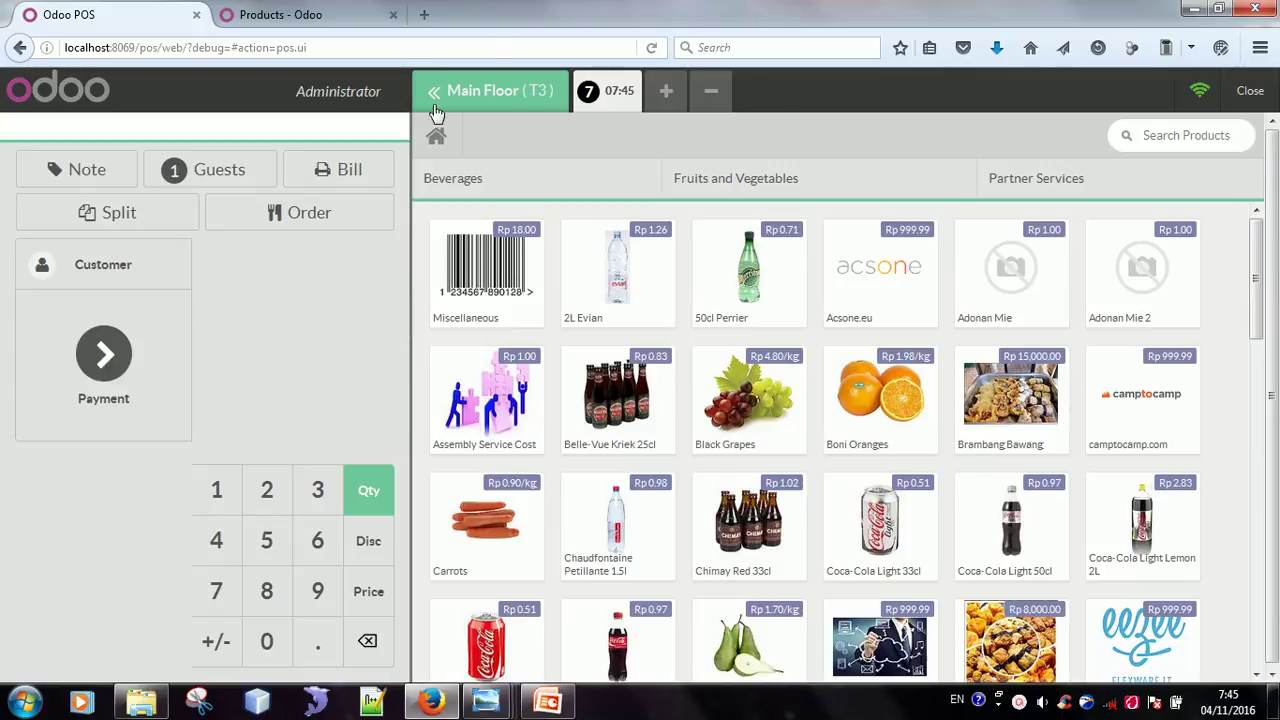
{"action": "left_click", "coordinate": [492, 92]}
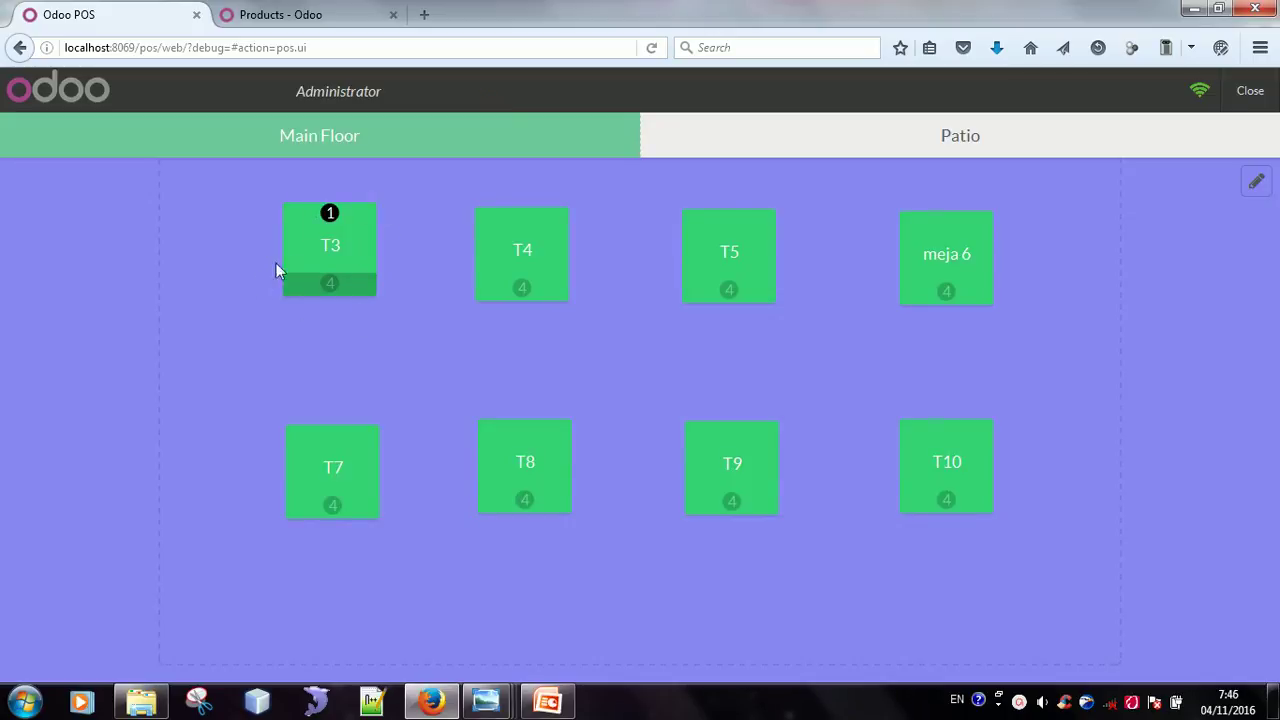
Reopen the order of table T3, browse the product list and add one Tahanan Berdua
{"action": "left_click", "coordinate": [331, 264]}
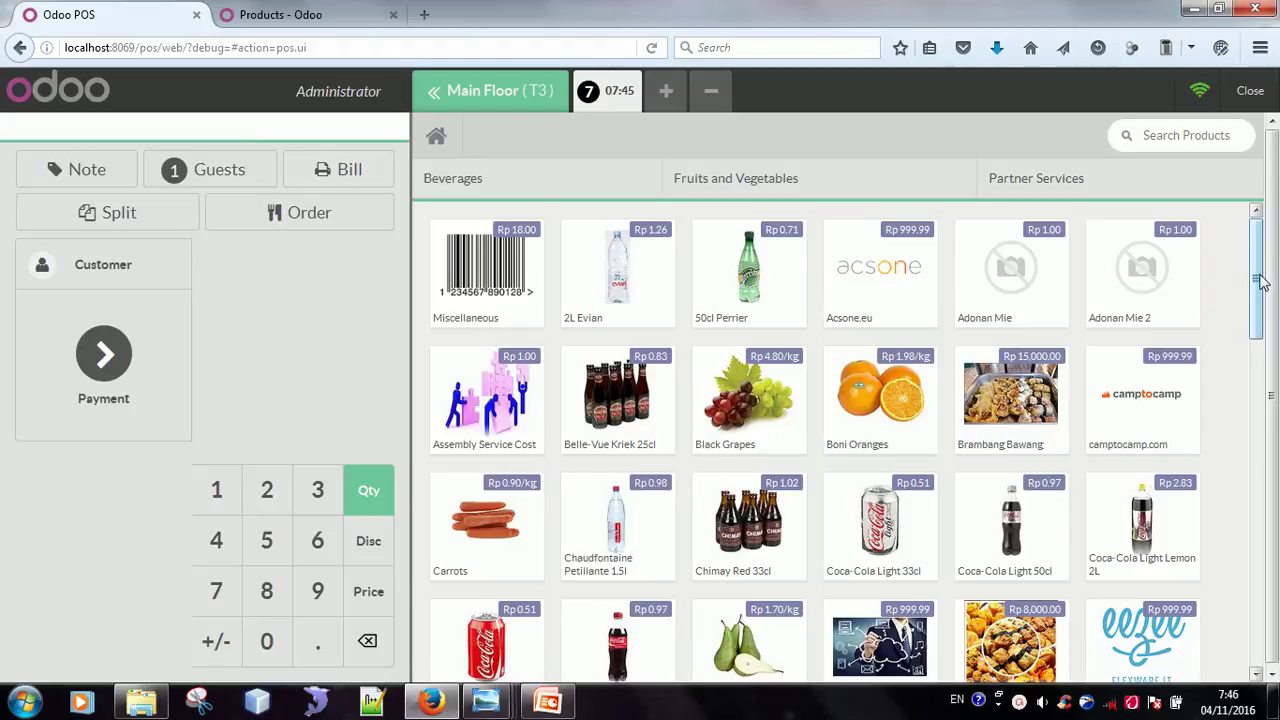
{"action": "scroll", "coordinate": [1262, 277], "scroll_direction": "down", "scroll_amount": 4}
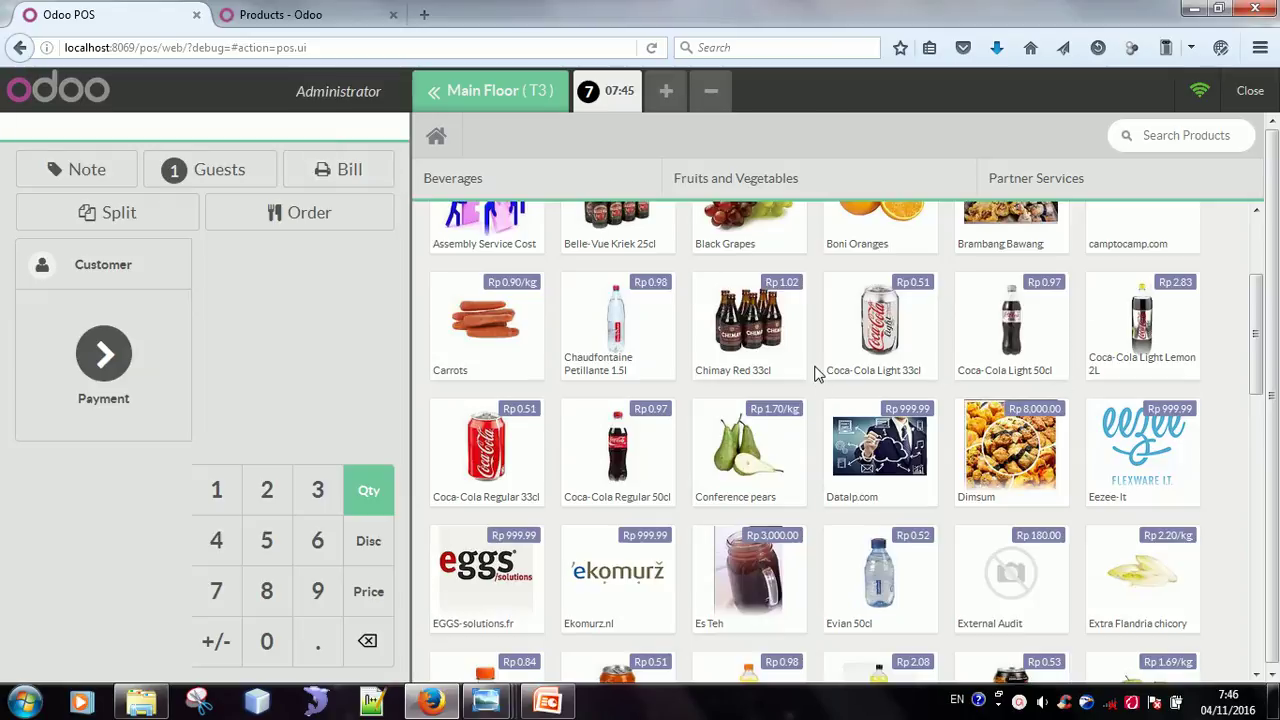
{"action": "left_click_drag", "start_coordinate": [1254, 330], "coordinate": [1262, 478]}
{"action": "left_click", "coordinate": [1258, 480]}
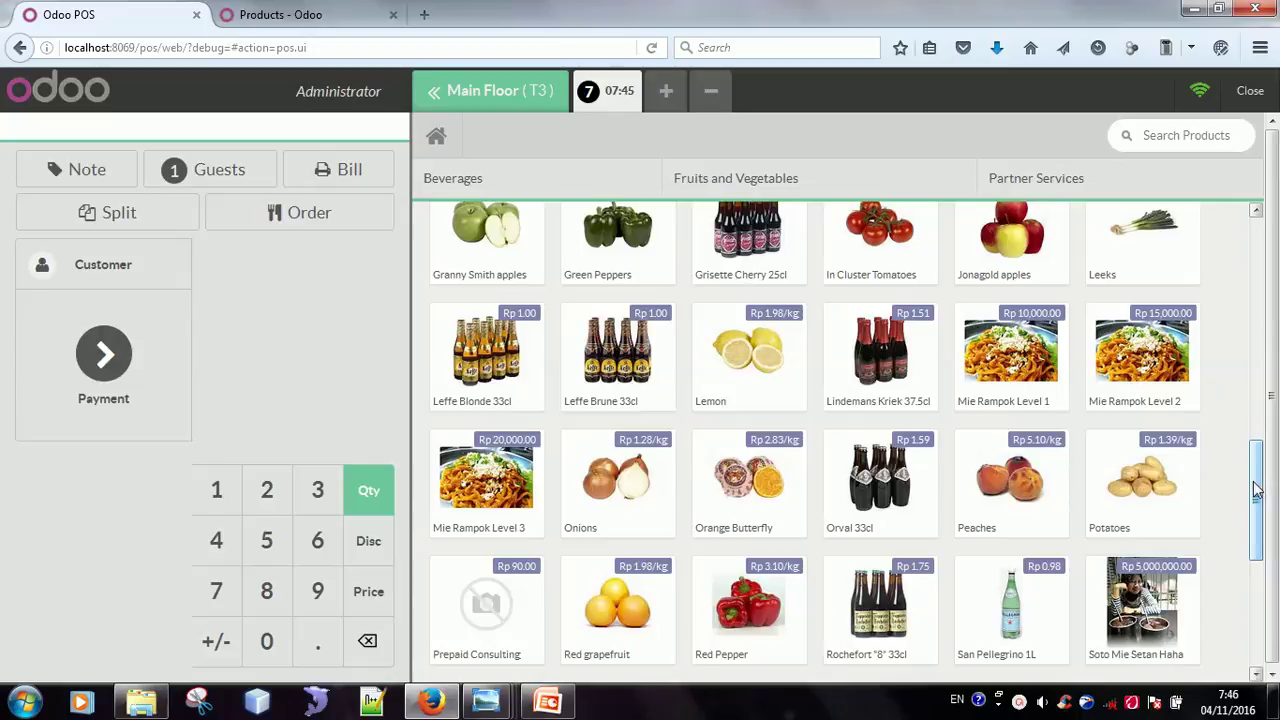
{"action": "left_click_drag", "start_coordinate": [1257, 490], "coordinate": [1257, 582]}
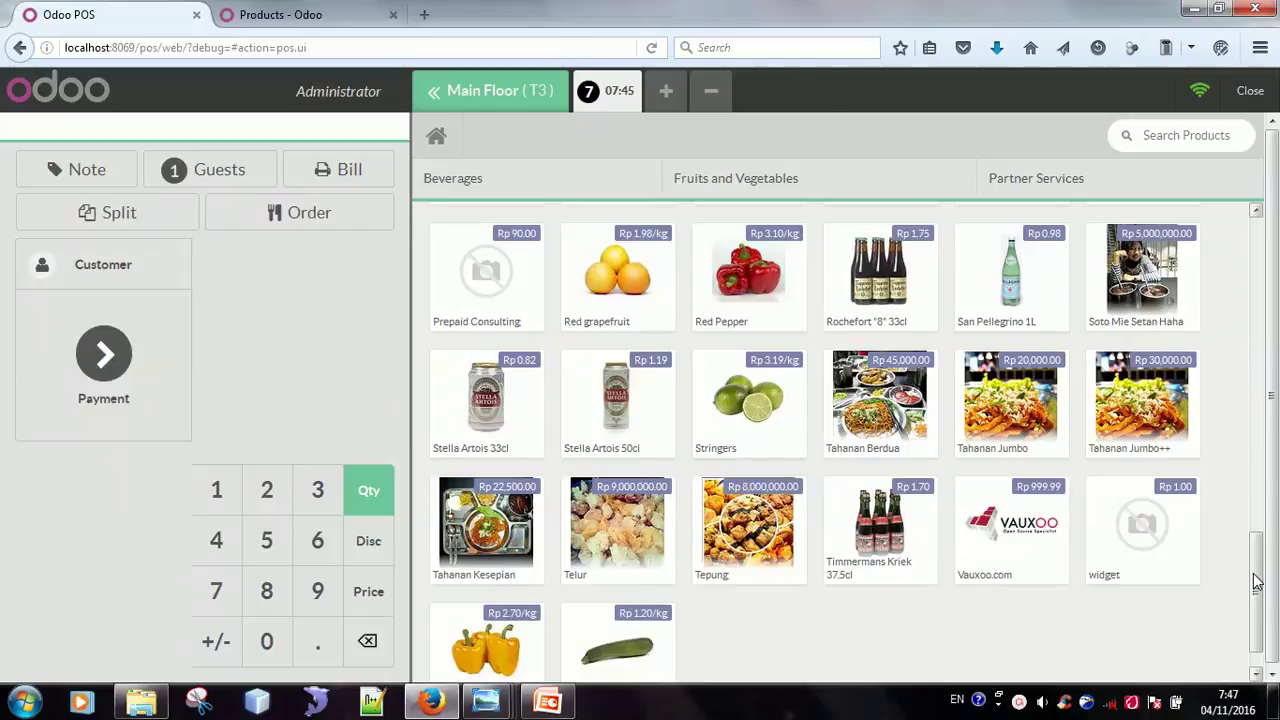
{"action": "mouse_move", "coordinate": [1257, 582]}
{"action": "left_mouse_down"}
{"action": "mouse_move", "coordinate": [1274, 487]}
{"action": "mouse_move", "coordinate": [1274, 597]}
{"action": "left_mouse_up"}
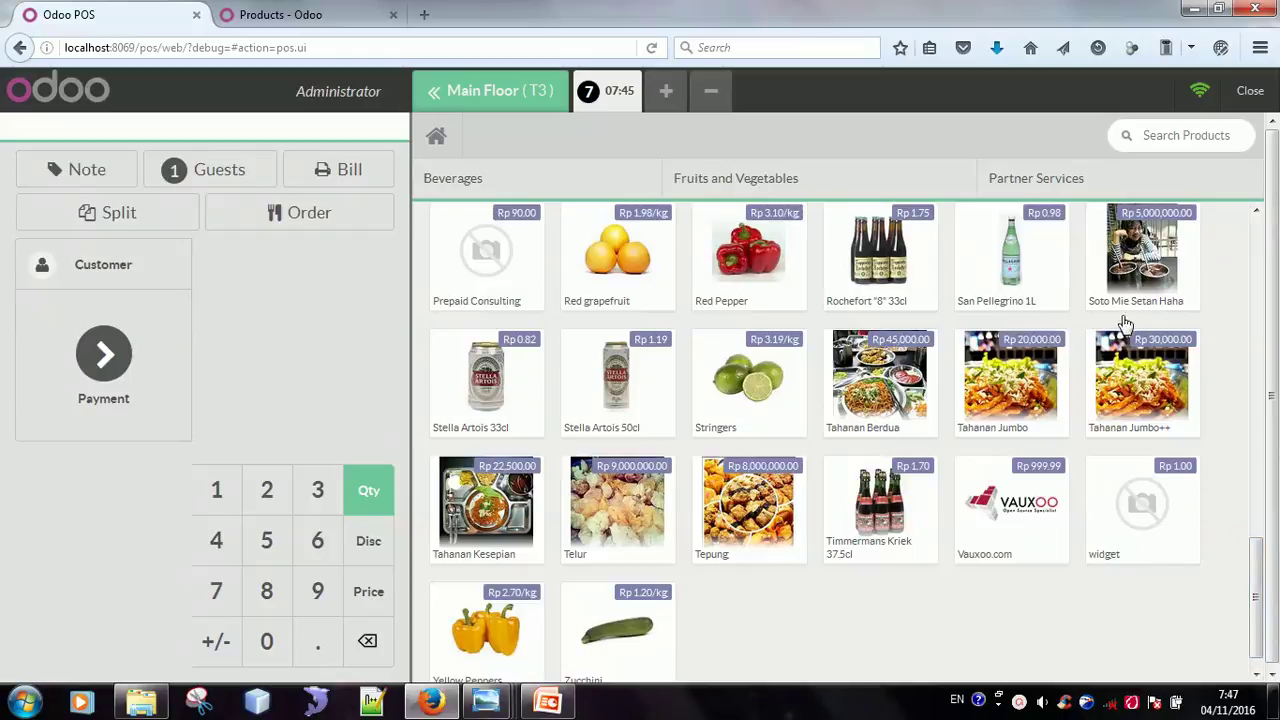
{"action": "left_click_drag", "start_coordinate": [1257, 600], "coordinate": [1262, 540]}
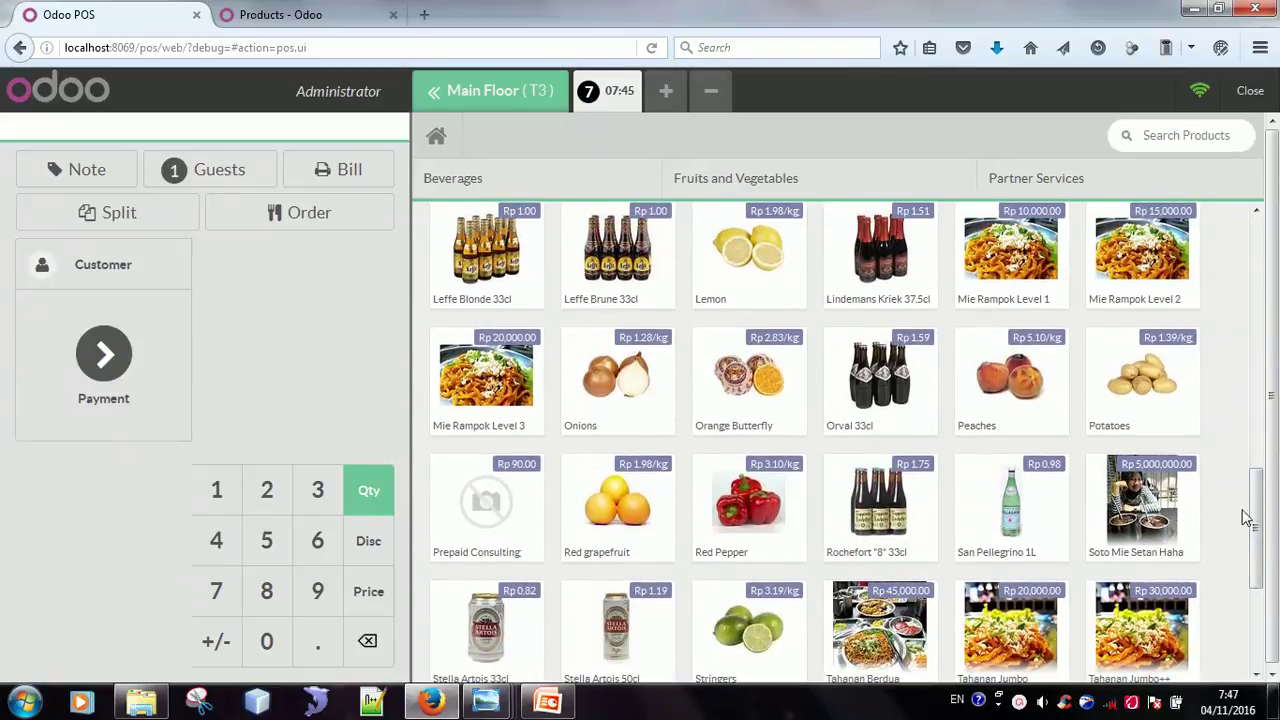
{"action": "scroll", "coordinate": [927, 610], "scroll_direction": "down", "scroll_amount": 1}
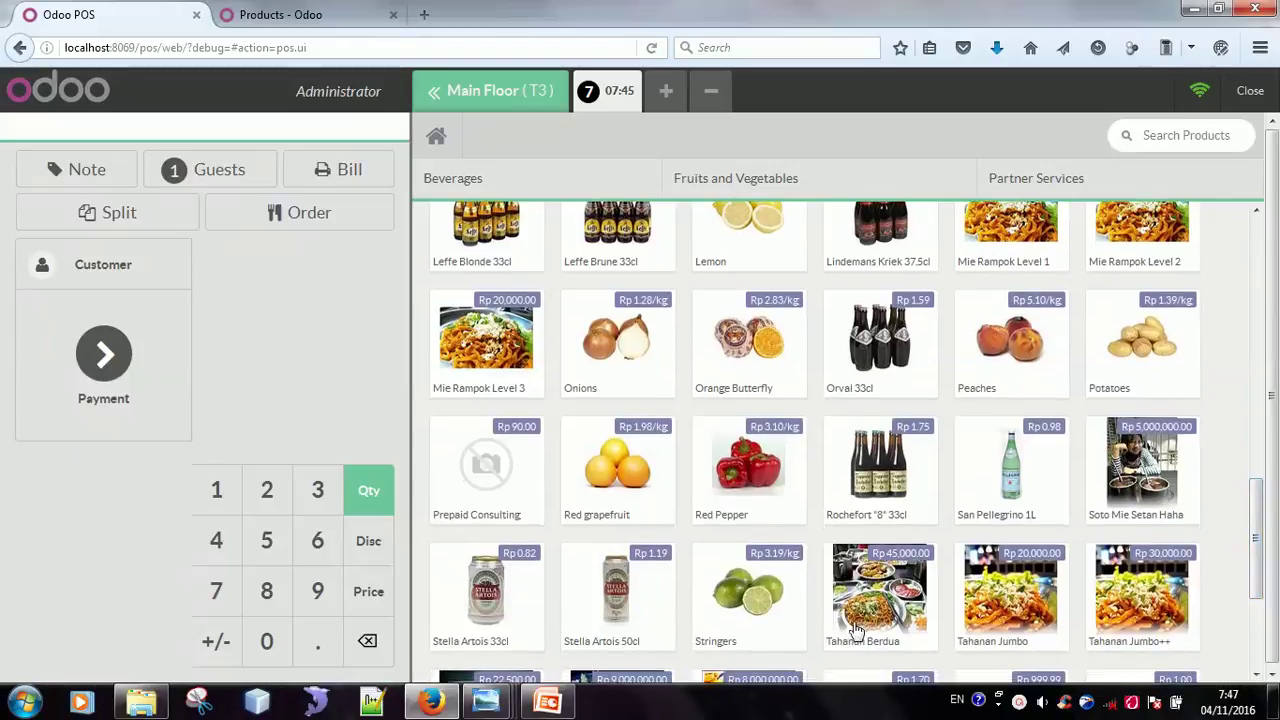
{"action": "left_click", "coordinate": [856, 630]}
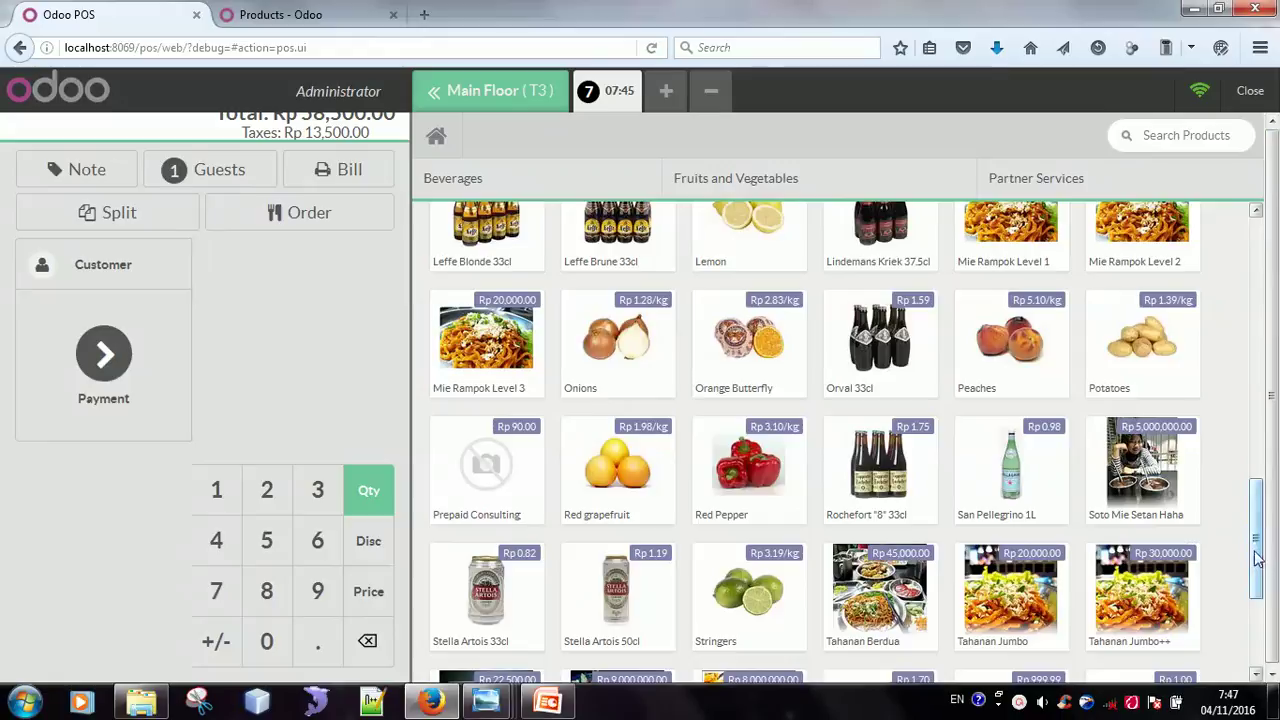
Add one Mie Rampok Level 1 and one Mie Rampok Level 2 to the order
{"action": "scroll", "coordinate": [1258, 560], "scroll_direction": "up", "scroll_amount": 2}
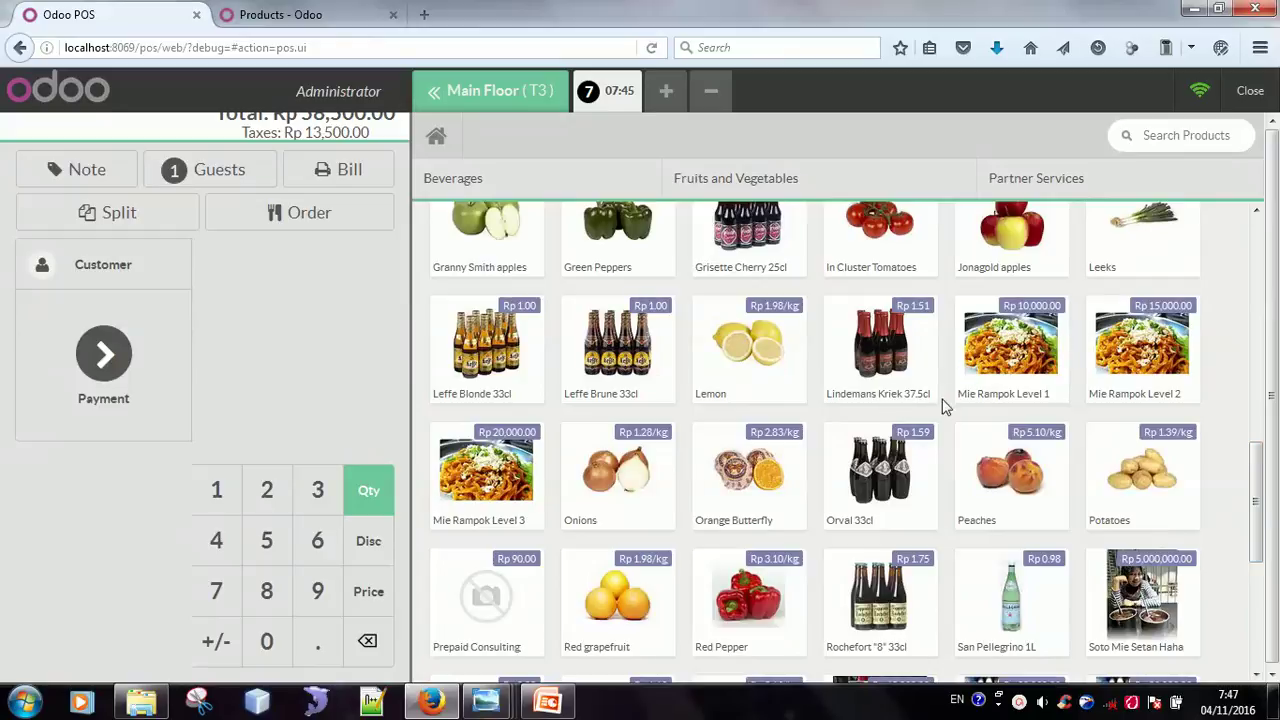
{"action": "left_click", "coordinate": [1008, 362]}
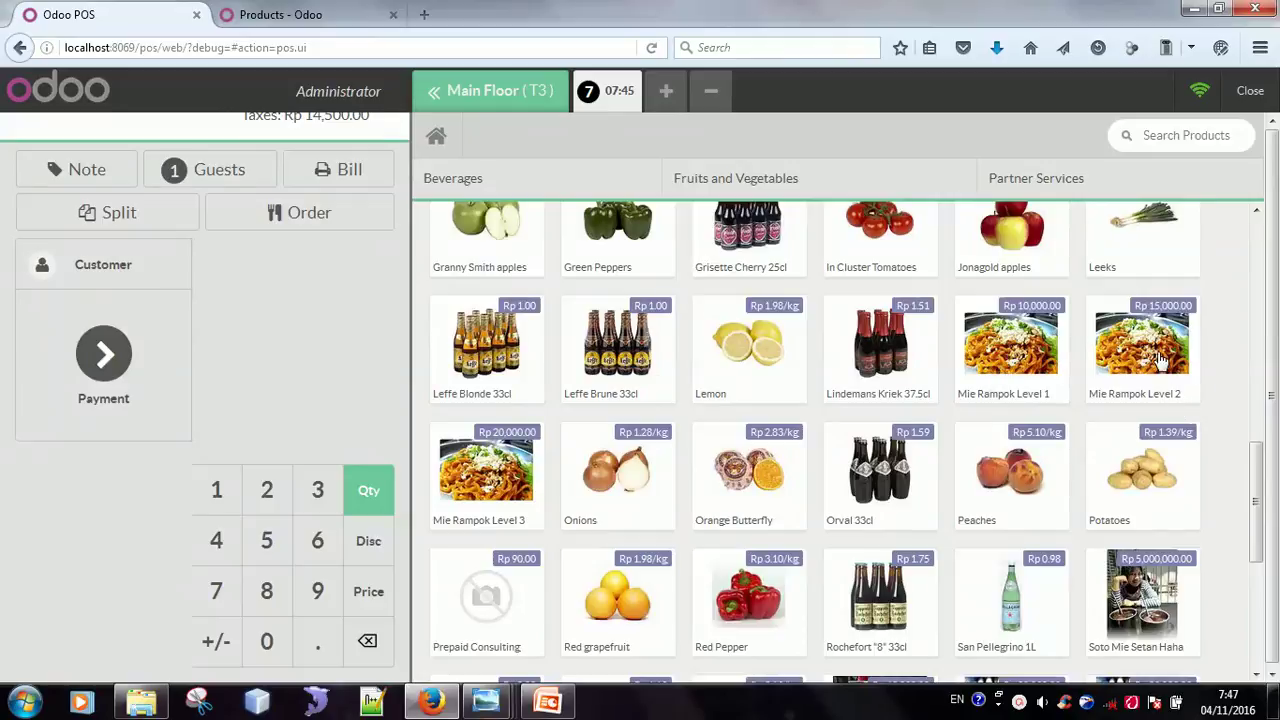
{"action": "left_click", "coordinate": [1097, 365]}
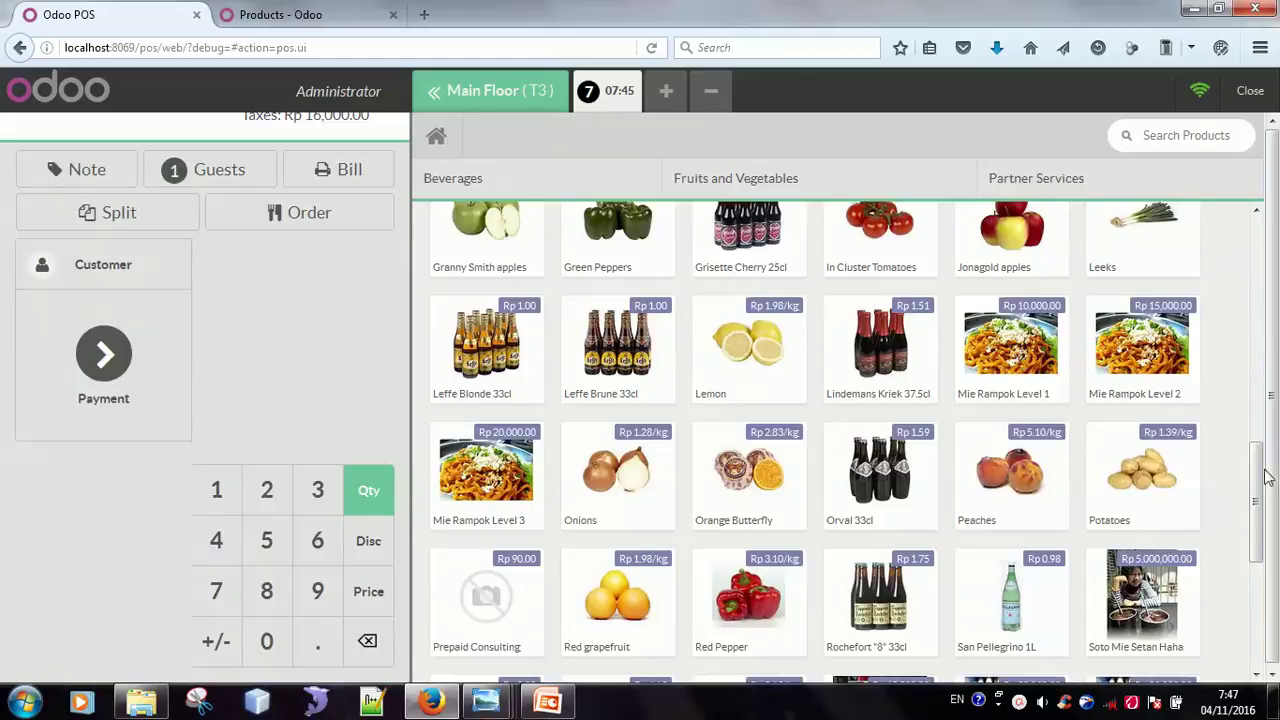
Find Es Teh in the product list and add two of it to the order
{"action": "left_click_drag", "start_coordinate": [1258, 530], "coordinate": [1252, 580]}
{"action": "left_click_drag", "start_coordinate": [1263, 530], "coordinate": [1263, 583]}
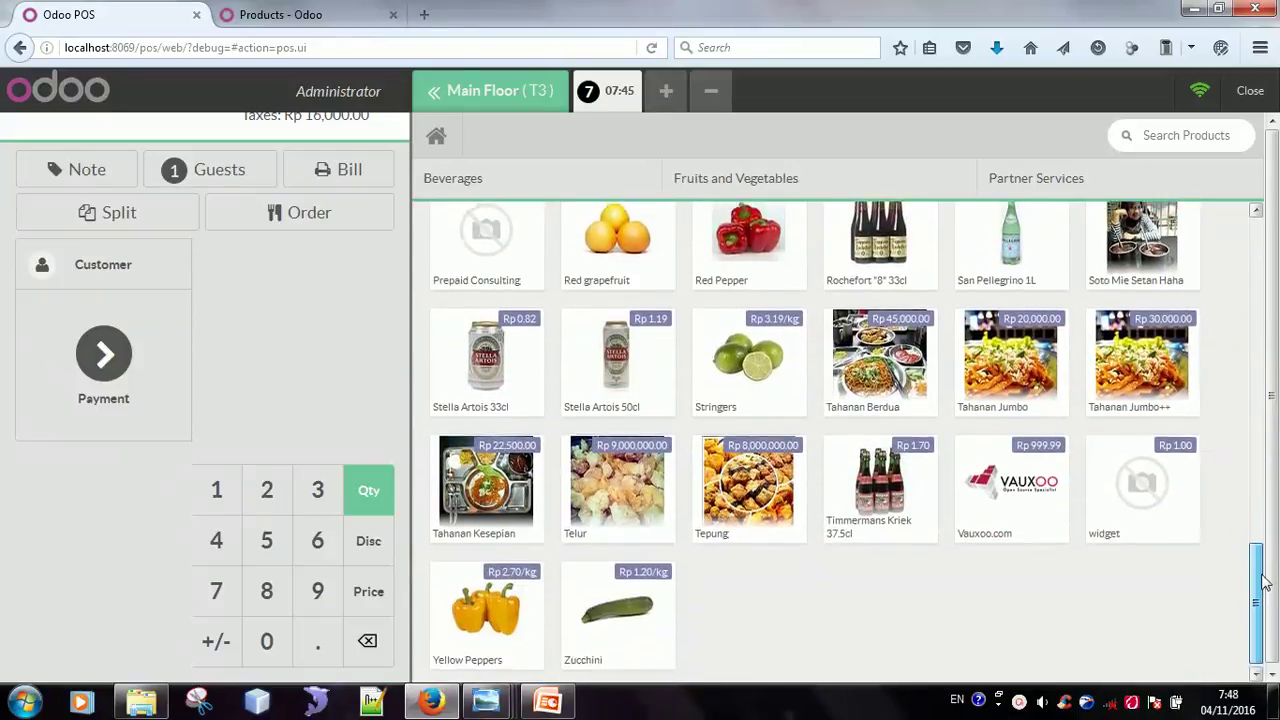
{"action": "left_click_drag", "start_coordinate": [1263, 583], "coordinate": [1268, 430]}
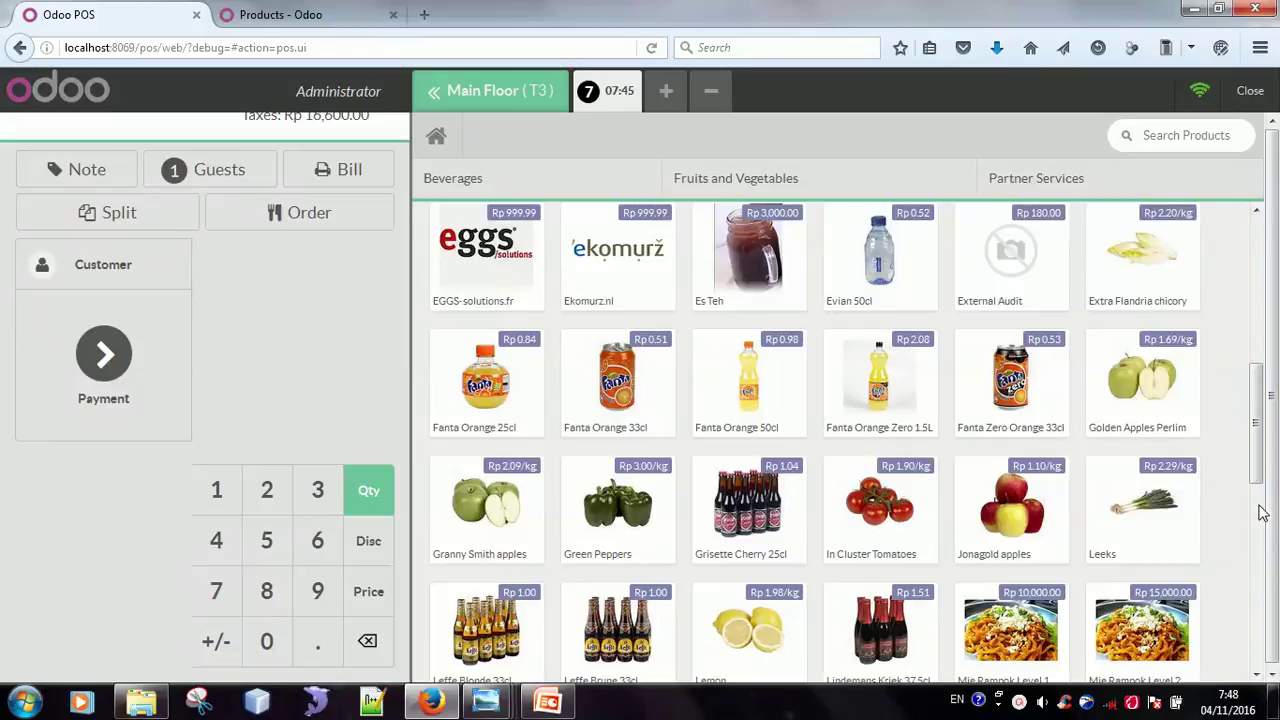
Find Dimsum in the product list, add two of it to the order and look through the remaining products
{"action": "left_click_drag", "start_coordinate": [1256, 420], "coordinate": [1256, 518]}
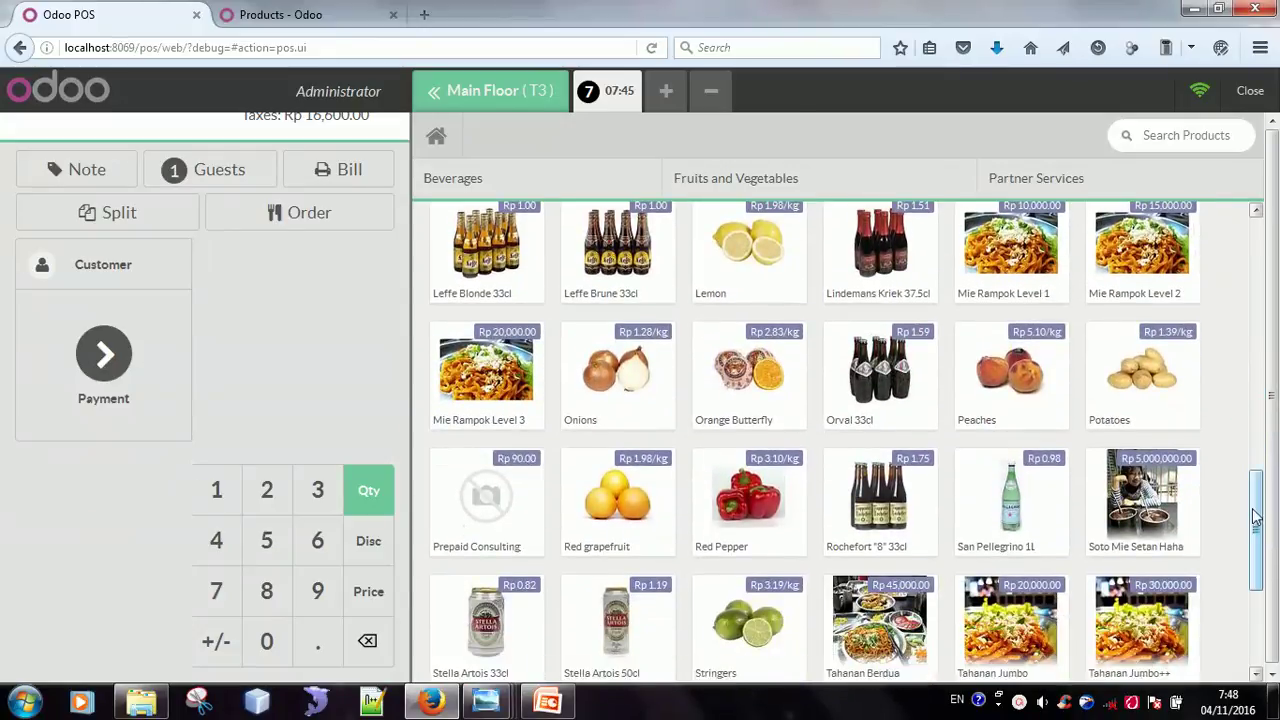
{"action": "scroll", "coordinate": [1258, 508], "scroll_direction": "down", "scroll_amount": 5}
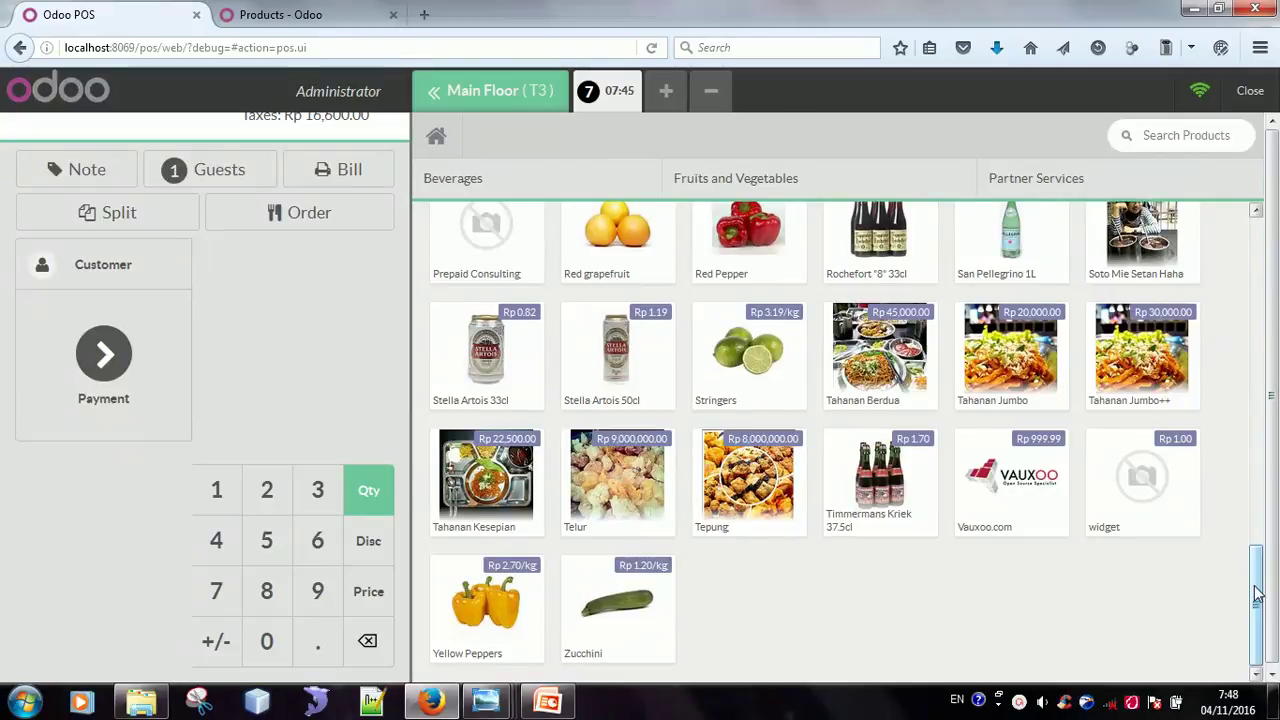
{"action": "left_click_drag", "start_coordinate": [1258, 595], "coordinate": [1260, 365]}
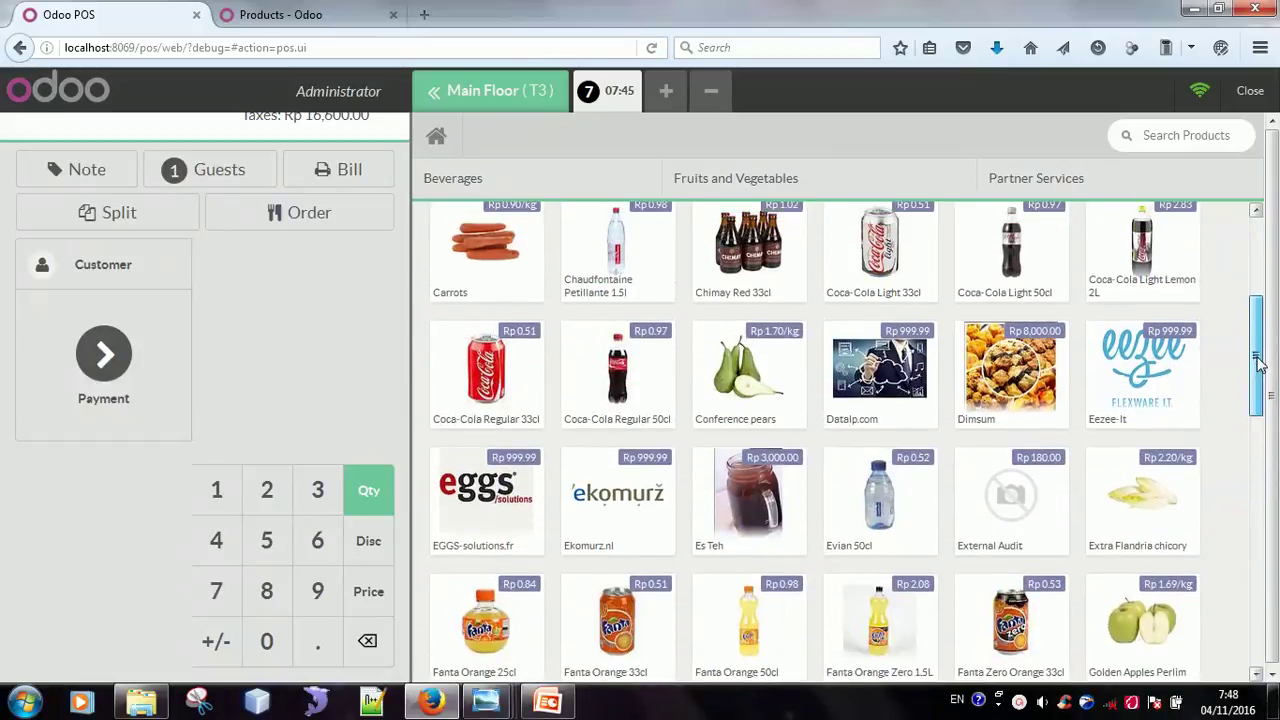
{"action": "left_click", "coordinate": [1037, 399]}
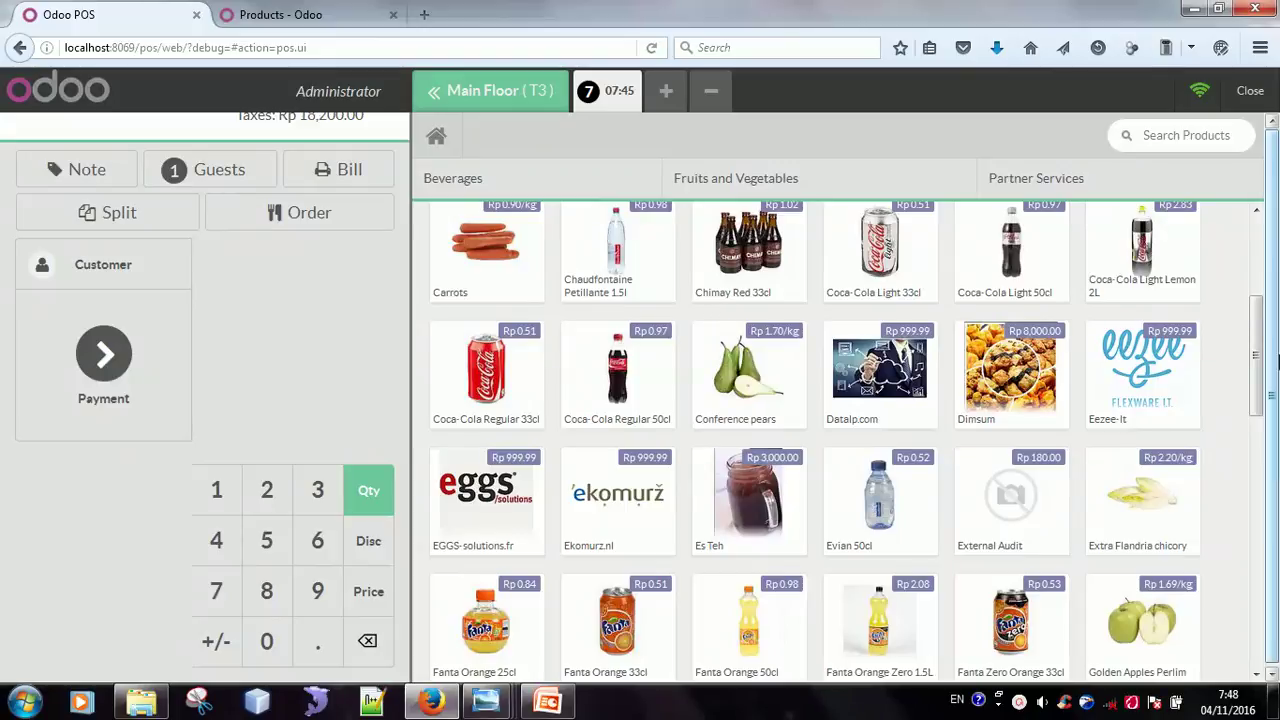
{"action": "left_click_drag", "start_coordinate": [1256, 347], "coordinate": [1256, 590]}
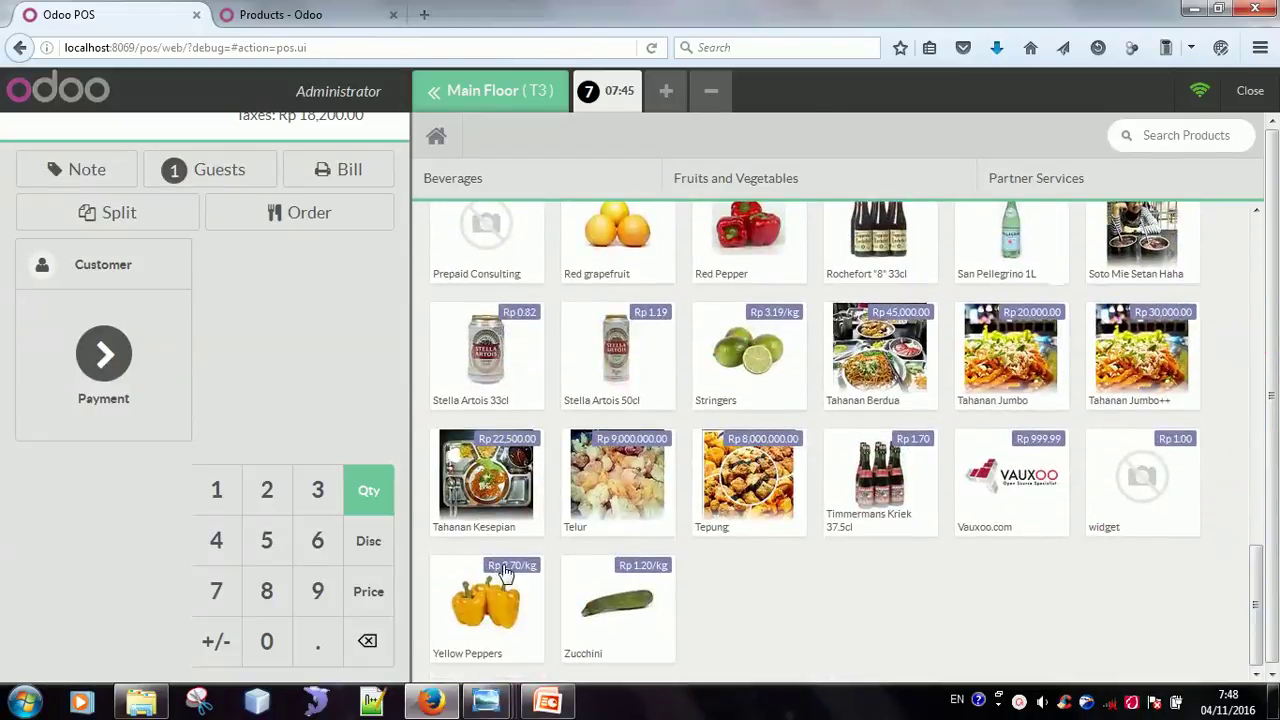
Pay the order by Cash (IDR) with 150,000 tendered and validate the payment
{"action": "left_click", "coordinate": [104, 355]}
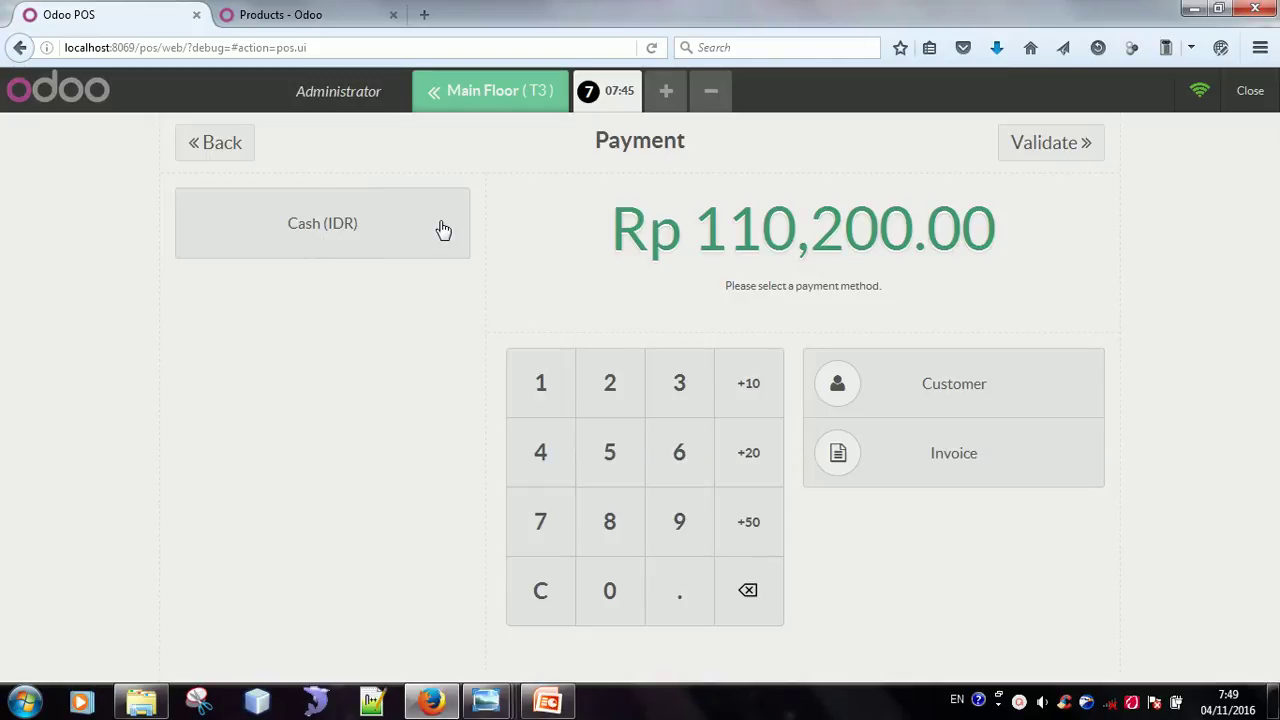
{"action": "left_click", "coordinate": [389, 253]}
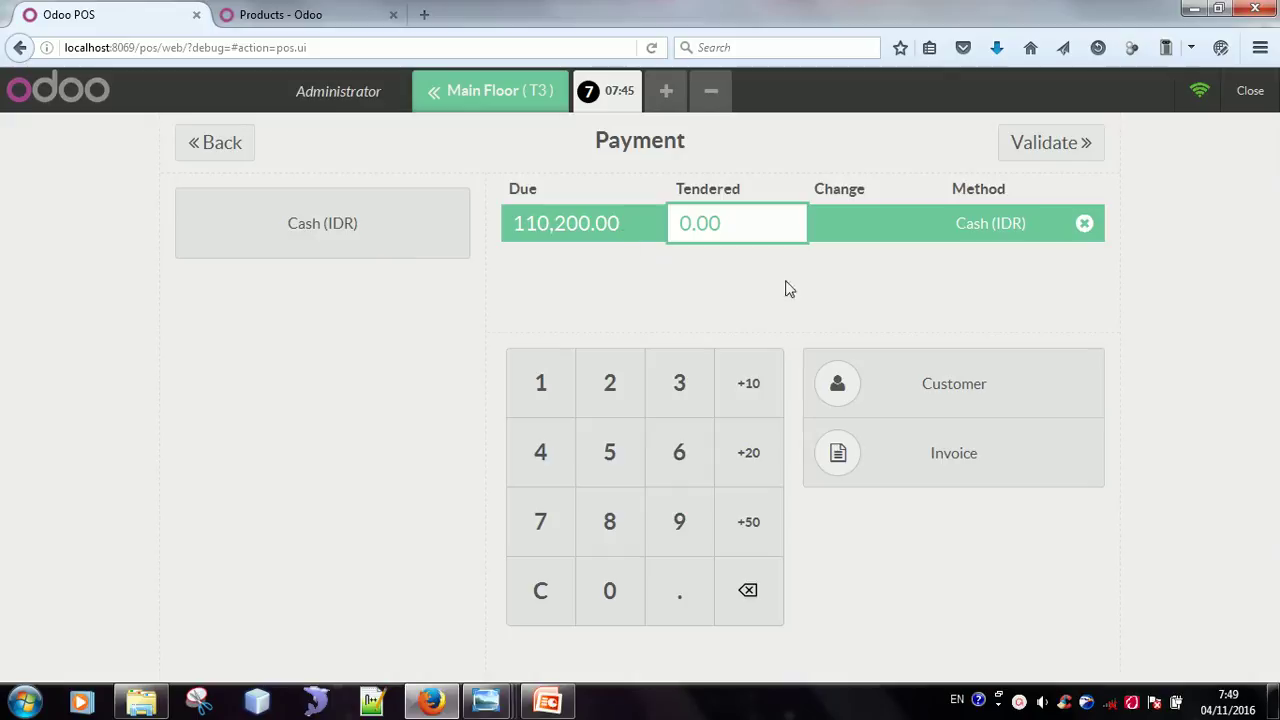
{"action": "left_click", "coordinate": [744, 227]}
{"action": "left_click", "coordinate": [720, 224]}
{"action": "left_click", "coordinate": [721, 224]}
{"action": "type", "text": "15"}
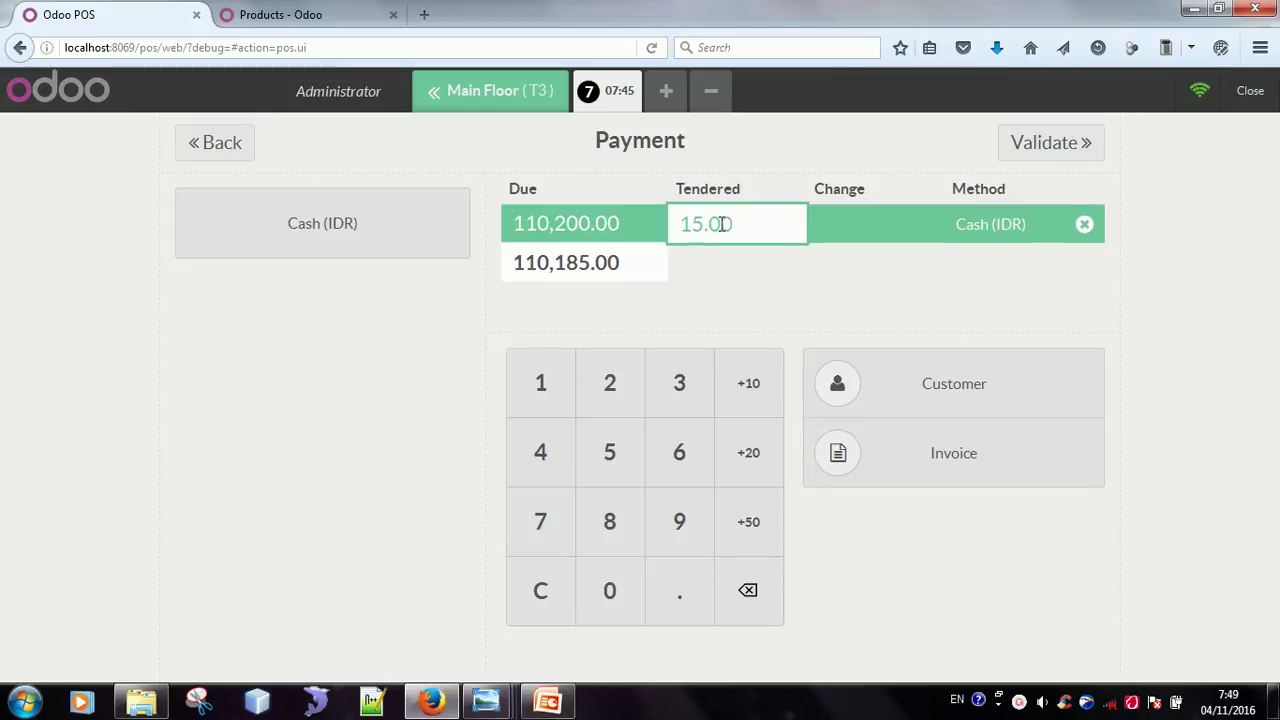
{"action": "type", "text": "0,000"}
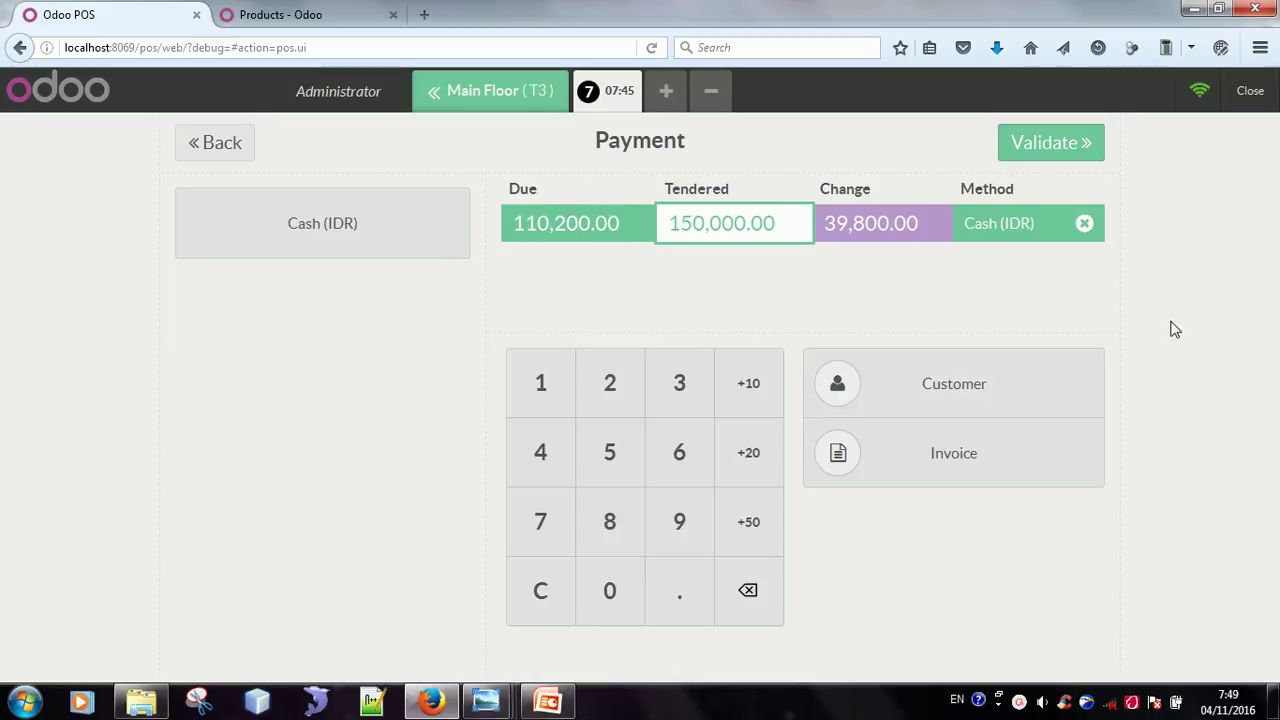
{"action": "left_click", "coordinate": [1050, 143]}
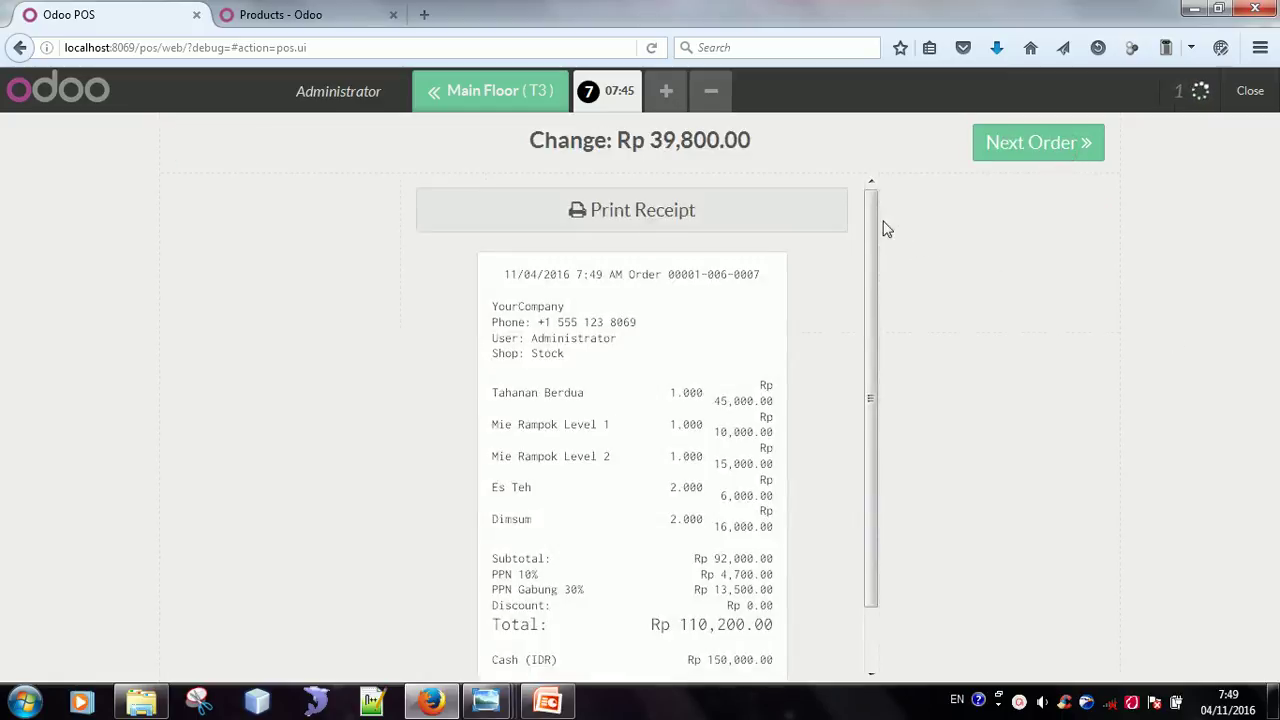
Review the whole receipt and finish the order by proceeding to the next one
{"action": "left_click_drag", "start_coordinate": [877, 213], "coordinate": [871, 349]}
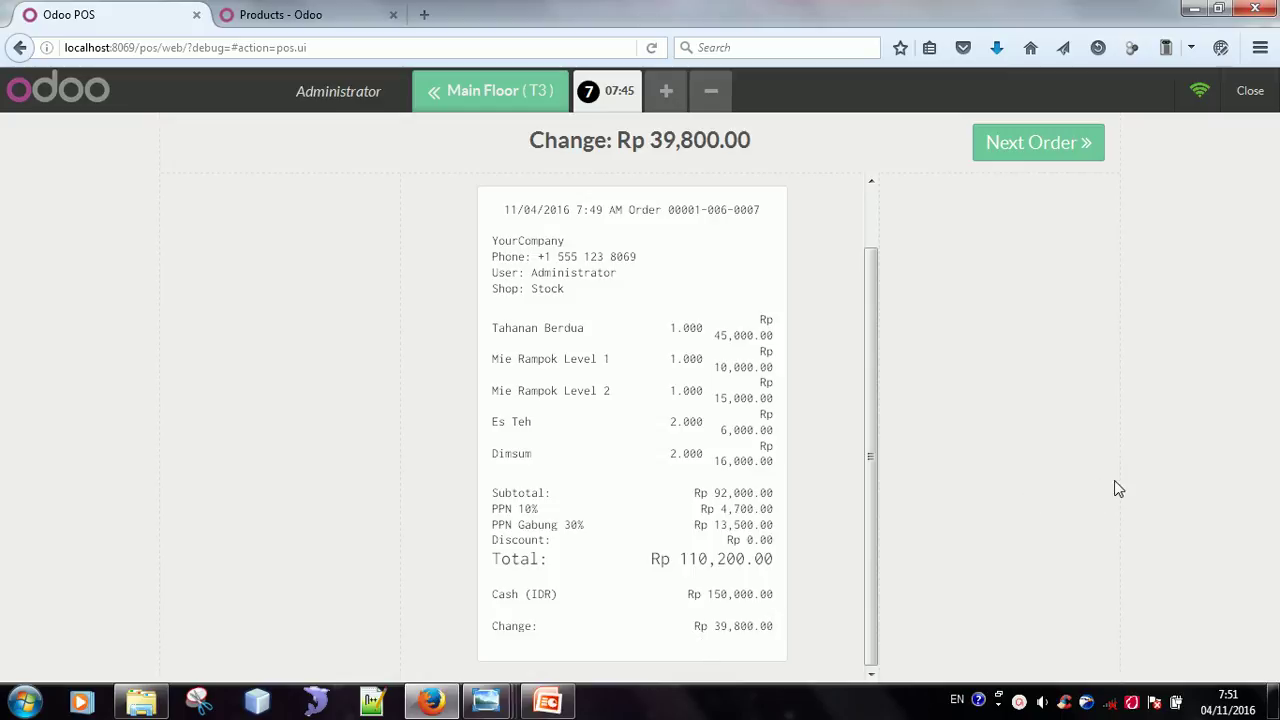
{"action": "left_click", "coordinate": [1029, 140]}
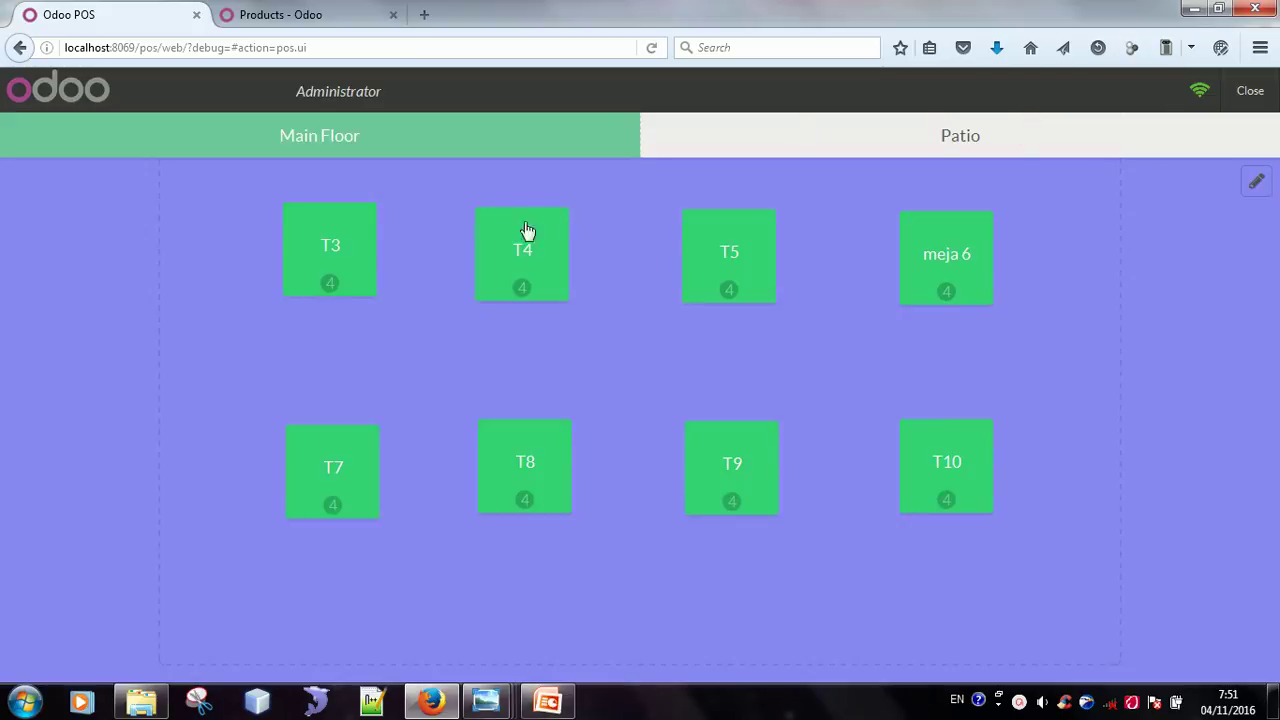
Open table T3, return to the floor plan and exit the Point of Sale interface, confirming the close
{"action": "left_click", "coordinate": [348, 272]}
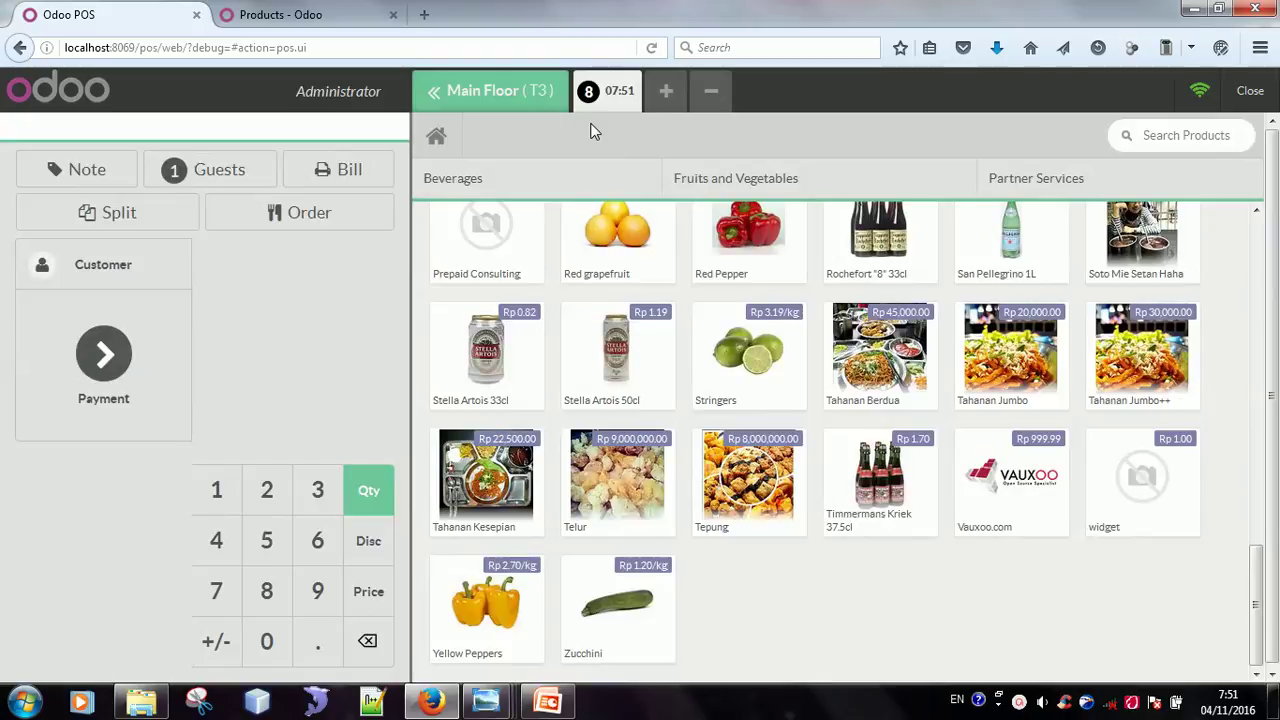
{"action": "left_click", "coordinate": [538, 100]}
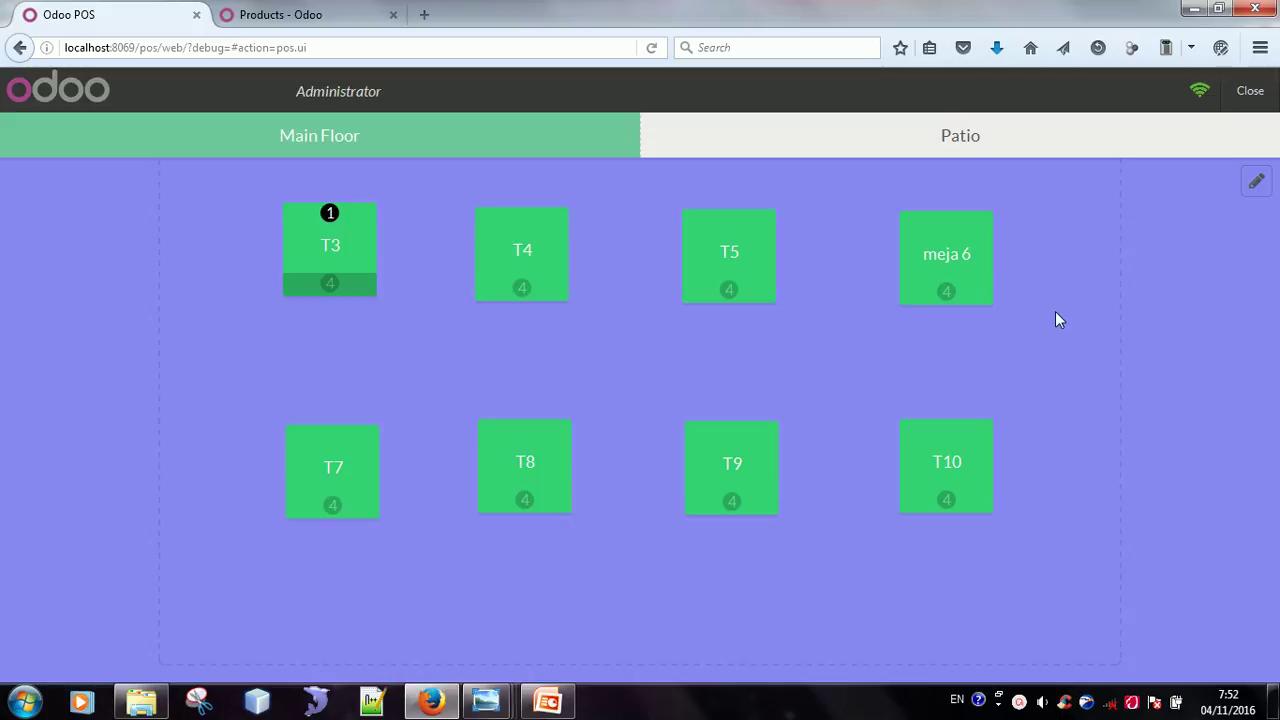
{"action": "left_click", "coordinate": [1252, 91]}
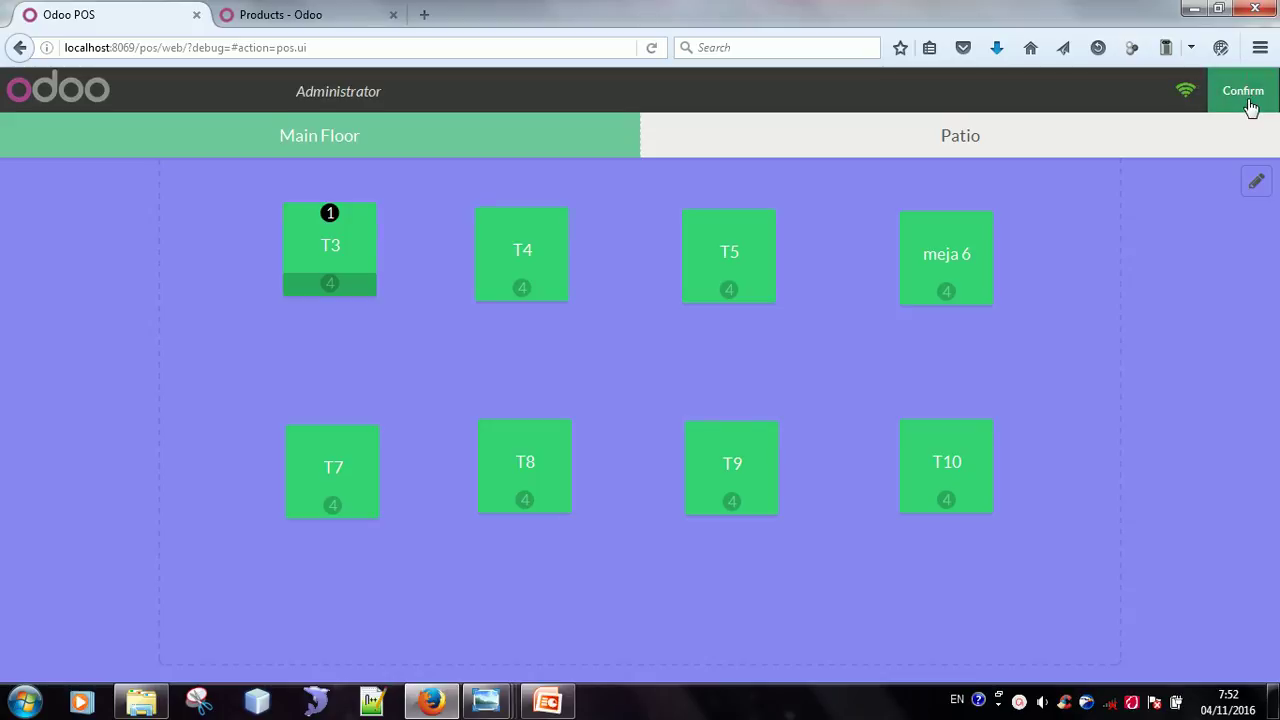
{"action": "left_click", "coordinate": [1250, 105]}
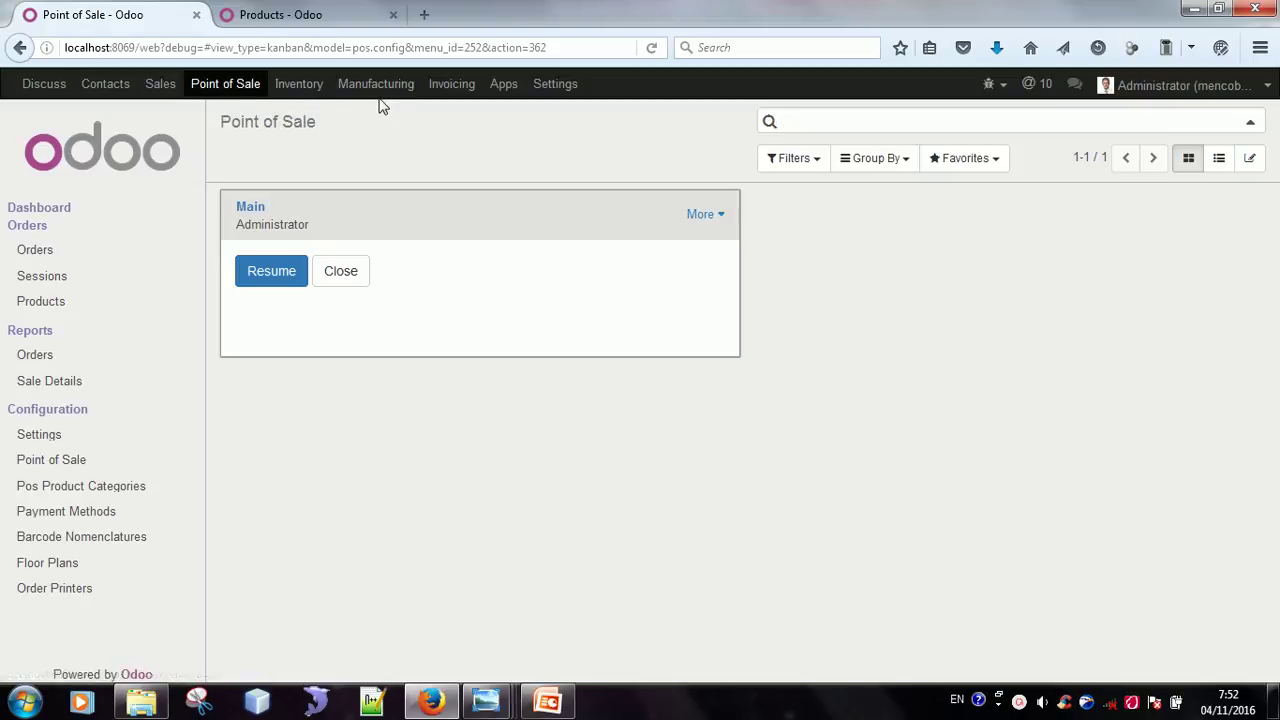
Open the Apps list and look through the available modules down to the end and back
{"action": "left_click", "coordinate": [505, 87]}
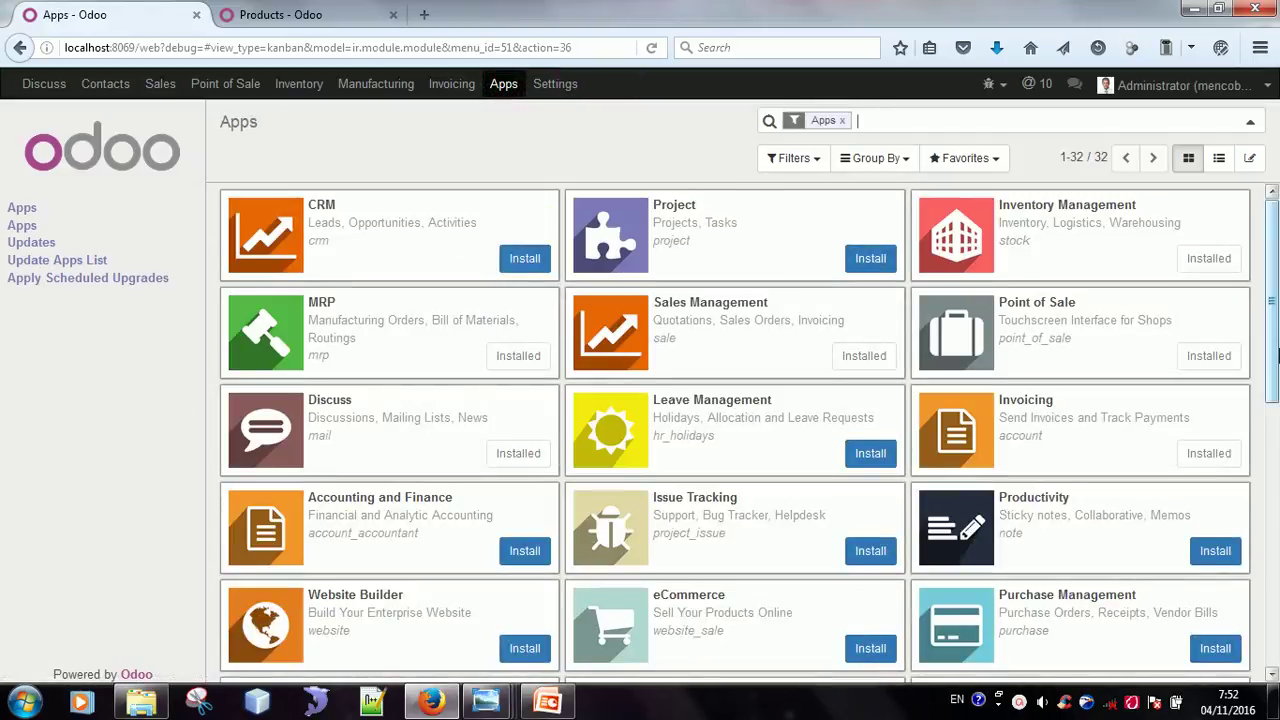
{"action": "left_click_drag", "start_coordinate": [1275, 261], "coordinate": [1277, 586]}
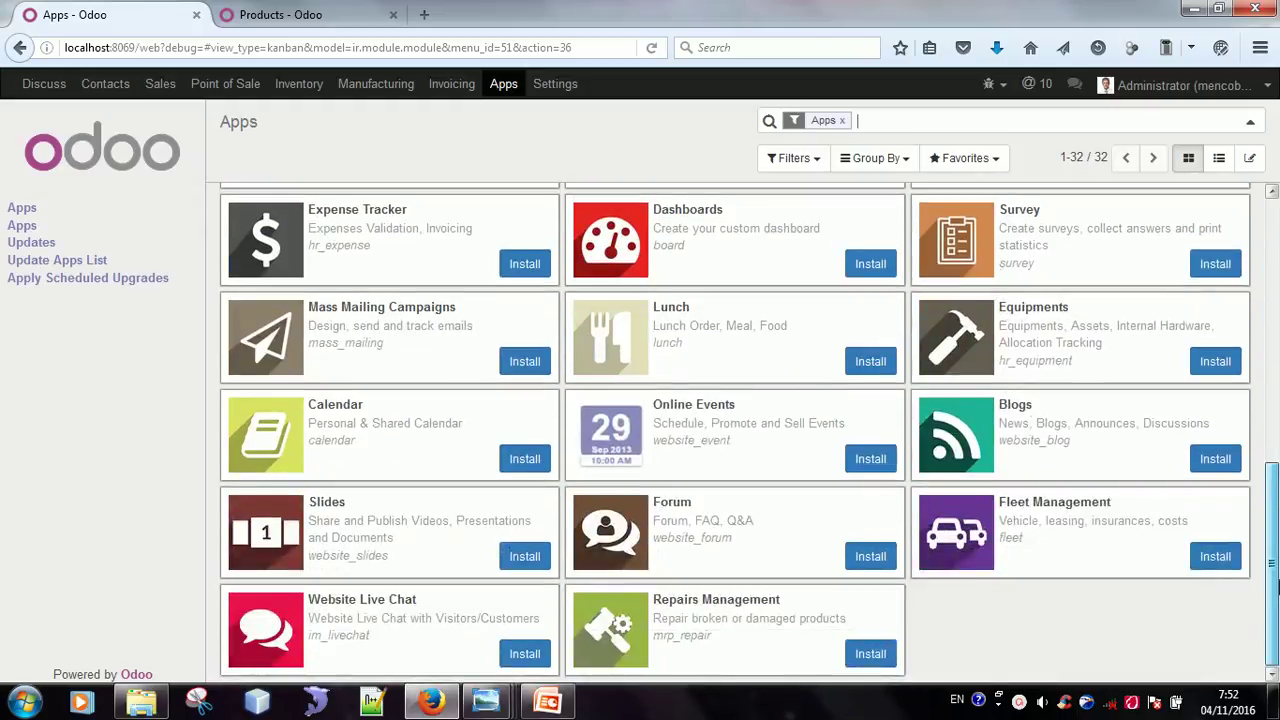
{"action": "left_click_drag", "start_coordinate": [1277, 528], "coordinate": [1277, 210]}
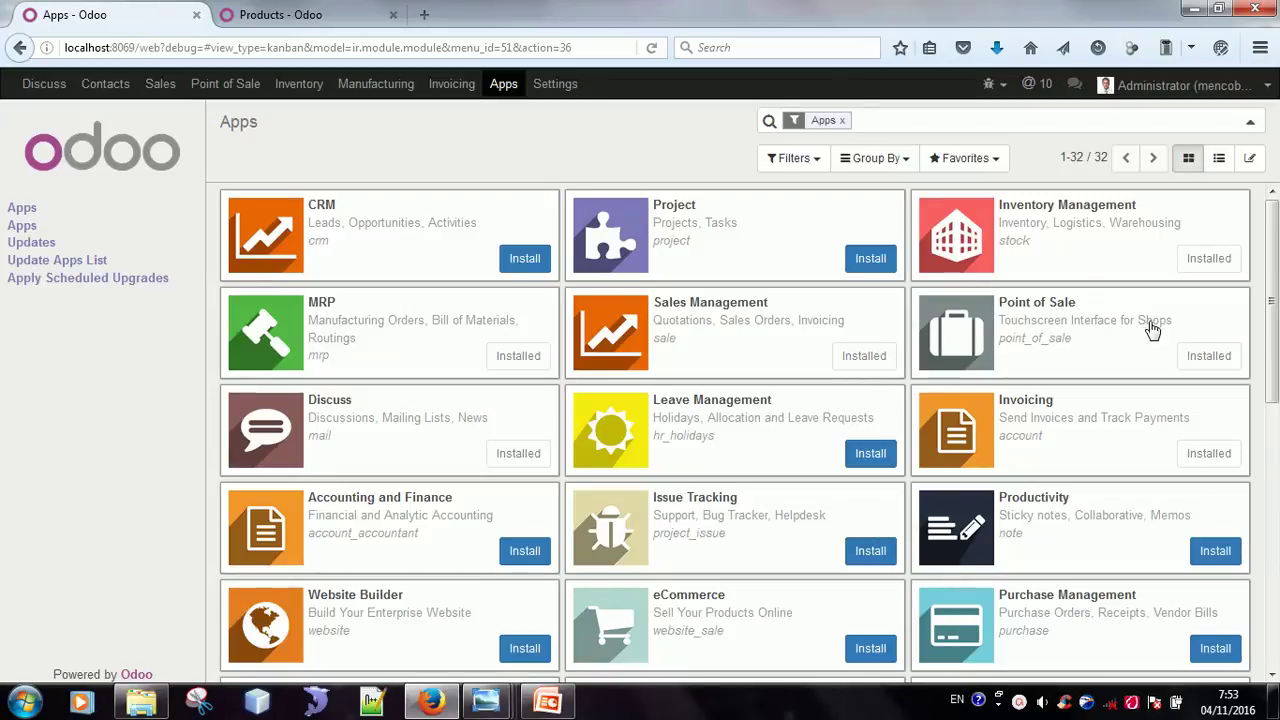
{"action": "mouse_move", "coordinate": [1276, 270]}
{"action": "left_mouse_down"}
{"action": "mouse_move", "coordinate": [1276, 450]}
{"action": "mouse_move", "coordinate": [1277, 256]}
{"action": "left_mouse_up"}
{"action": "left_click", "coordinate": [378, 90]}
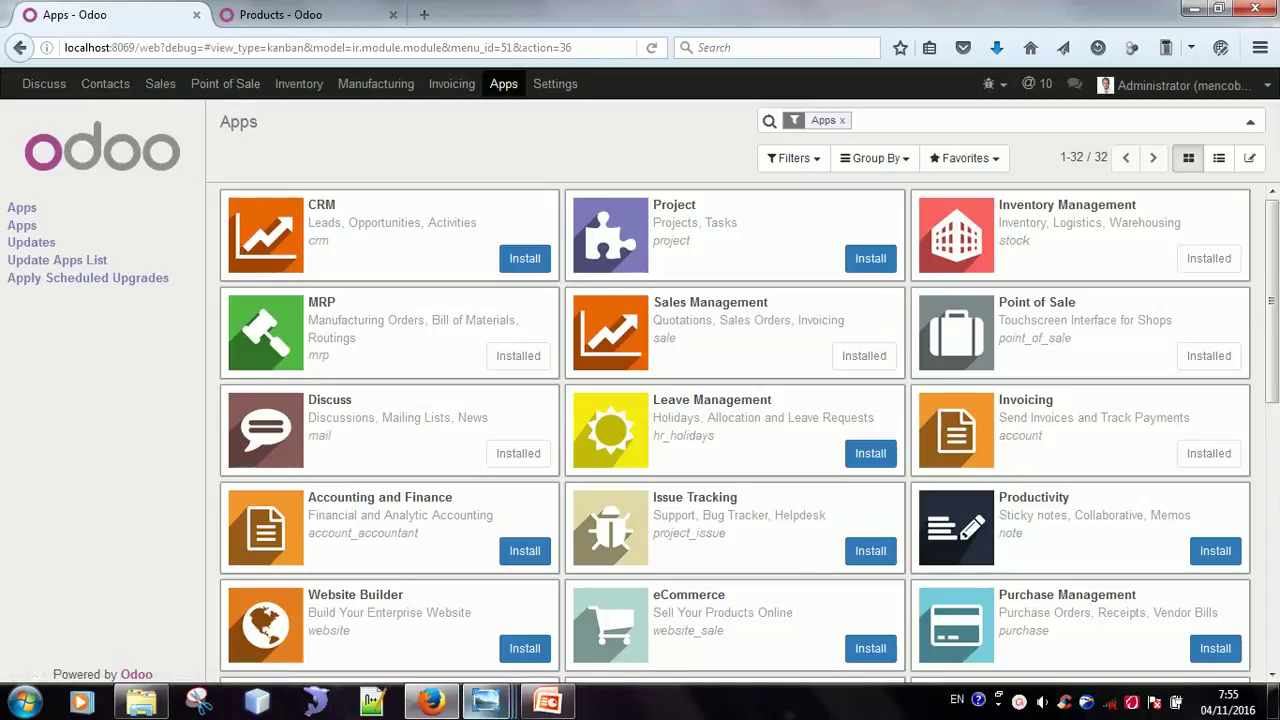
Switch to the PowerPoint presentation and go to its closing slide, "Terima Kasih Saya Untuk"
{"action": "mouse_move", "coordinate": [486, 701]}
{"action": "mouse_move", "coordinate": [547, 701]}
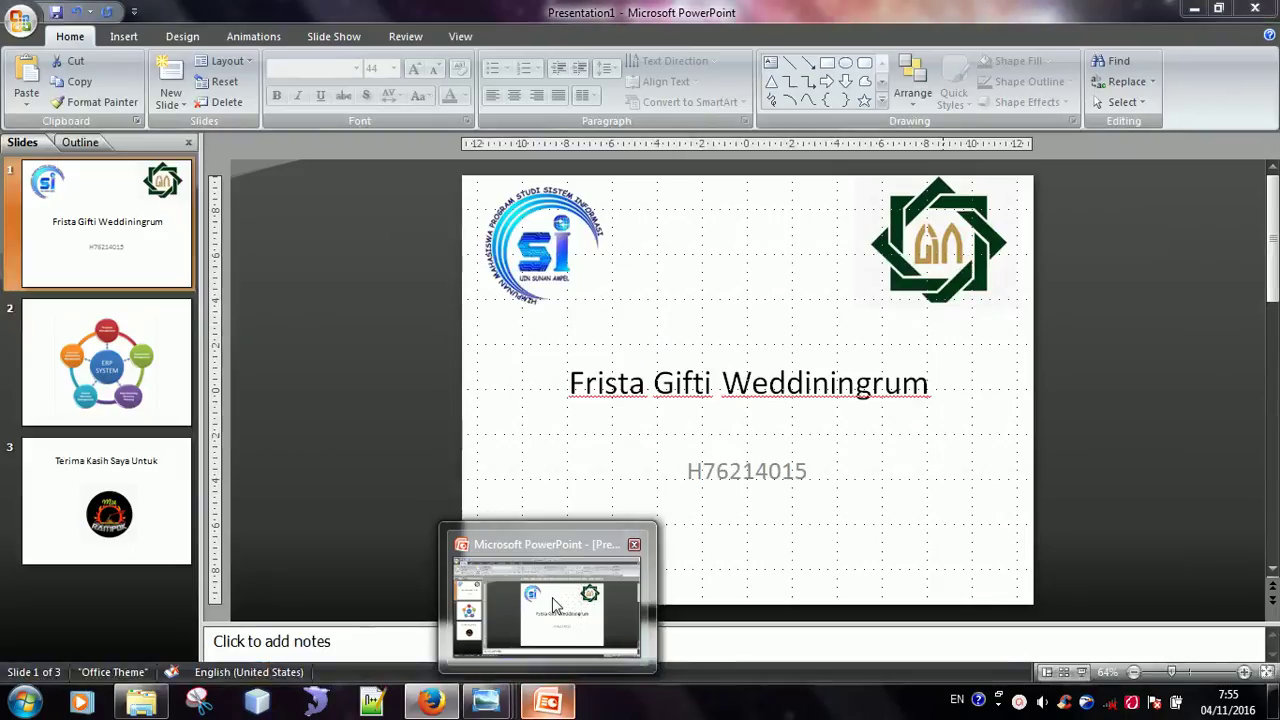
{"action": "left_click", "coordinate": [553, 602]}
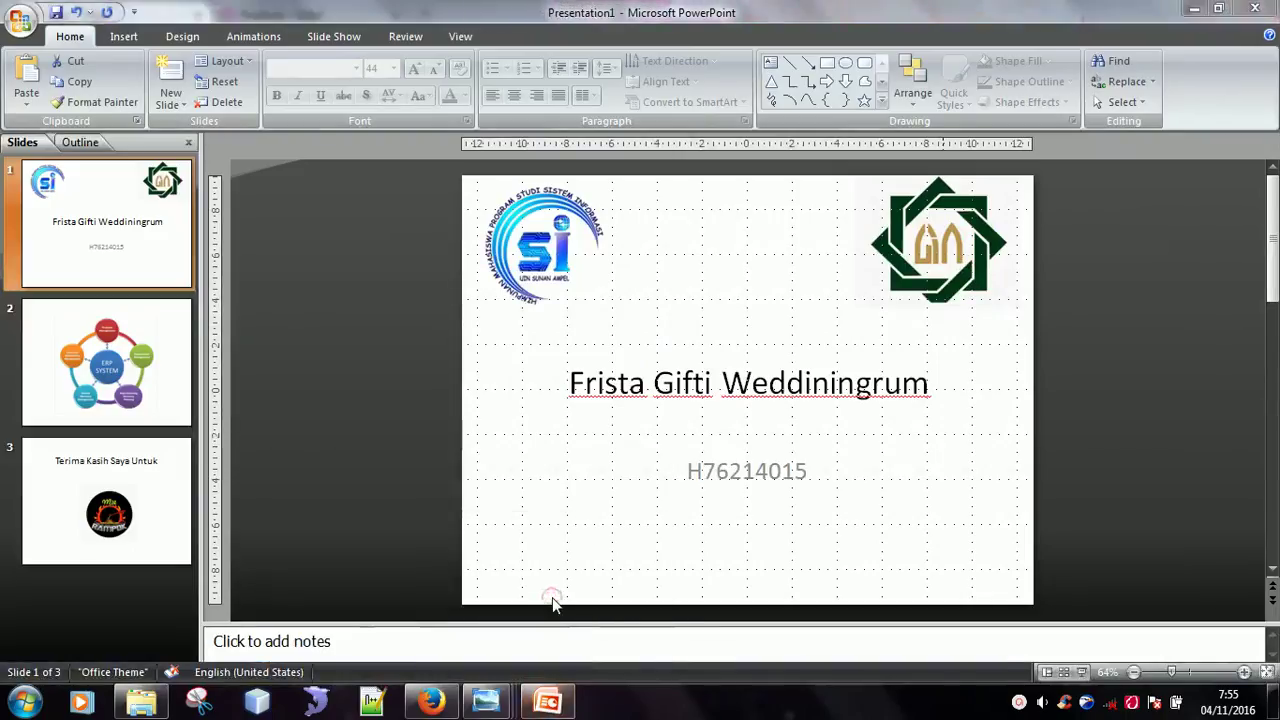
{"action": "left_click", "coordinate": [174, 557]}
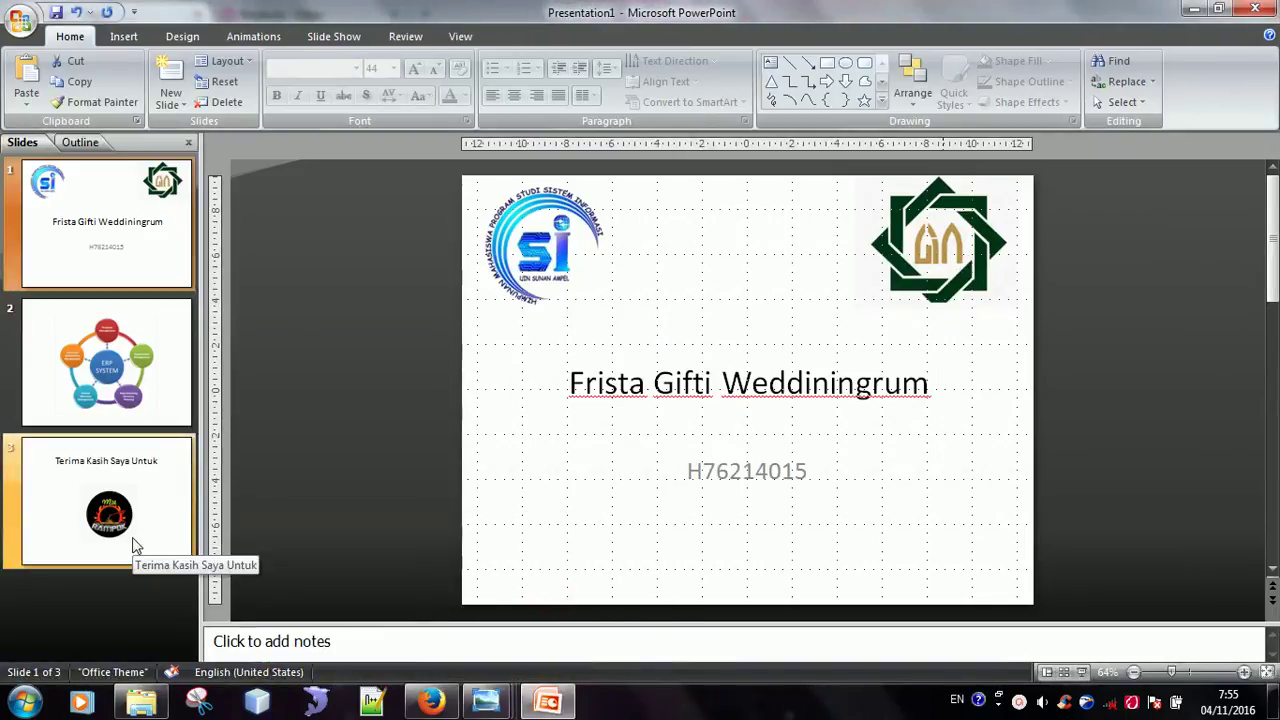